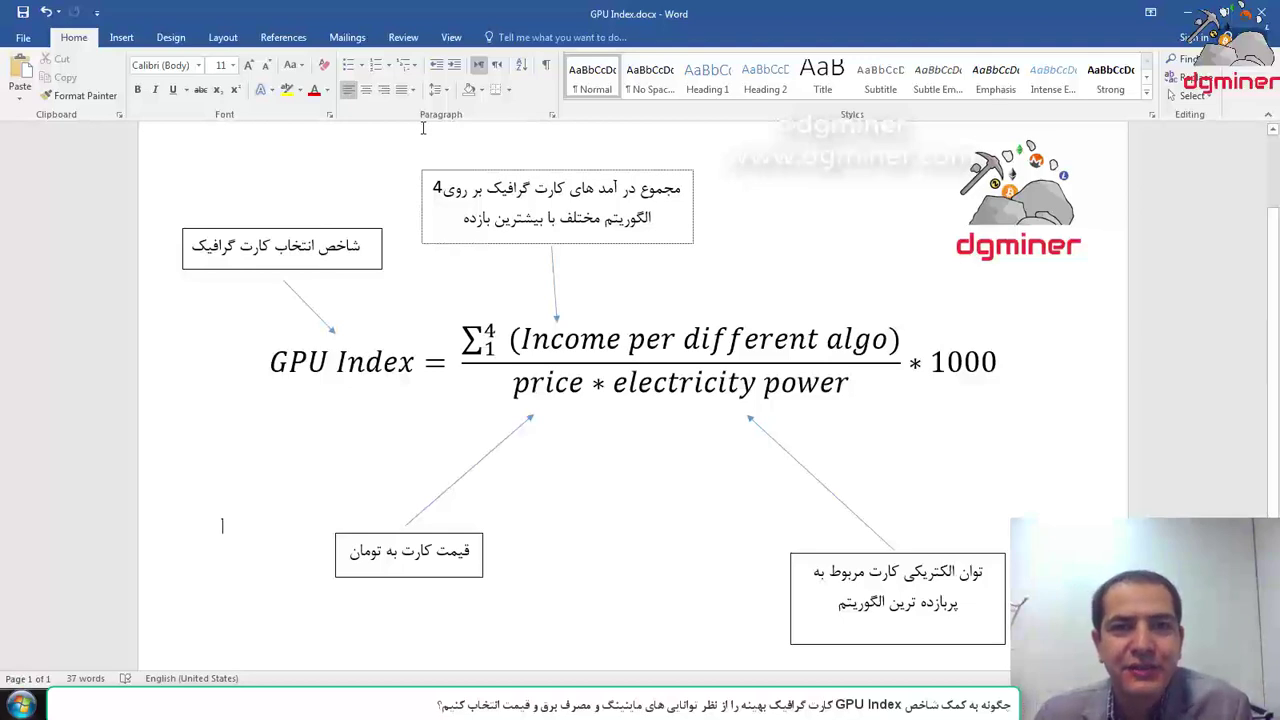
- Switch to the blank Book1 workbook in Excel and keep its window maximized
mouse_move(430, 705)
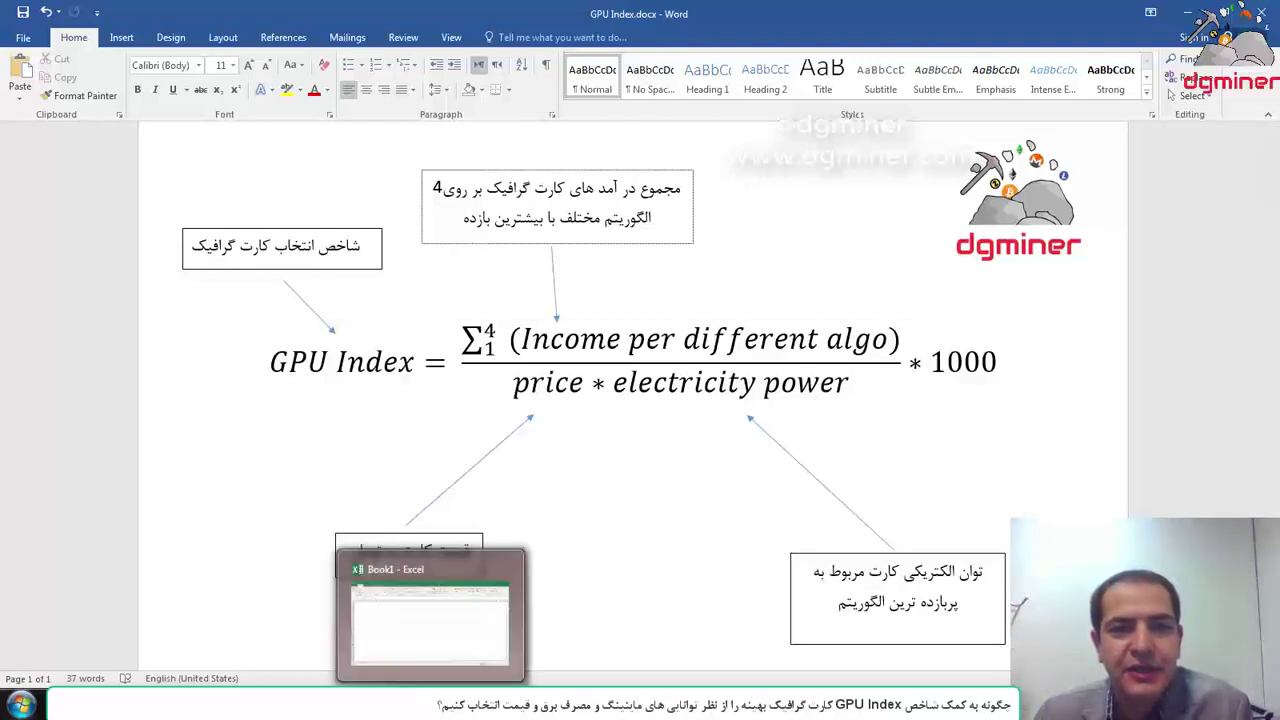
click(430, 705)
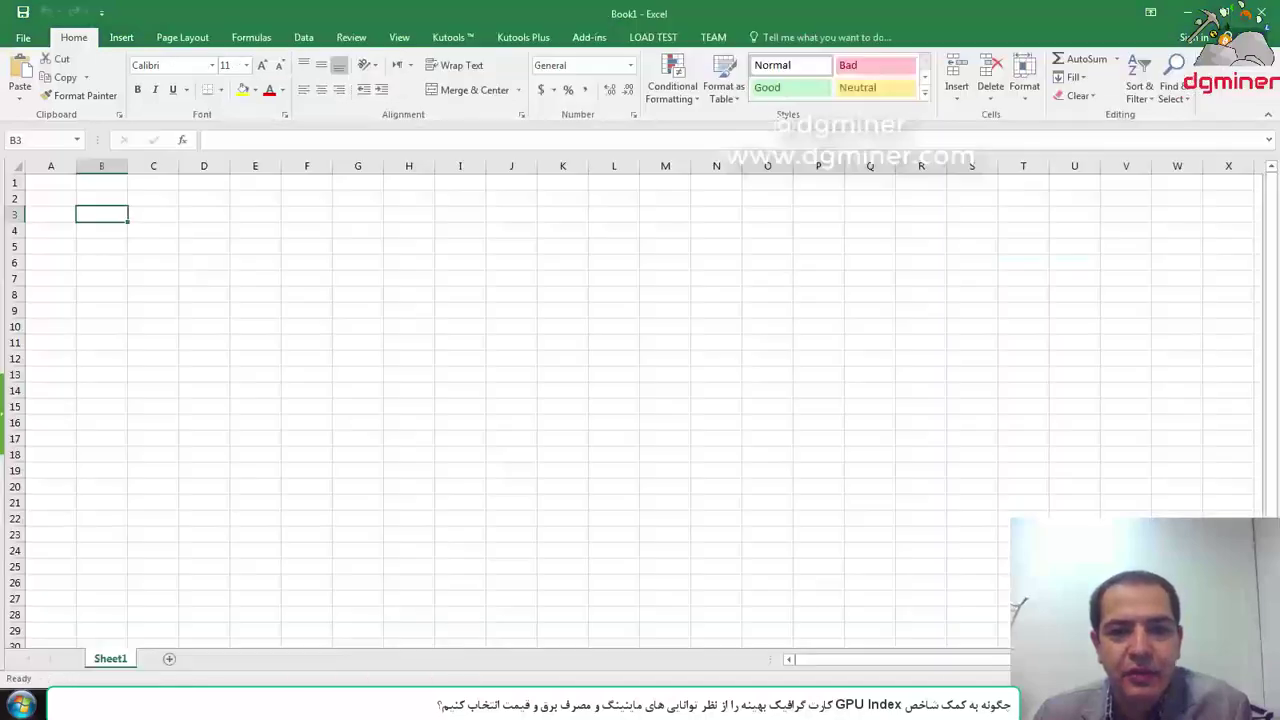
double_click(566, 14)
drag(469, 108, 971, 112)
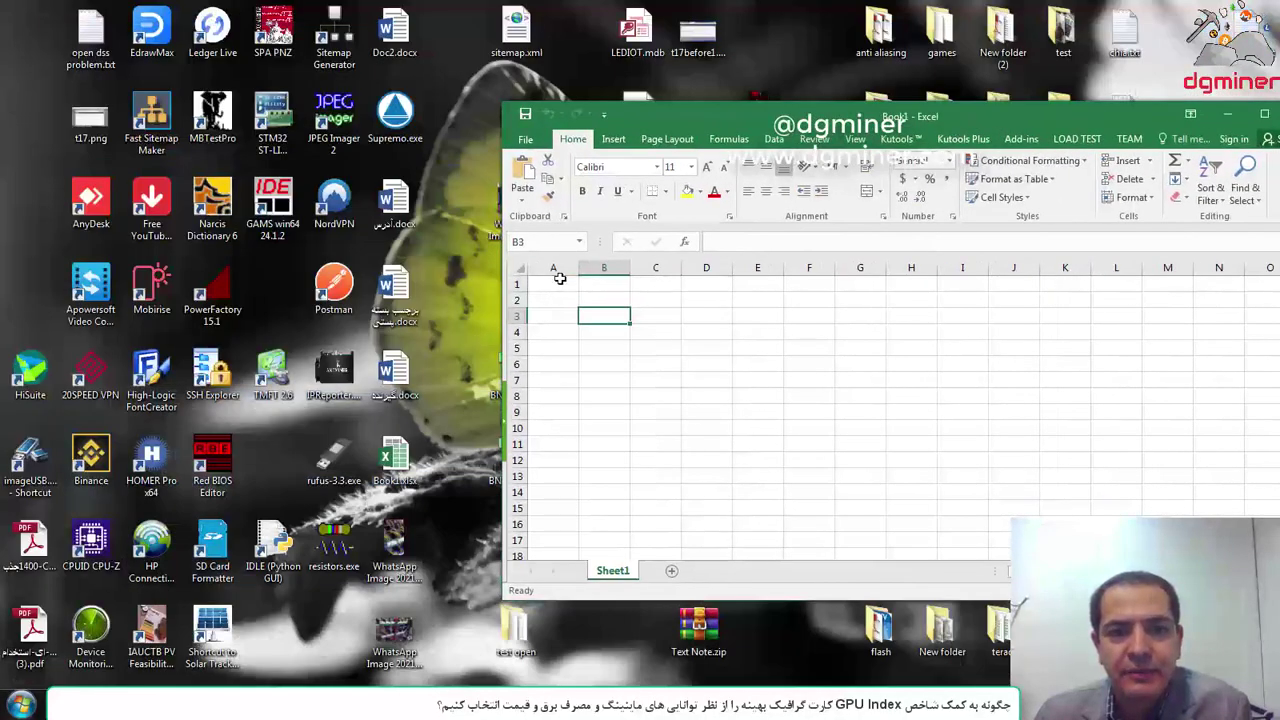
drag(653, 117, 152, 1)
- Enter the headers "اسم کارت" in A1 and "درآمد الگوریتم 1" in B1, and widen columns B and C
click(49, 183)
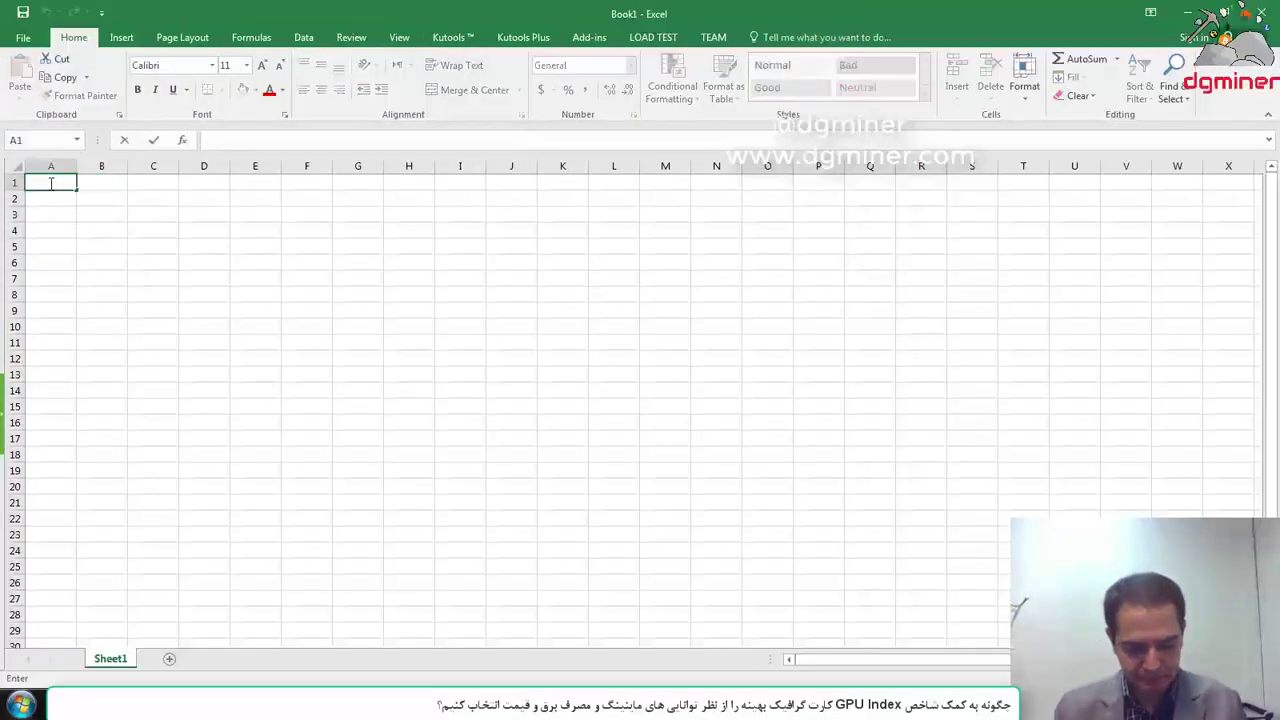
text(اسم کارت)
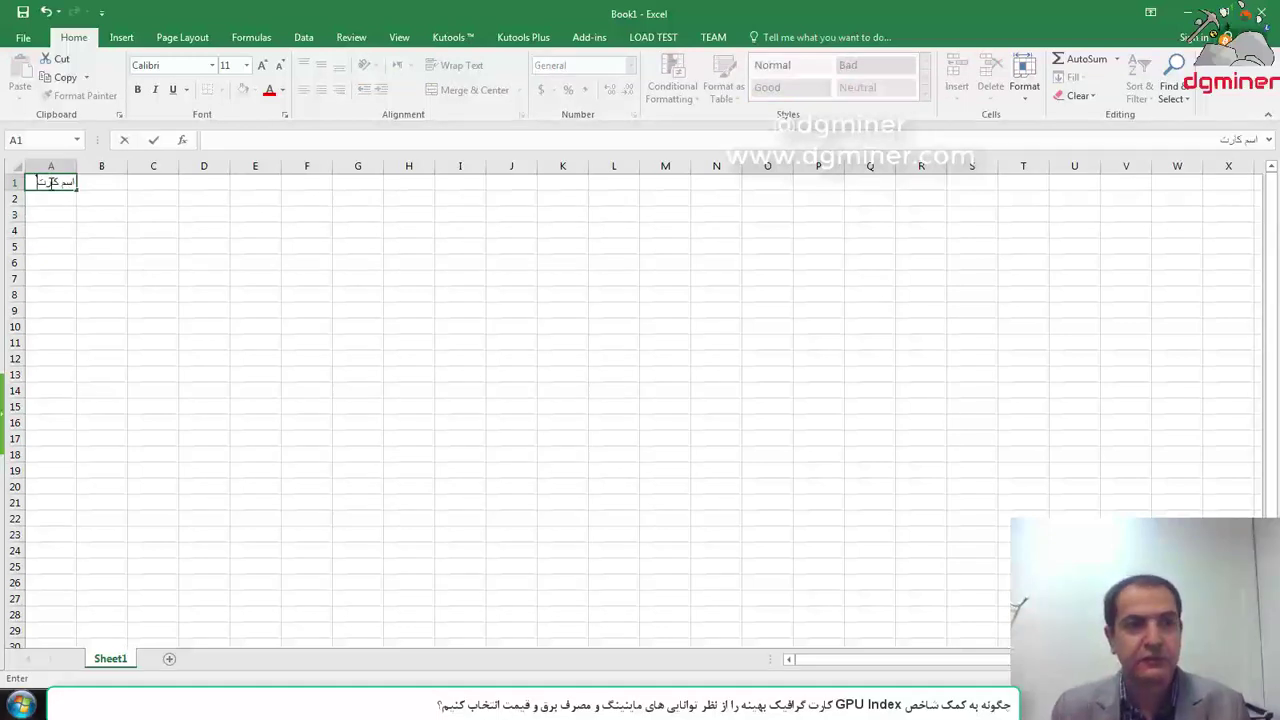
key(Tab)
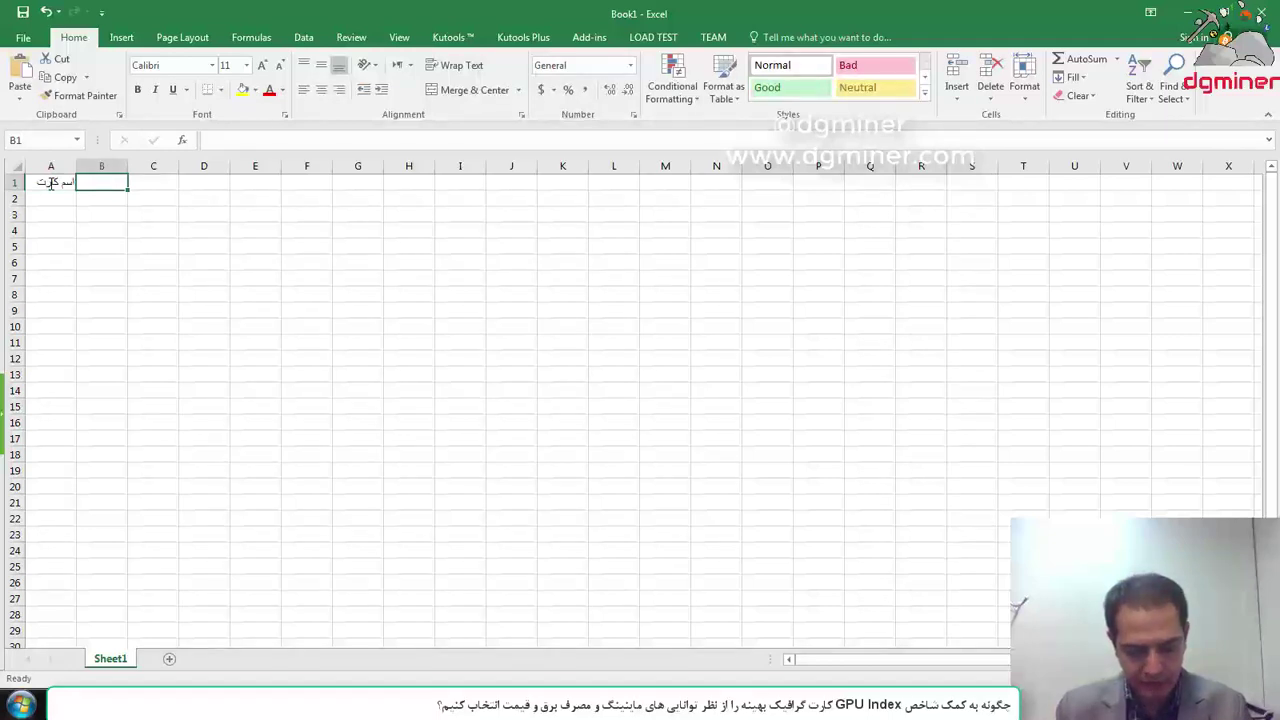
text(ت)
text(رآمد الگوریت)
text(م 1)
click(96, 244)
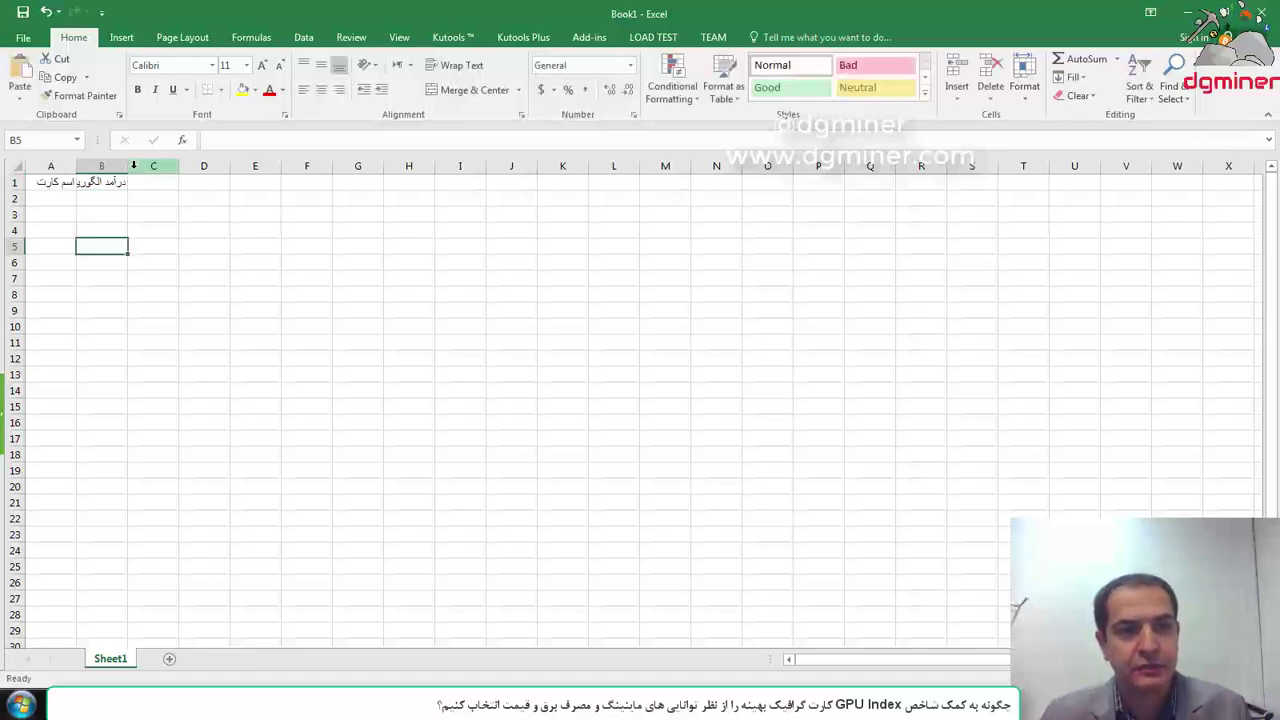
drag(128, 165, 283, 166)
- Enter "در آمد الگوریتم 2", "در آمد الگوریتم 3" and "در آمد الگوریتم 4" as headers in C1, D1 and E1
click(248, 180)
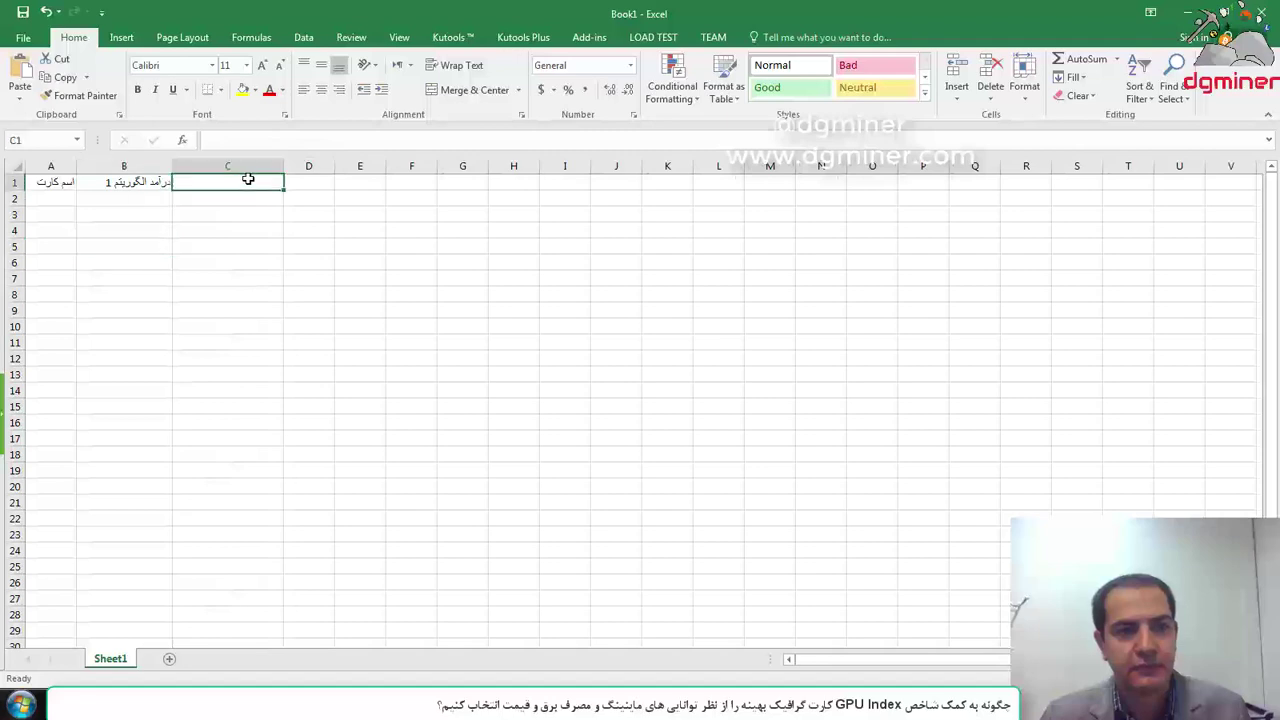
text(در آمد الگوریتم 2)
key(Tab)
text(در آمد الگور)
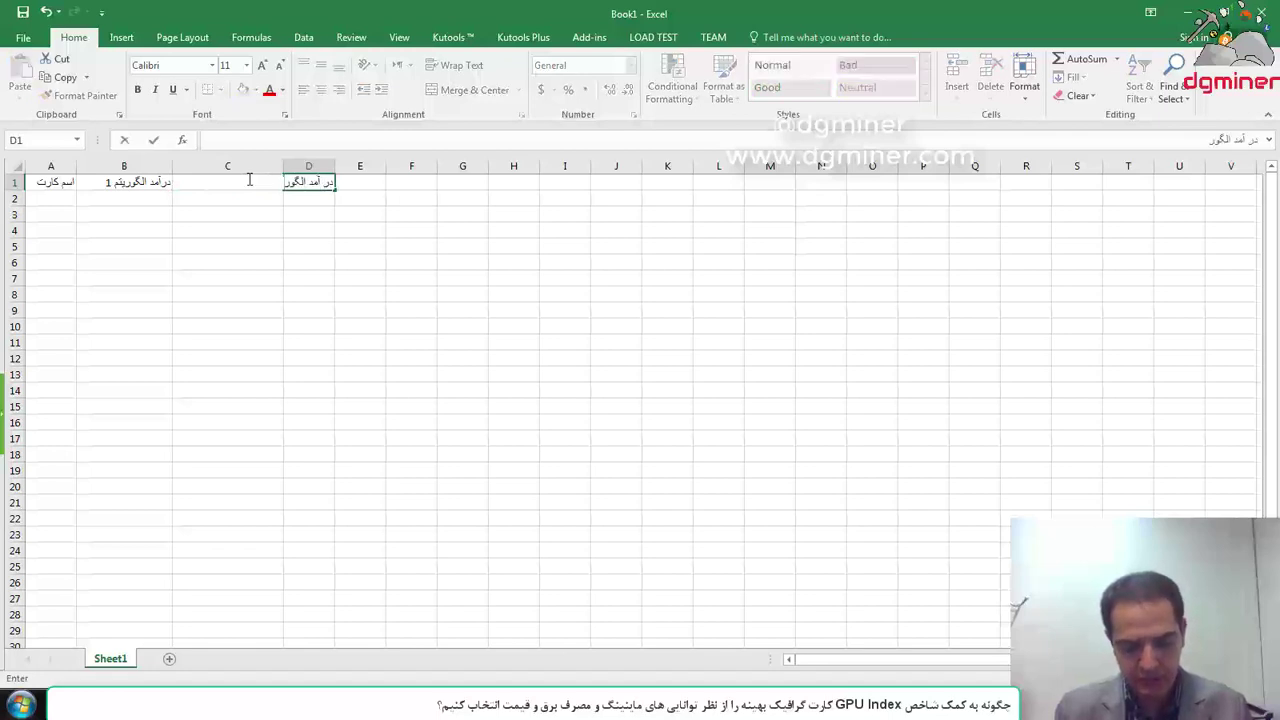
text(یتم 2)
key(Tab)
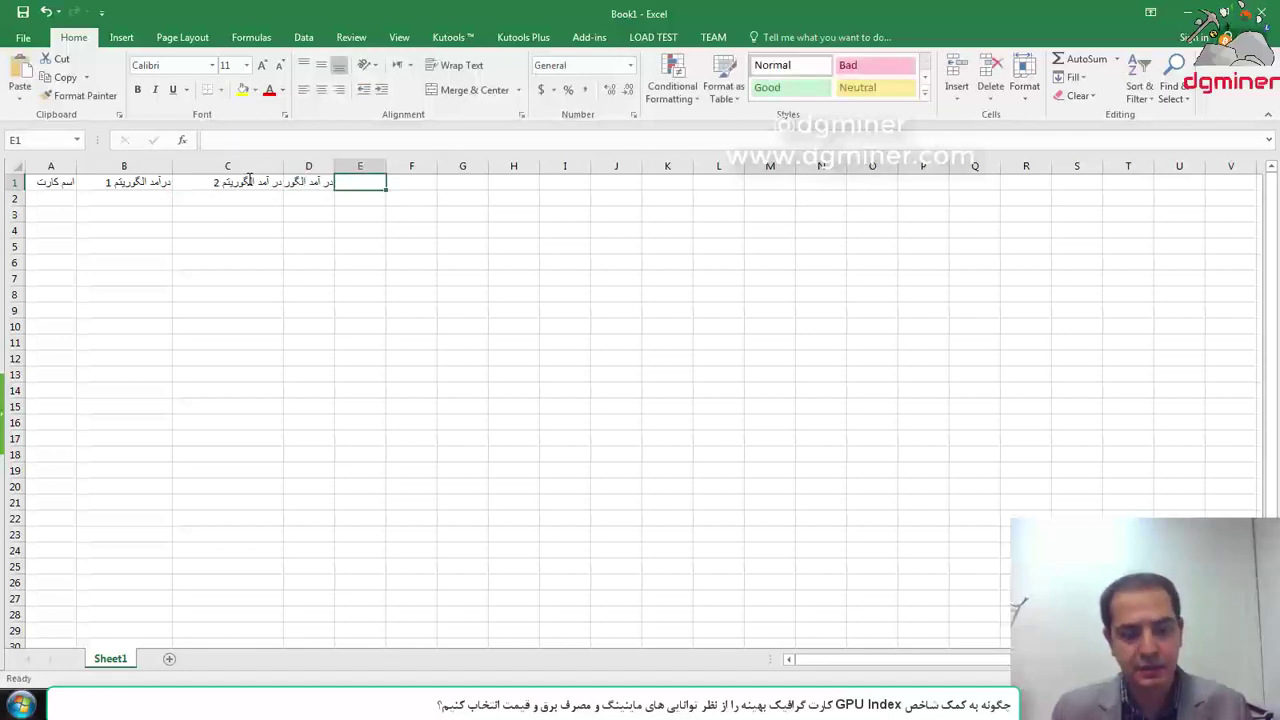
text(در آمد الگوریتم 4)
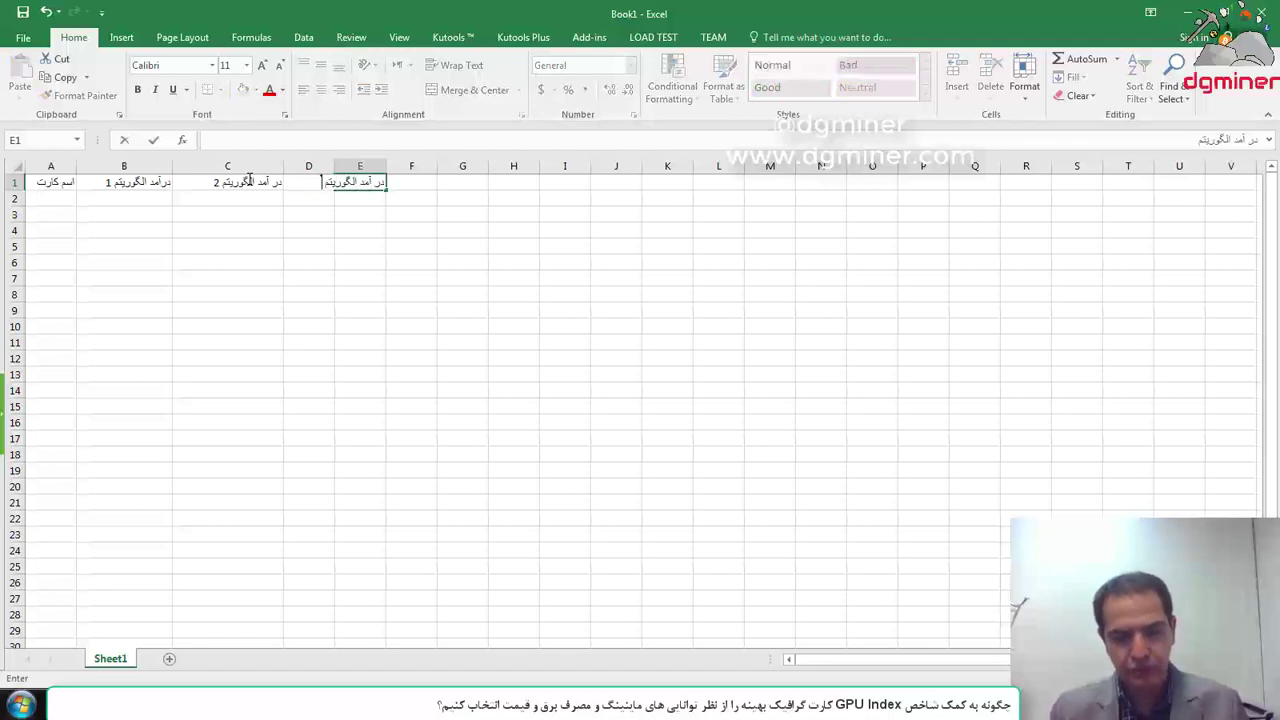
click(277, 277)
- Widen columns C to F to make room for the header text
drag(386, 167, 446, 167)
mouse_move(335, 167)
mouse_down()
mouse_move(361, 167)
mouse_move(314, 167)
mouse_up()
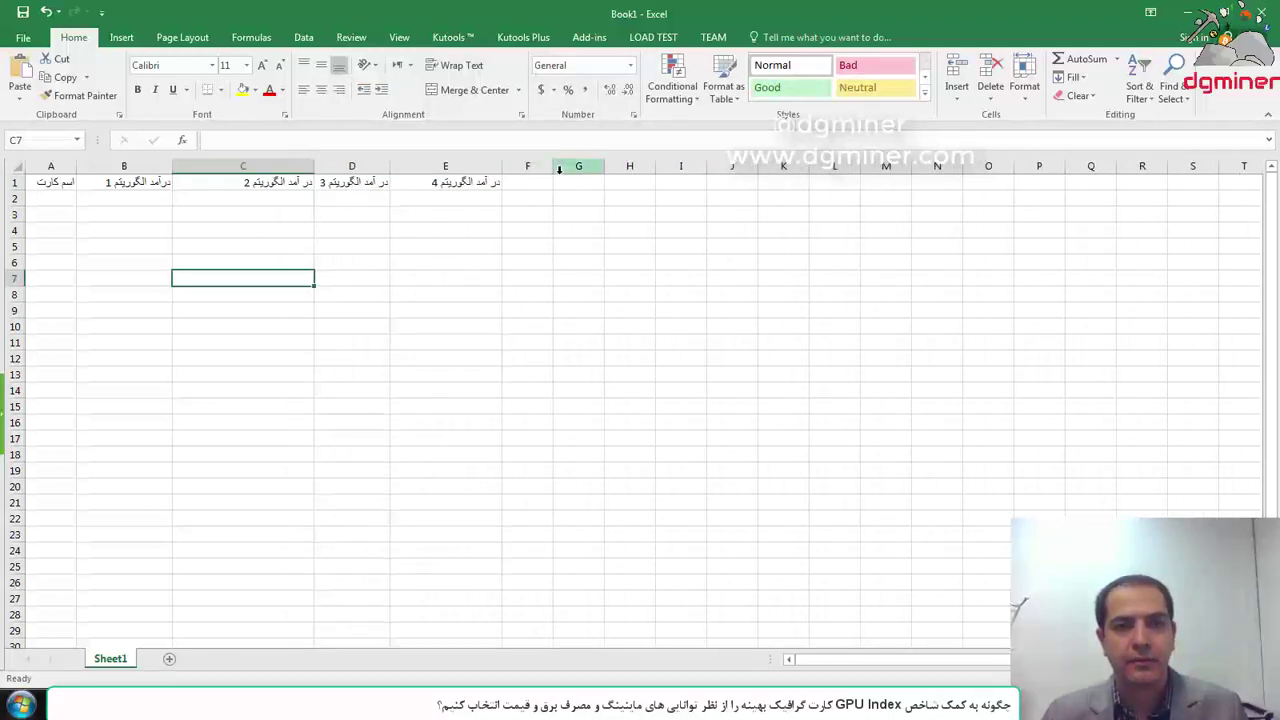
drag(553, 166, 622, 166)
- Enter the headers "قیمت کارت" in F1 and "مصرف برق کارت" in G1
click(578, 178)
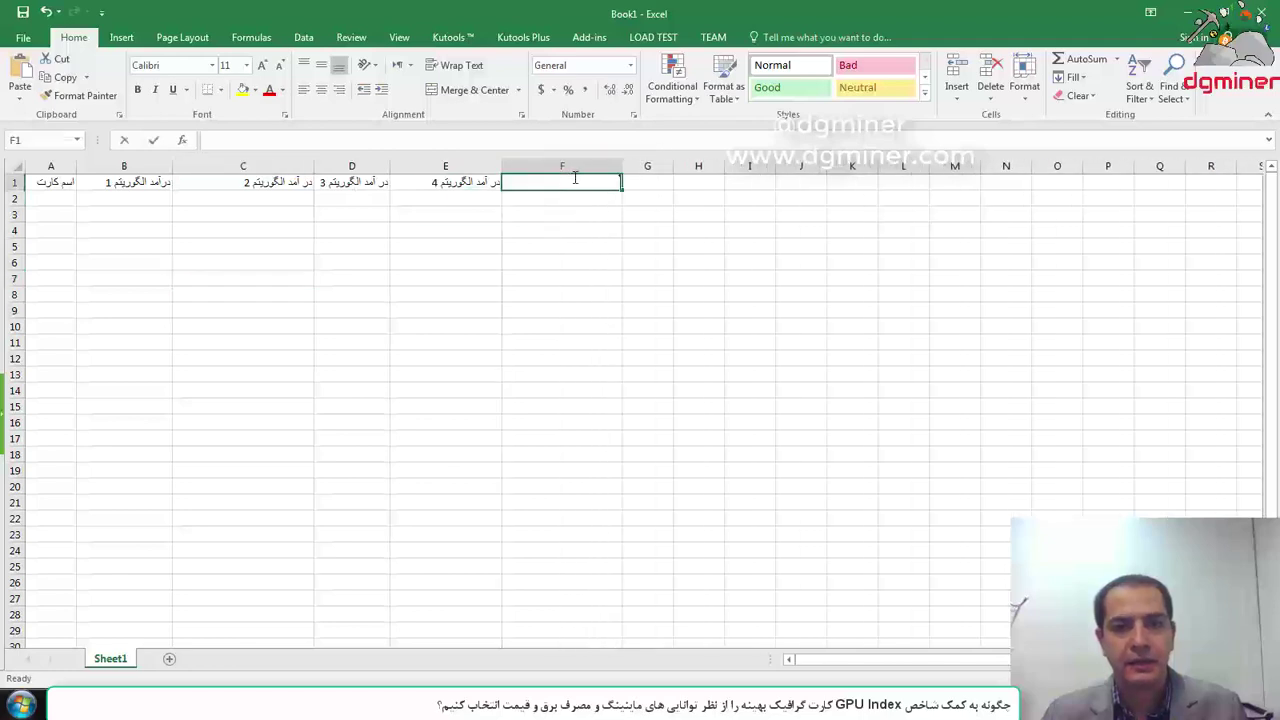
text(قیمت)
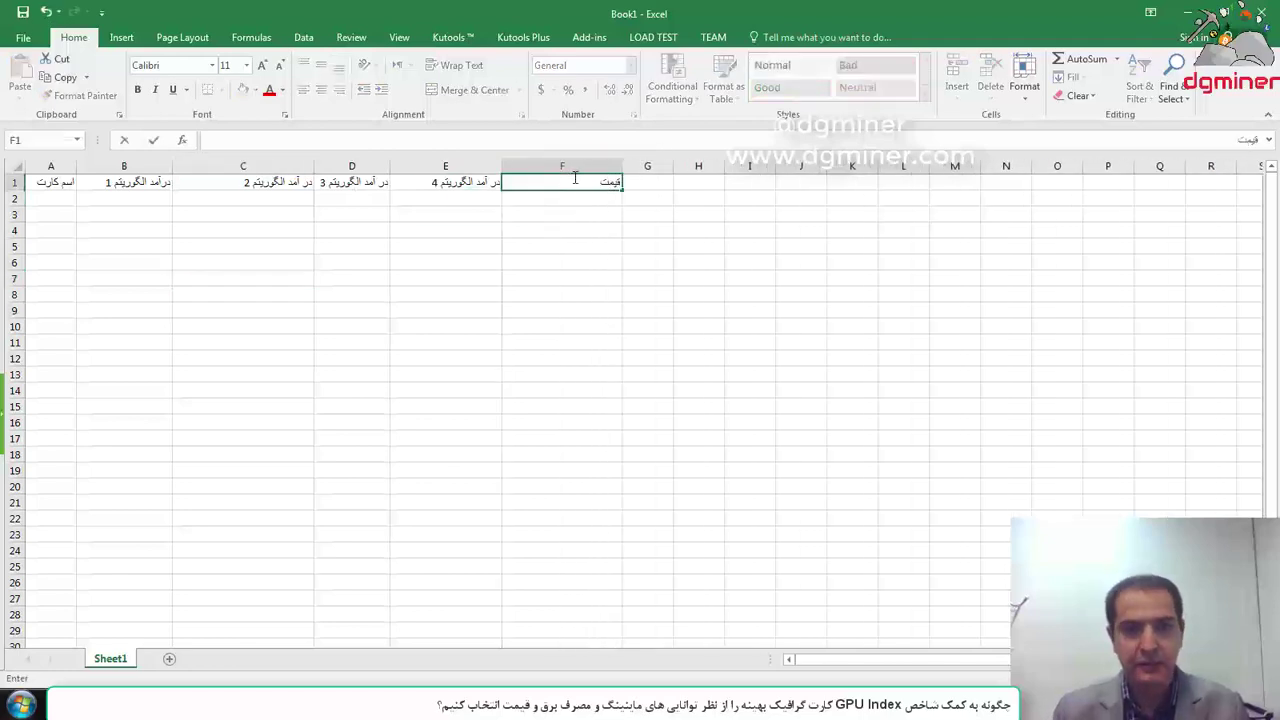
text( کارت)
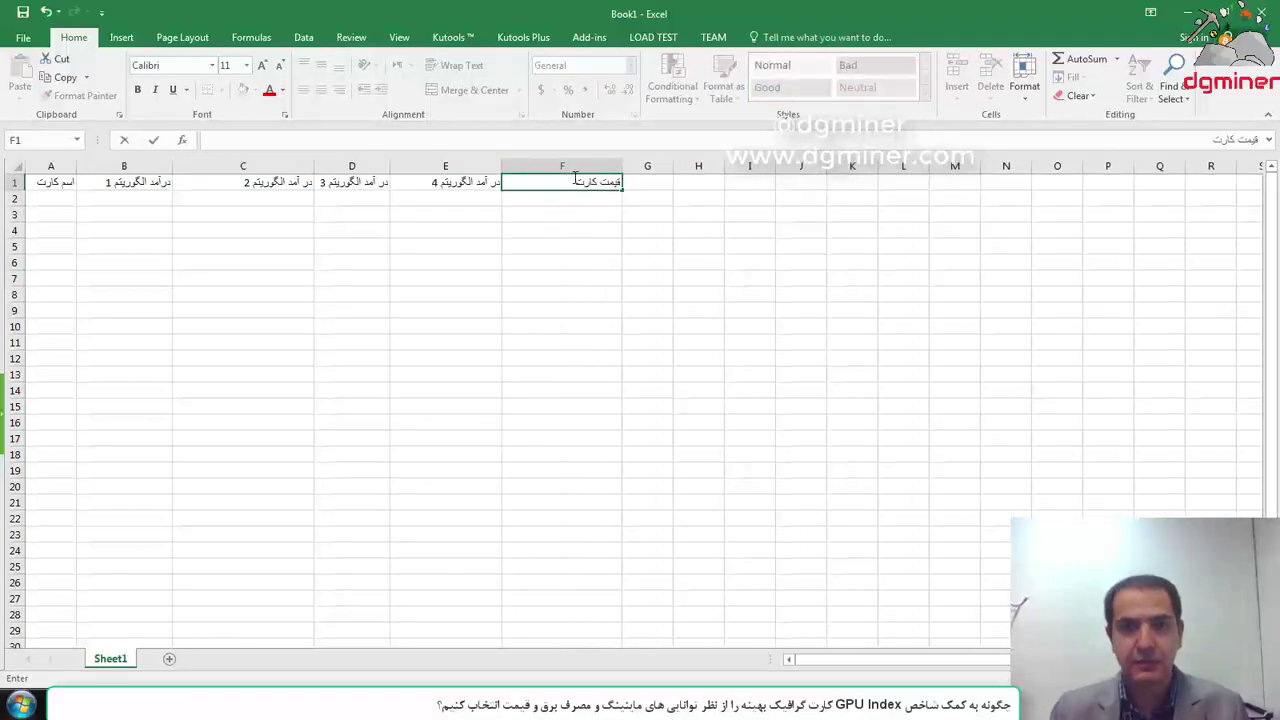
key(Tab)
text(مصرف برق کا)
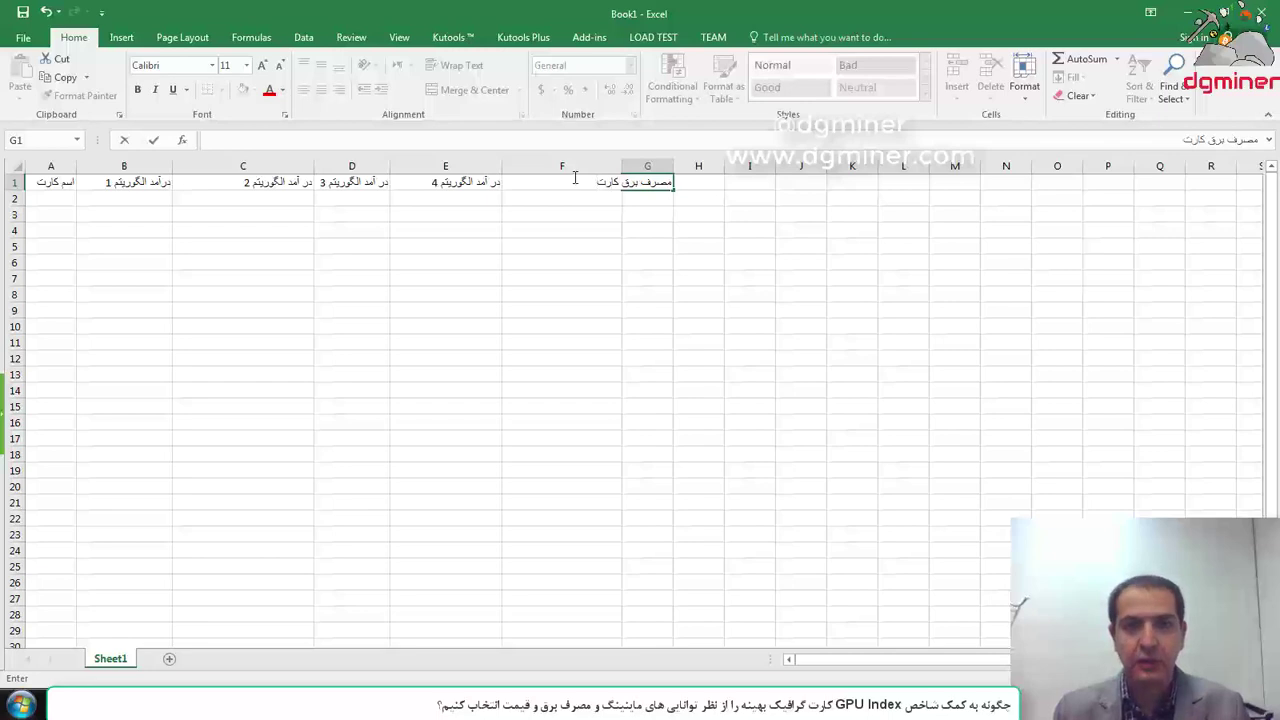
key(Tab)
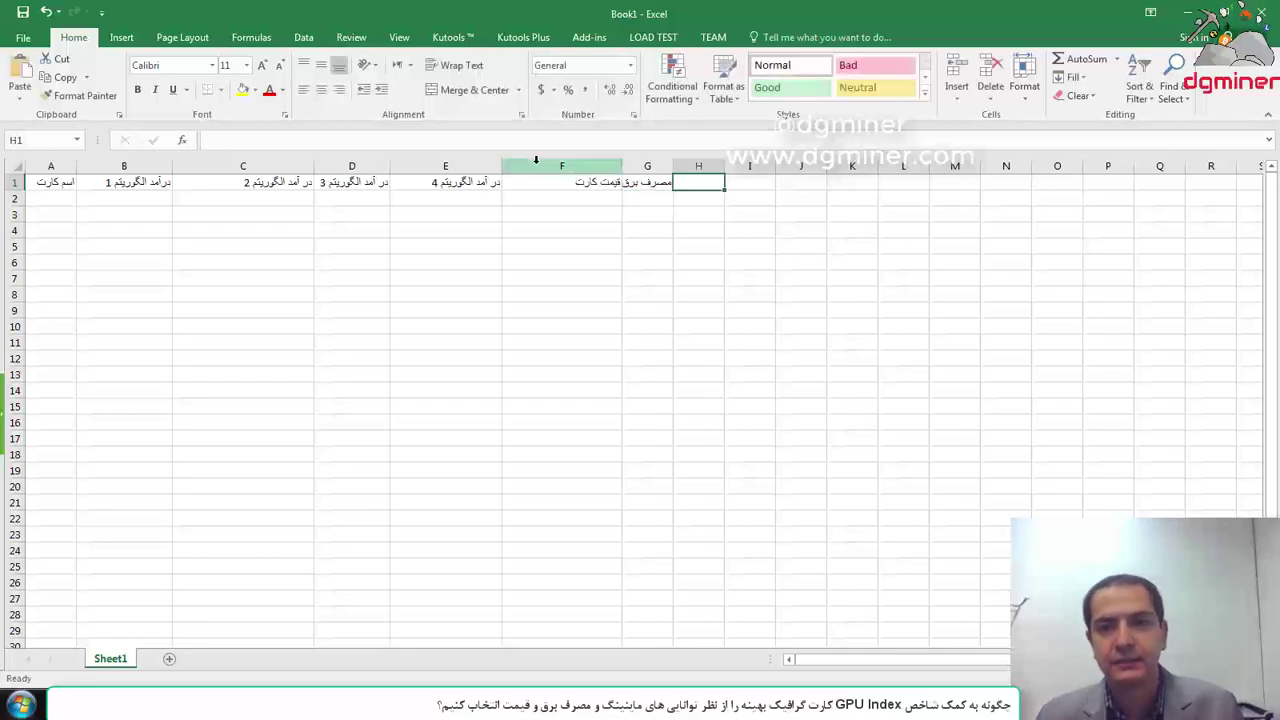
- Widen columns G and H and enter the header "gpu inex" in H1
drag(673, 165, 810, 165)
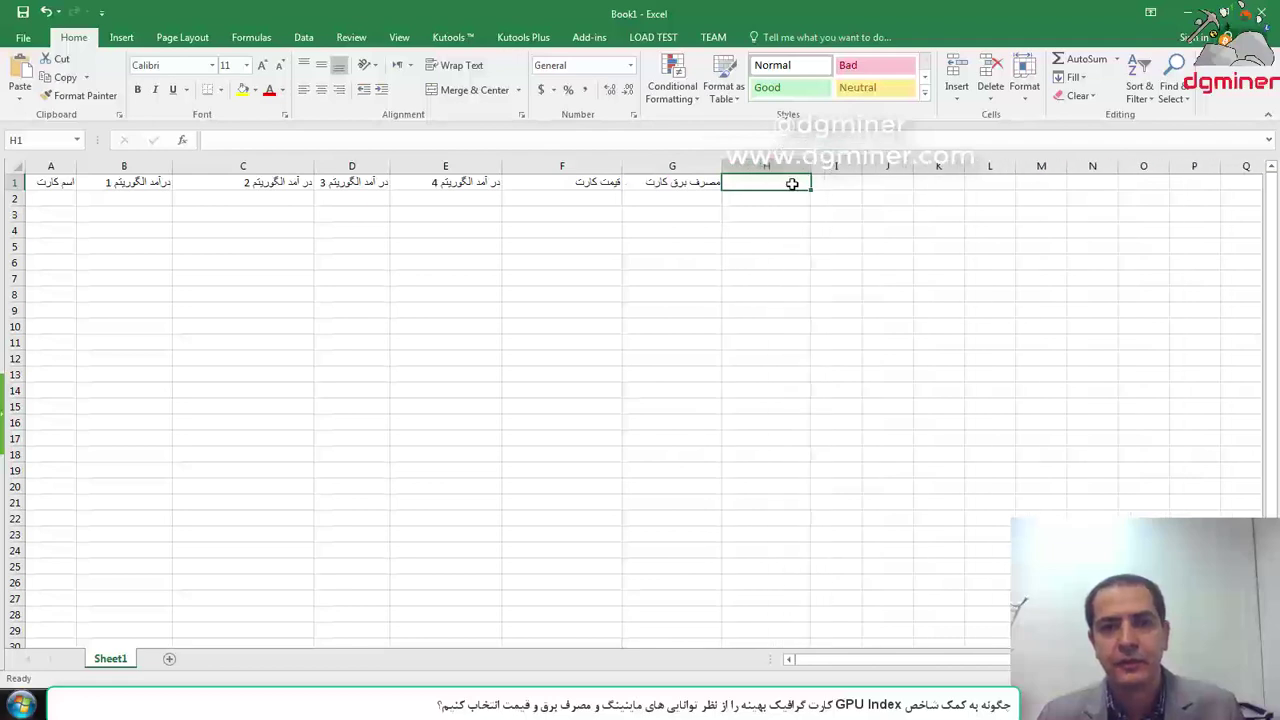
text(g)
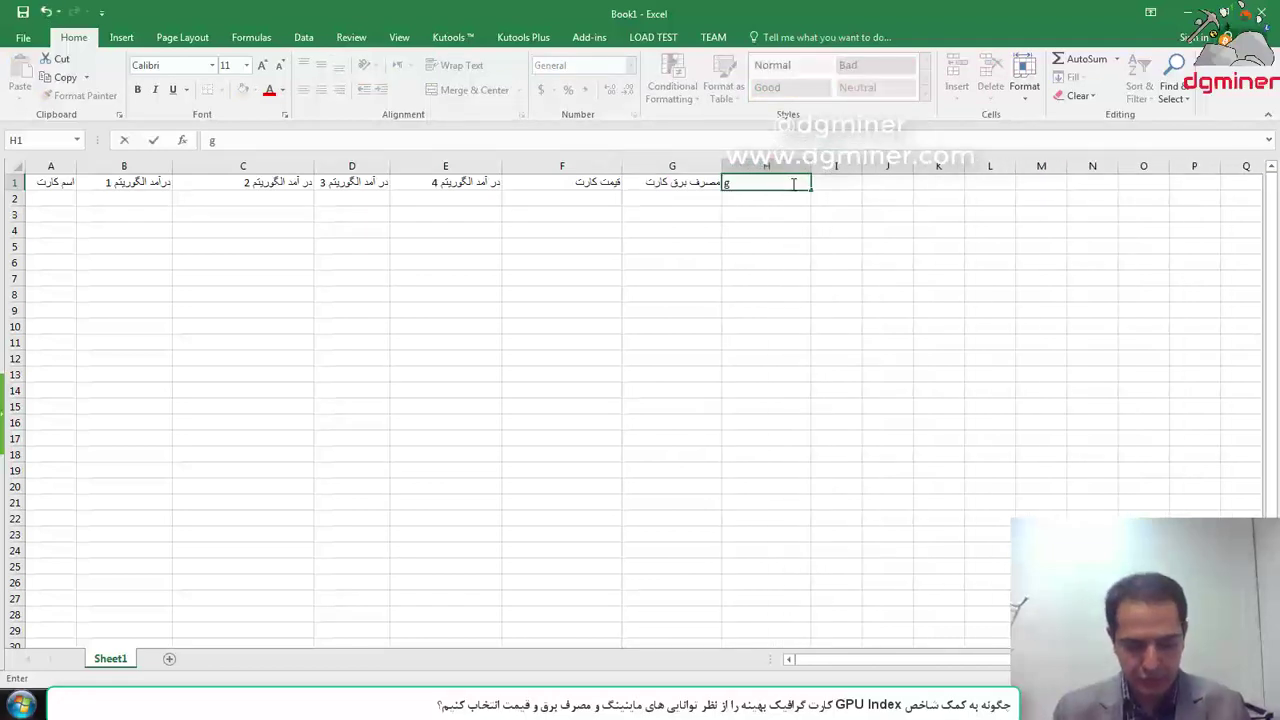
text(pu inex)
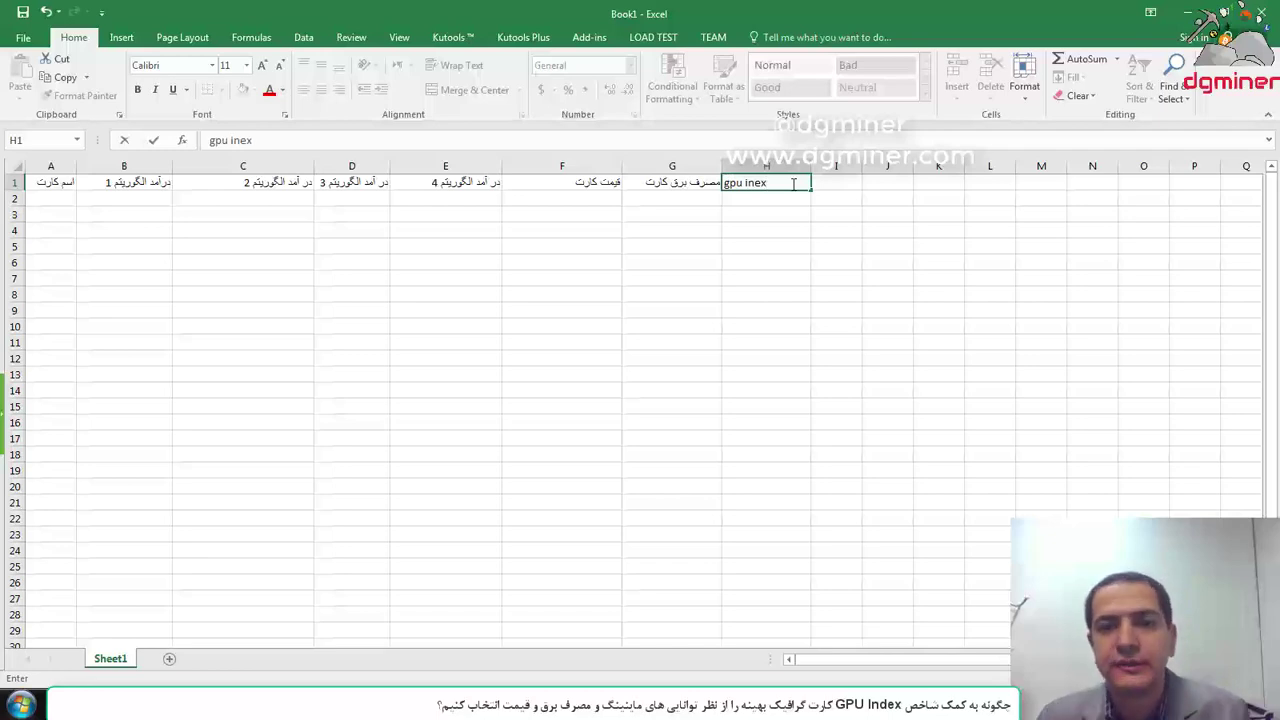
click(806, 232)
- Set the font of cells A1:H22 to B Nazanin
drag(784, 517, 64, 153)
click(212, 65)
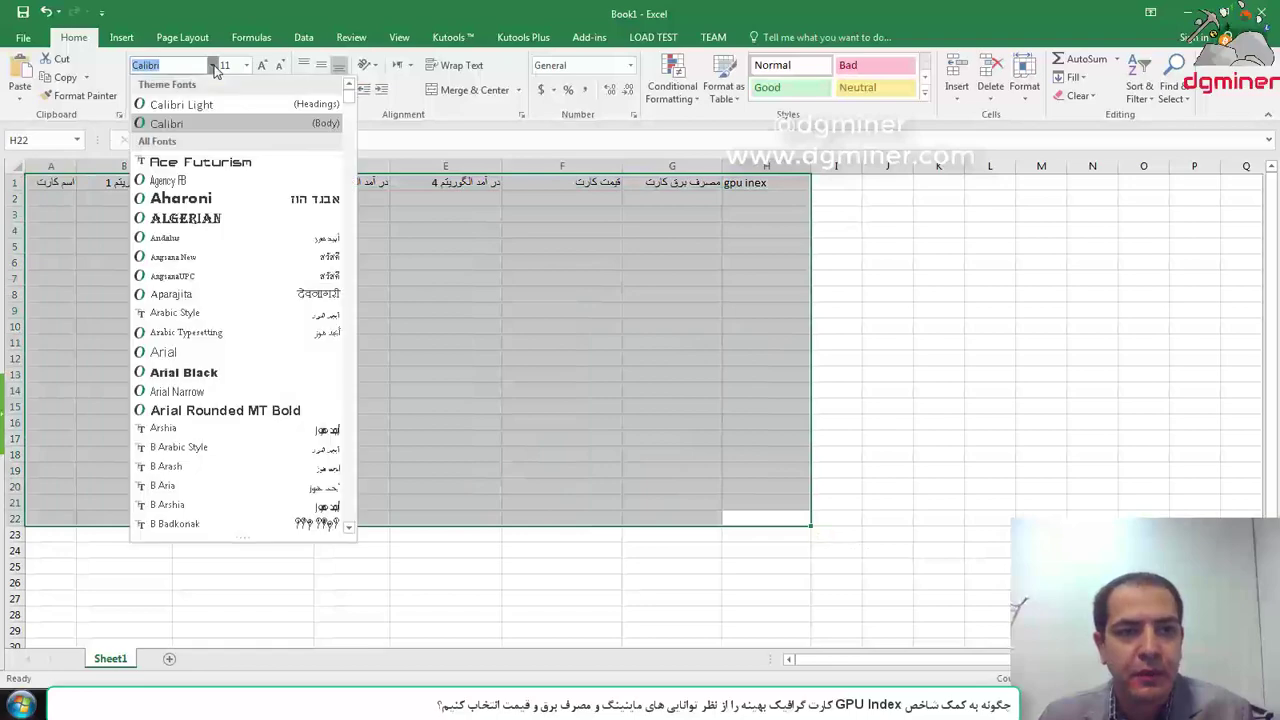
scroll(205, 226, down, 1)
scroll(205, 226, down, 6)
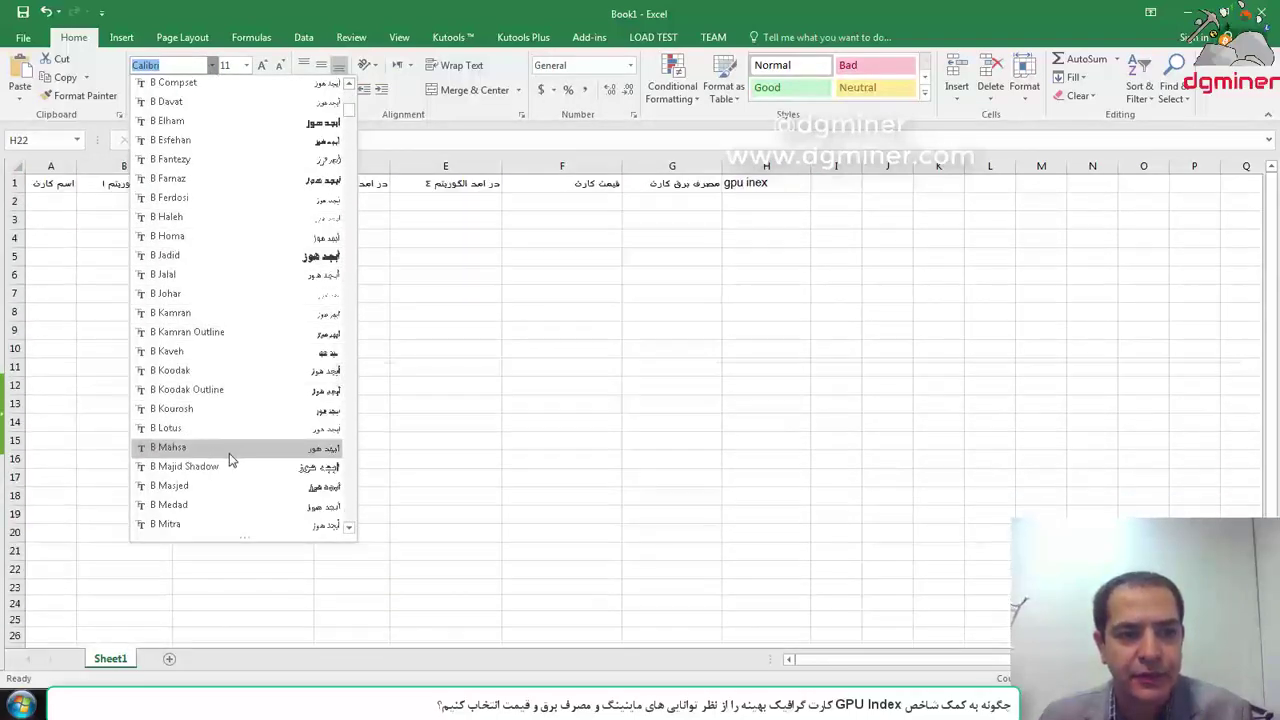
scroll(222, 500, down, 2)
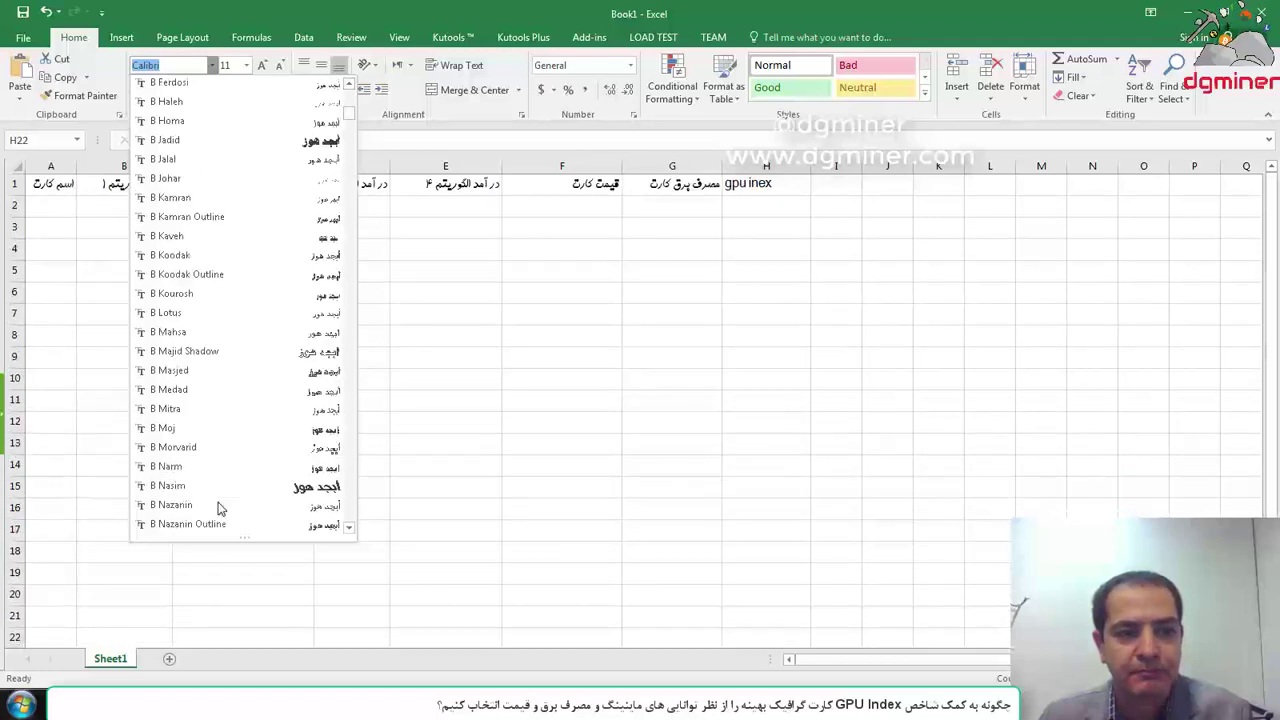
click(201, 506)
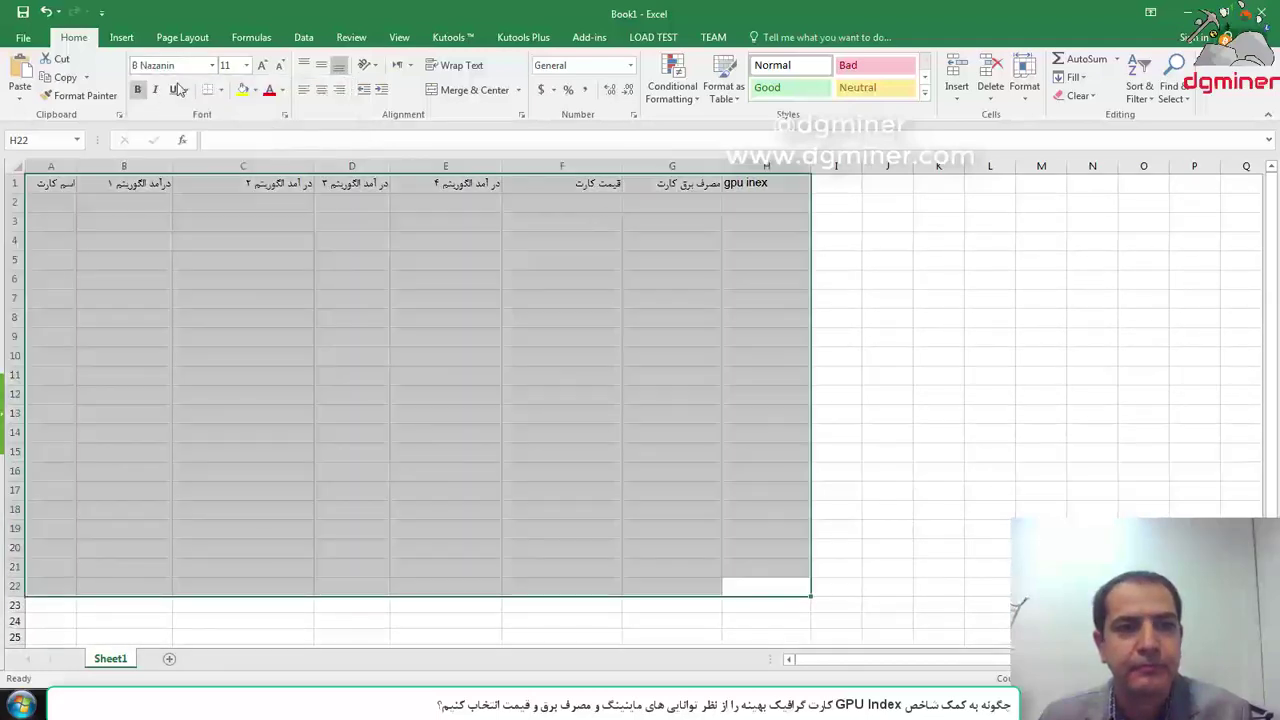
- Center the contents of A1:H22 horizontally and vertically and set their font size to 16
click(321, 89)
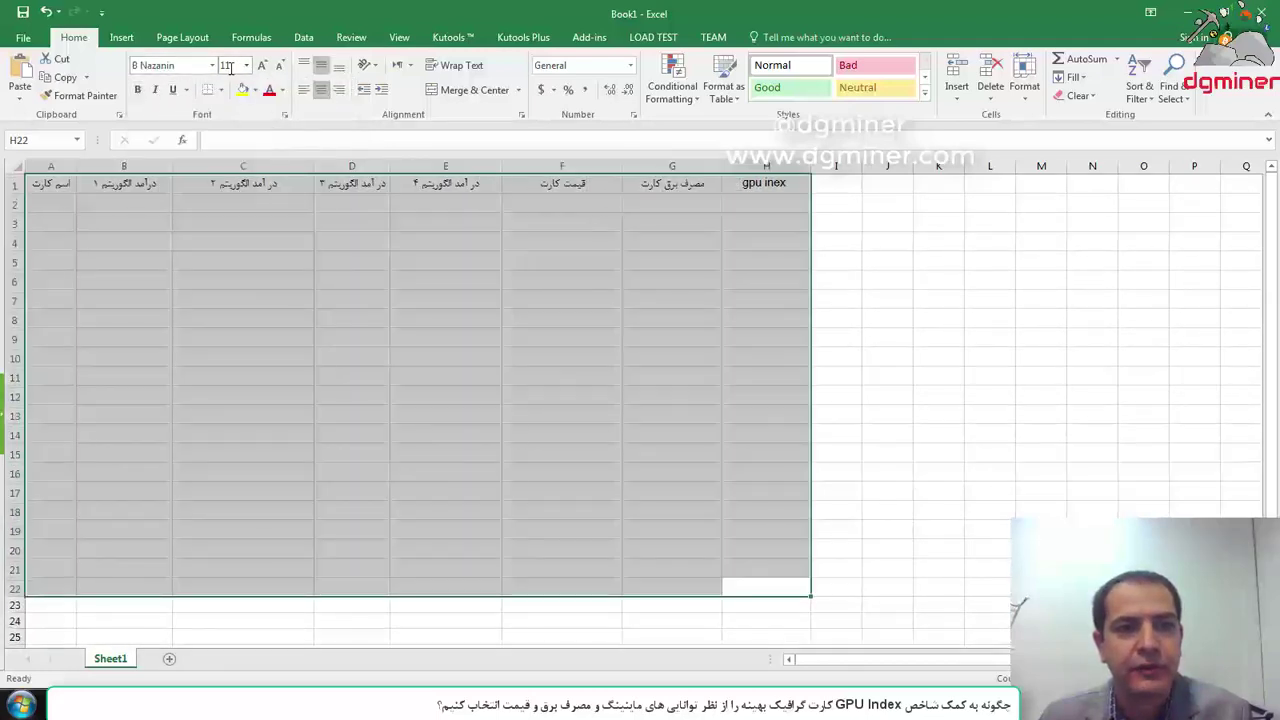
text(16)
key(Return)
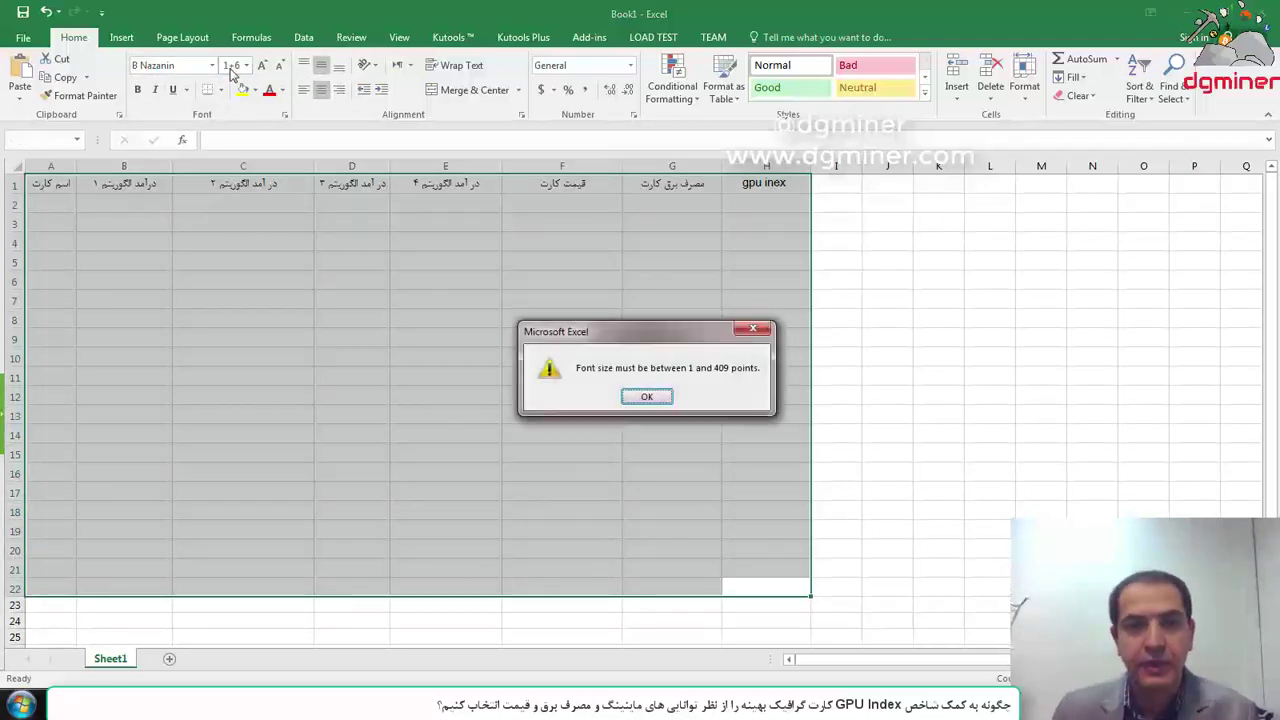
click(630, 397)
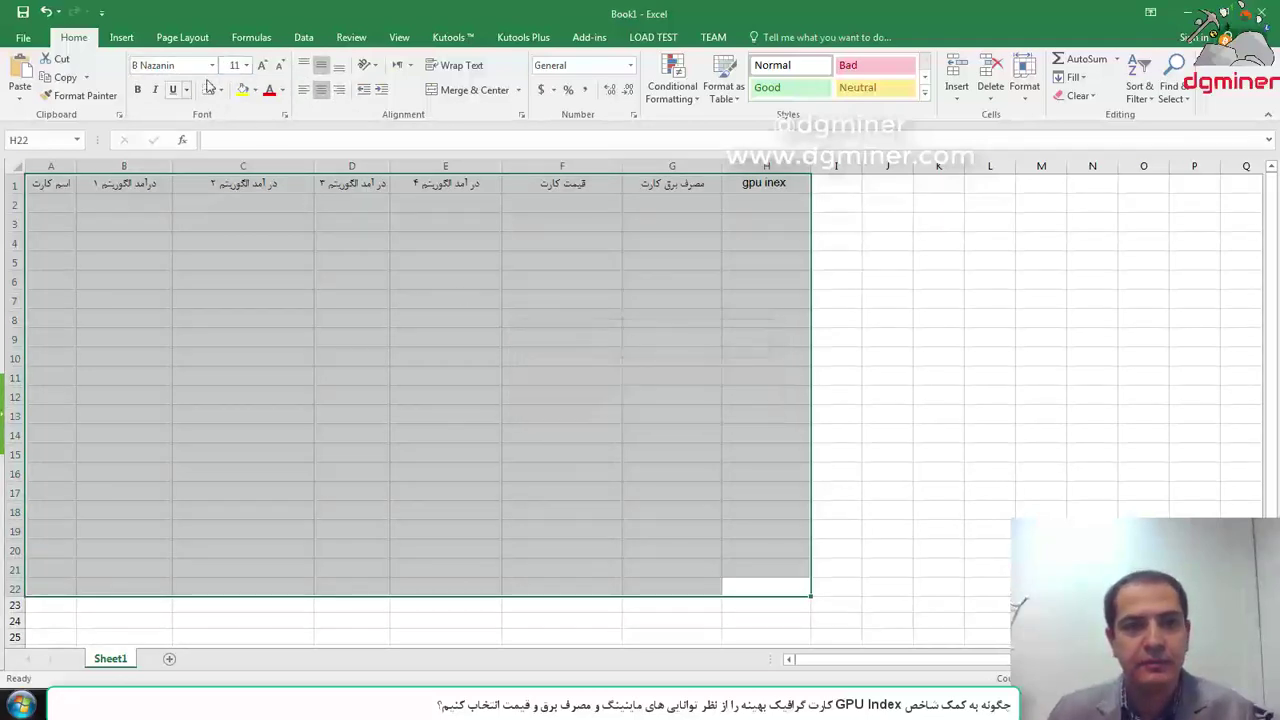
text(16)
key(Return)
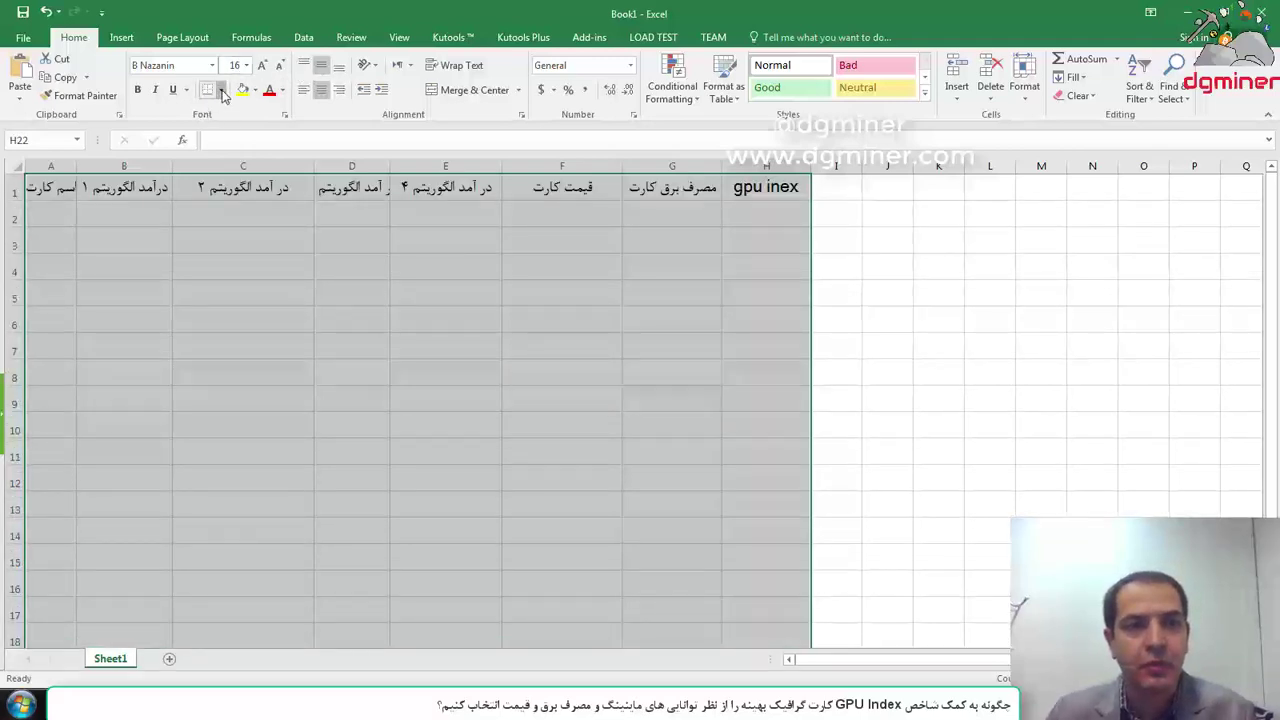
- Apply thick outside borders to the range A1:H22
click(221, 90)
click(225, 266)
scroll(437, 275, down, 5)
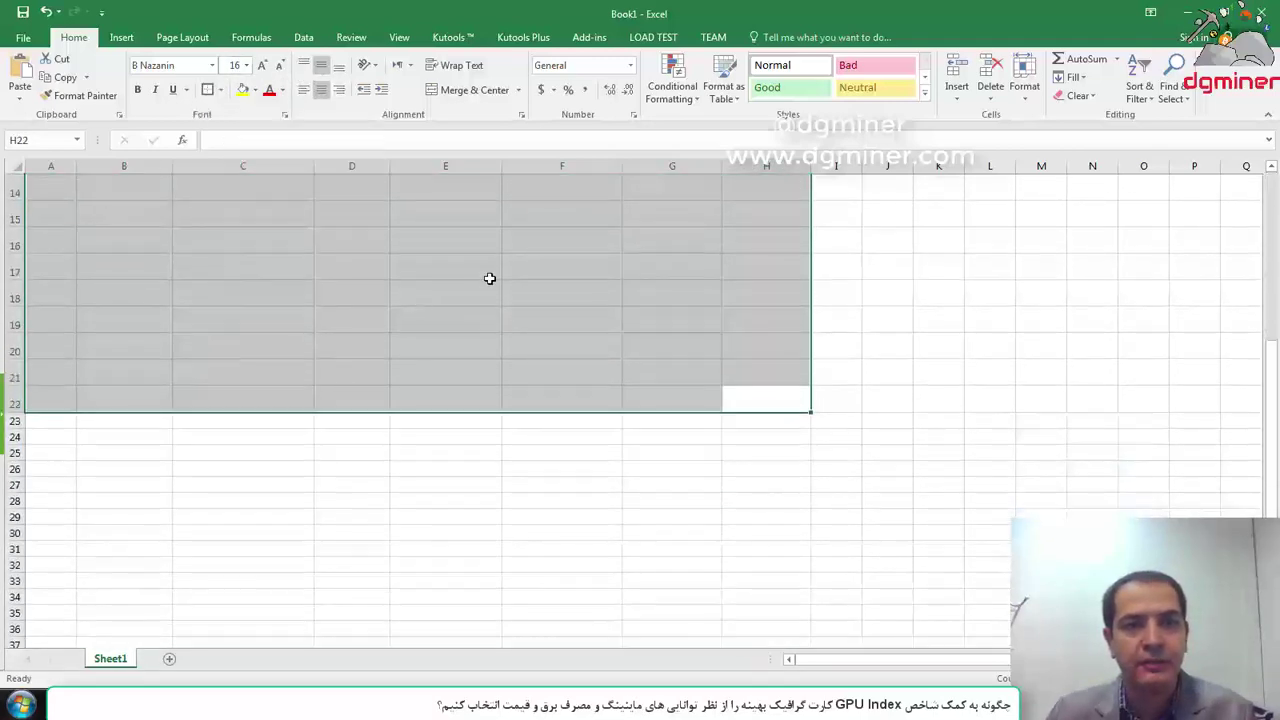
click(555, 290)
scroll(469, 360, up, 5)
scroll(658, 432, down, 2)
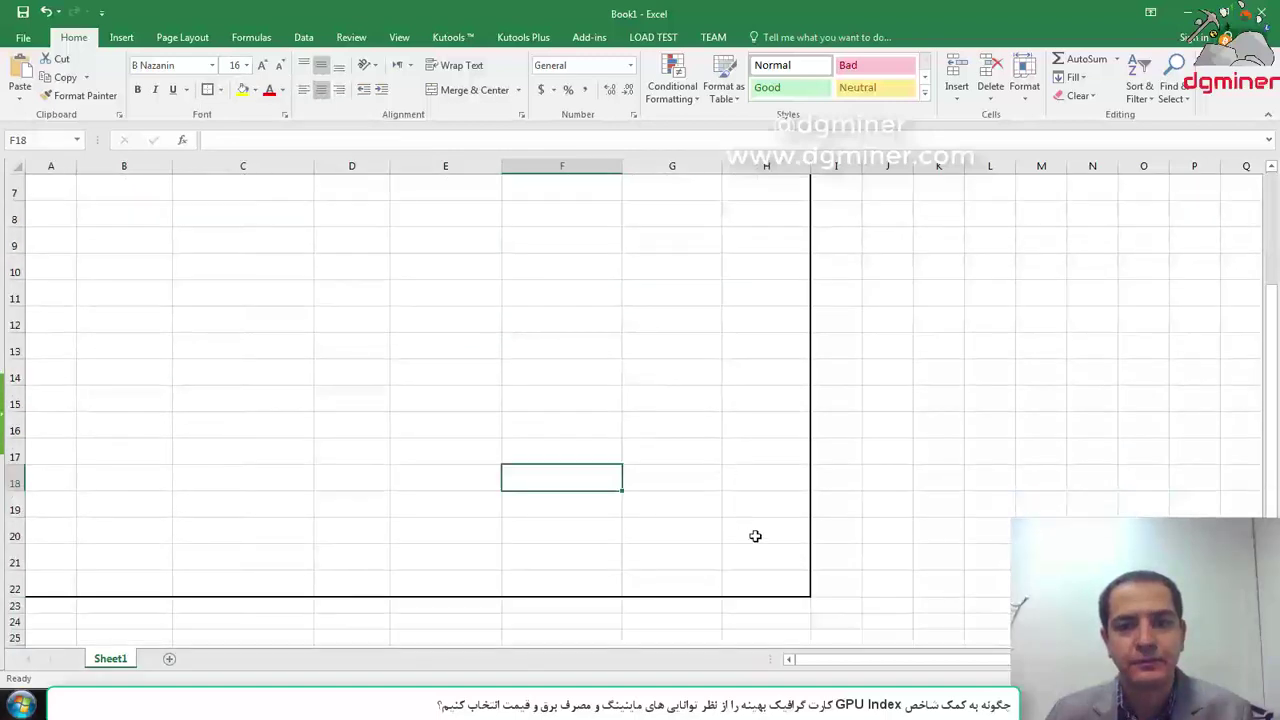
- Apply all borders to every cell in the range A1:H22
drag(771, 577, 40, 172)
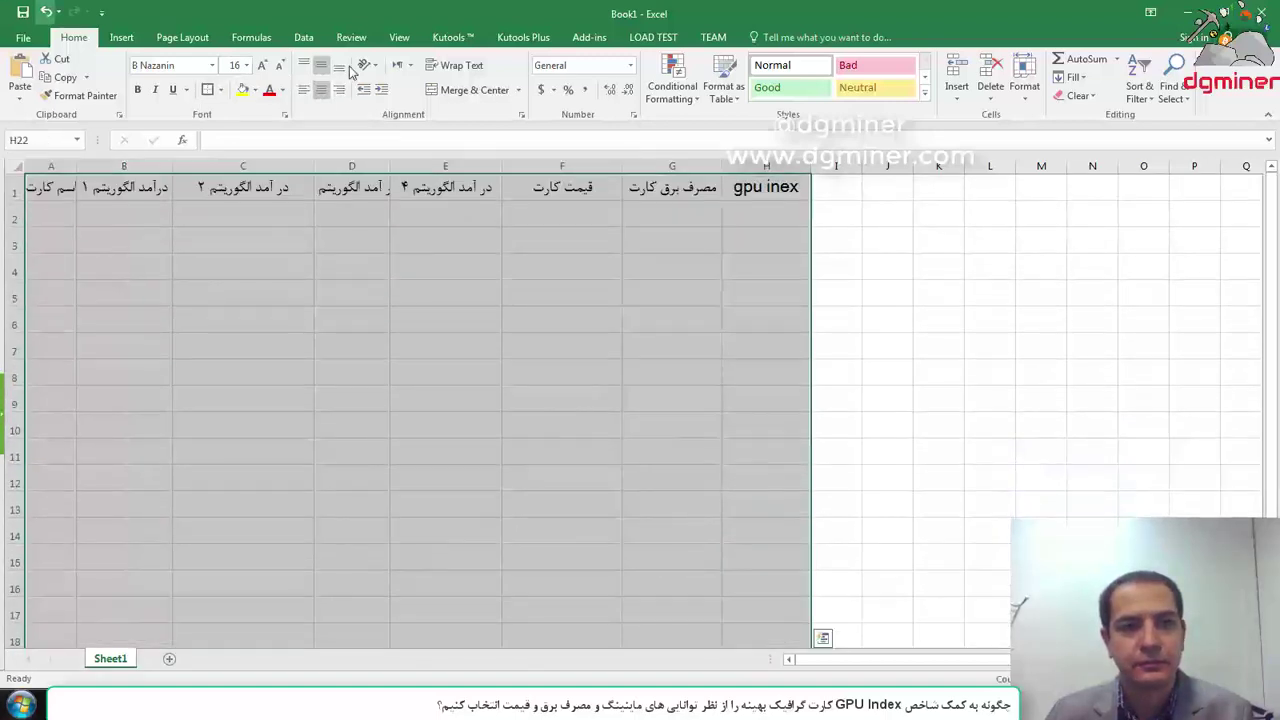
click(221, 90)
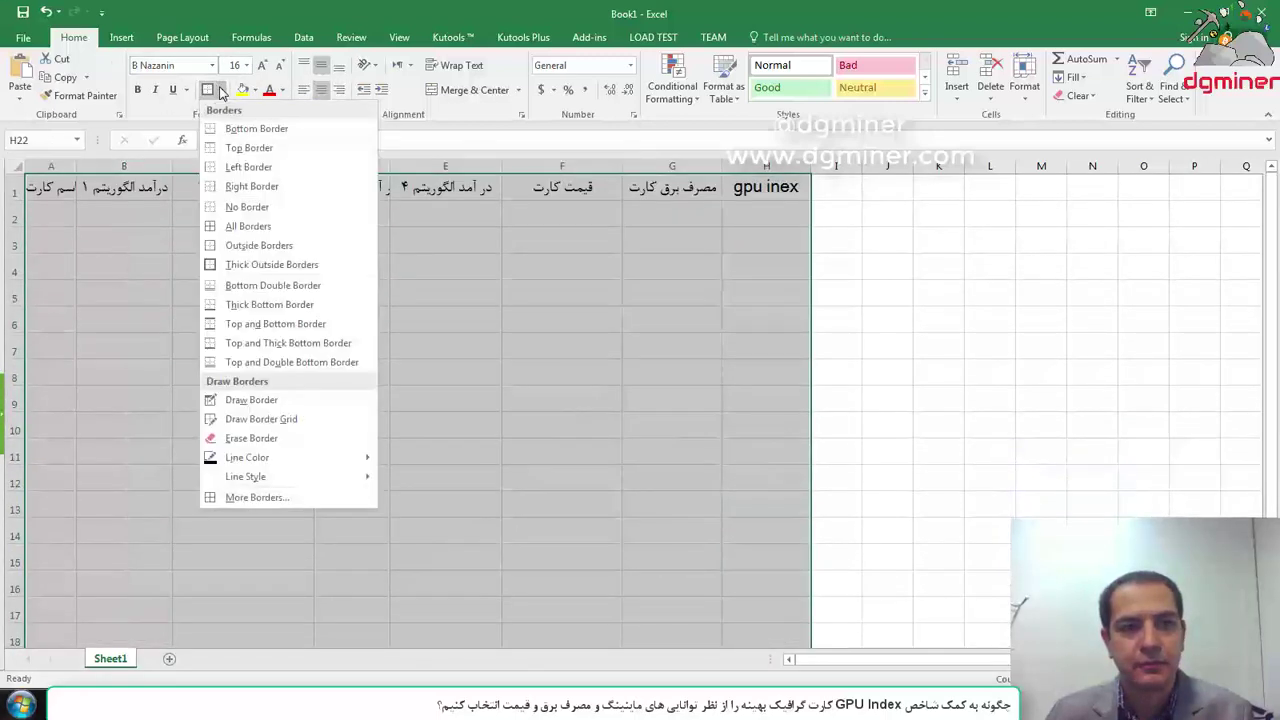
click(250, 226)
scroll(343, 291, down, 3)
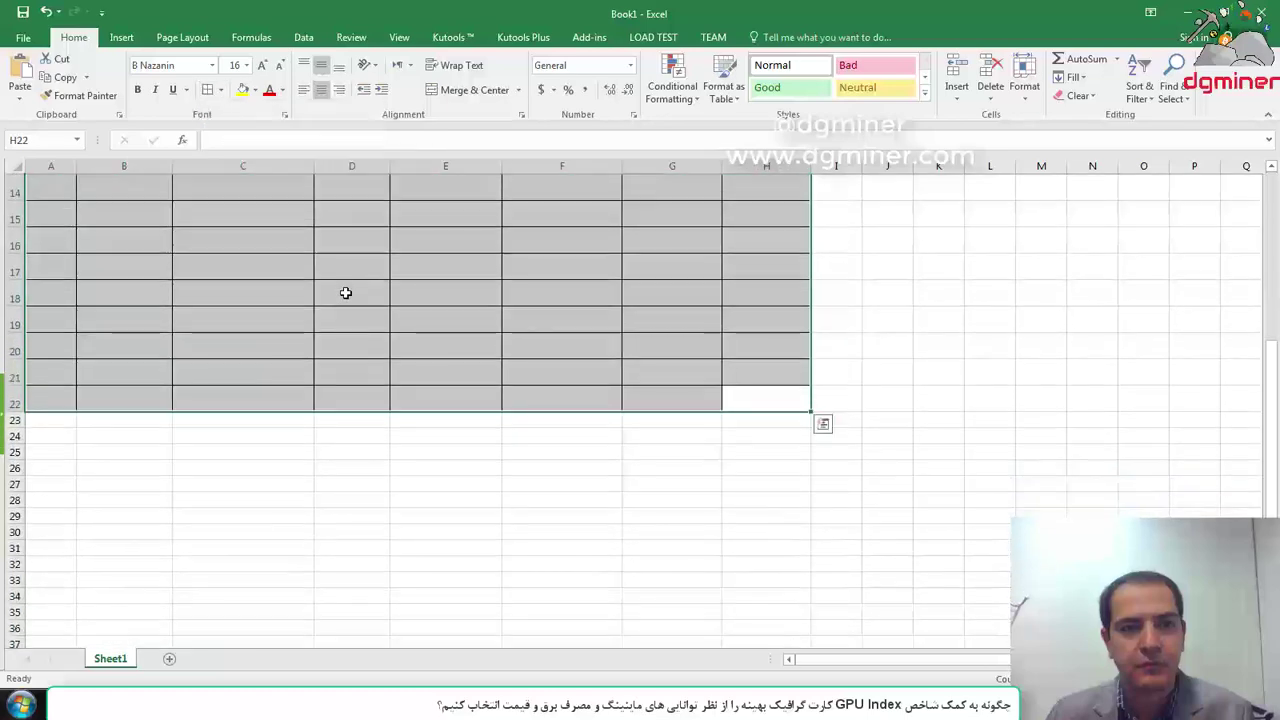
click(355, 297)
scroll(357, 337, up, 3)
- Widen columns D, B and A so their enlarged headers fit completely
drag(390, 164, 420, 164)
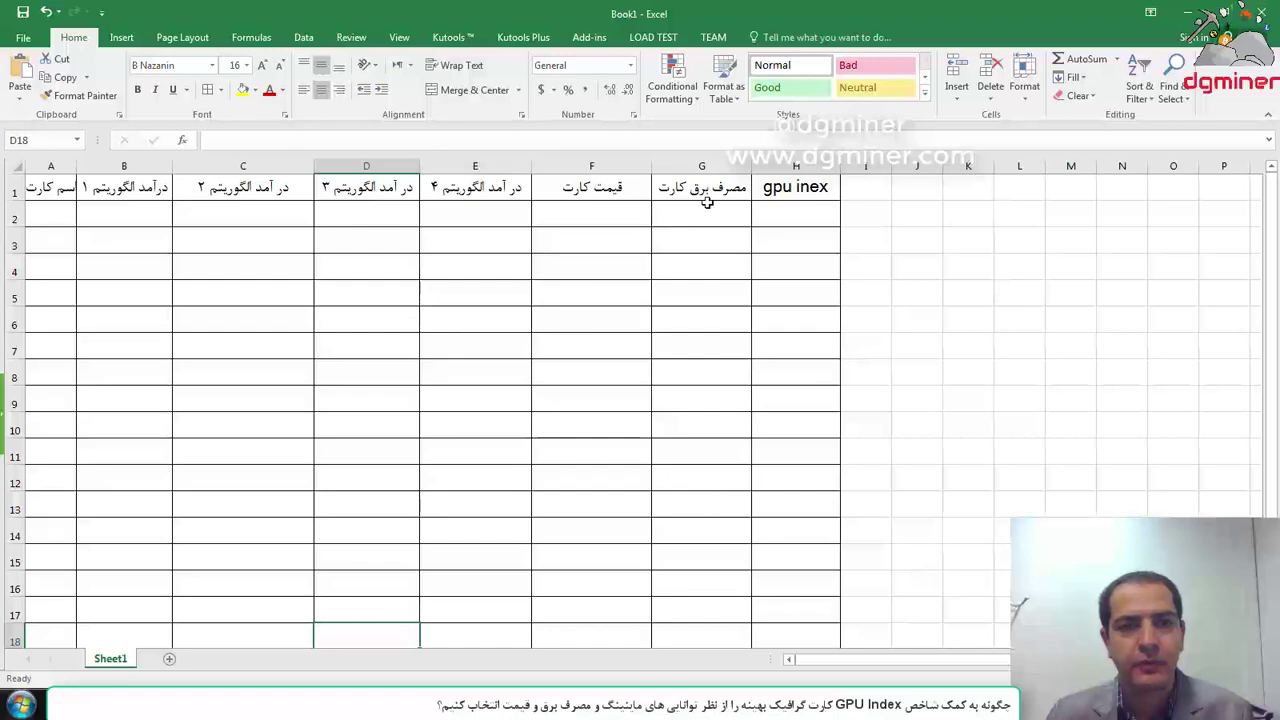
drag(172, 164, 206, 164)
drag(76, 164, 118, 164)
- Fill the header cells A1:H1 with yellow
drag(832, 195, 35, 187)
click(242, 89)
click(371, 314)
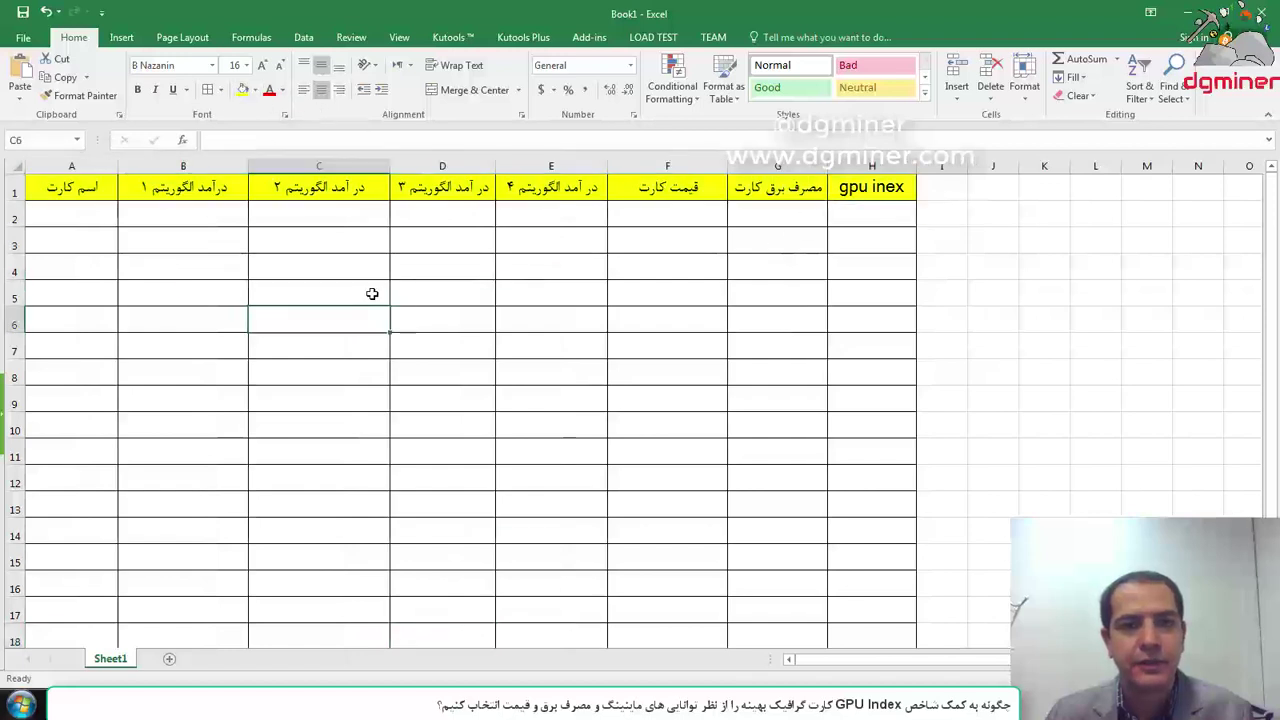
- Make the header text in A1:H1 bold
drag(829, 194, 30, 117)
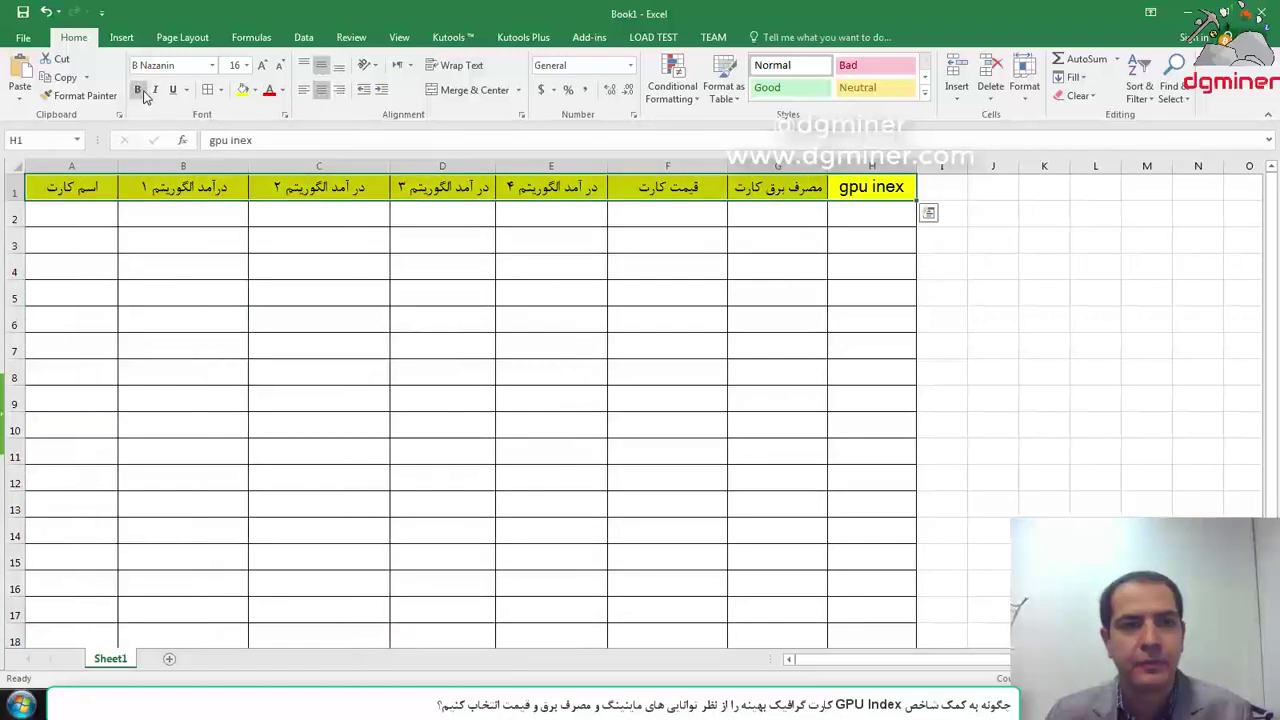
click(137, 89)
click(222, 313)
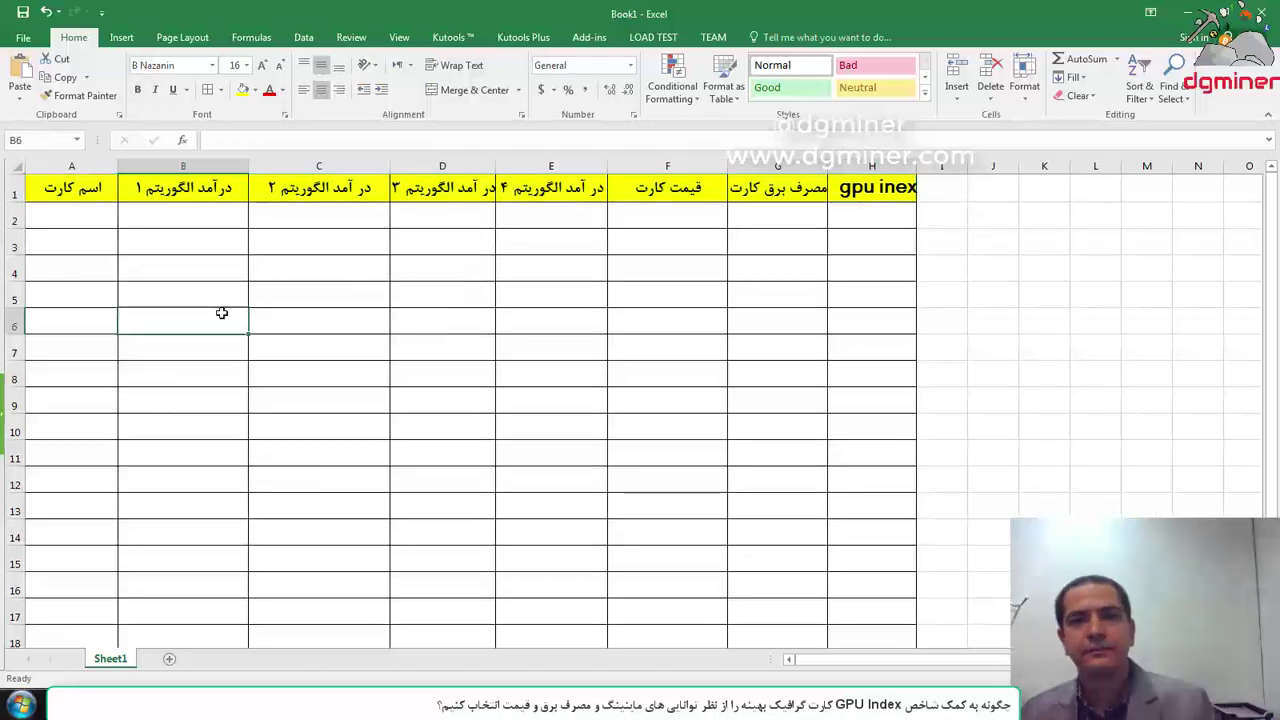
click(221, 301)
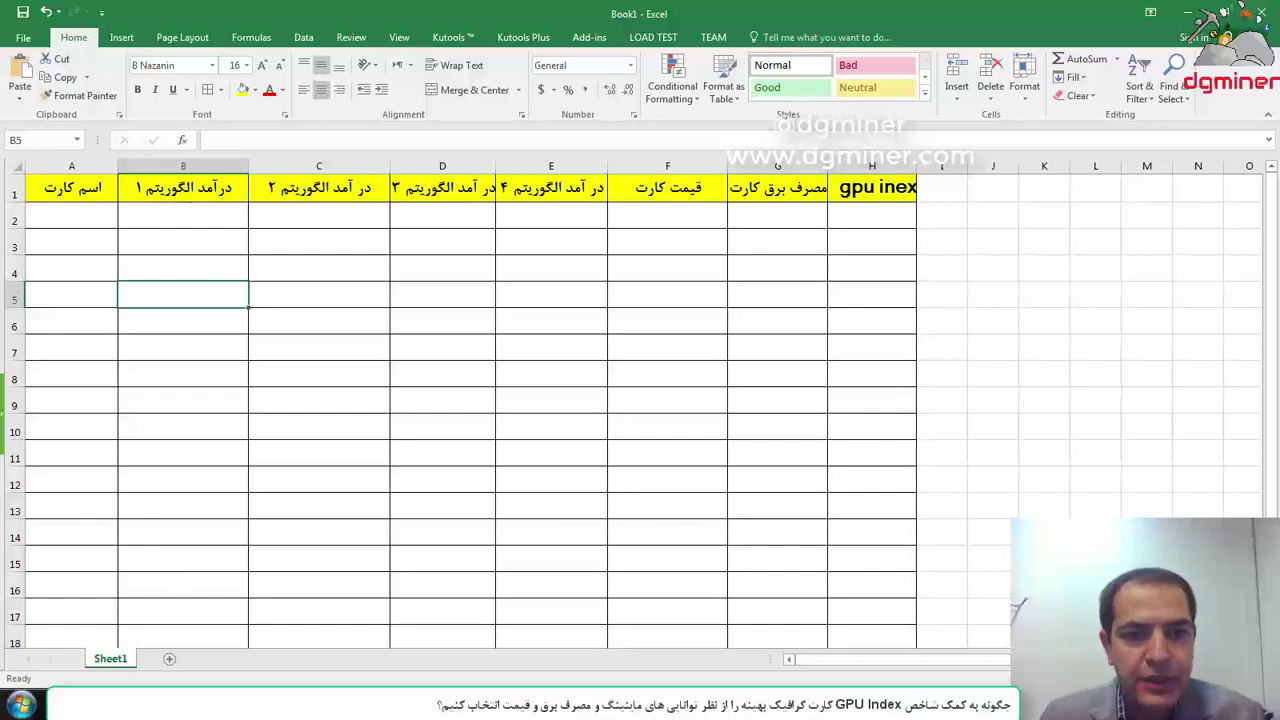
- Switch to the WhatToMine page in the browser and set the 5700XT card quantity to 1, keeping the 580 card selected
mouse_move(232, 705)
click(231, 615)
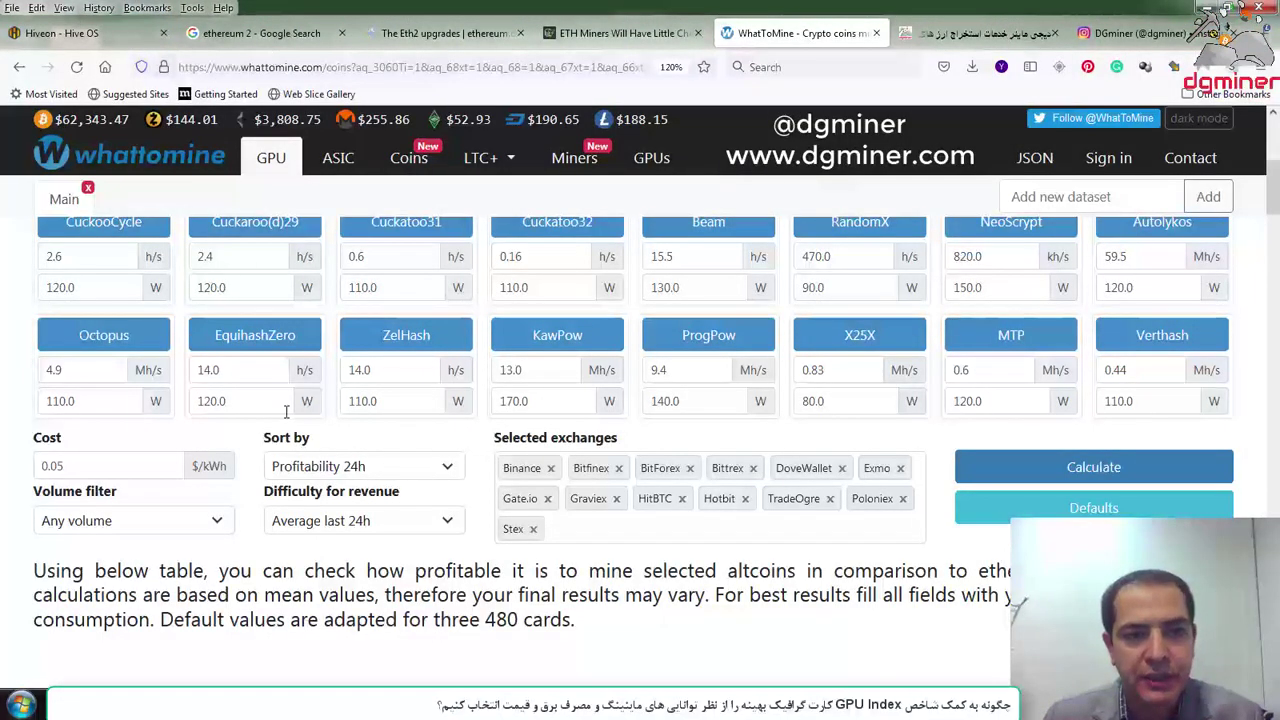
scroll(380, 450, up, 4)
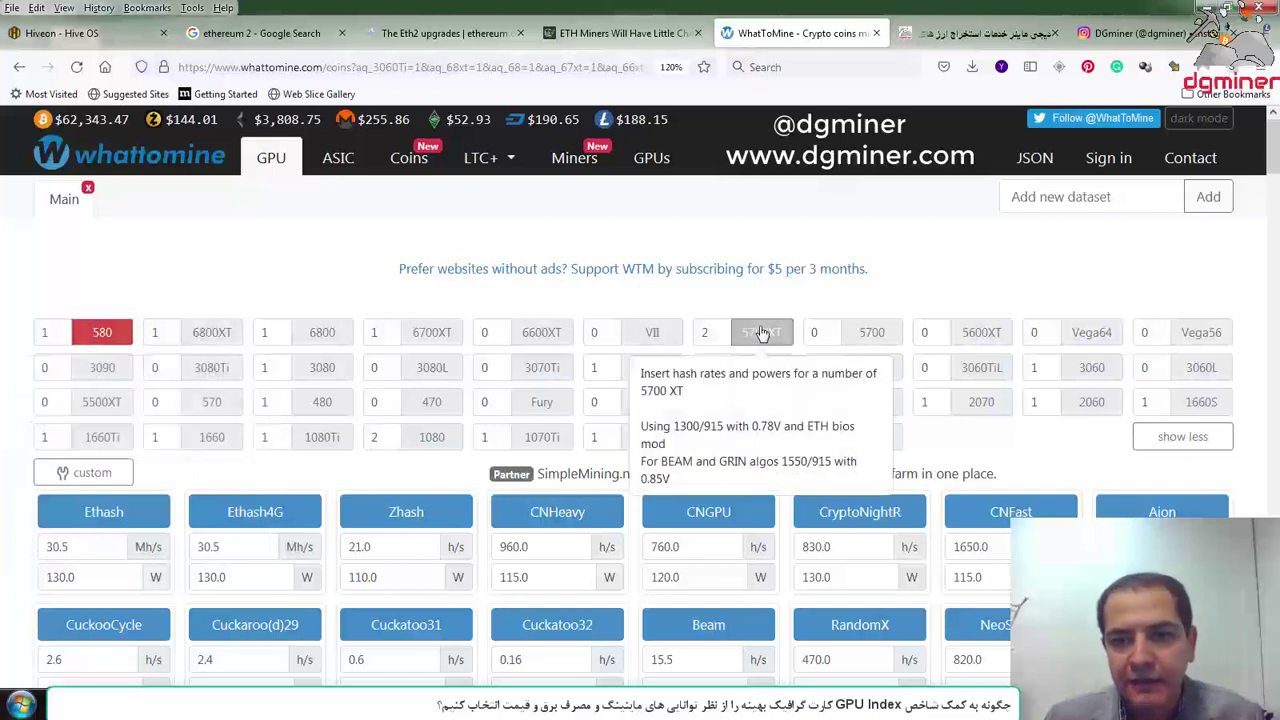
double_click(705, 332)
text(1)
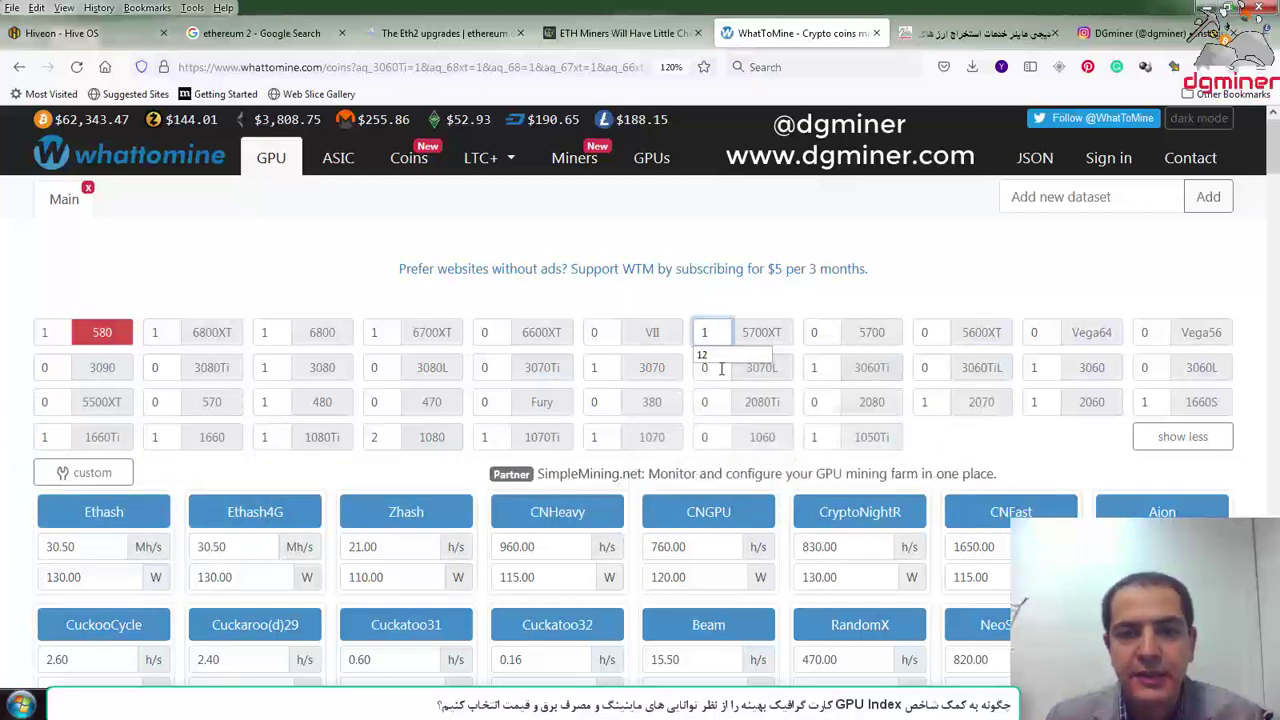
click(103, 317)
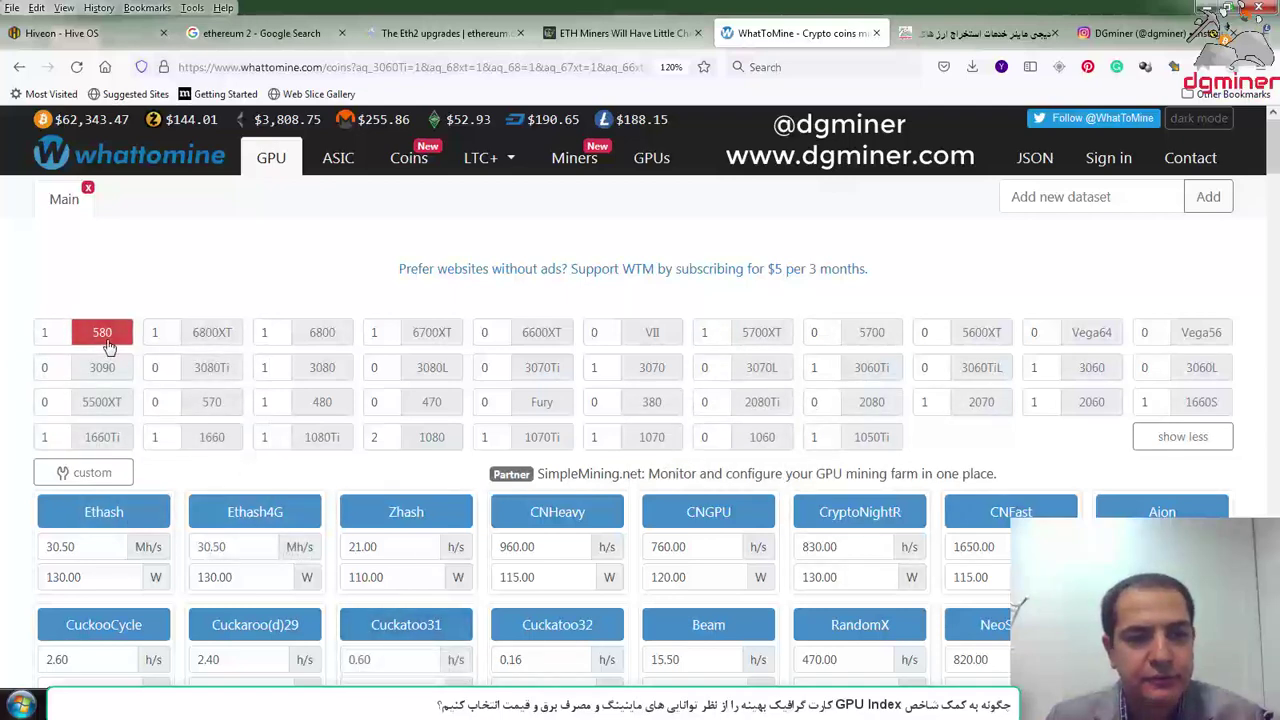
- In Excel, enter the card name 580 in A2 and its Ethereum (Ethash) revenue from WhatToMine, 2.22, in B2
key(alt+Tab)
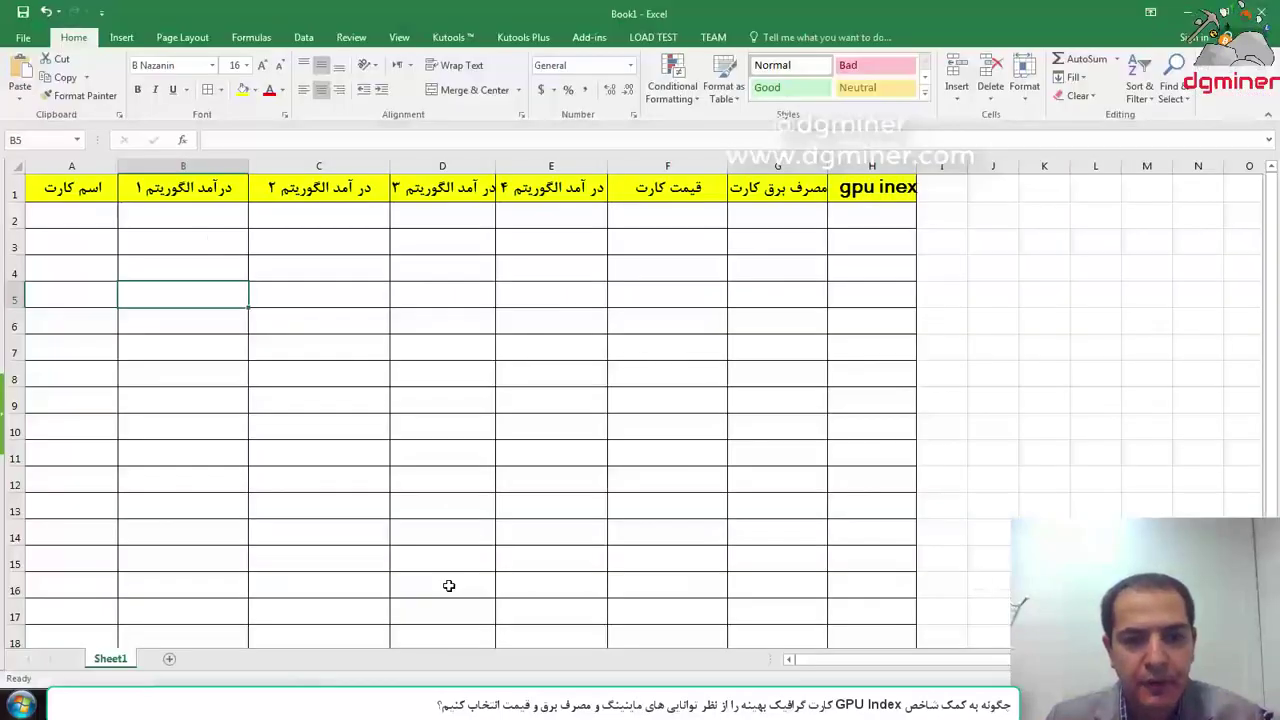
click(58, 220)
text(580)
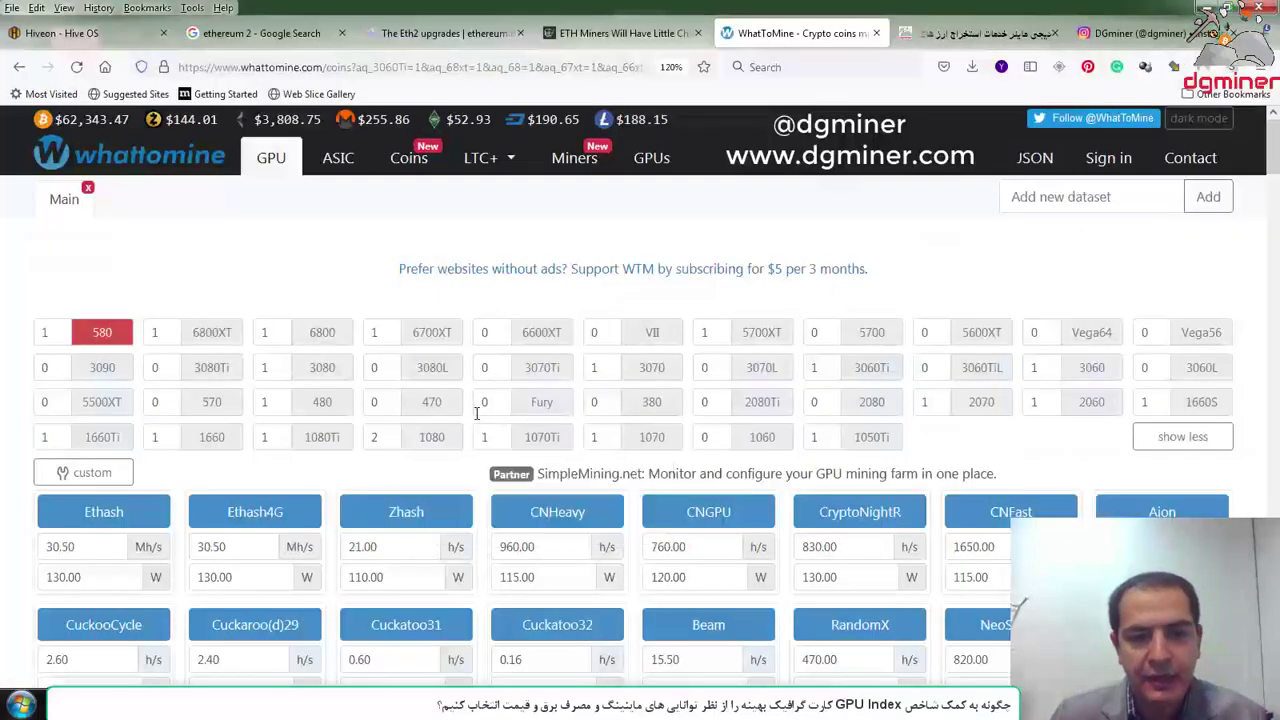
scroll(1094, 508, down, 5)
scroll(637, 431, down, 4)
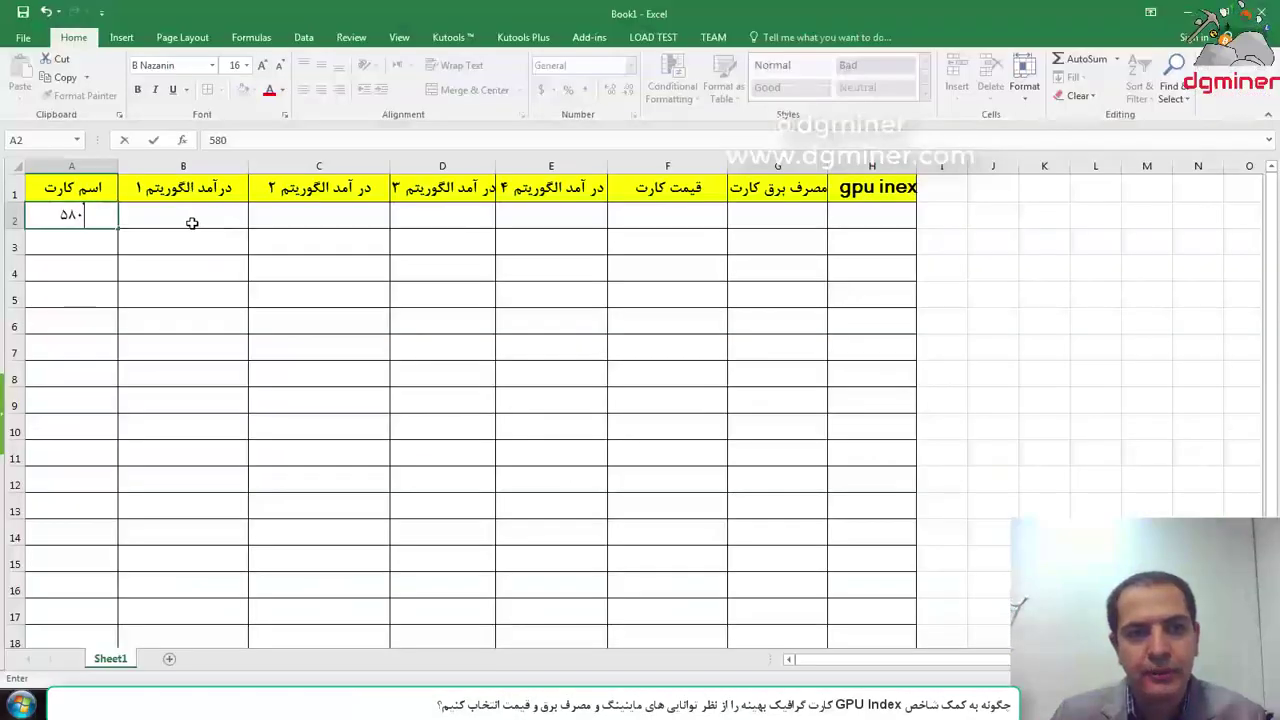
click(186, 210)
text(2.22)
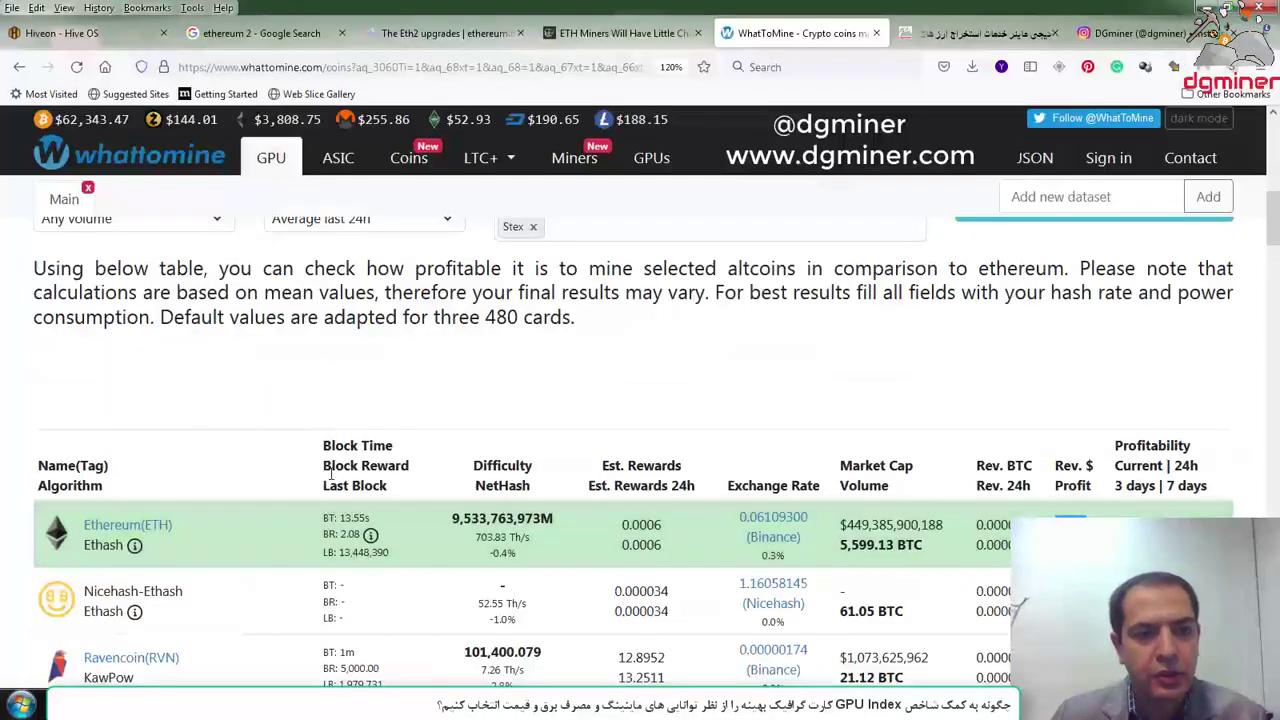
- Look up the 580's Ethash power consumption on WhatToMine and enter 130 in G2 of the Excel sheet
scroll(388, 528, up, 10)
scroll(150, 470, down, 2)
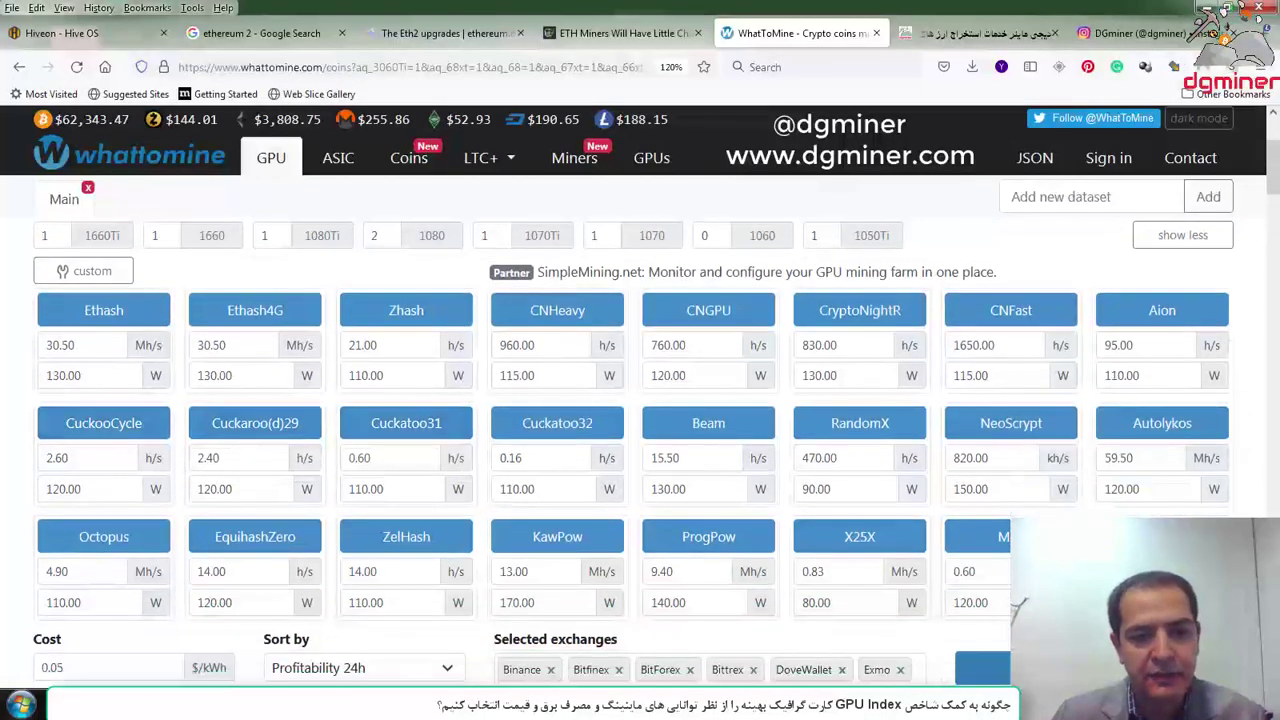
click(380, 612)
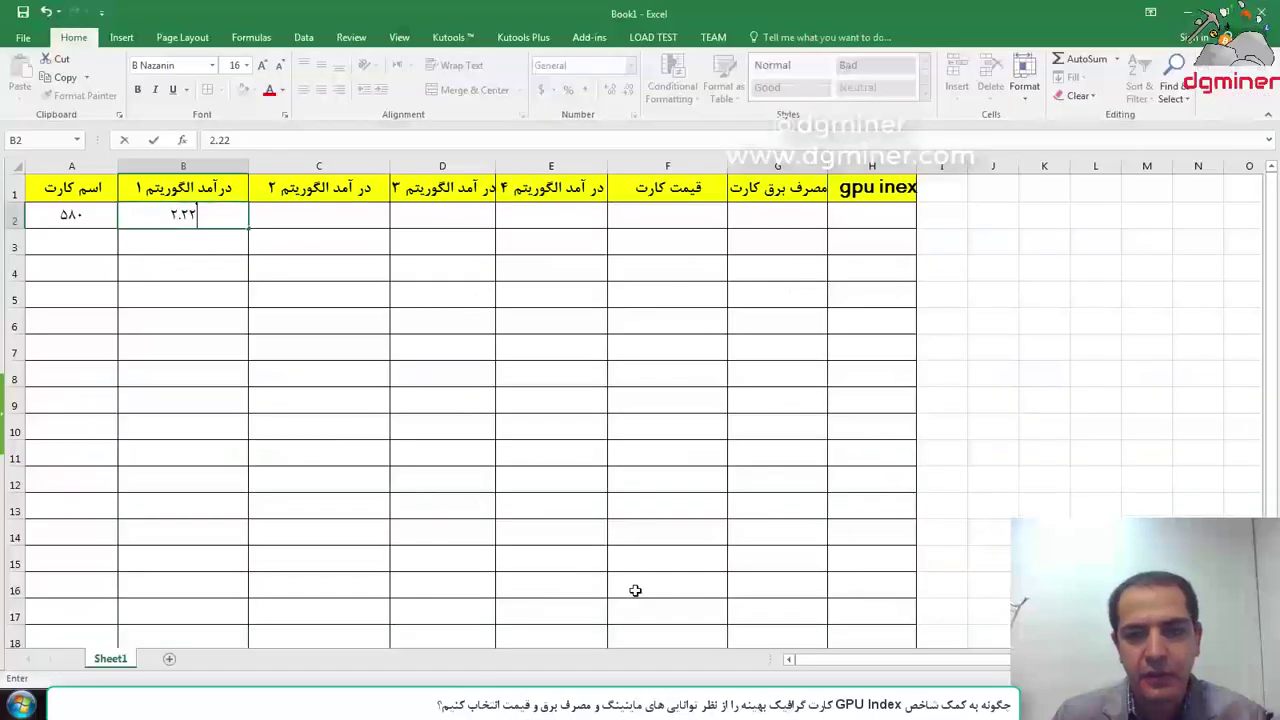
click(787, 211)
text(130)
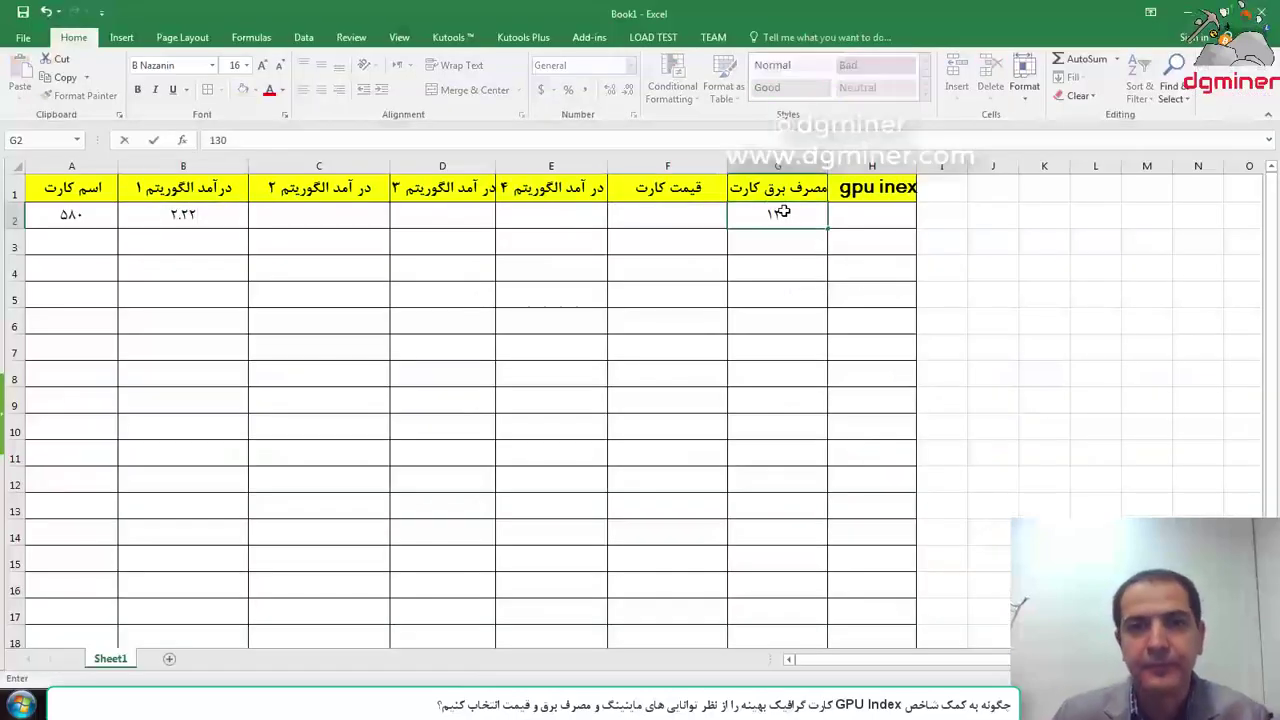
- Enter the 580's card price, 16500000, in F2
click(685, 212)
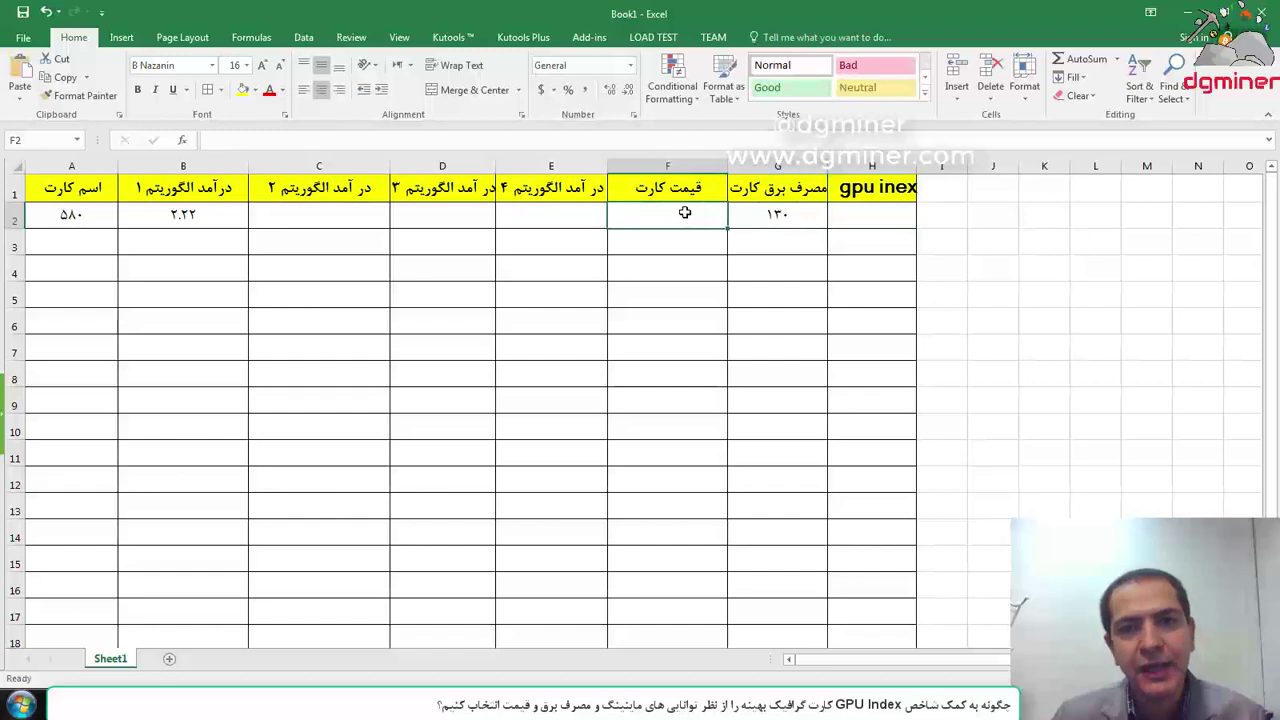
text(1)
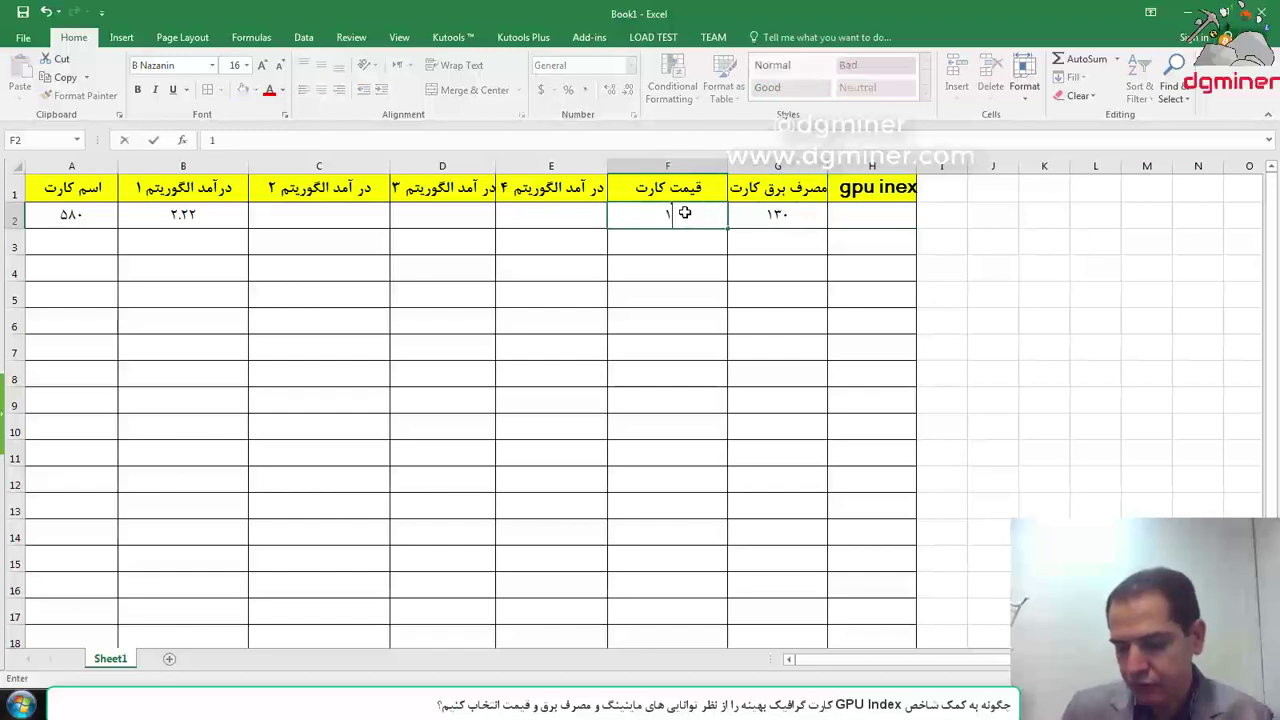
text(65)
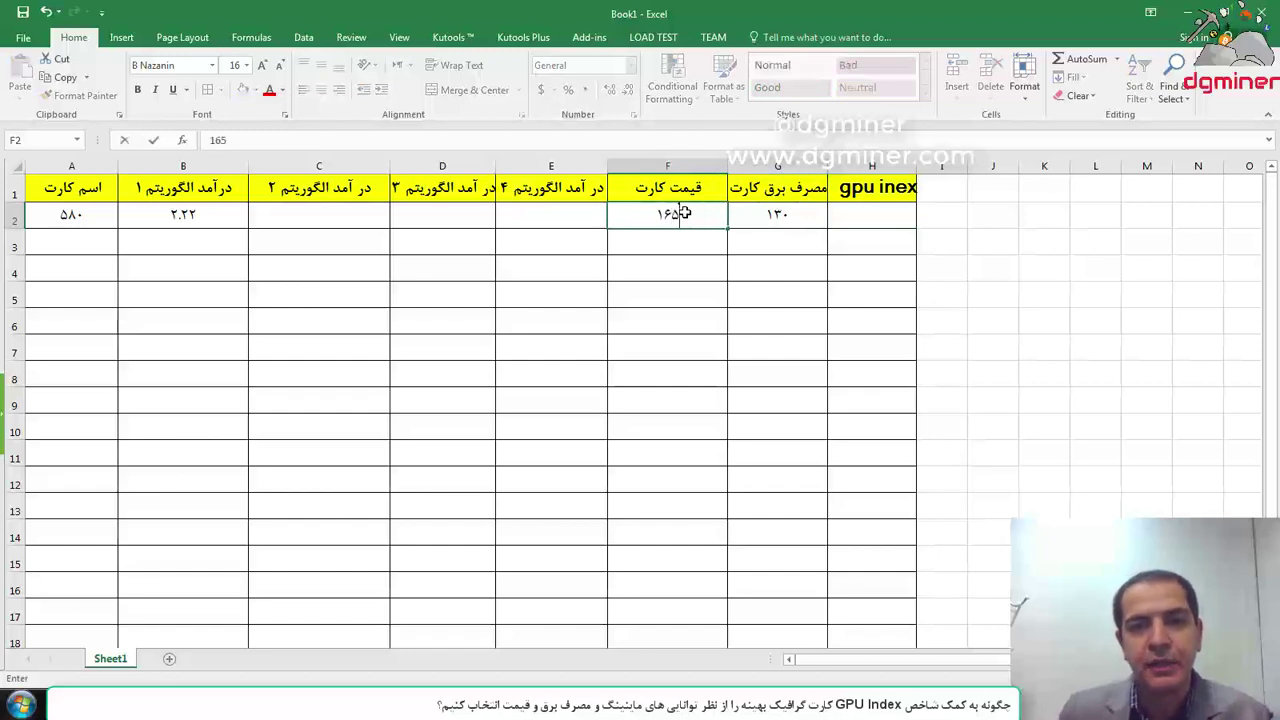
text(0000)
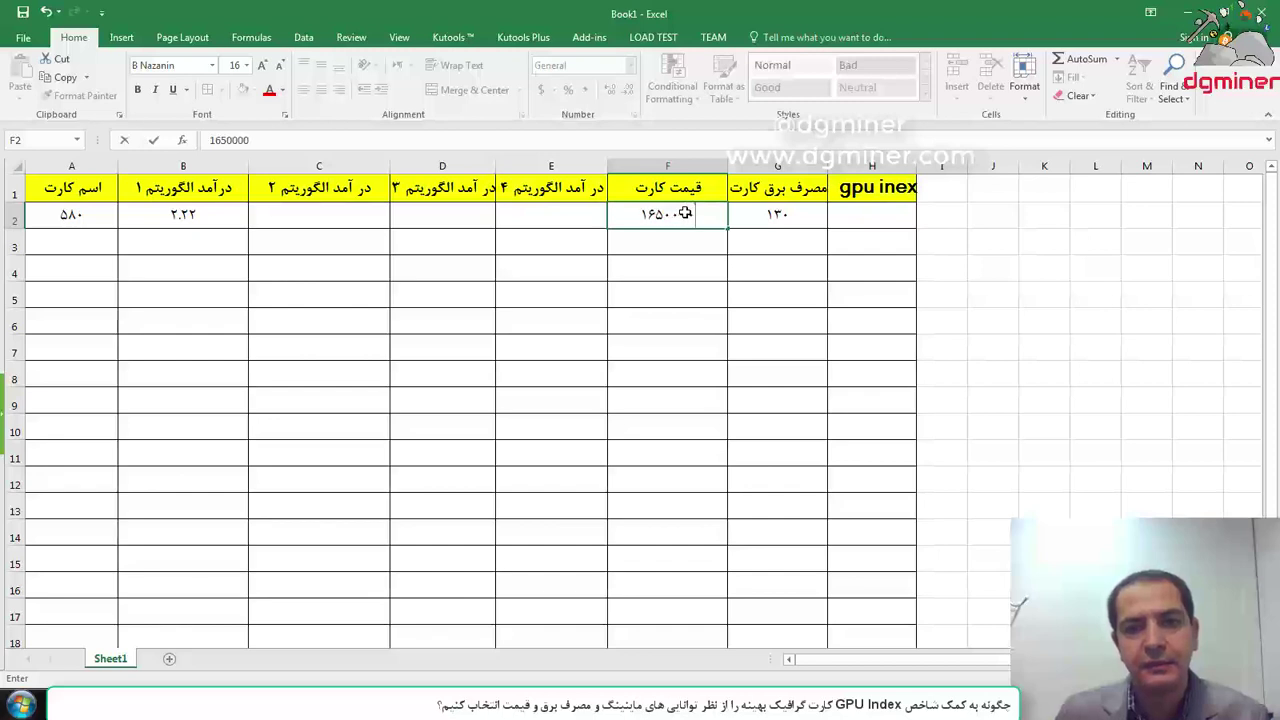
click(670, 215)
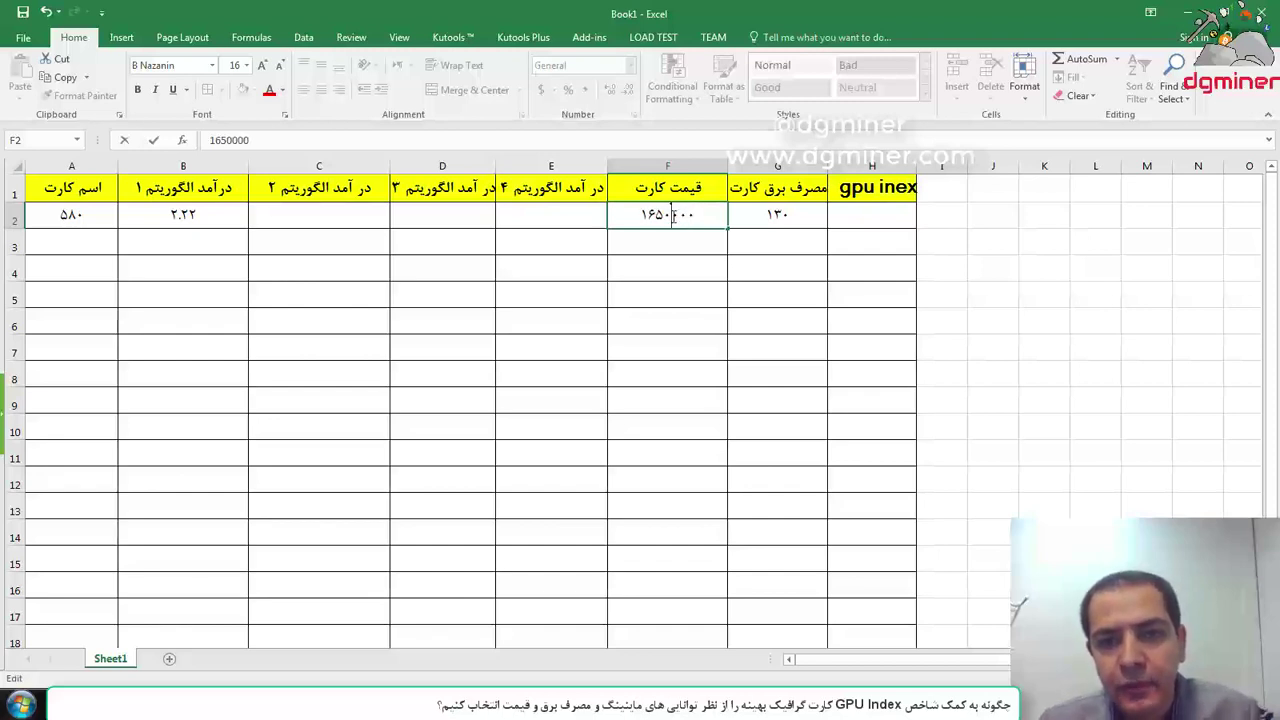
text(0)
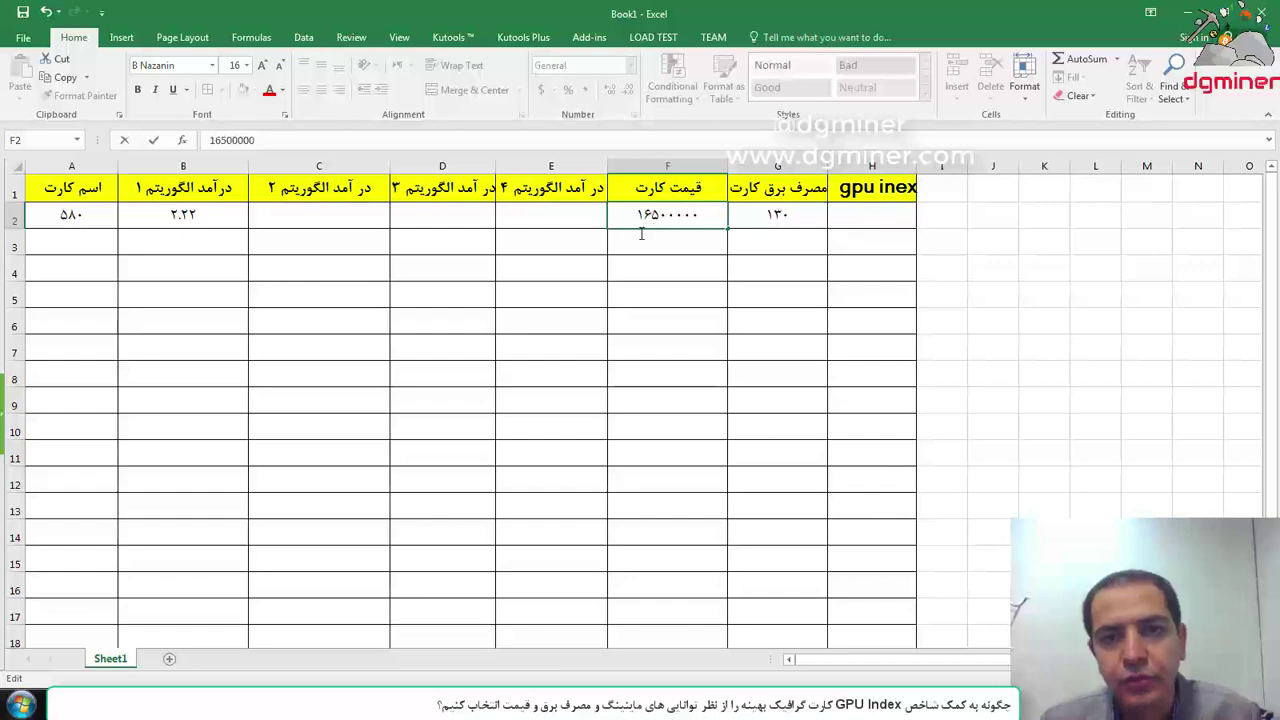
- Look up the 580's Ravencoin (KawPow) revenue on WhatToMine and enter 1.44 in C2 of the Excel sheet
key(alt+Tab)
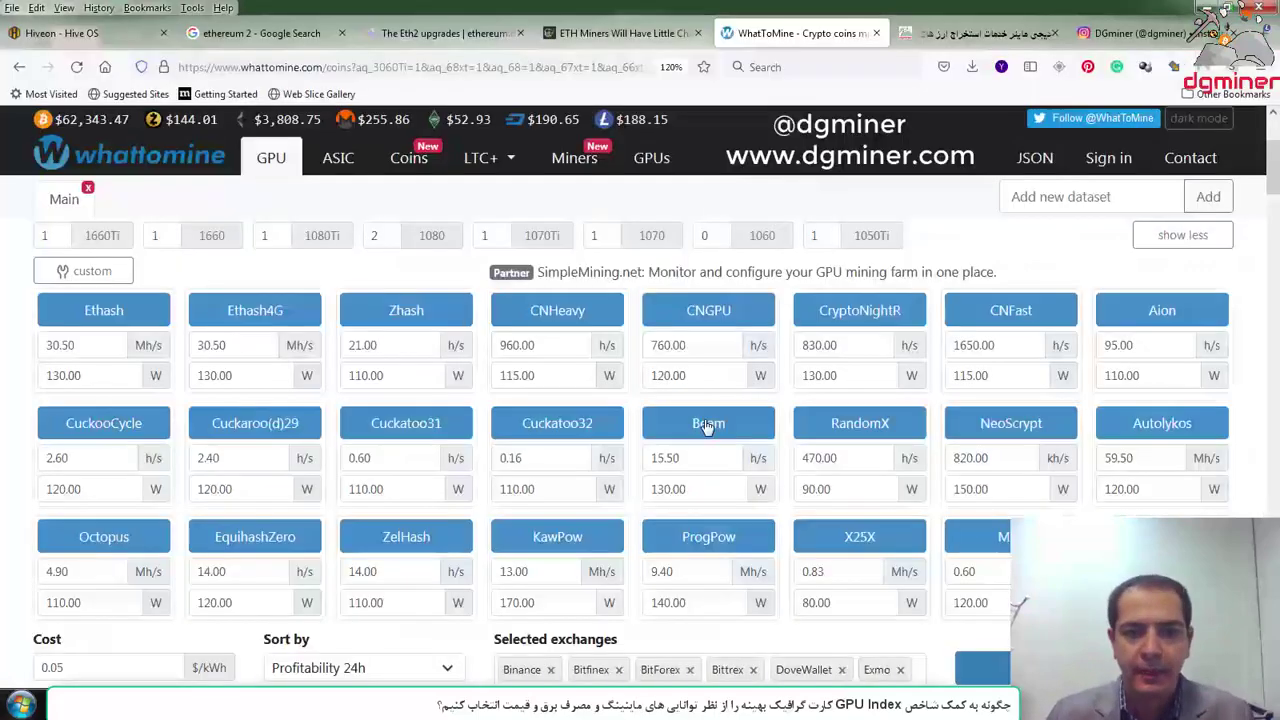
scroll(165, 446, down, 7)
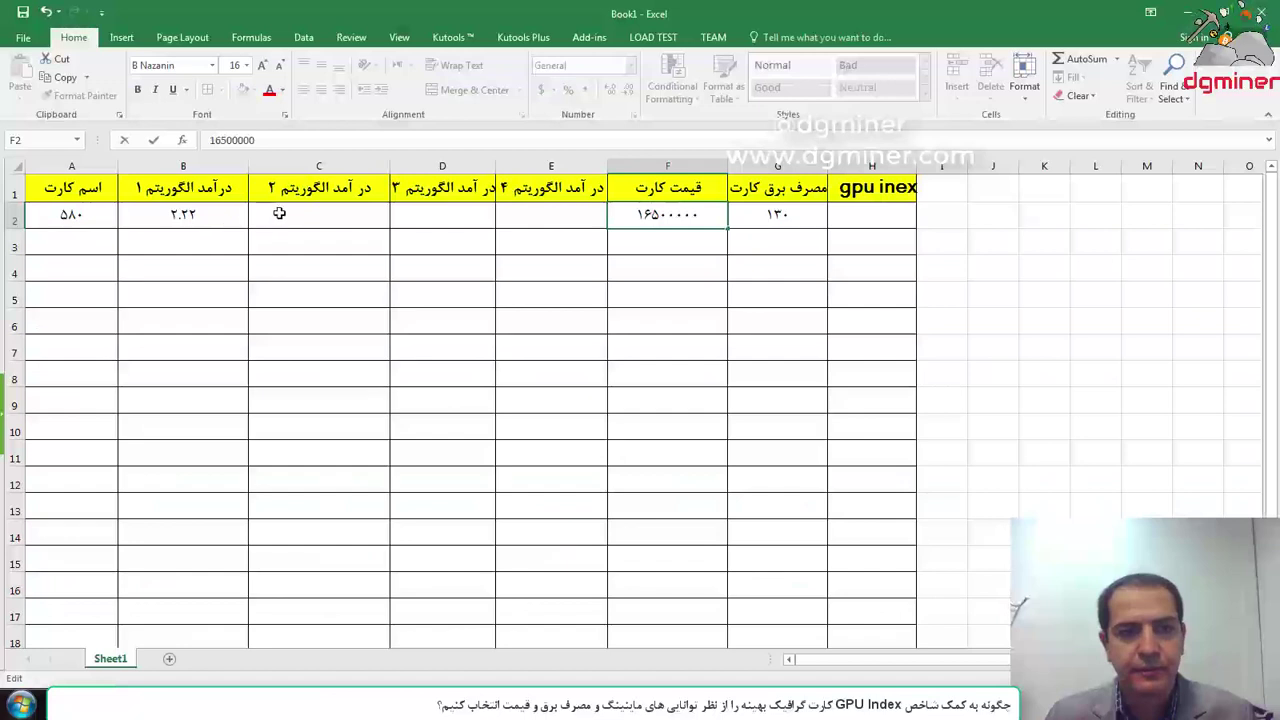
click(284, 212)
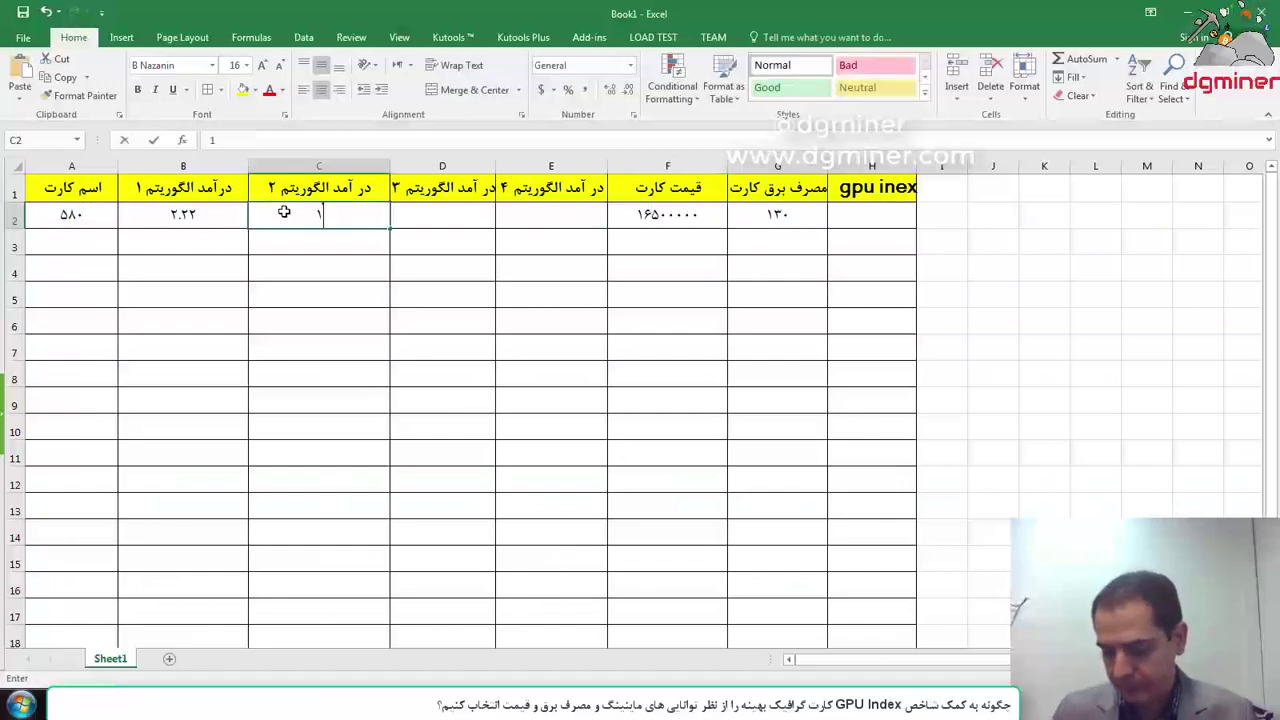
text(1.44)
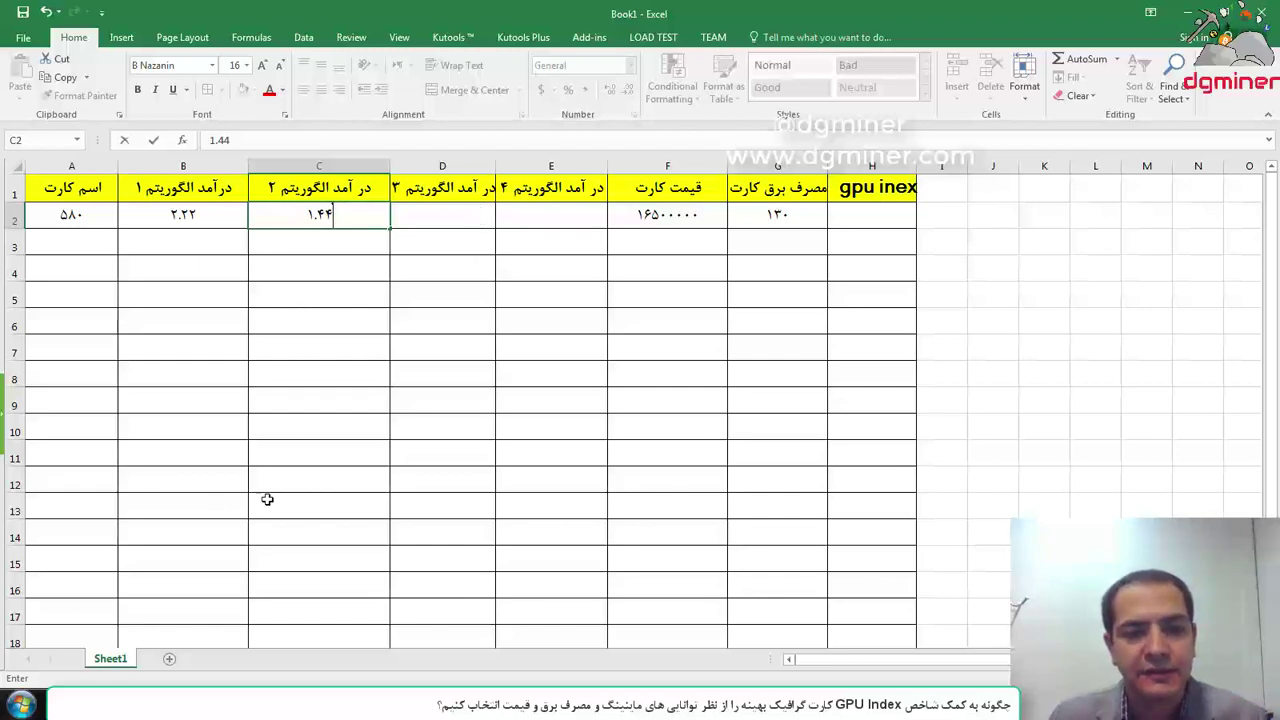
- Look up the 580's EthereumClassic (Etchash) revenue on WhatToMine and enter 1.28 in D2 of the Excel sheet
click(230, 615)
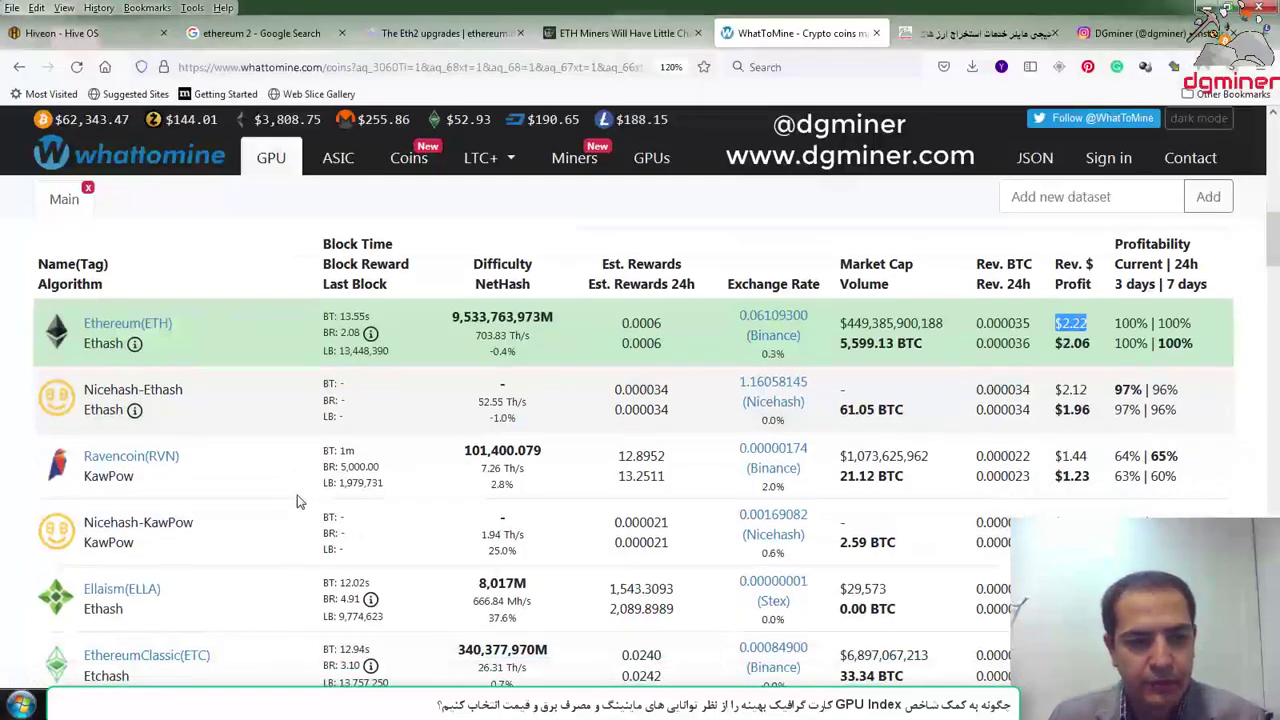
scroll(297, 502, down, 1)
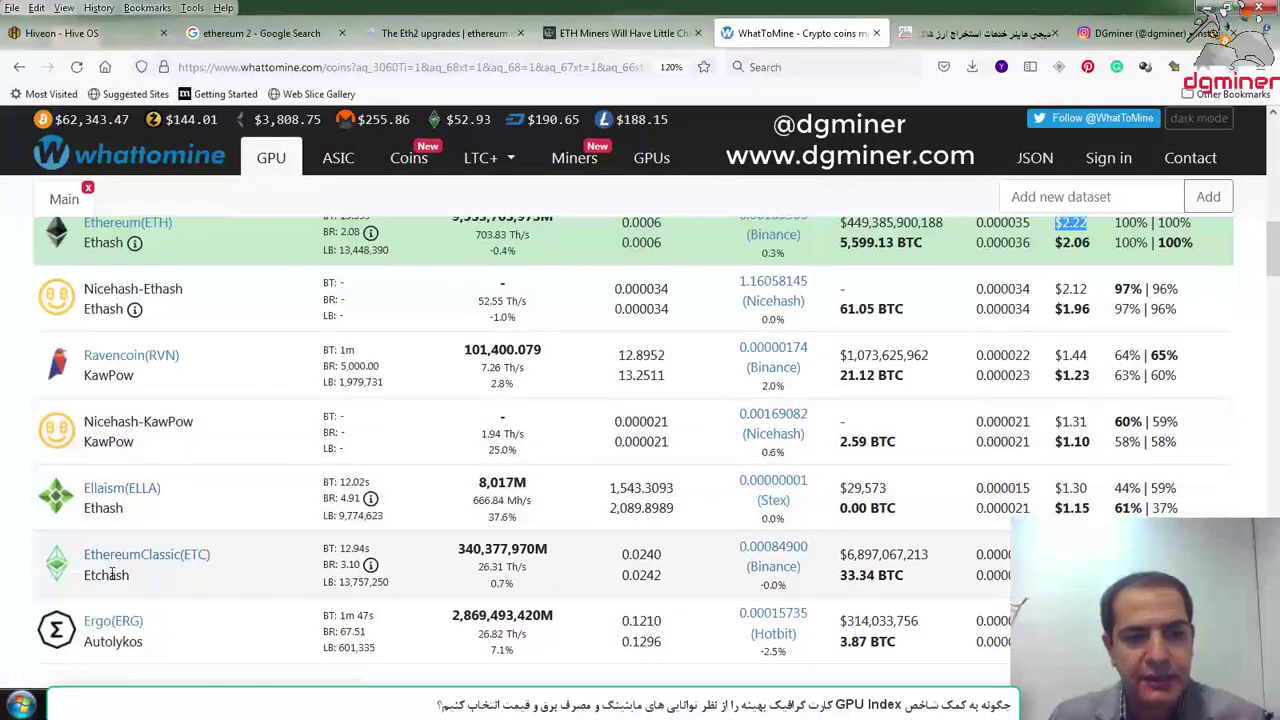
mouse_move(483, 708)
click(483, 615)
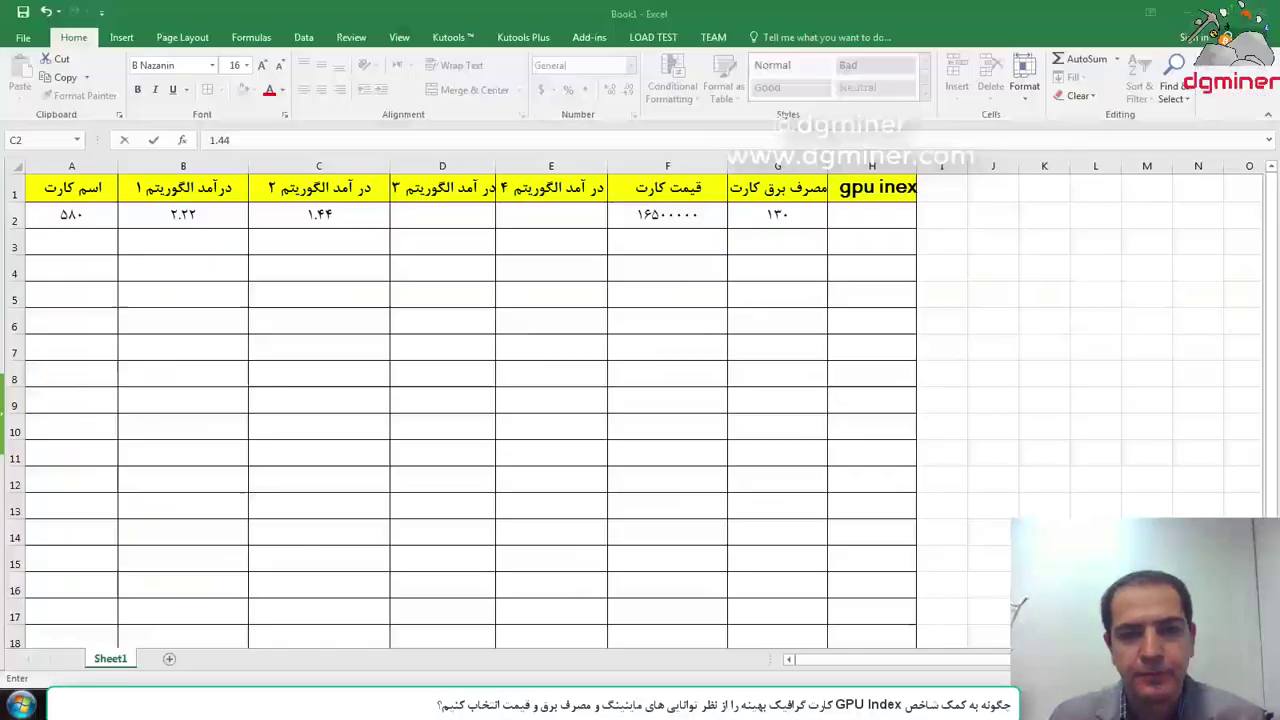
click(466, 220)
text(1.25)
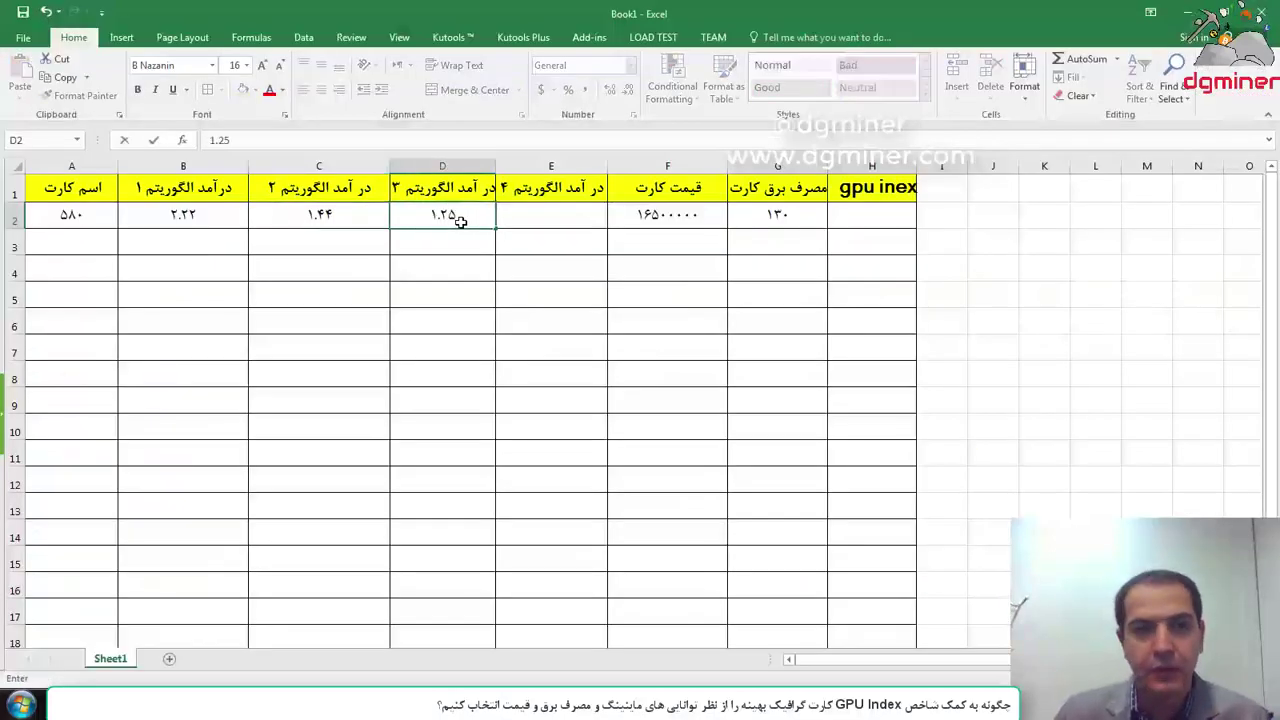
key(BackSpace)
text(8)
- Look up the 580's Ergo (Autolykos) revenue on WhatToMine and enter 1.27 in E2 of the Excel sheet
key(alt+Tab)
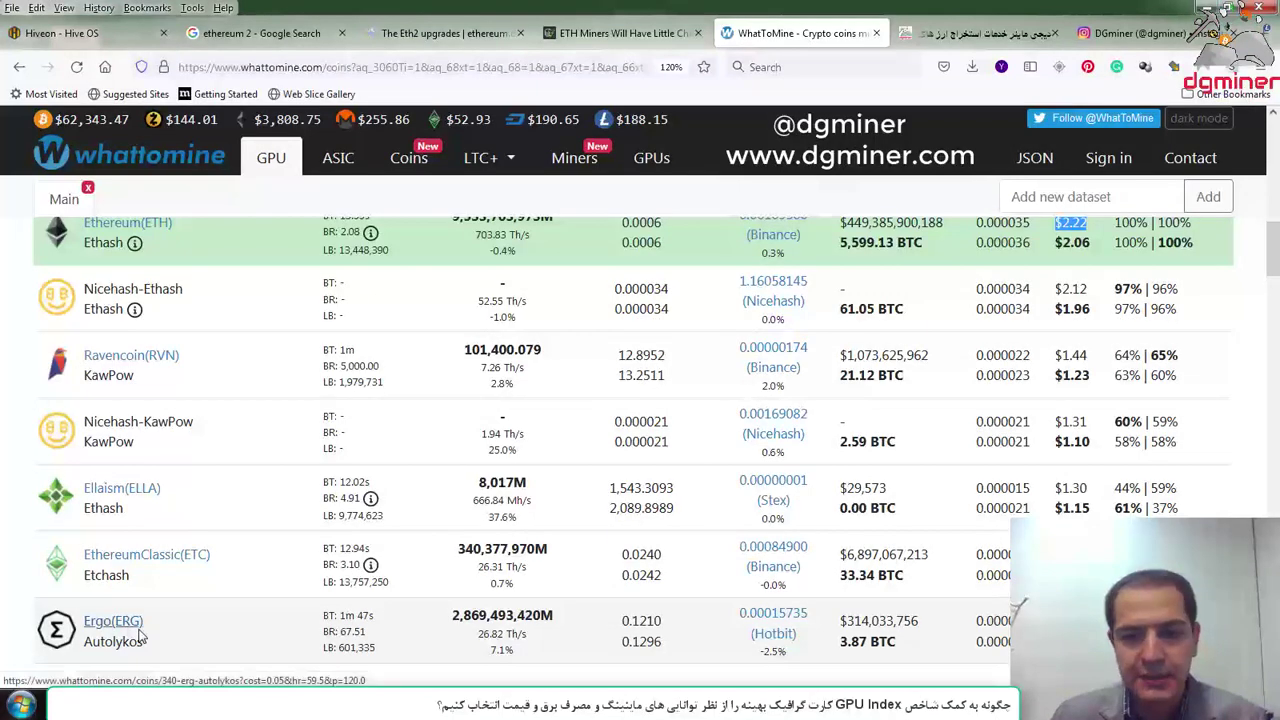
key(alt+Tab)
click(518, 210)
text(1.27)
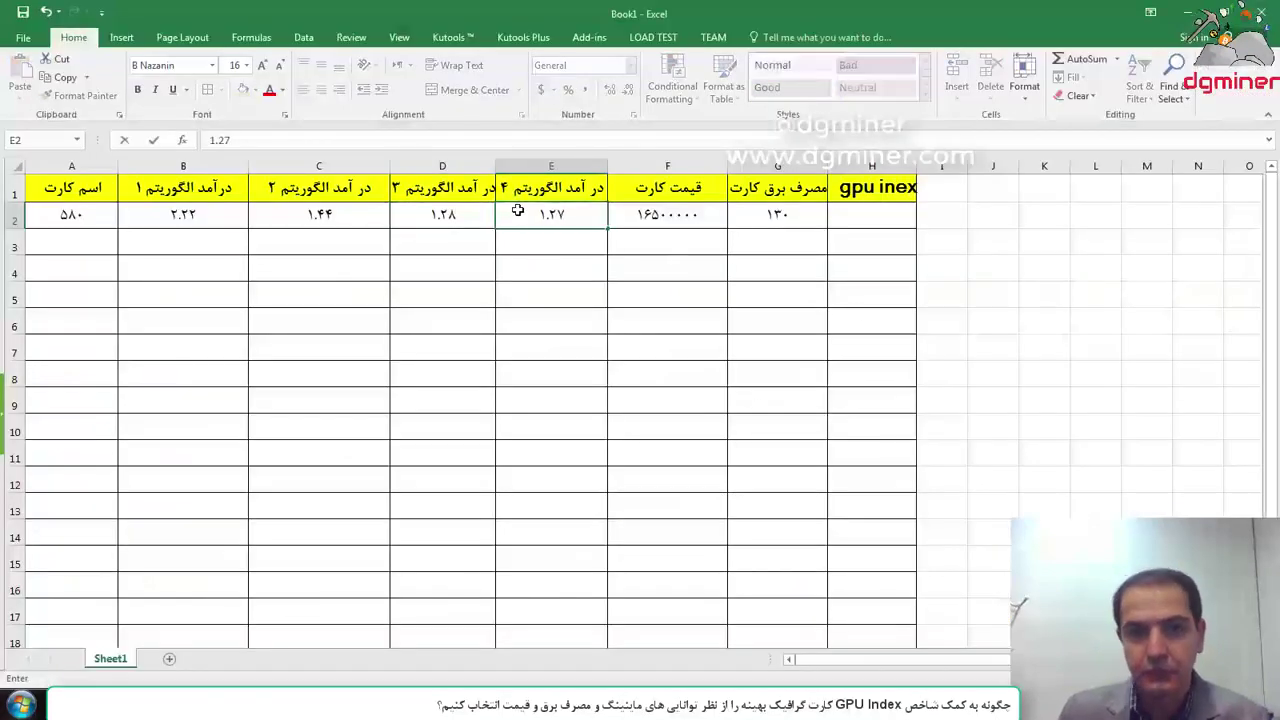
- Start the 580's GPU Index formula in H2 with the sum of the four algorithm incomes, SUM(B2:E2)
click(852, 220)
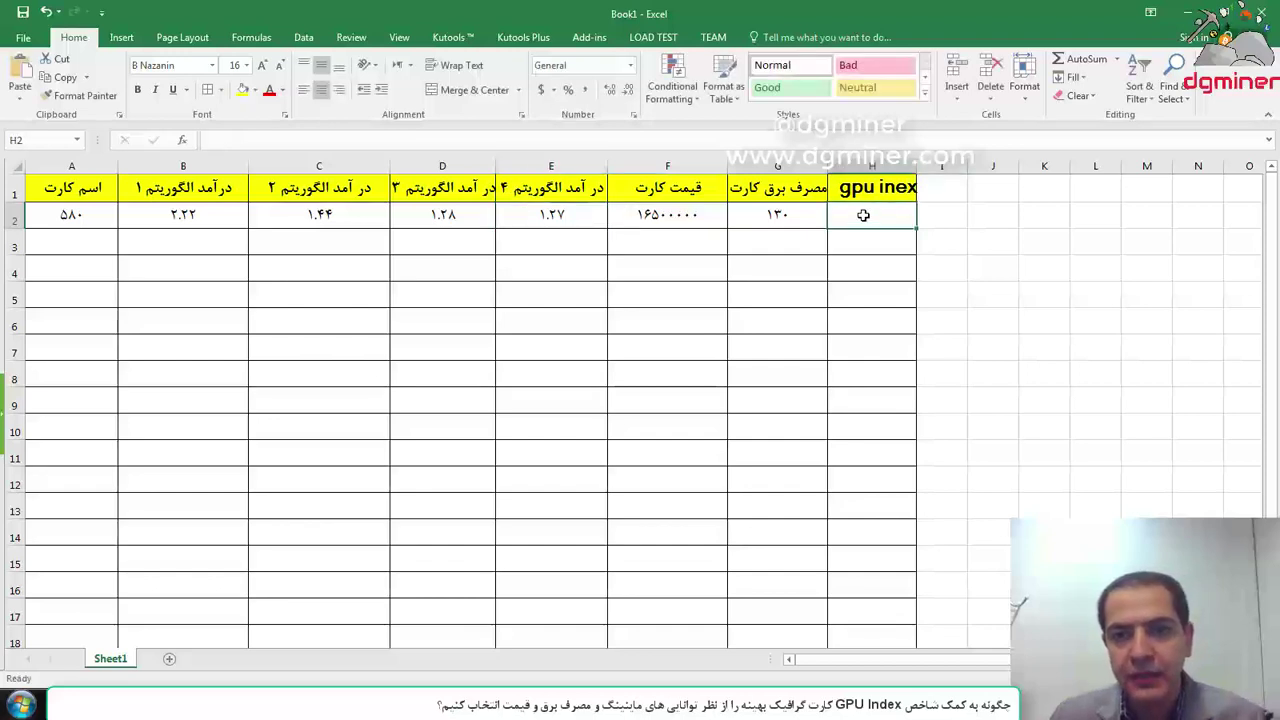
text(=)
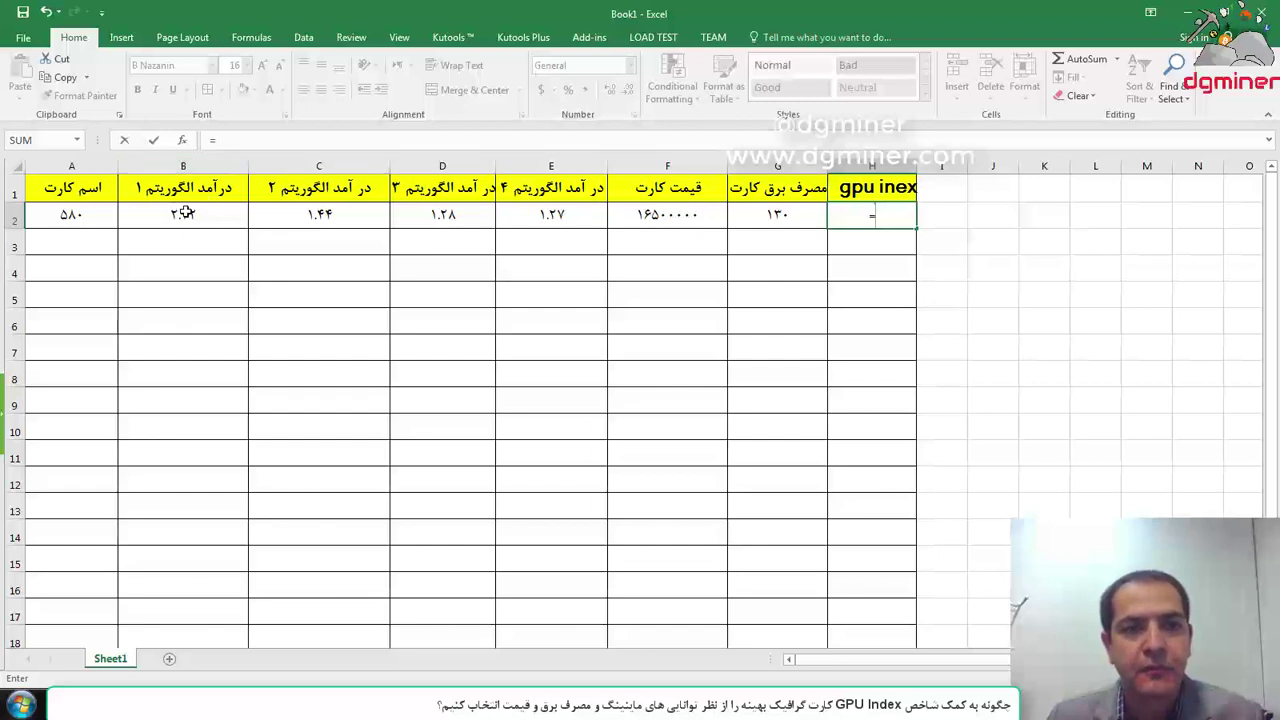
click(243, 140)
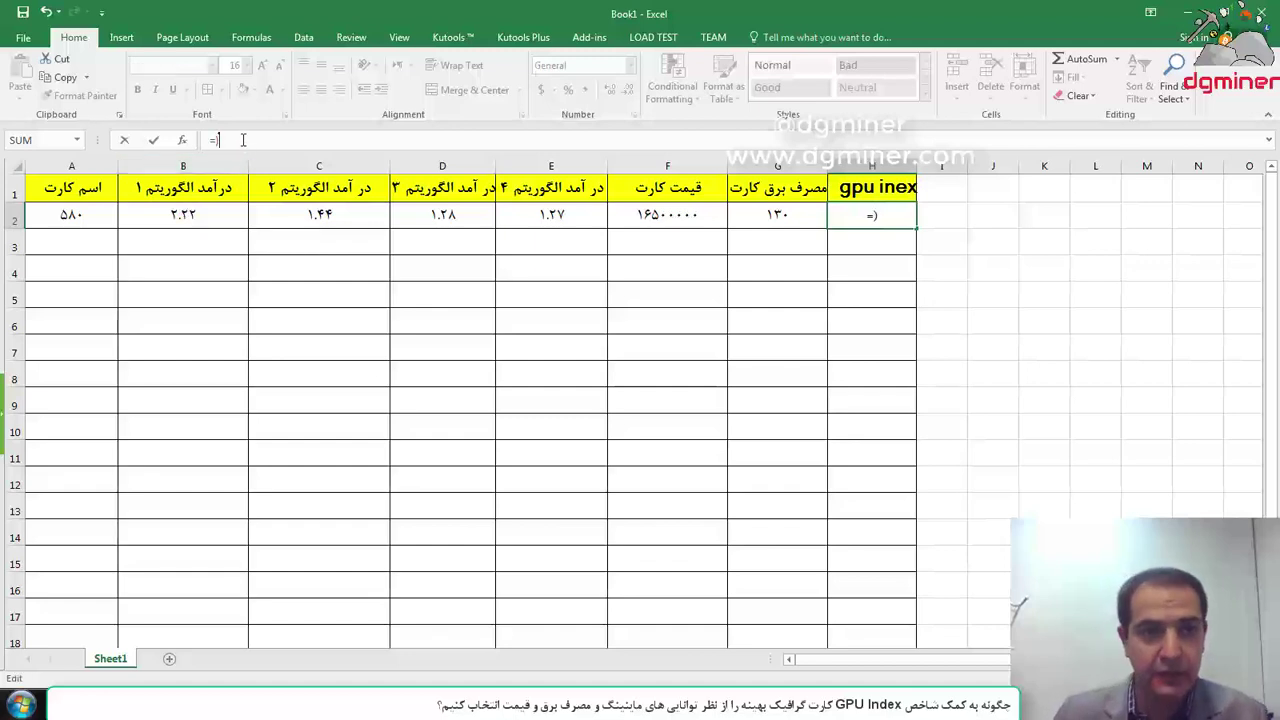
key(BackSpace)
text(()
drag(180, 214, 508, 224)
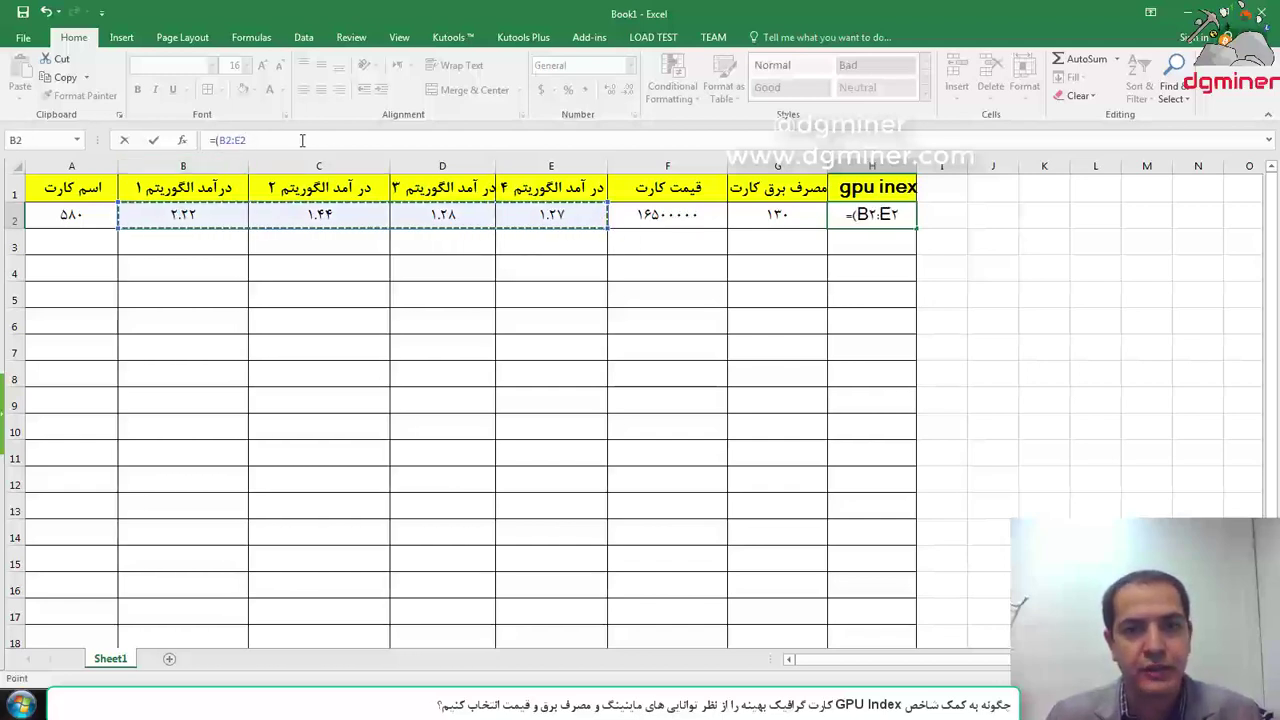
click(257, 142)
text(sum)
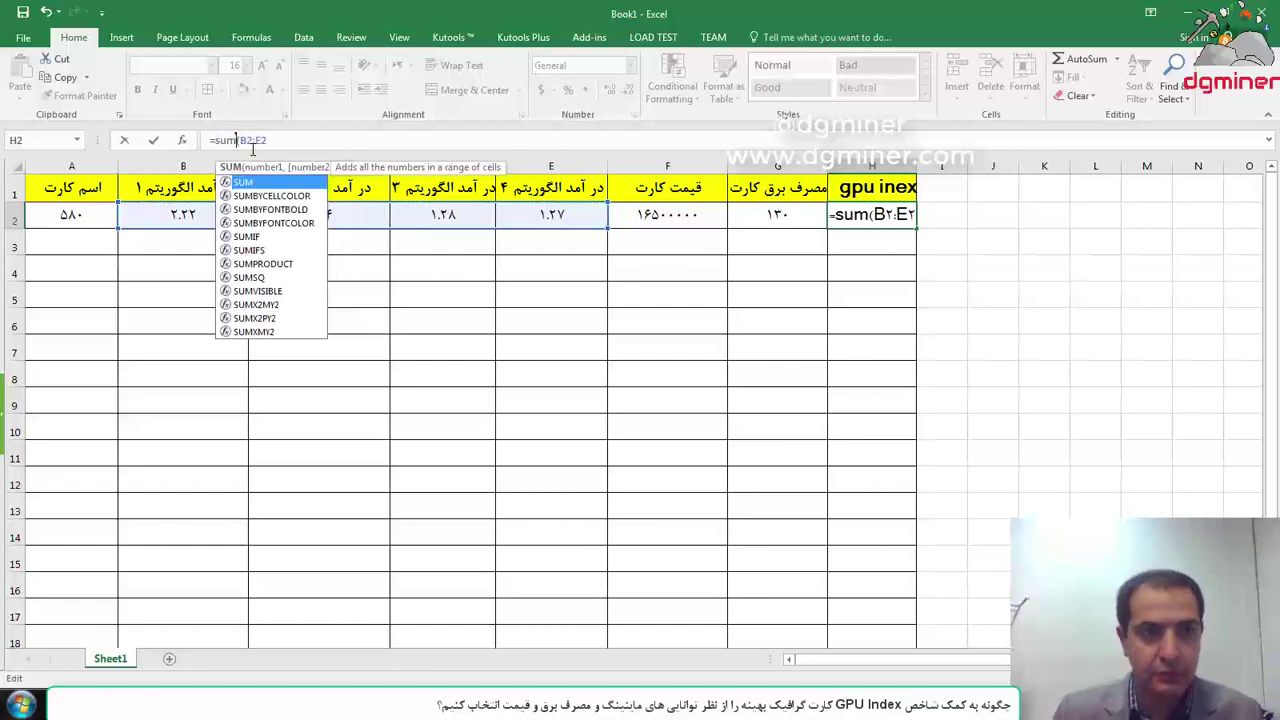
text((B2:E2)
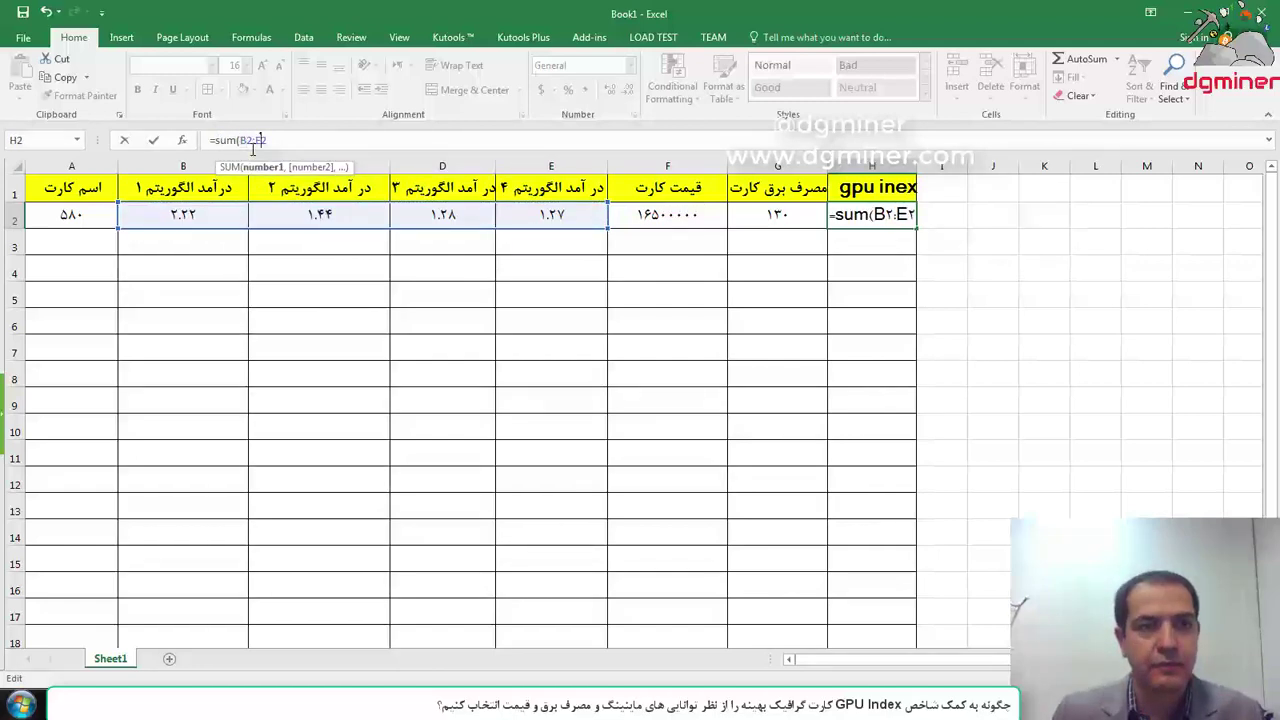
text())
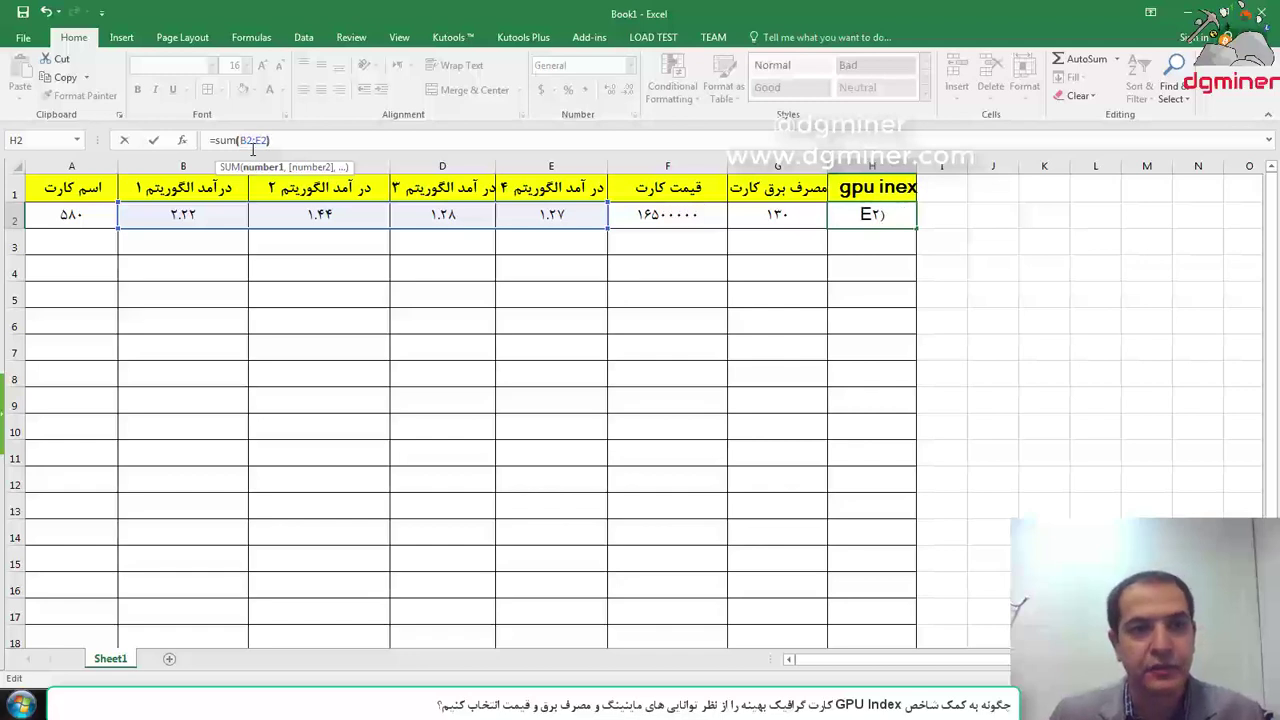
- Enclose the SUM(B2:E2) term of the H2 formula in an outer pair of parentheses
key(Home)
key(Right)
key(Right)
key(Left)
text(()
key(End)
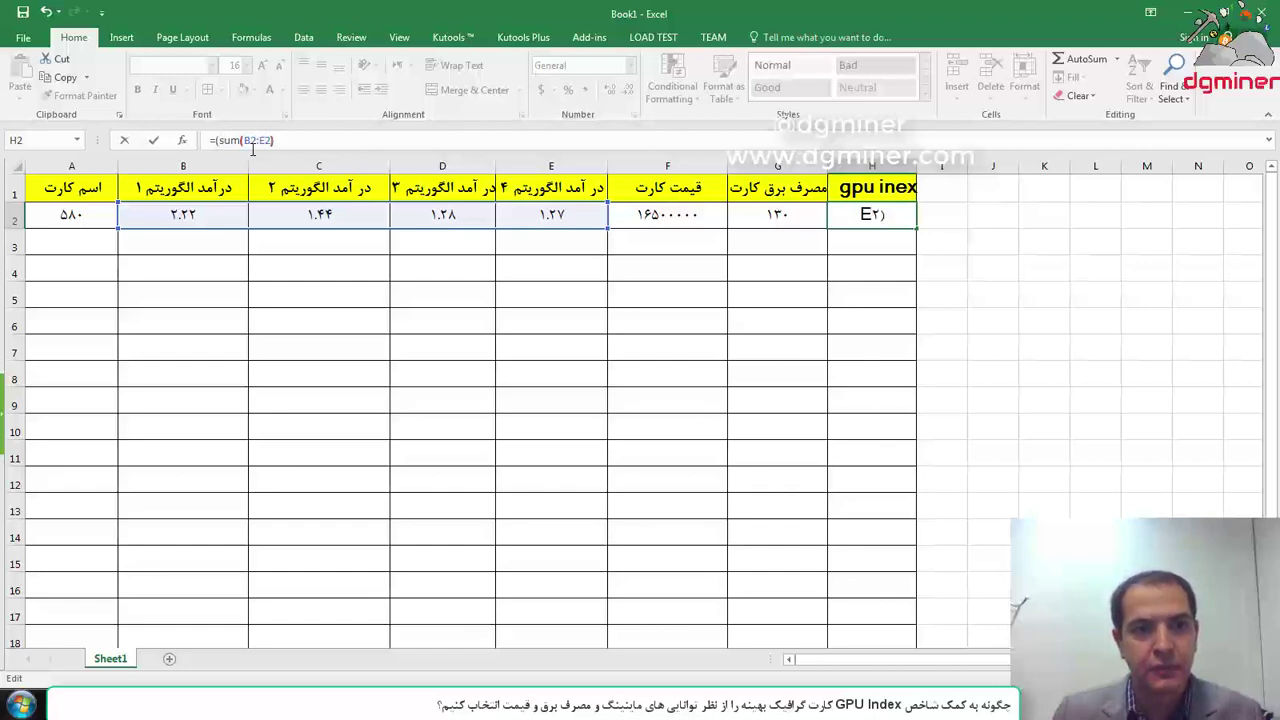
text())
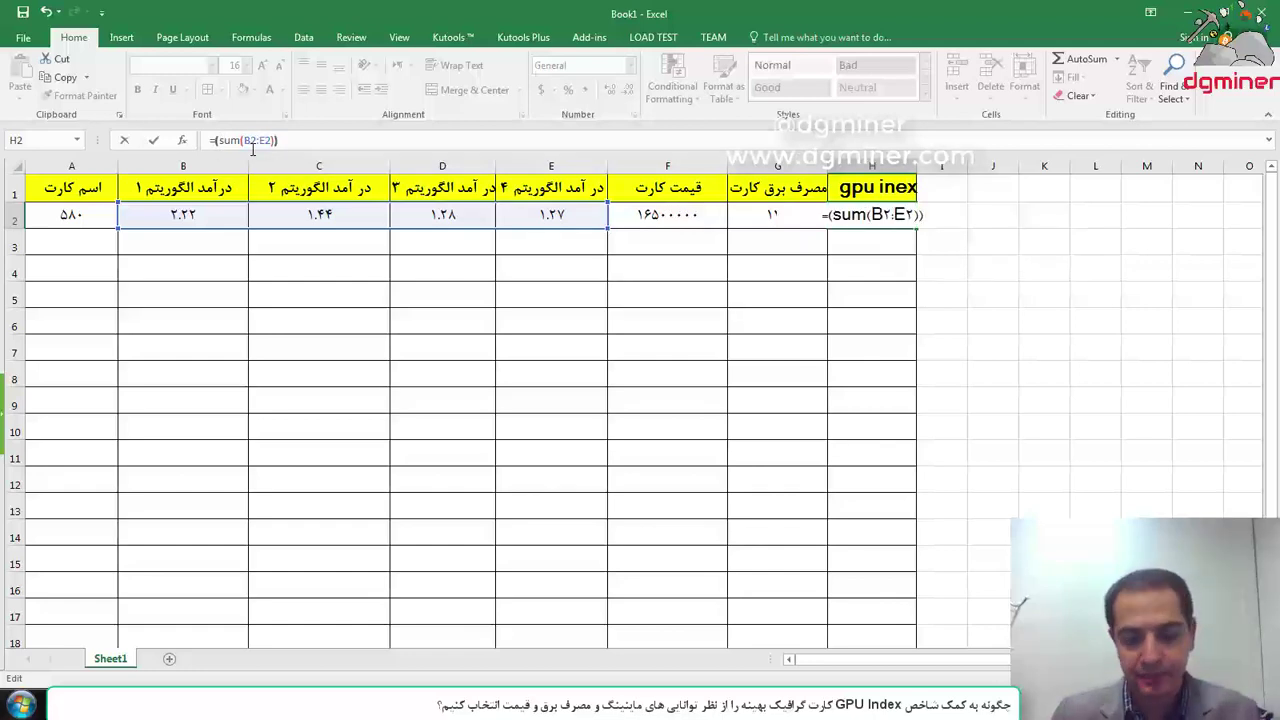
- Complete the H2 formula by dividing the sum by (F2*G2) and multiplying by 1000
text(/)
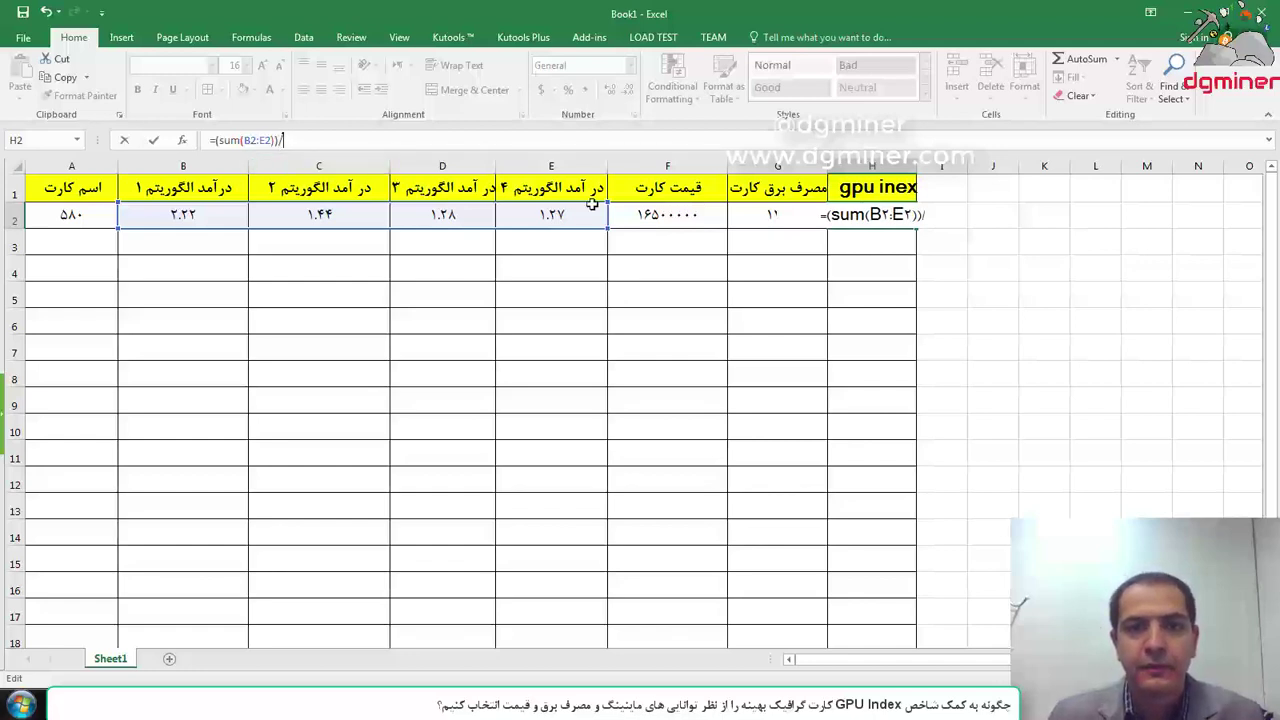
text(()
click(664, 214)
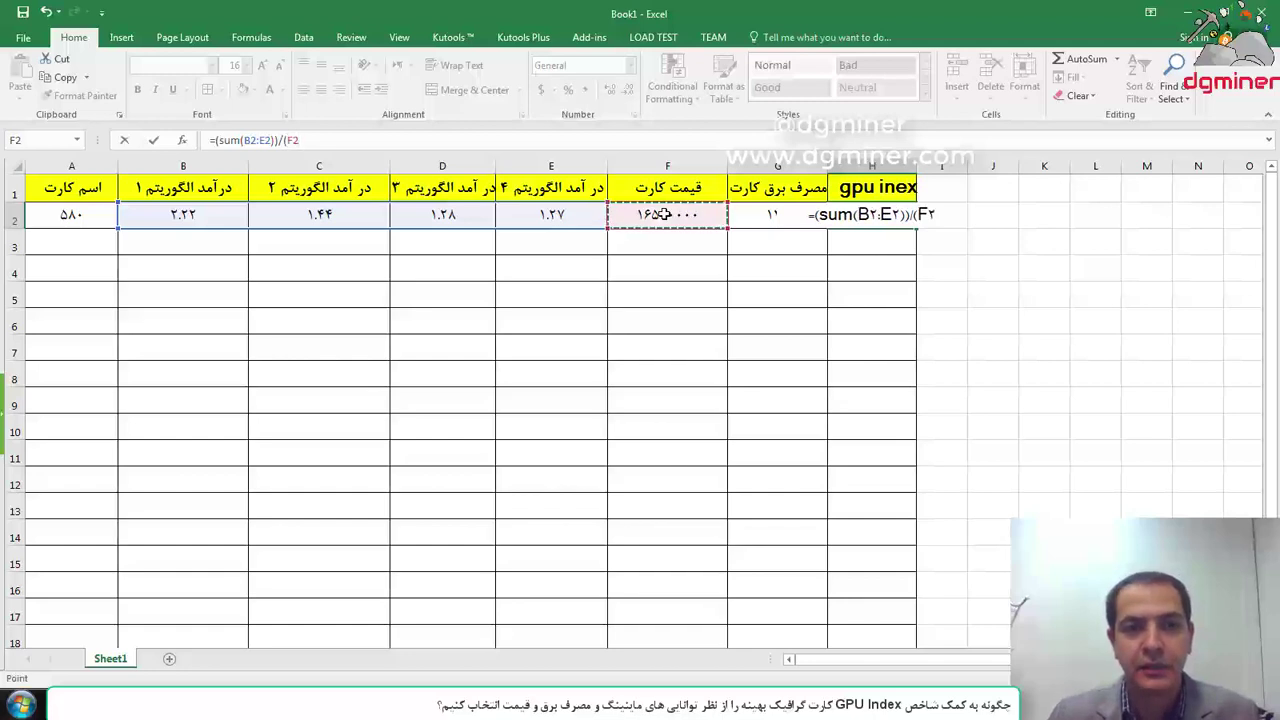
text(*)
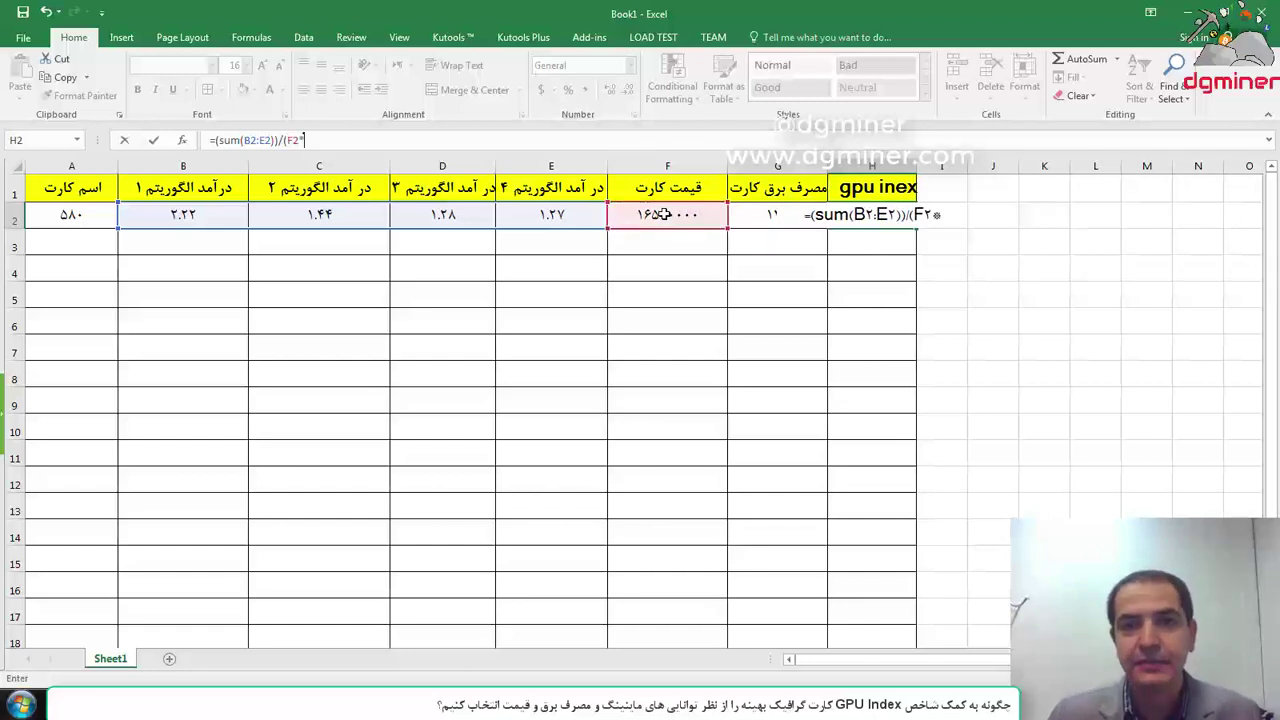
click(760, 212)
click(342, 138)
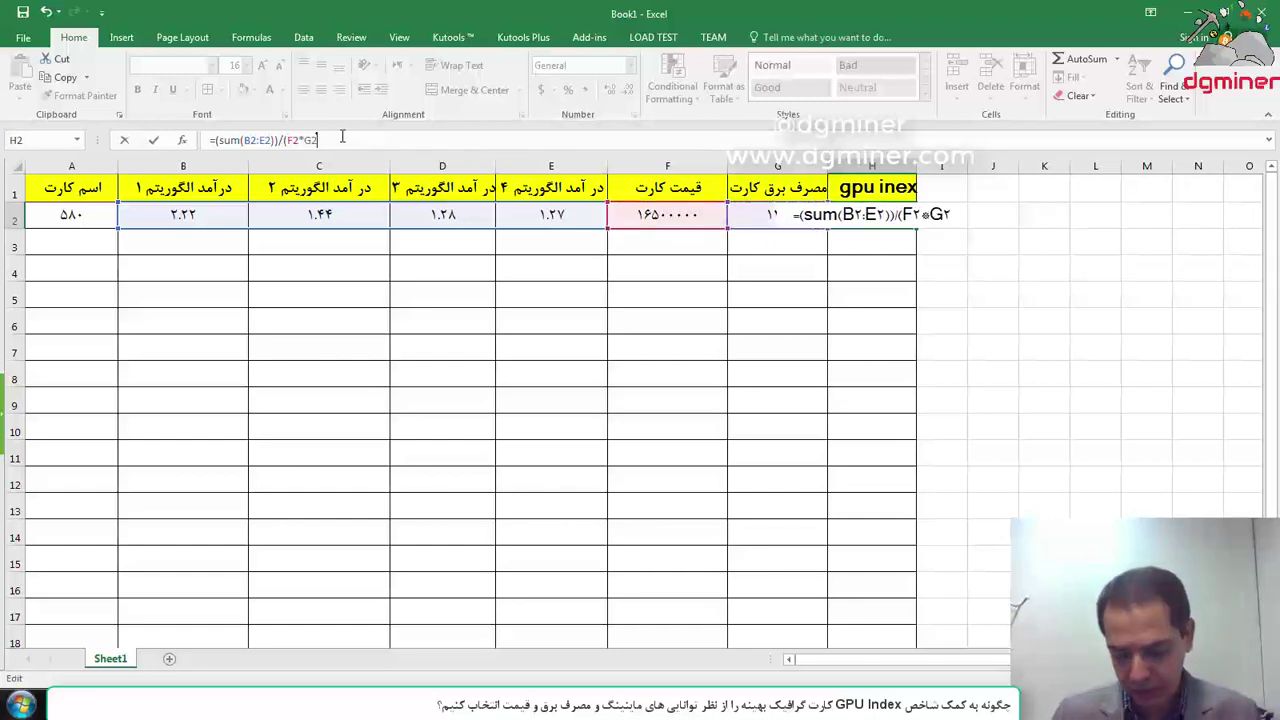
text()*1000)
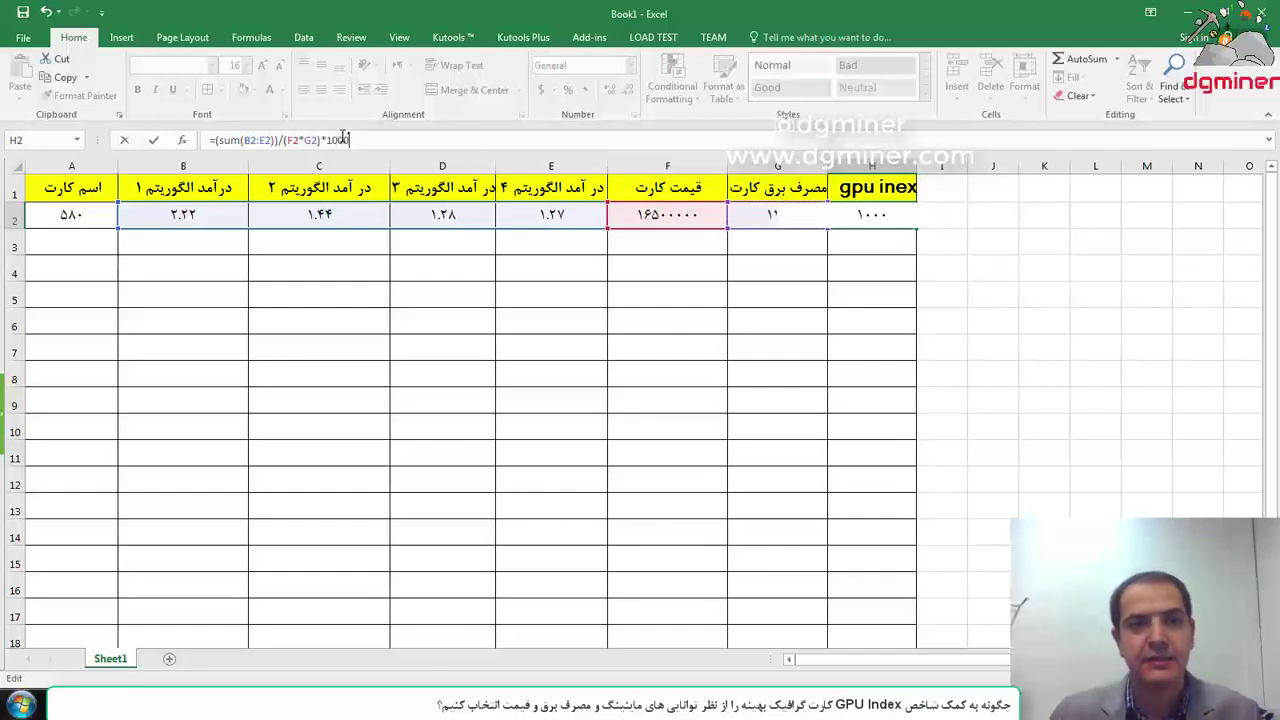
click(153, 142)
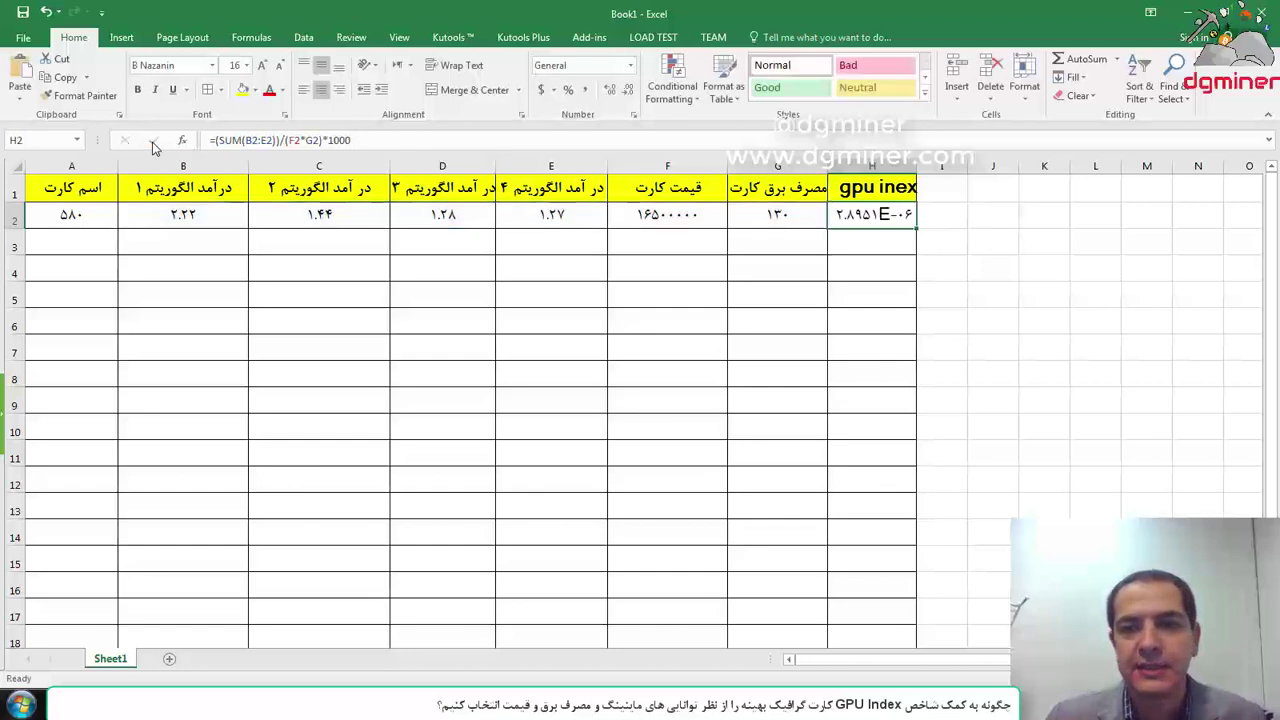
- Widen the gpu inex column and set the multiplier in the H2 formula to 1000000
drag(916, 166, 977, 176)
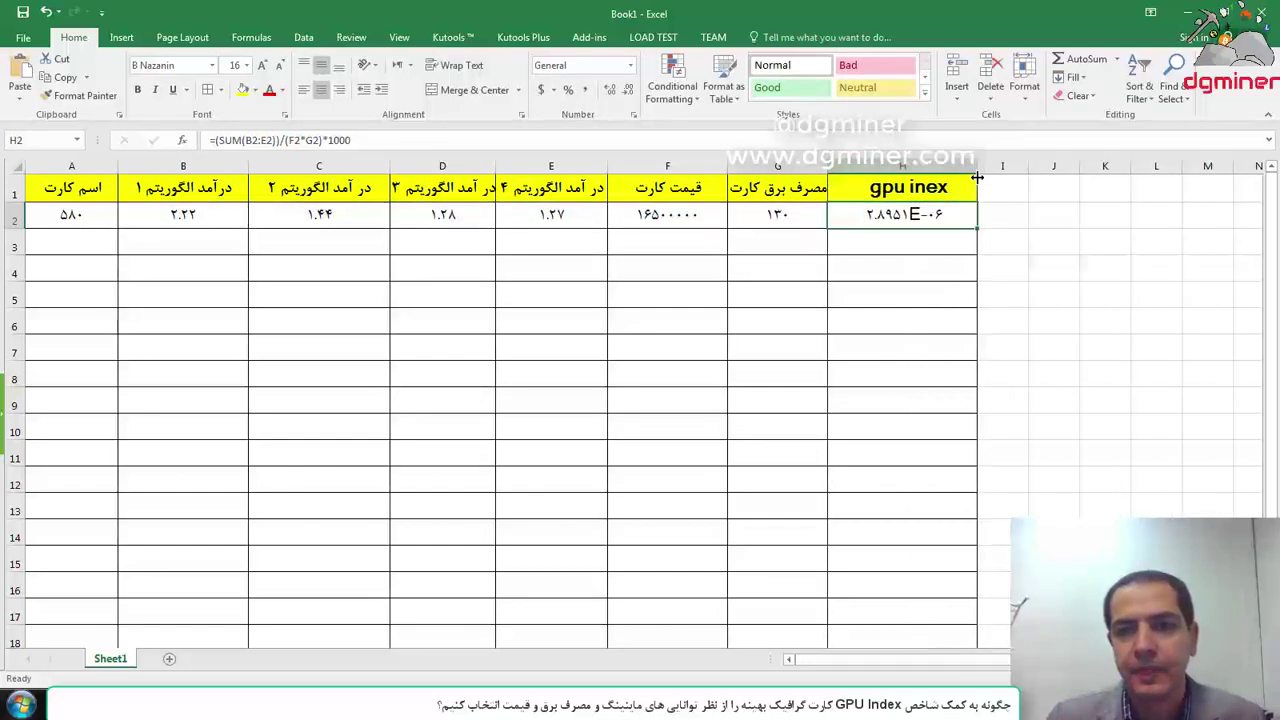
click(362, 139)
text(000)
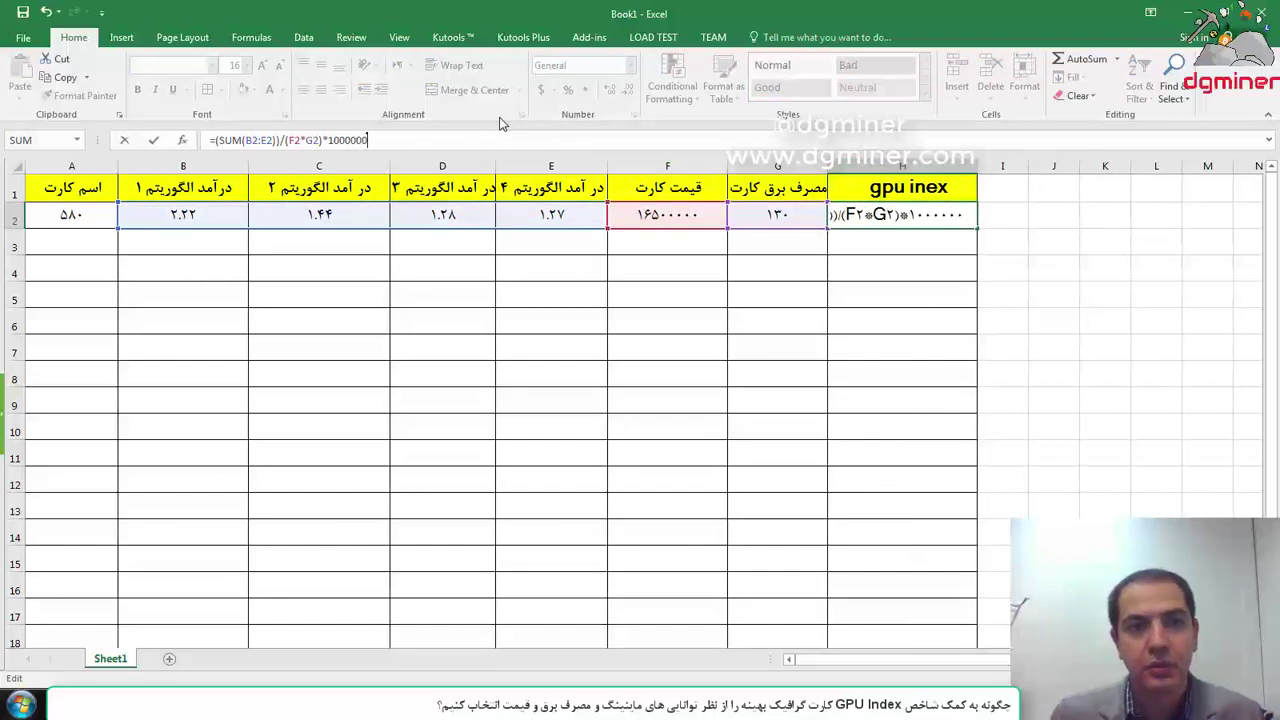
click(147, 146)
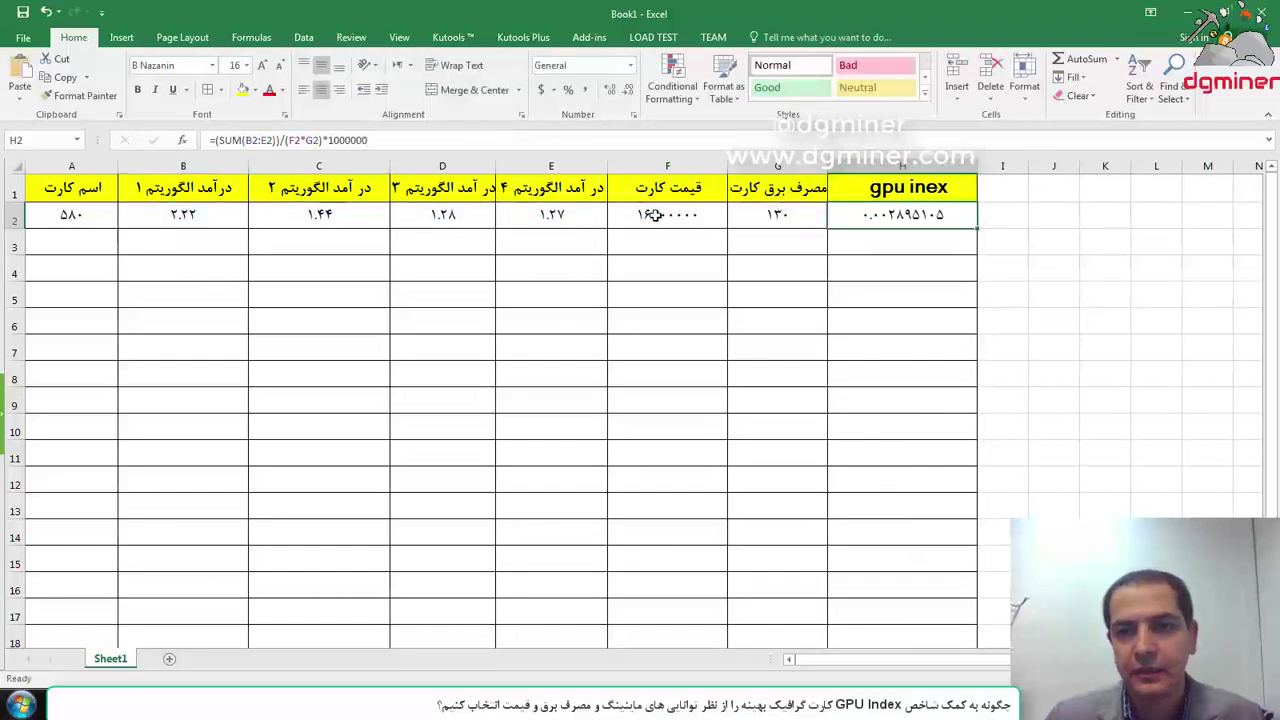
- Set the multiplier in the H2 formula to 100000000
click(394, 140)
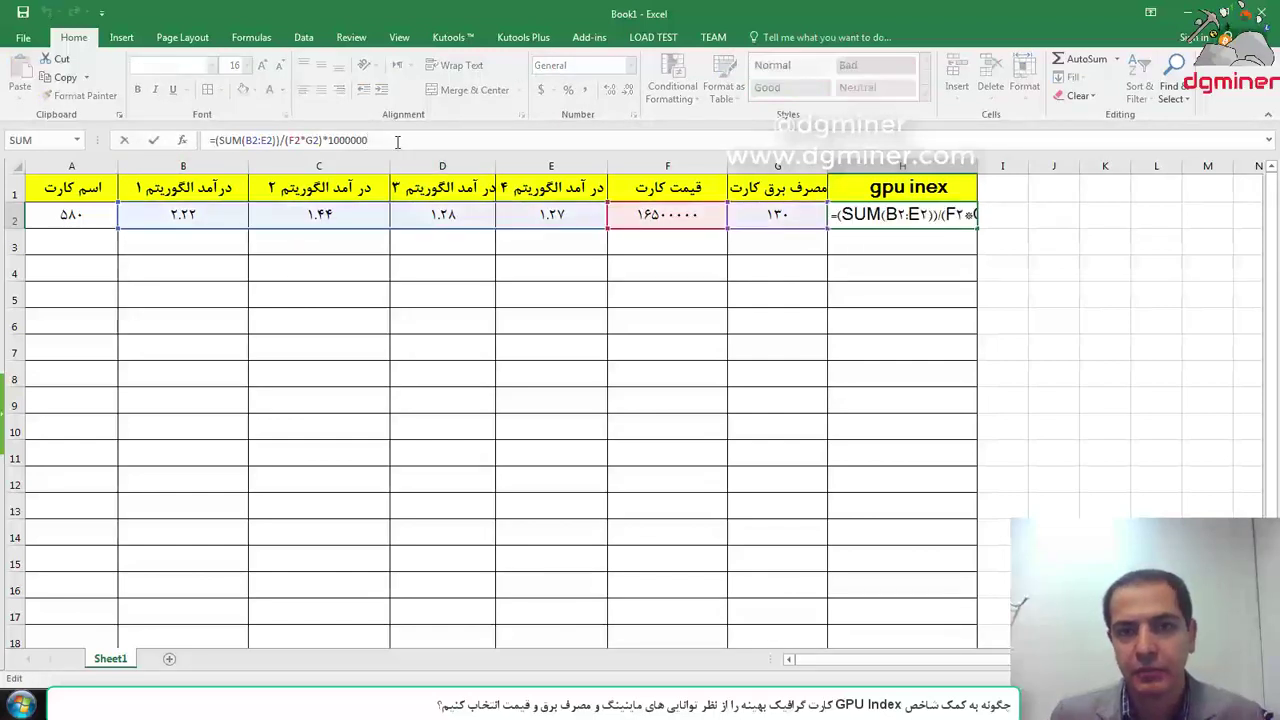
text(00)
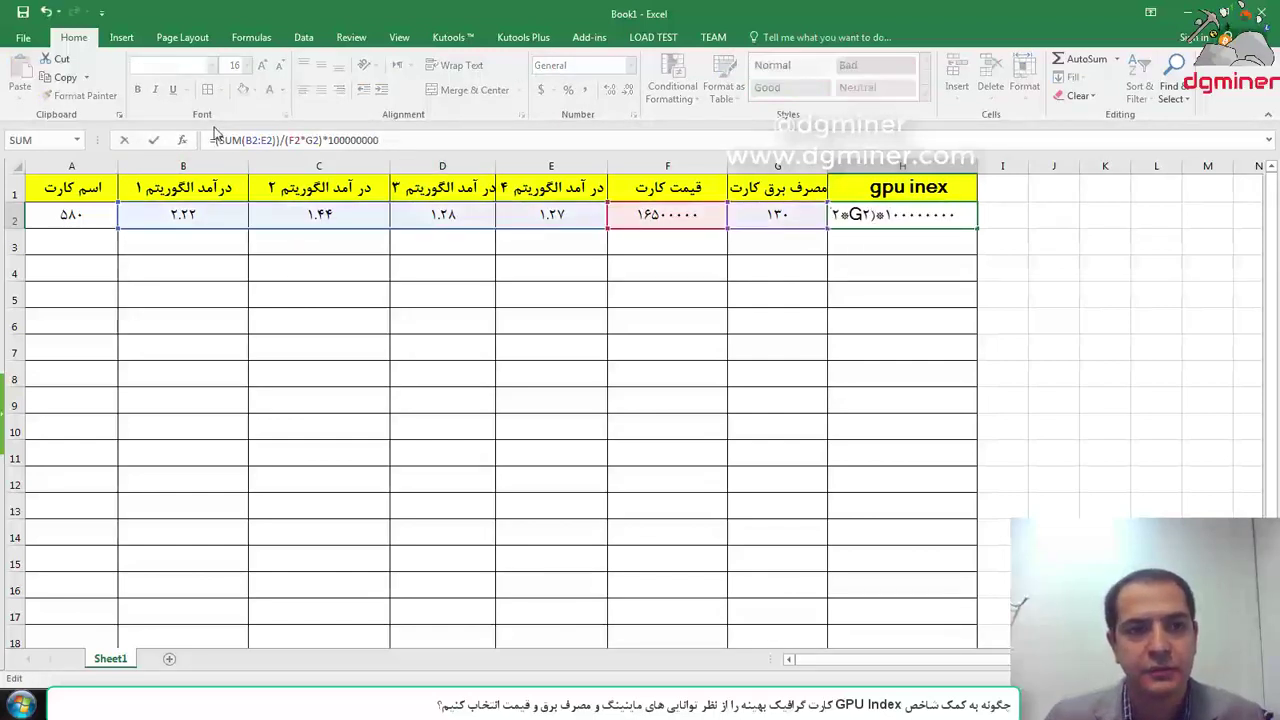
click(154, 141)
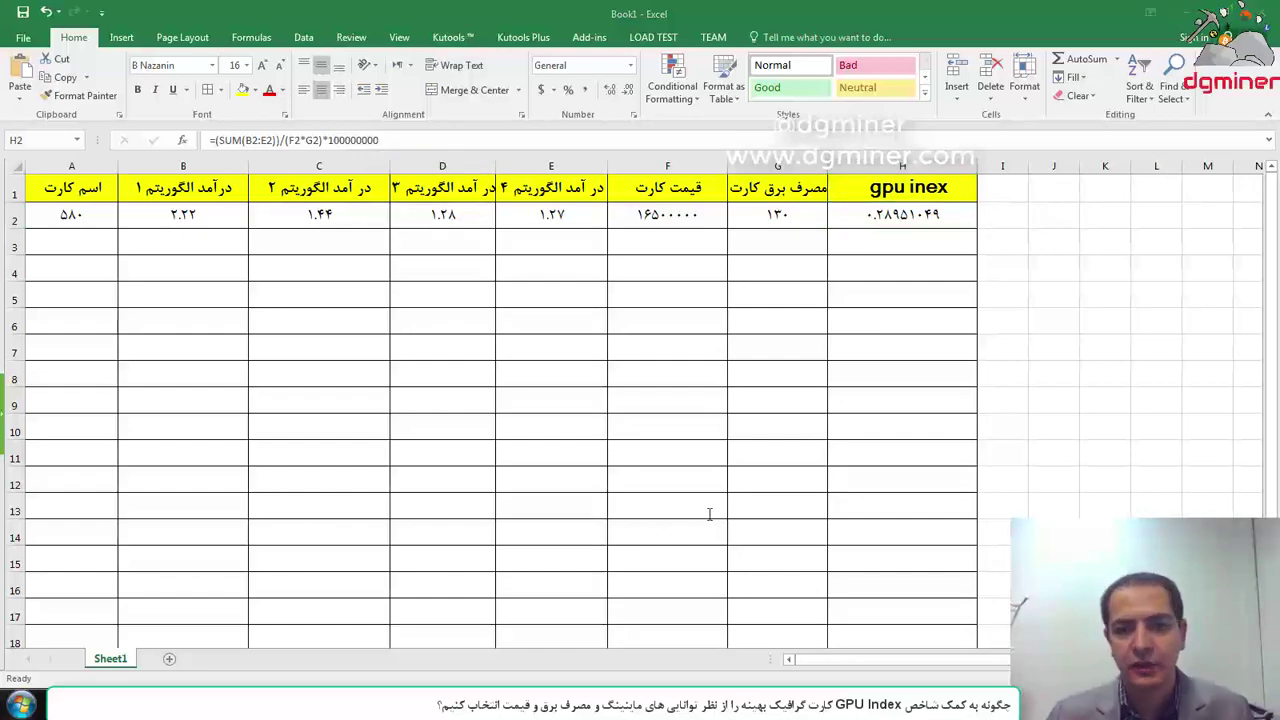
- Switch to the GPU Index.docx Word document, set the equation's multiplier to 10^8, and return to cell H3 of the Excel sheet
key(alt+Tab)
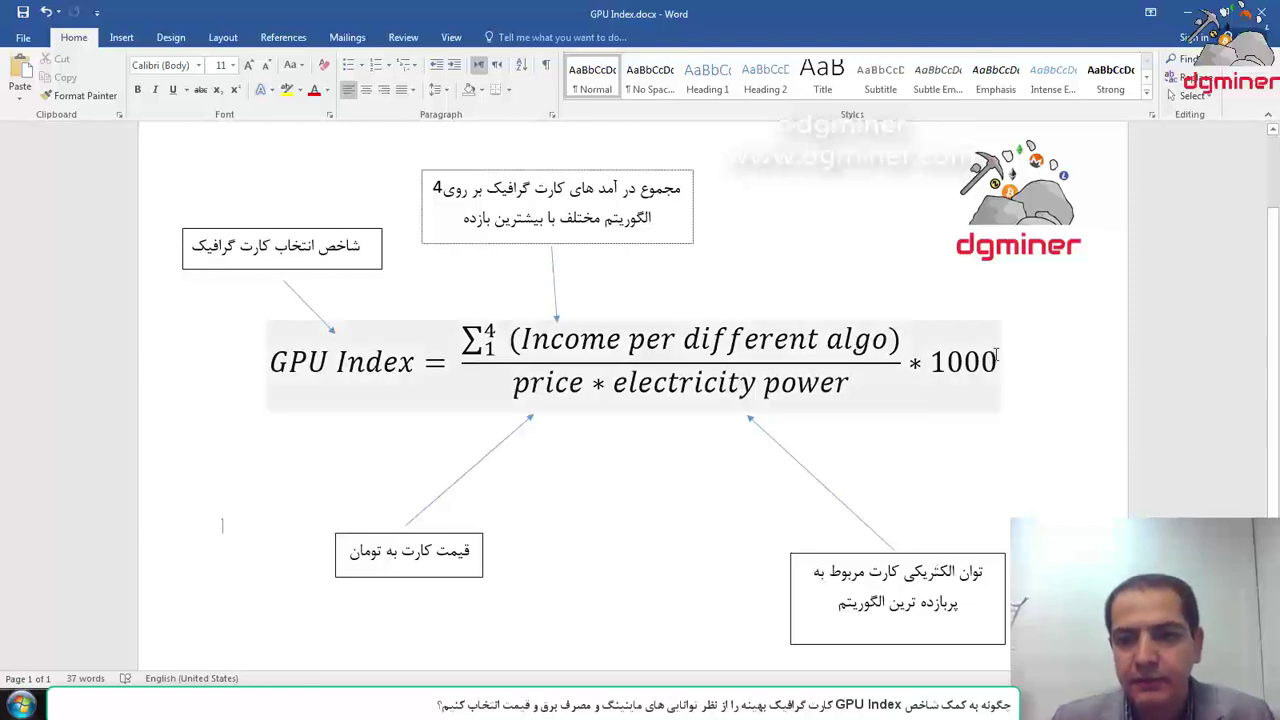
drag(998, 362, 930, 368)
text(10)
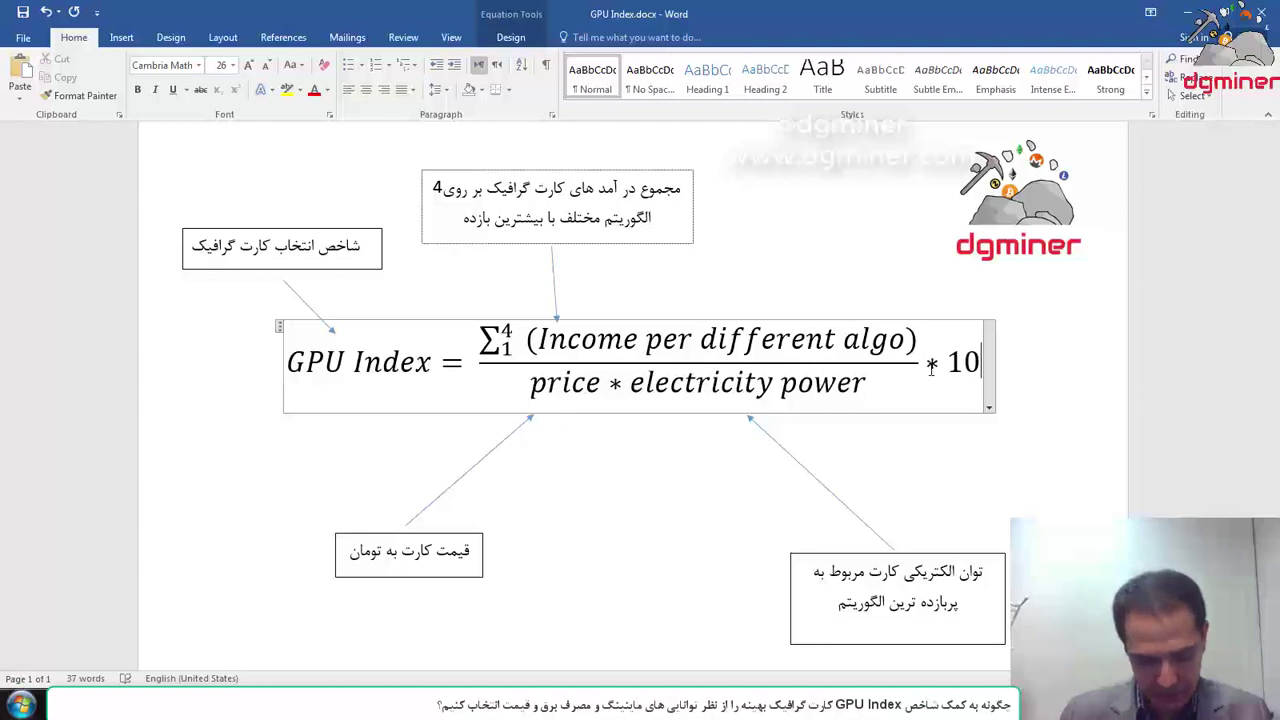
text(^)
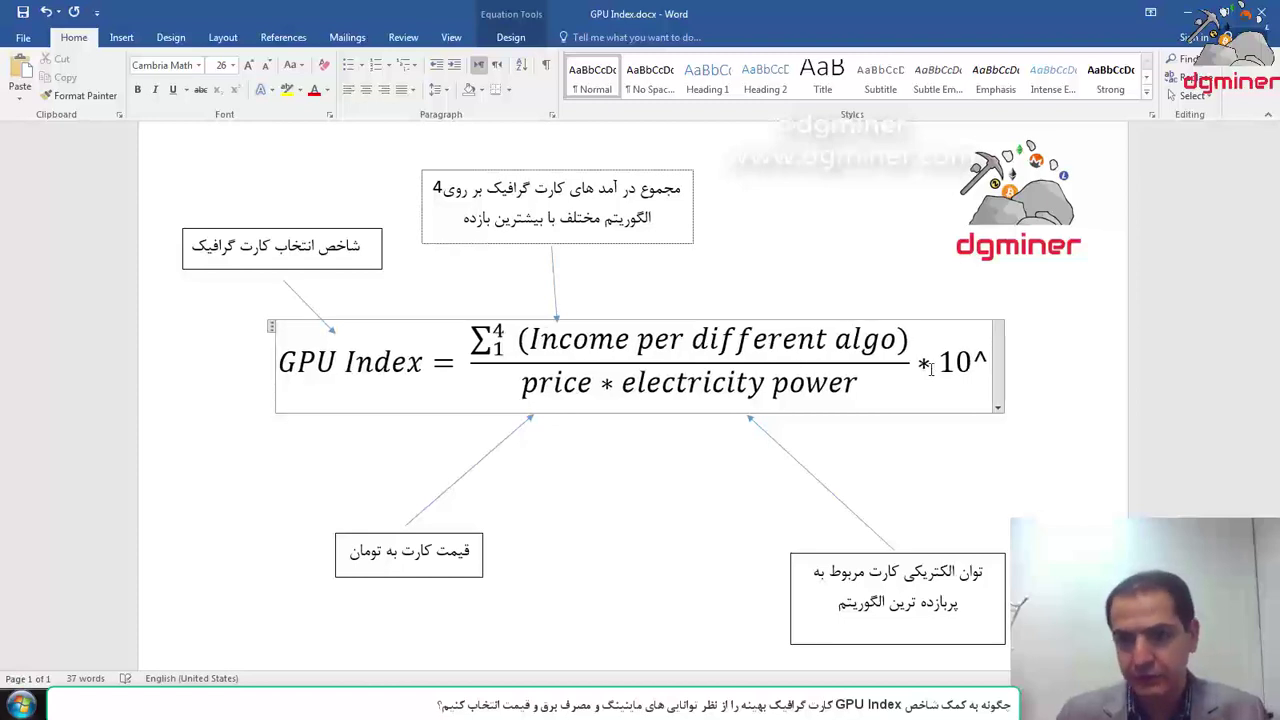
text(8)
click(1064, 385)
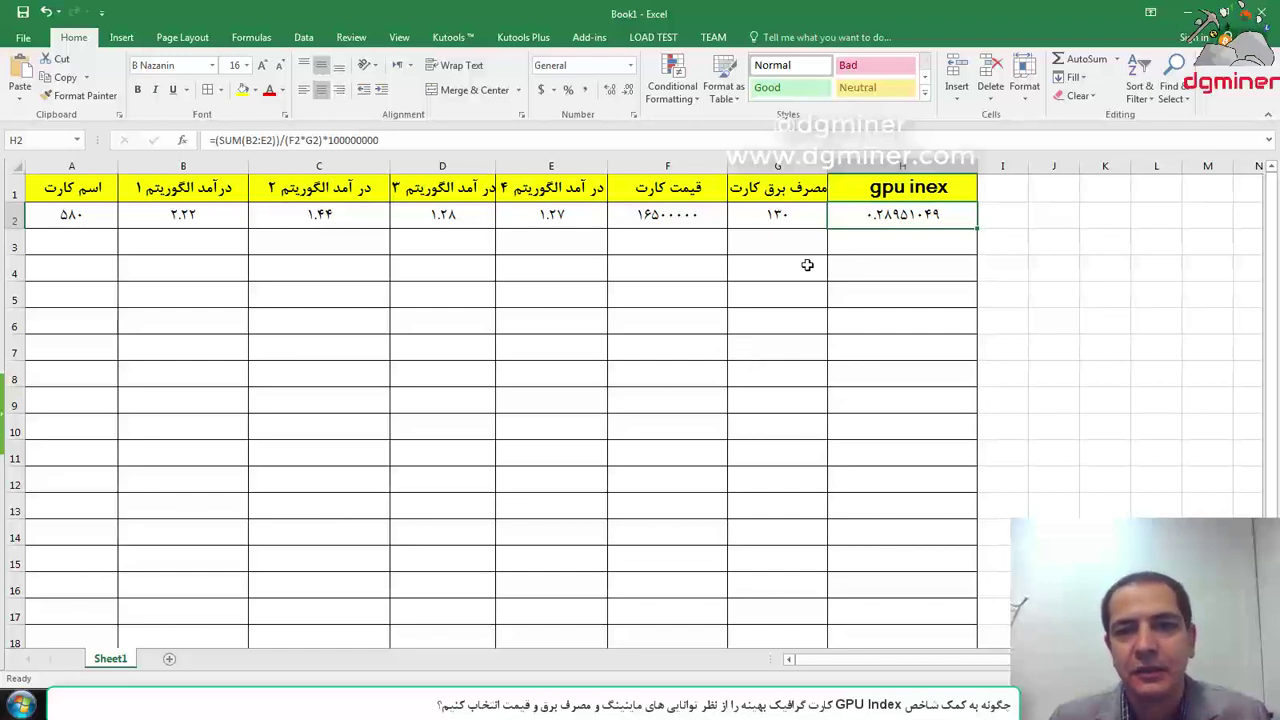
click(920, 234)
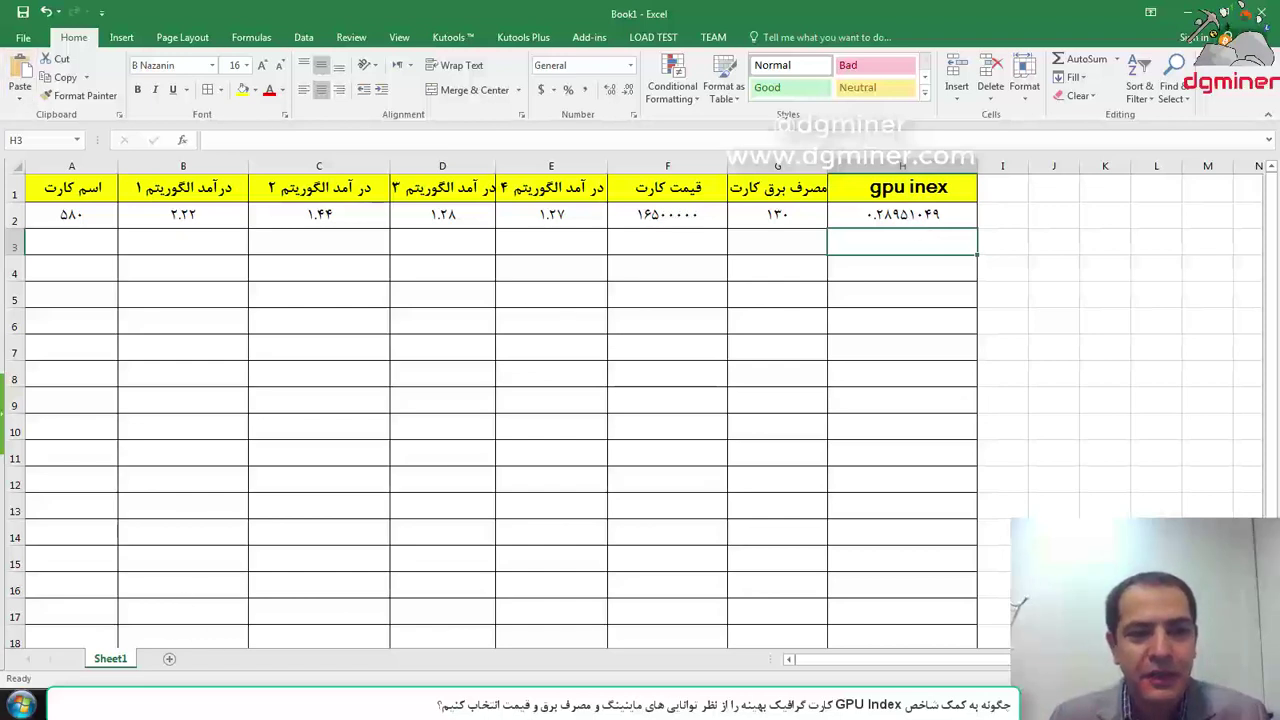
- Switch to WhatToMine in the browser, replace the 580 with one 5700XT as the selected card, and calculate its profitability
mouse_move(233, 705)
click(231, 620)
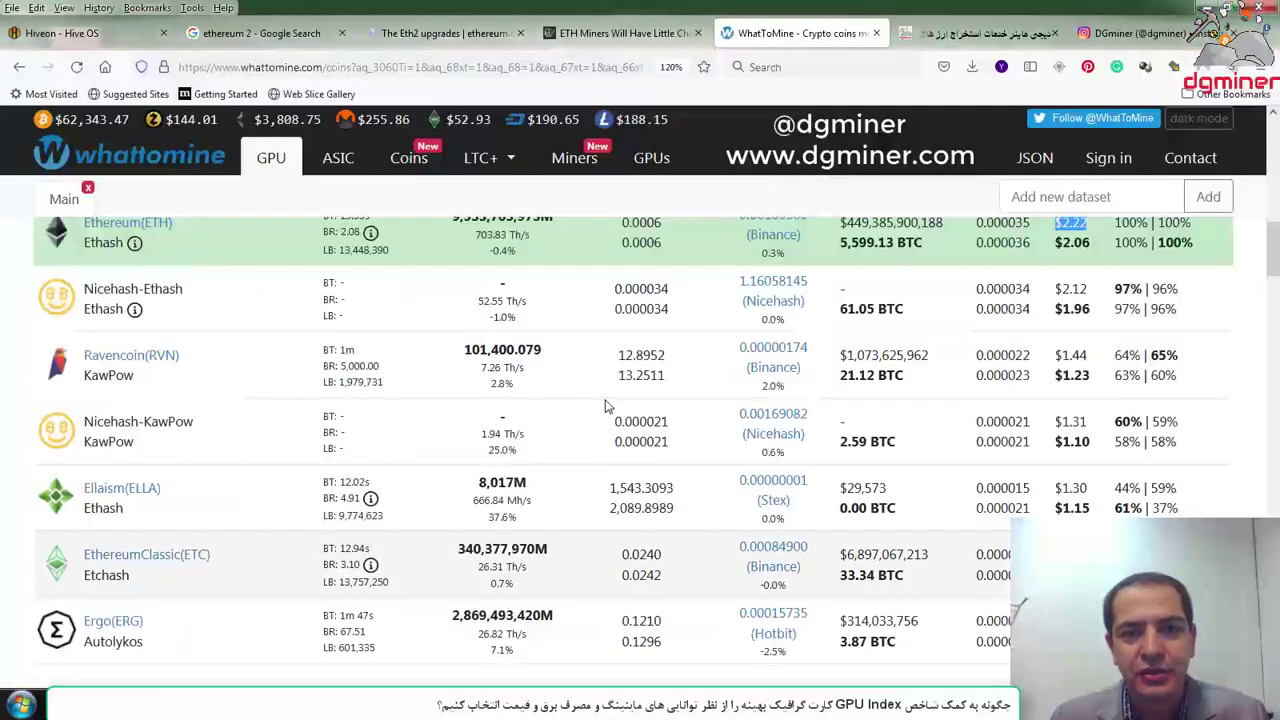
scroll(200, 318, up, 10)
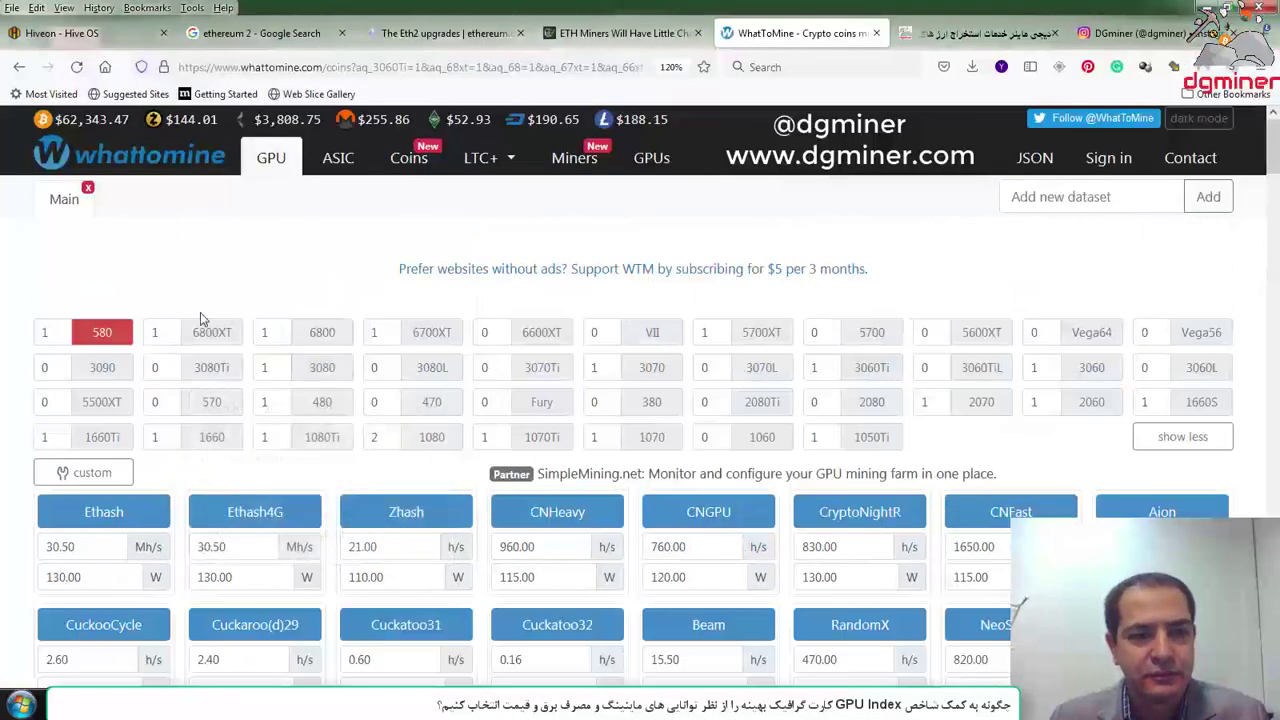
click(102, 332)
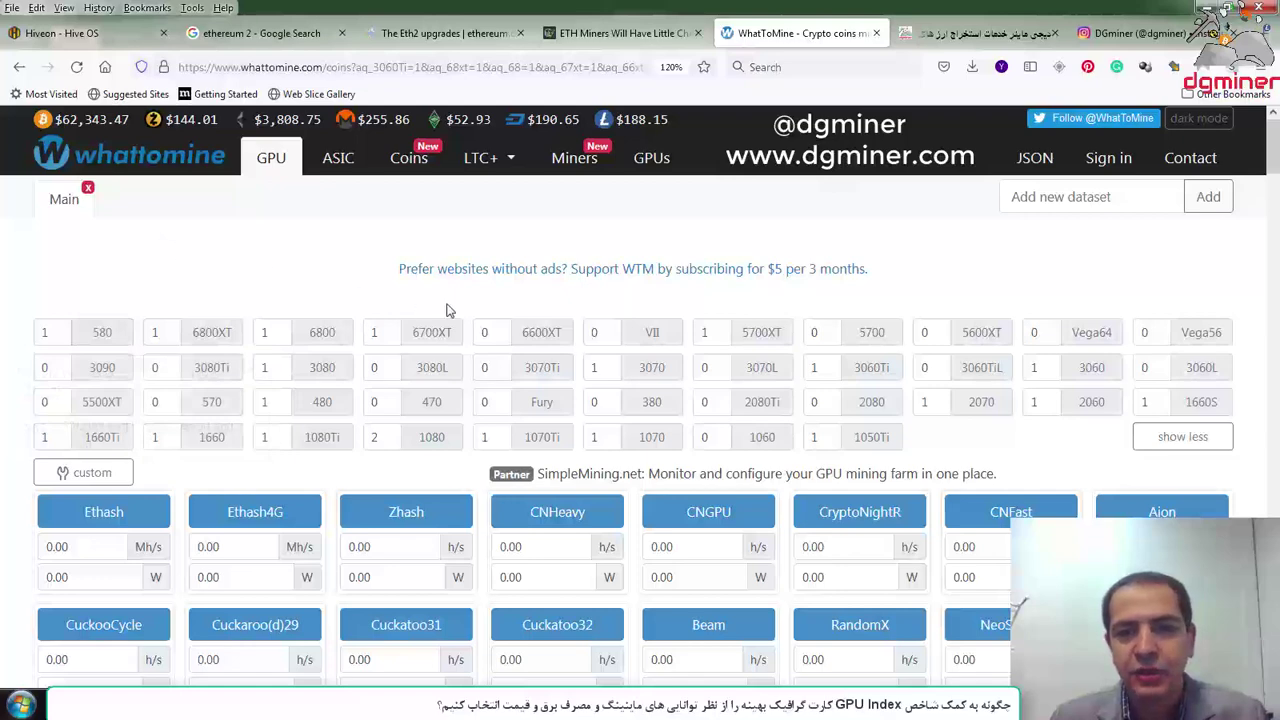
click(756, 333)
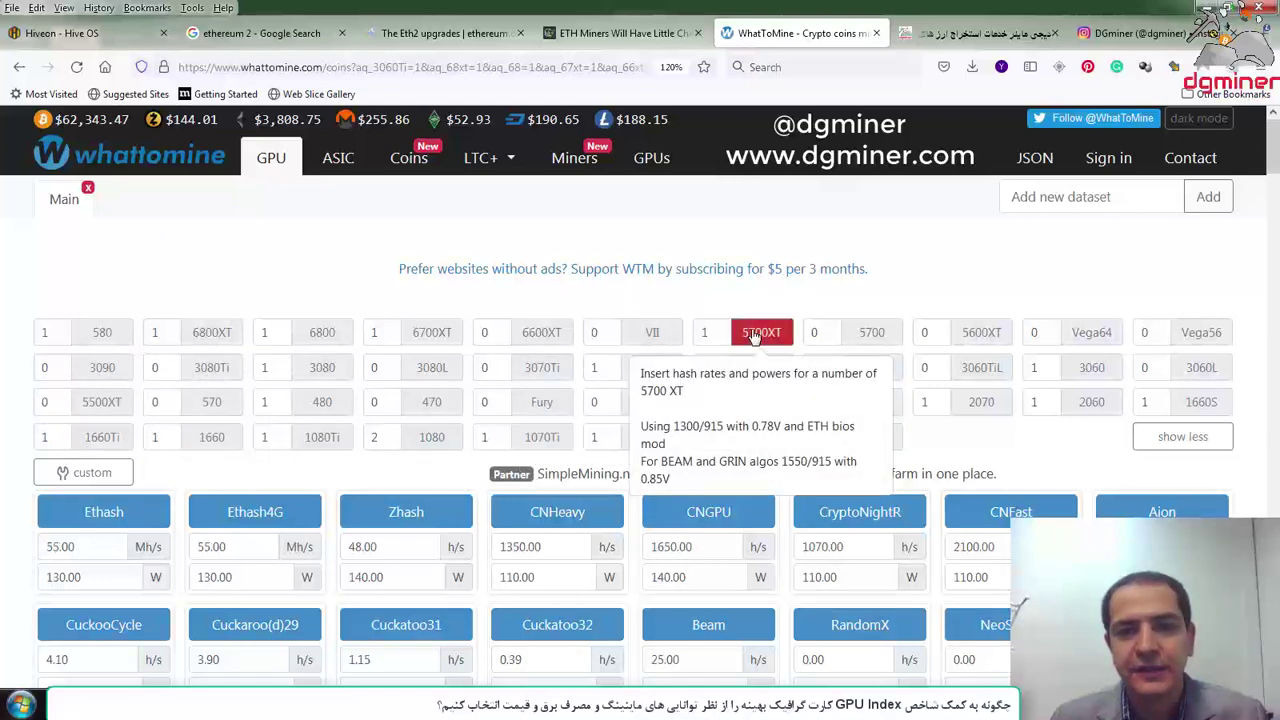
scroll(560, 387, down, 7)
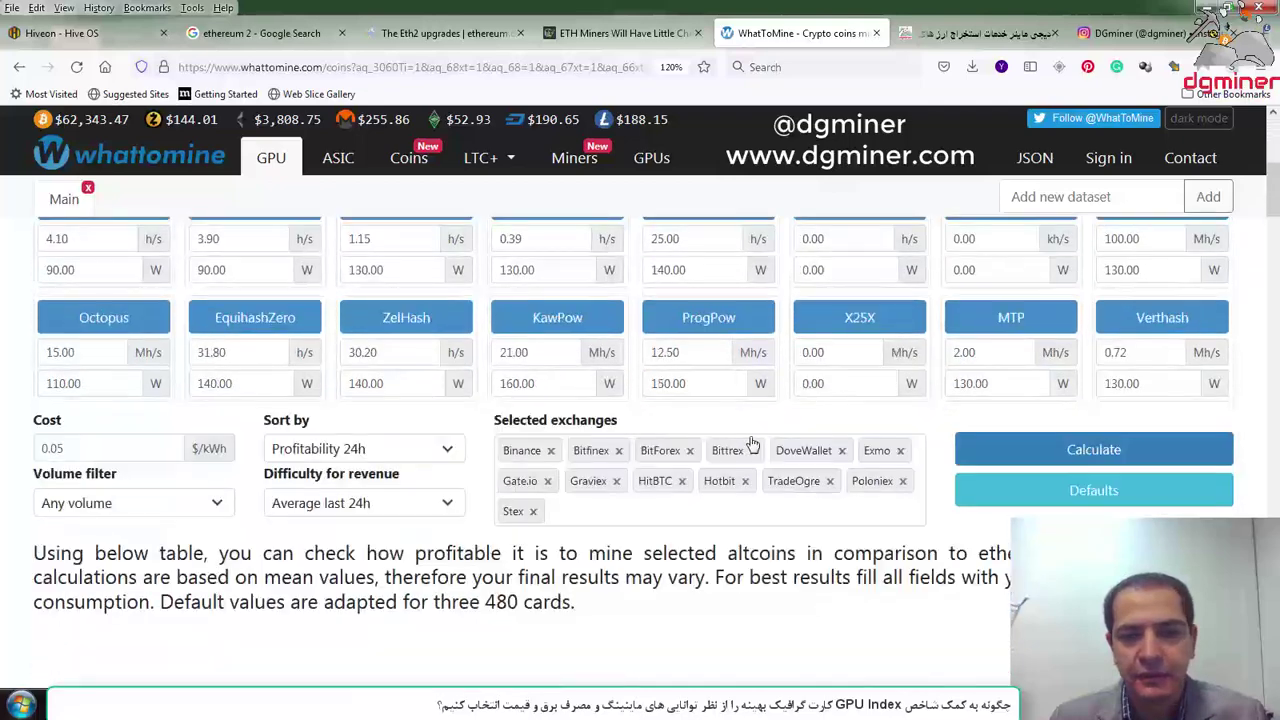
click(1037, 376)
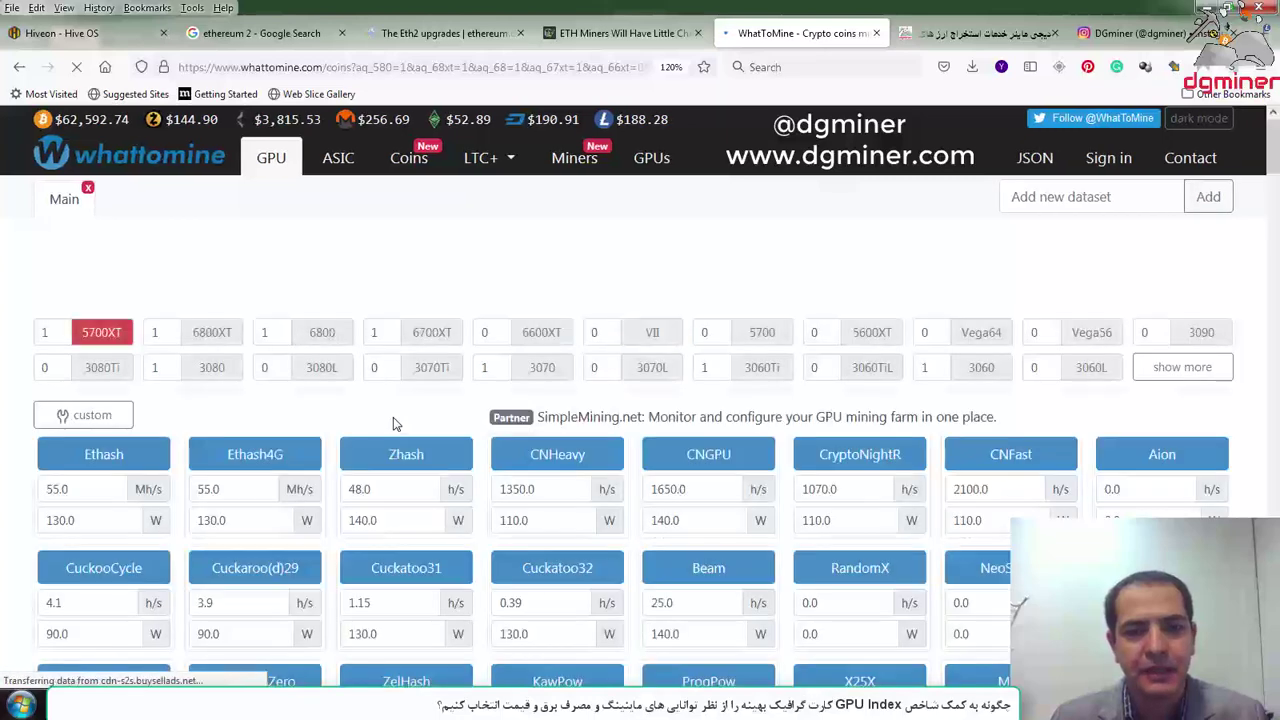
- Look up the 5700XT's Ethereum revenue on WhatToMine and, in Excel, enter 5700 in A3 and 4 in B3
scroll(393, 424, down, 3)
scroll(393, 424, down, 3)
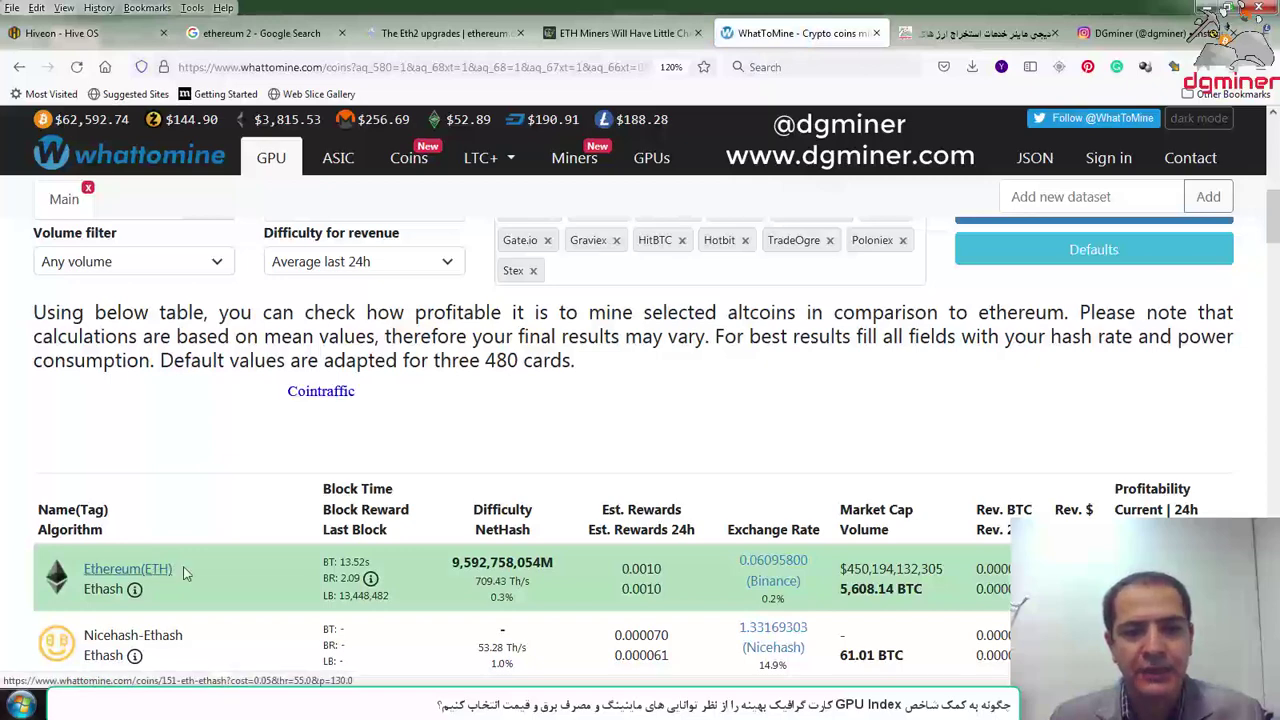
scroll(337, 441, down, 2)
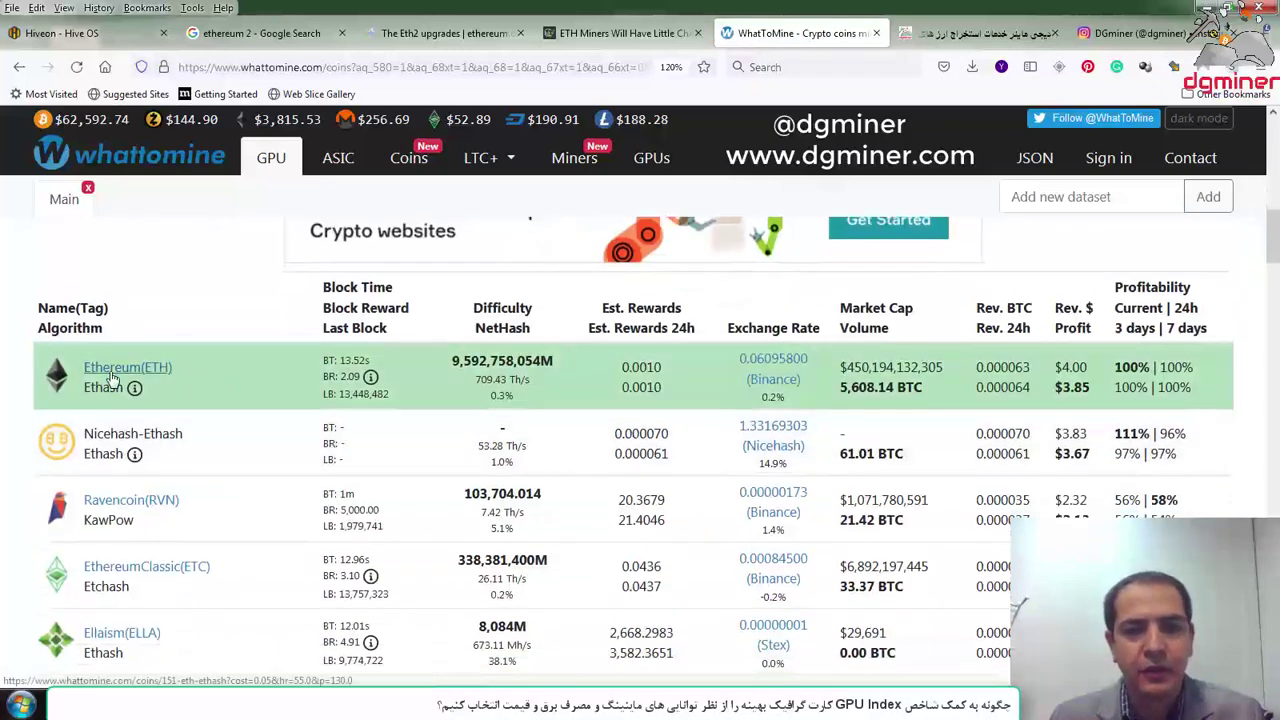
key(alt+Tab)
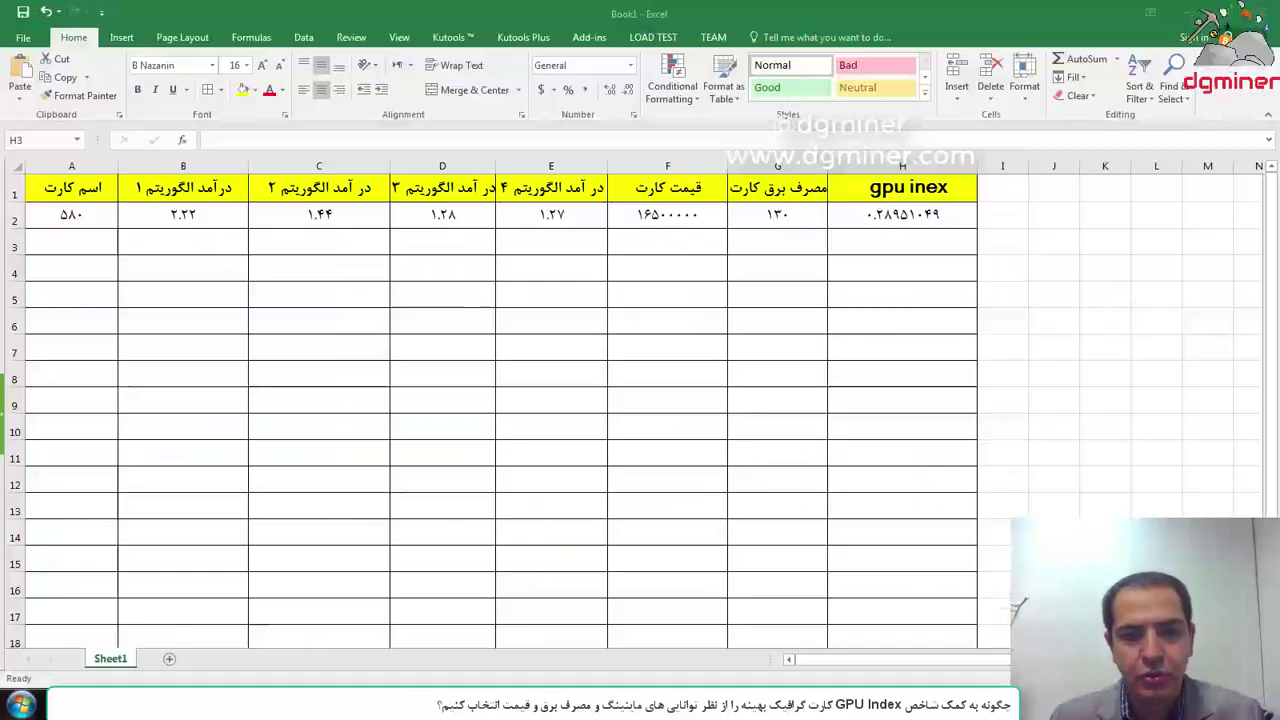
click(68, 240)
text(5700)
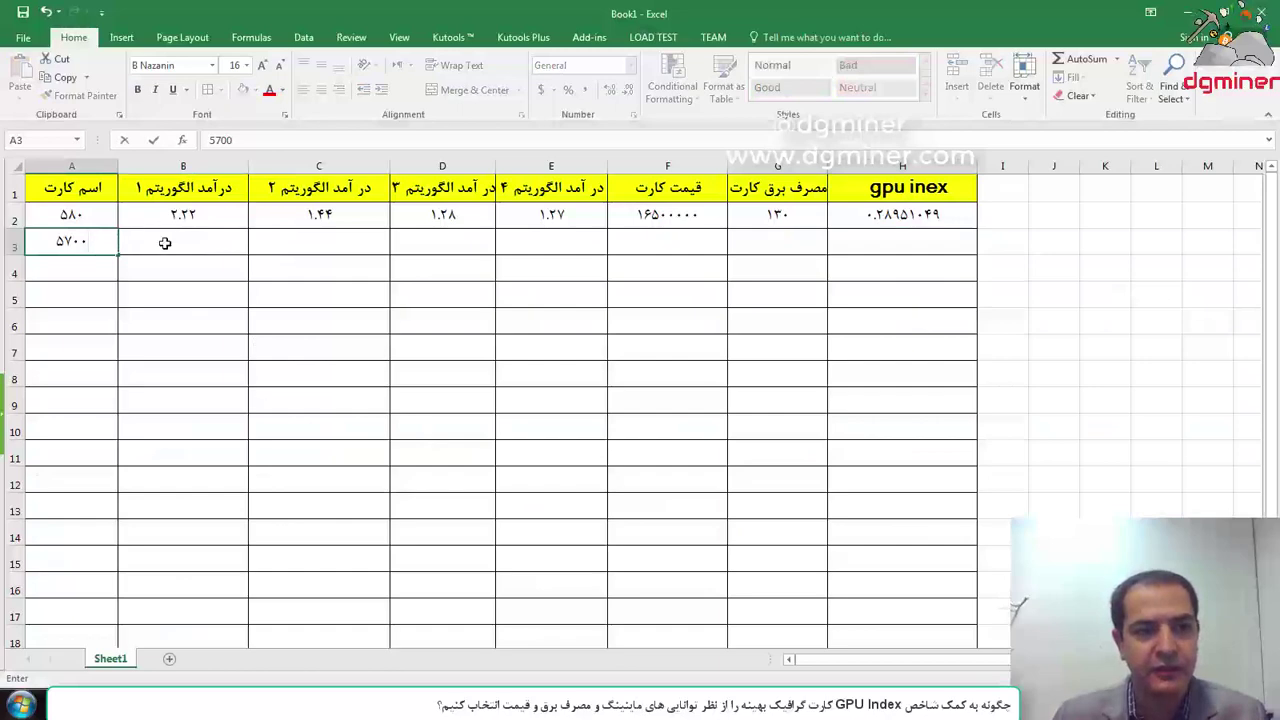
click(165, 243)
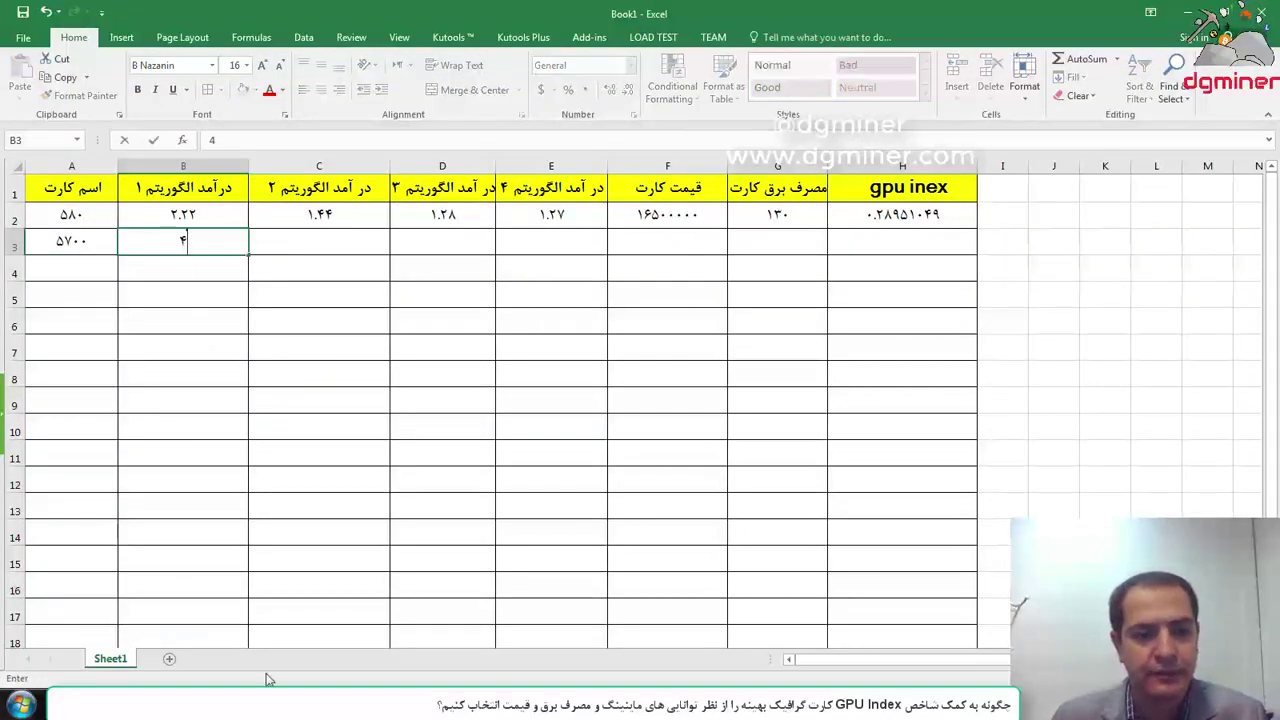
- Check the Ravencoin revenue on WhatToMine and enter 2.32 in cell C3 of the Excel sheet
click(285, 705)
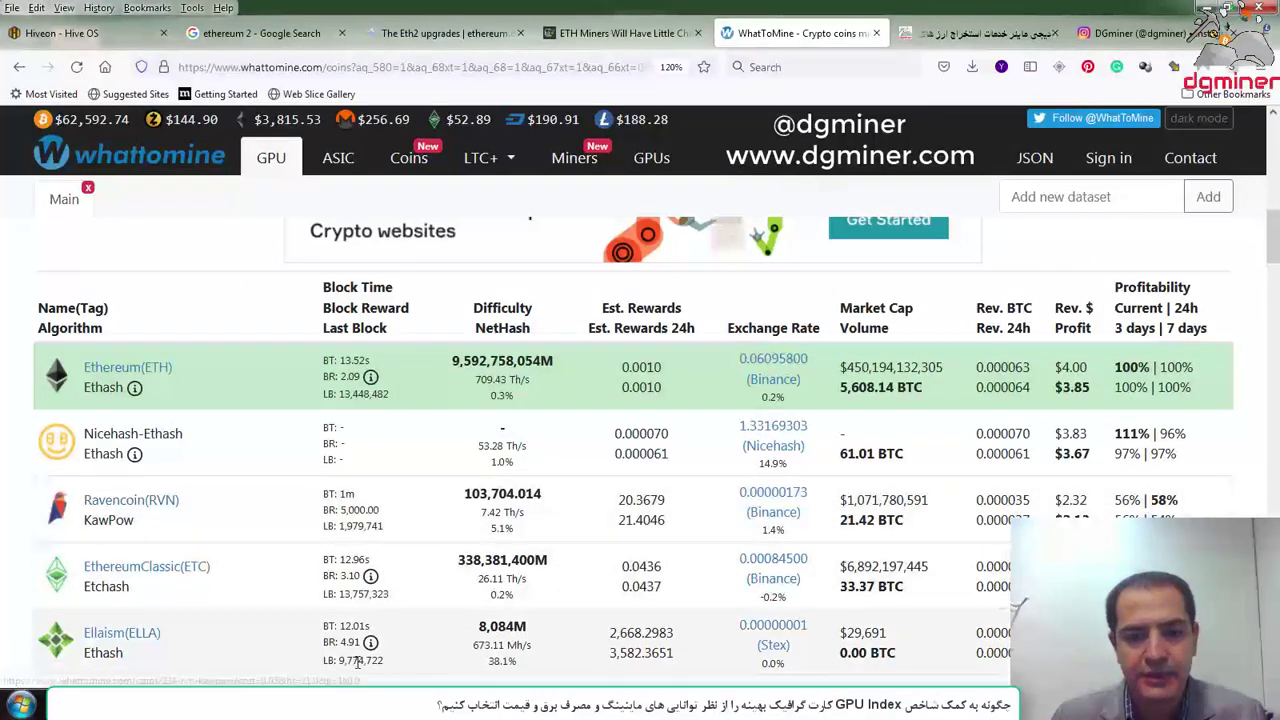
click(330, 705)
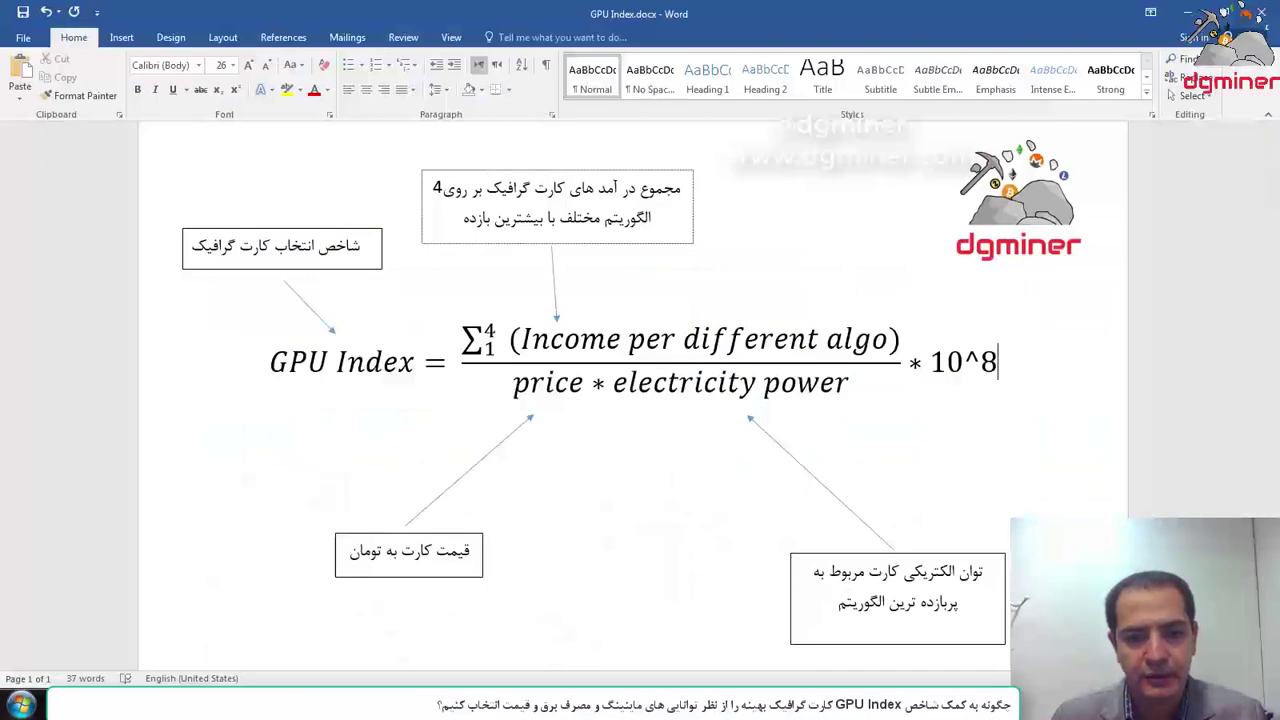
click(375, 705)
click(307, 238)
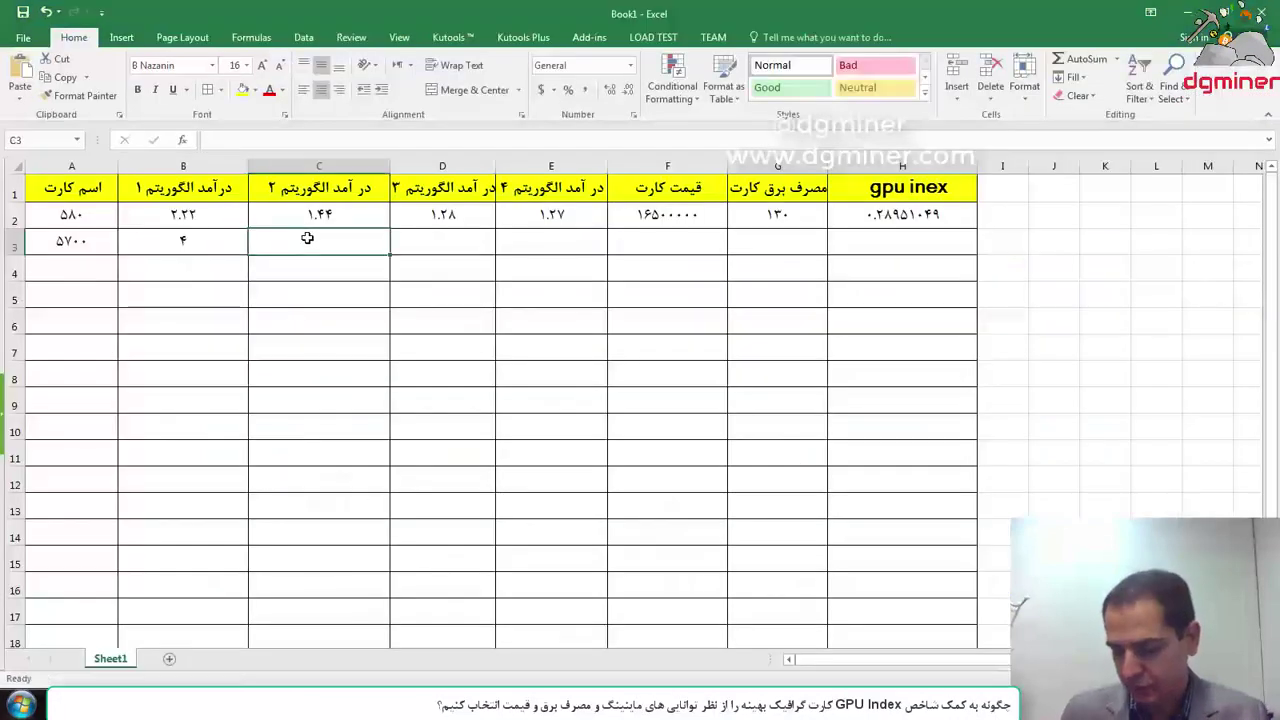
text(2.32)
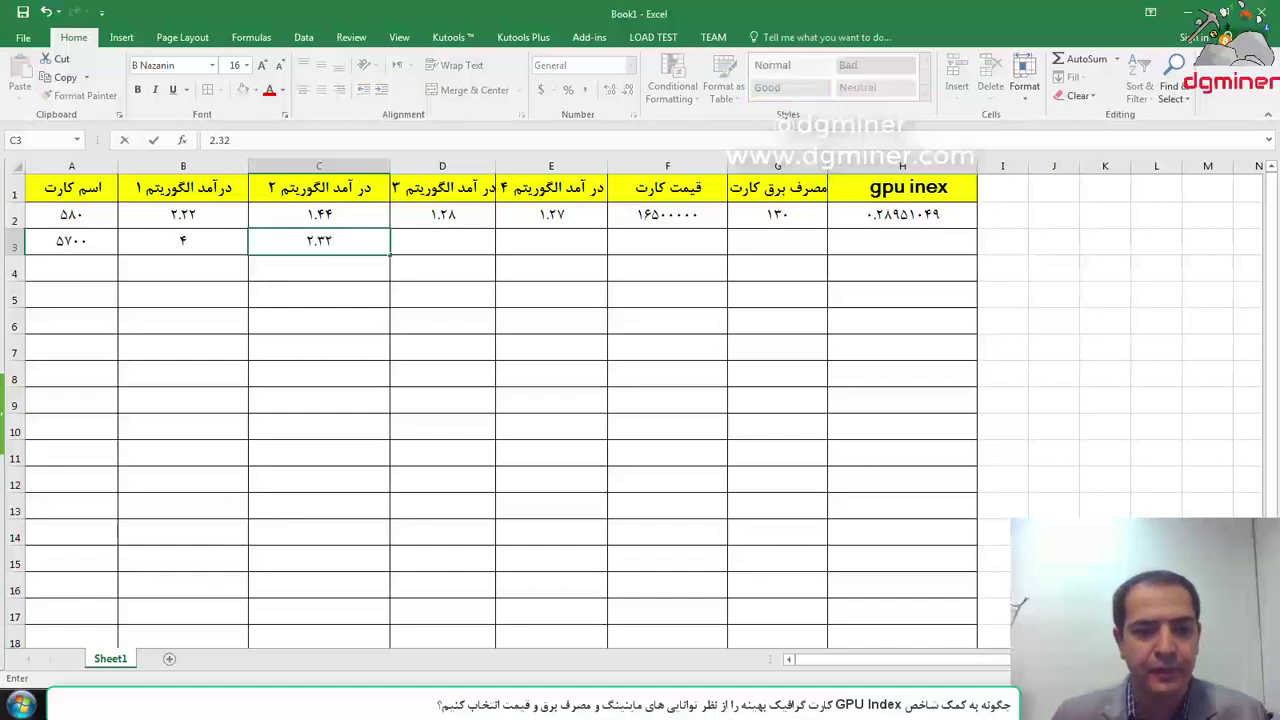
- Check the EthereumClassic revenue on WhatToMine and enter 2.31 in cell D3 of the Excel sheet
click(240, 705)
scroll(238, 540, down, 2)
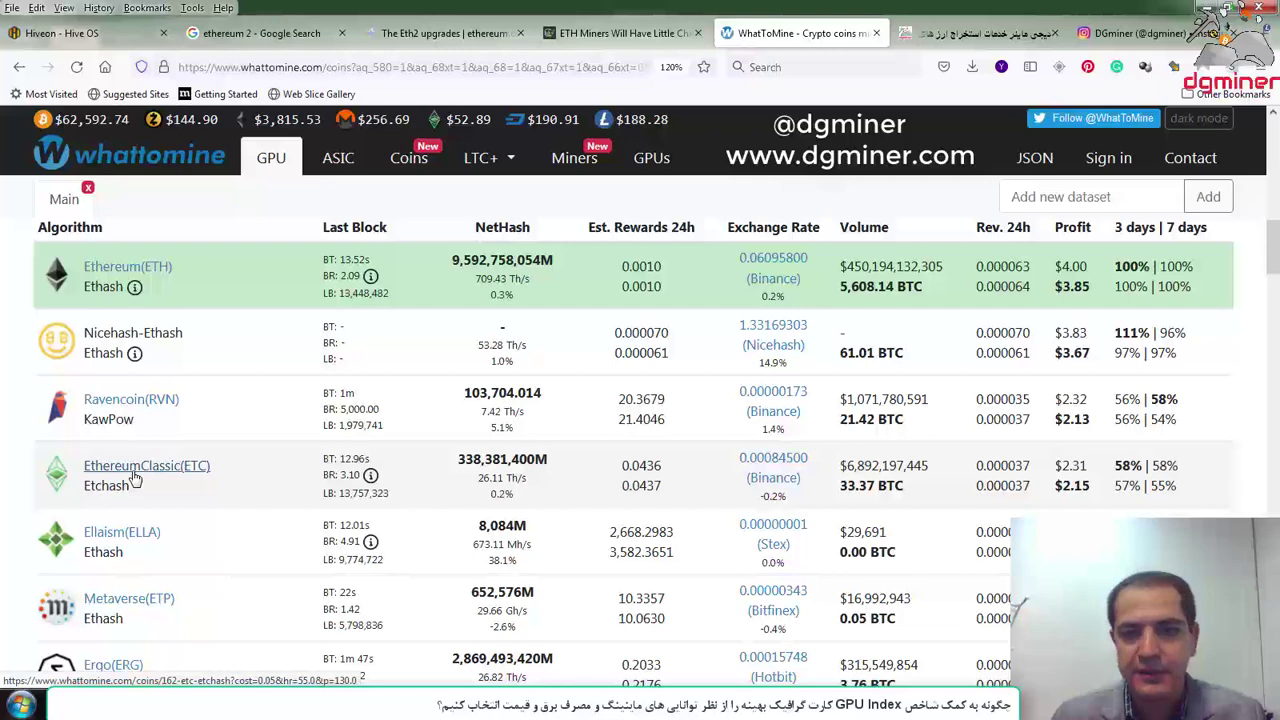
click(200, 705)
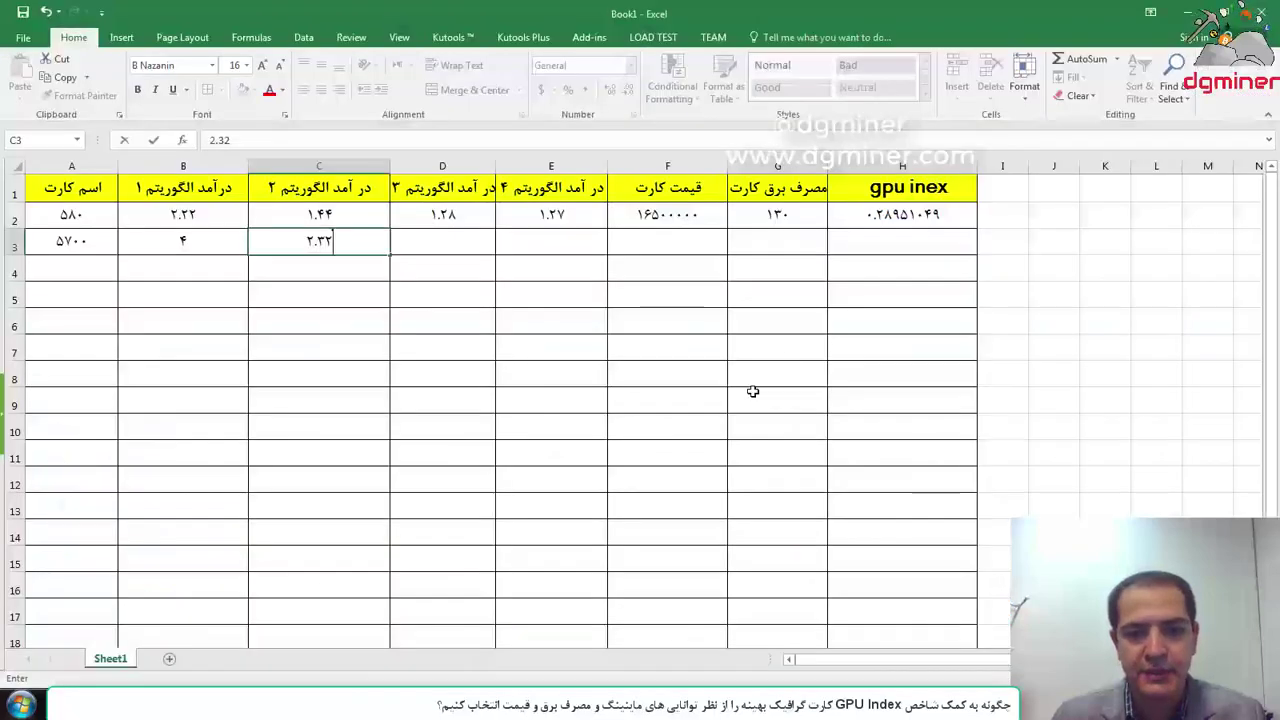
click(439, 242)
text(2.31)
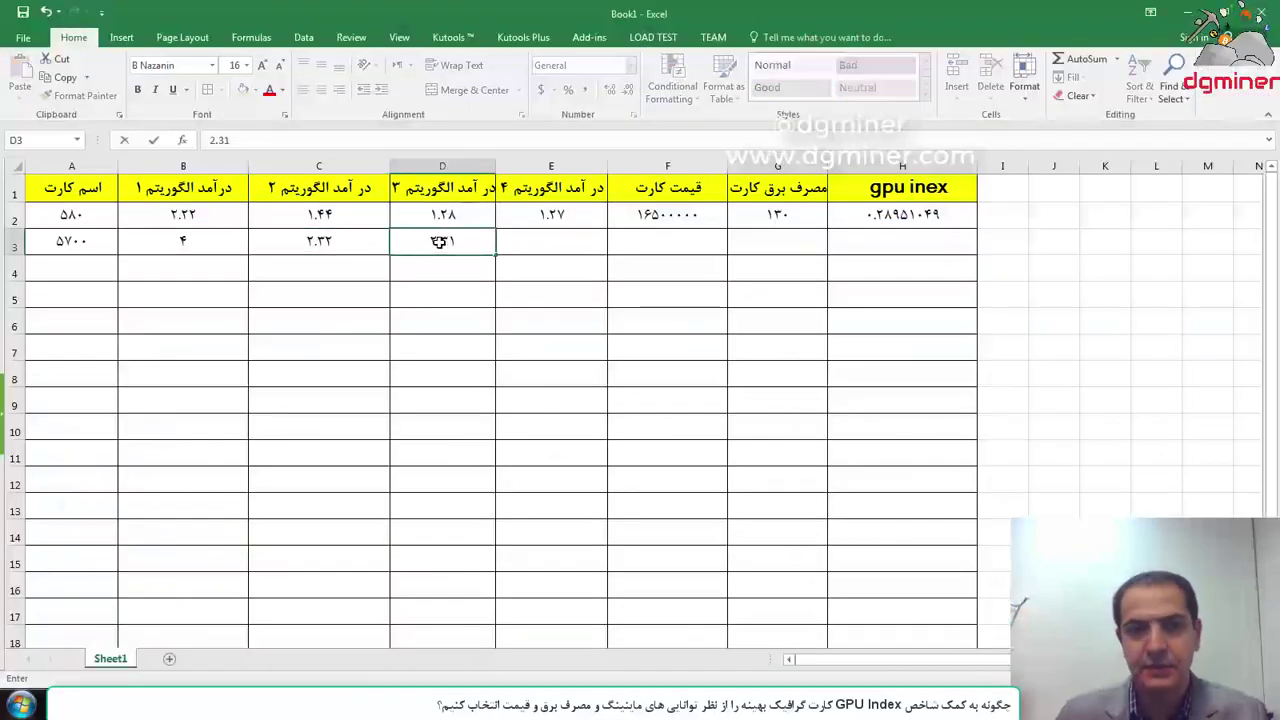
- Look through WhatToMine for a fourth algorithm, Ergo's Autolykos, and enter 2.15 in cell E3 of the Excel sheet
key(alt+Tab)
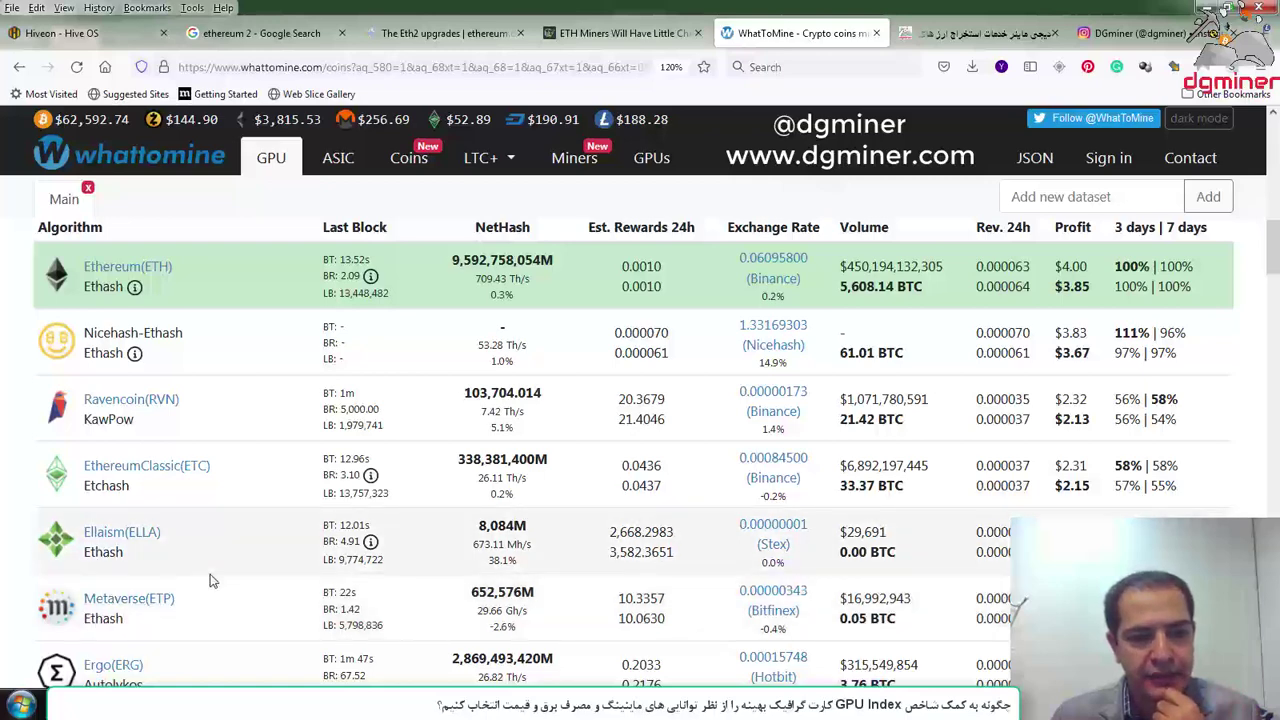
scroll(160, 600, down, 2)
drag(112, 570, 166, 573)
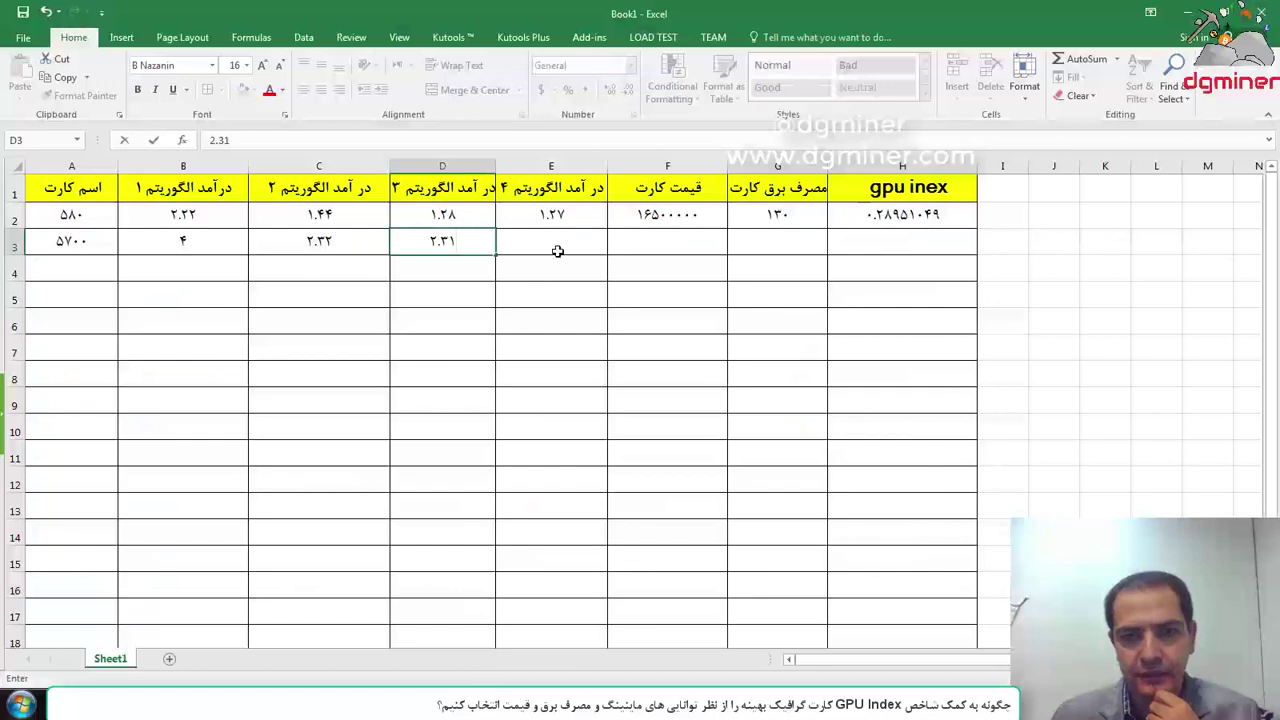
click(553, 241)
text(2.15)
- Enter the 5700 card's price, 35000000, in cell F3
click(632, 240)
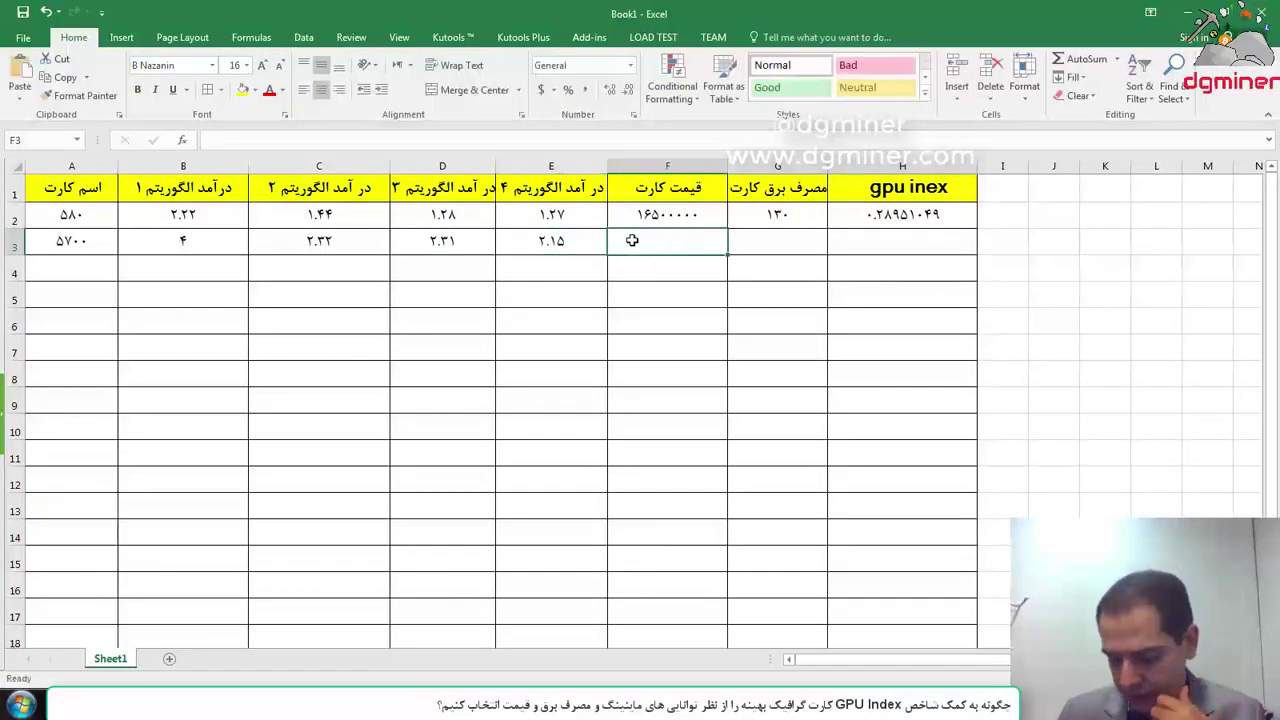
text(35)
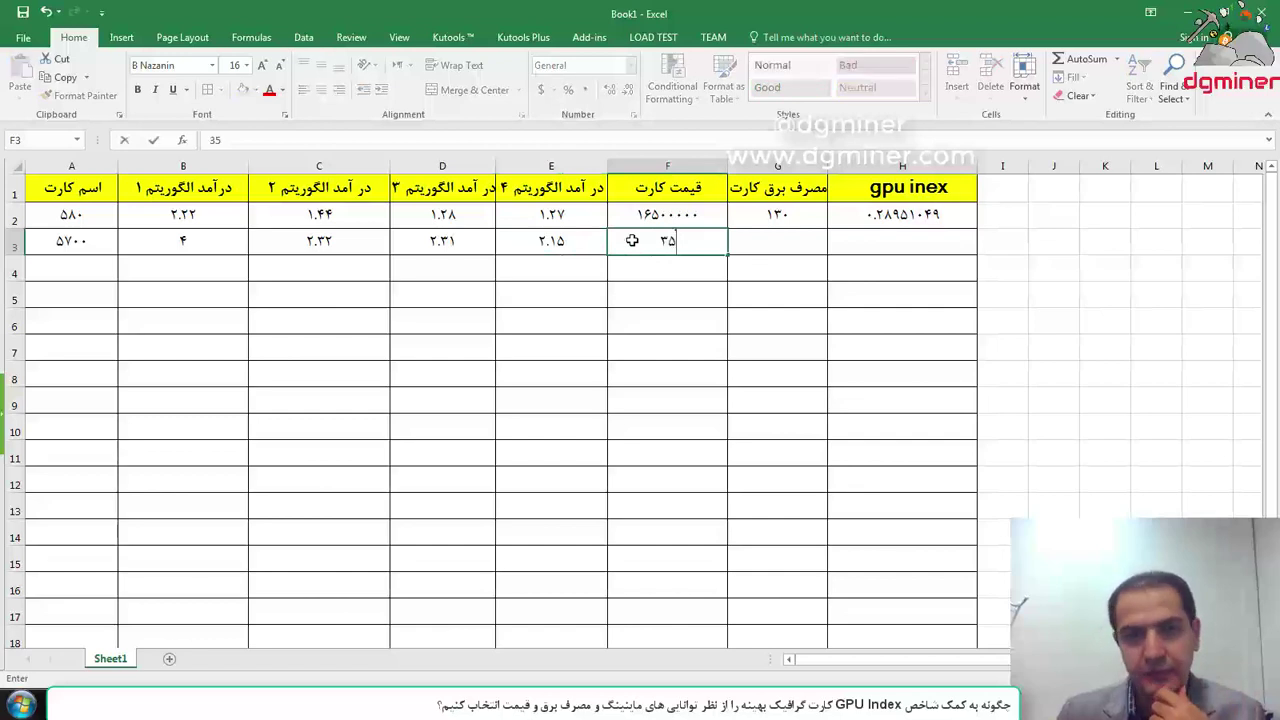
text(000000)
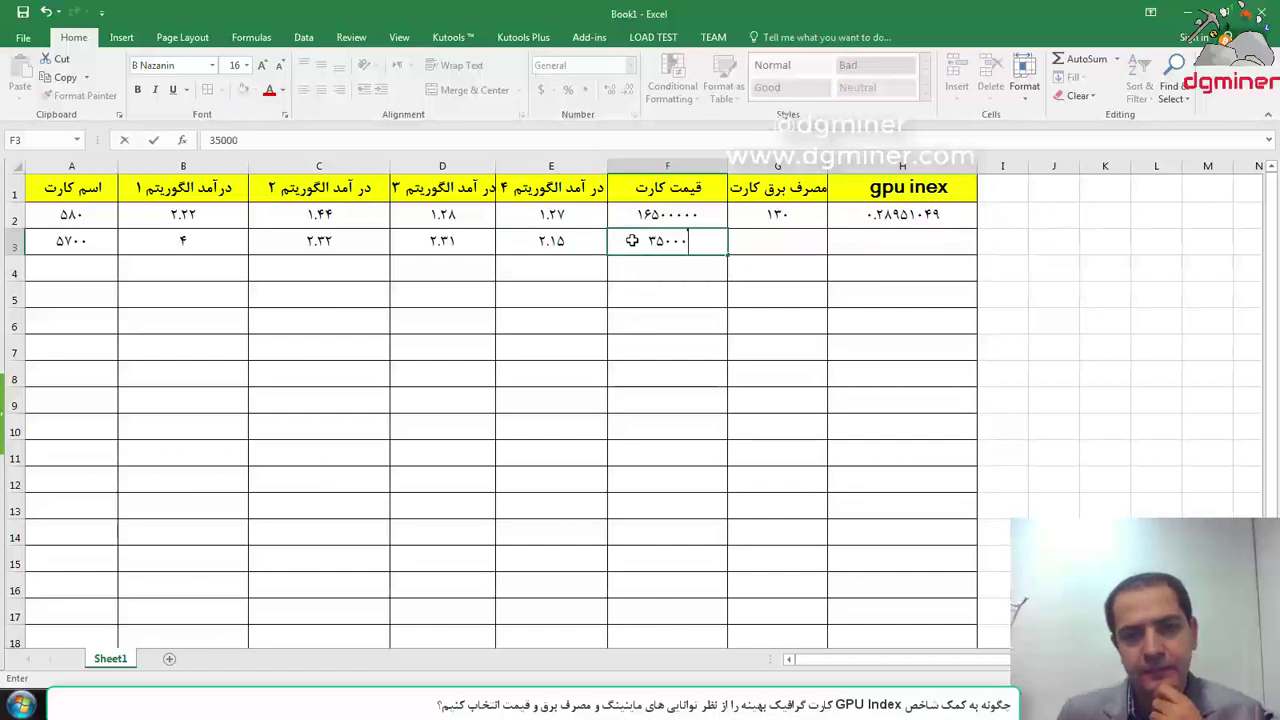
click(639, 279)
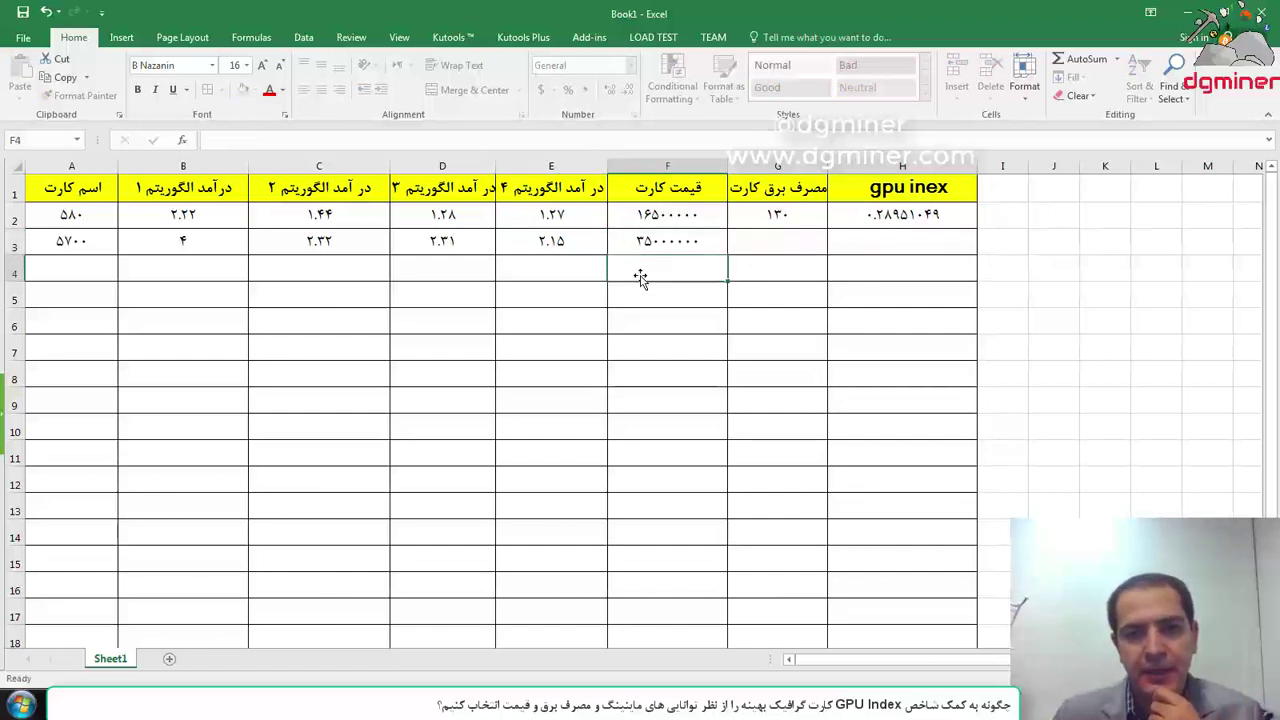
- Look up the 5700XT's Ethash power on WhatToMine and enter 130 in cell G3 of the Excel sheet
key(alt+Tab)
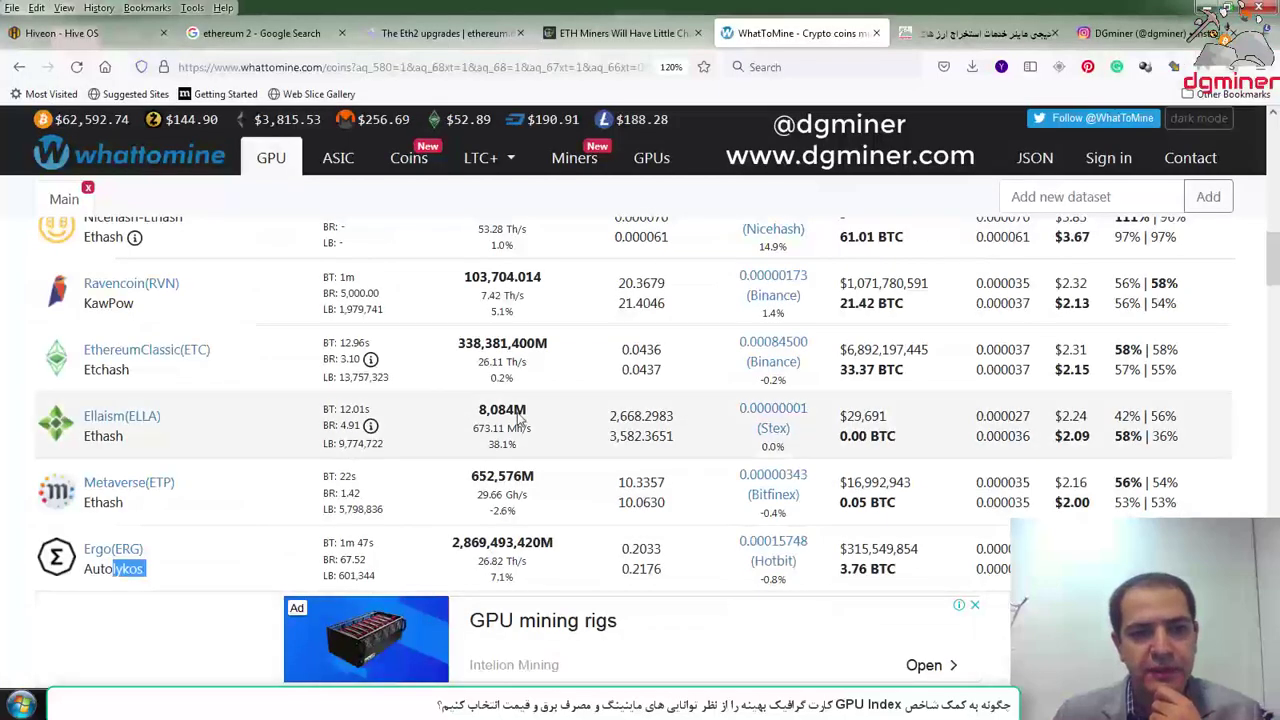
scroll(280, 390, up, 10)
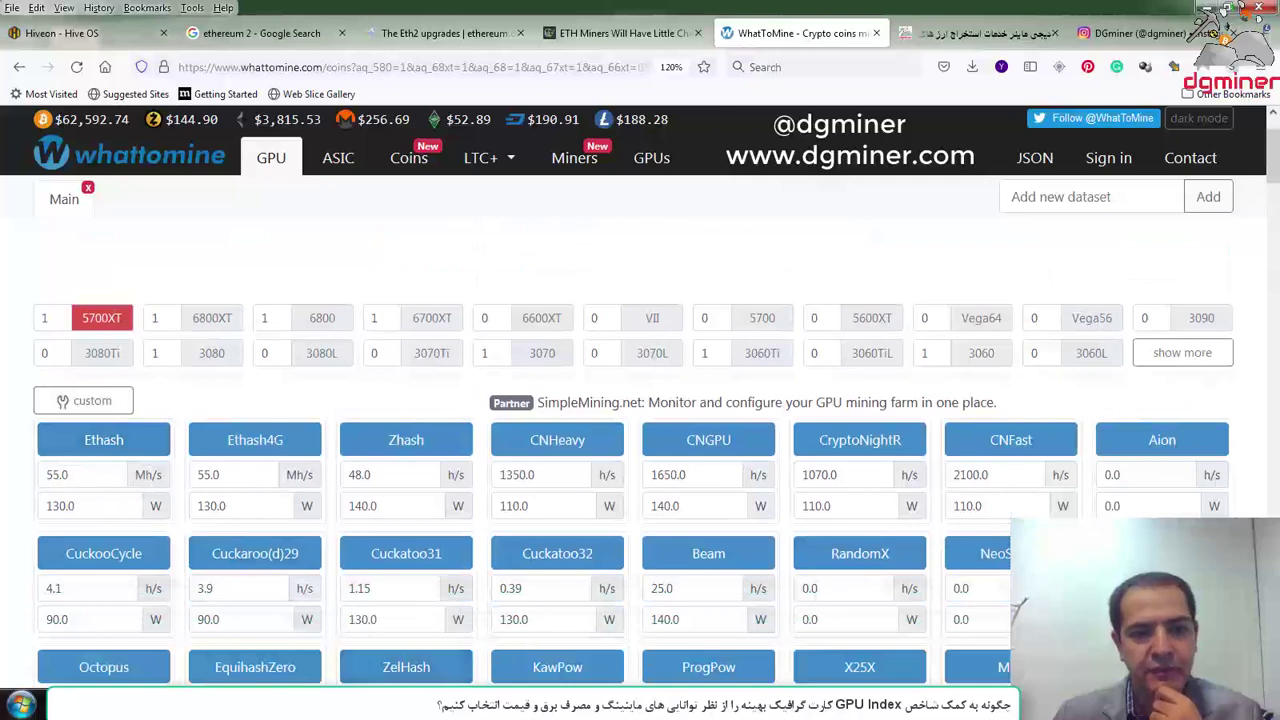
key(alt+Tab)
click(782, 234)
text(130)
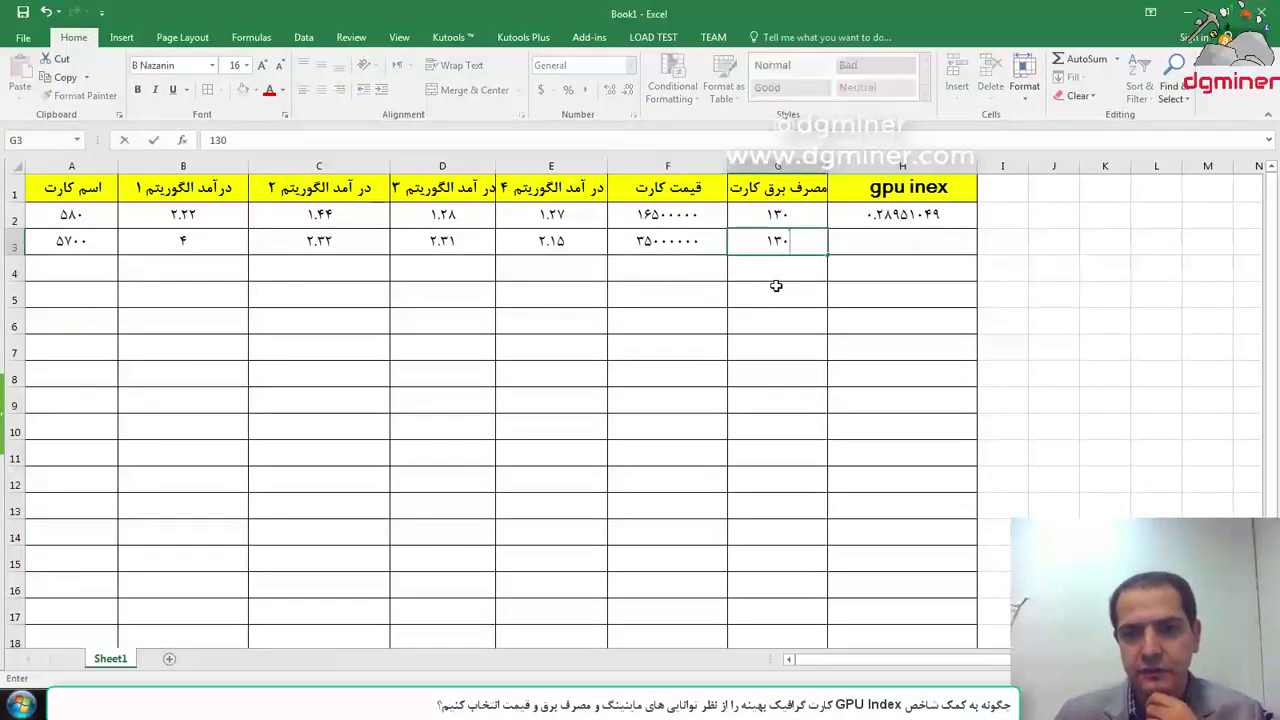
key(Return)
click(885, 213)
drag(60, 215, 902, 217)
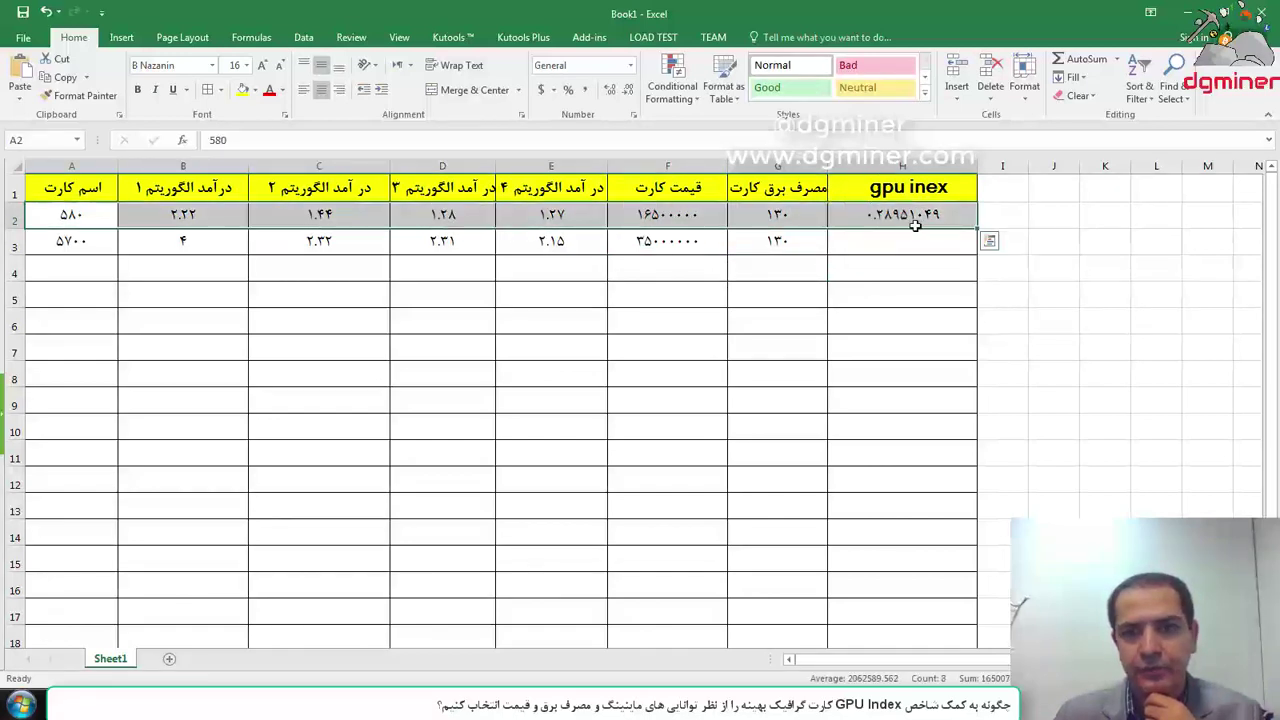
drag(979, 230, 975, 250)
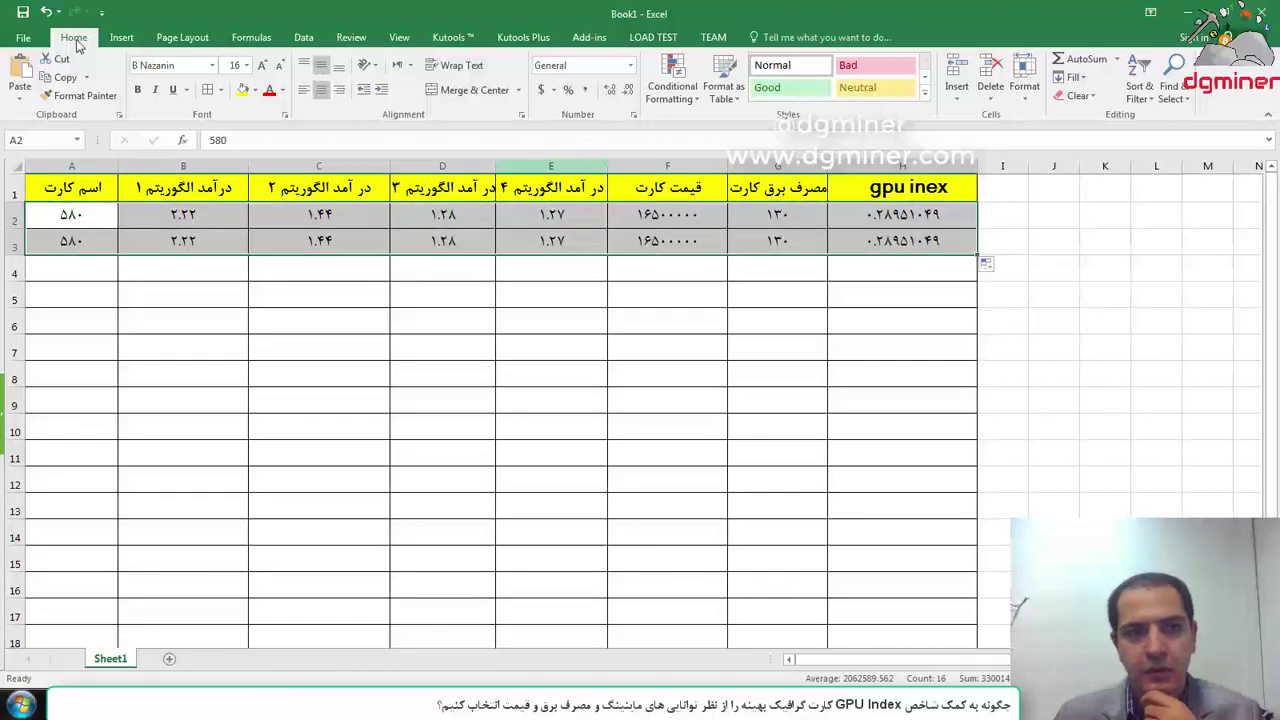
click(46, 12)
- Copy the gpu inex formula from H2 down to H3 for the 5700 card
click(892, 216)
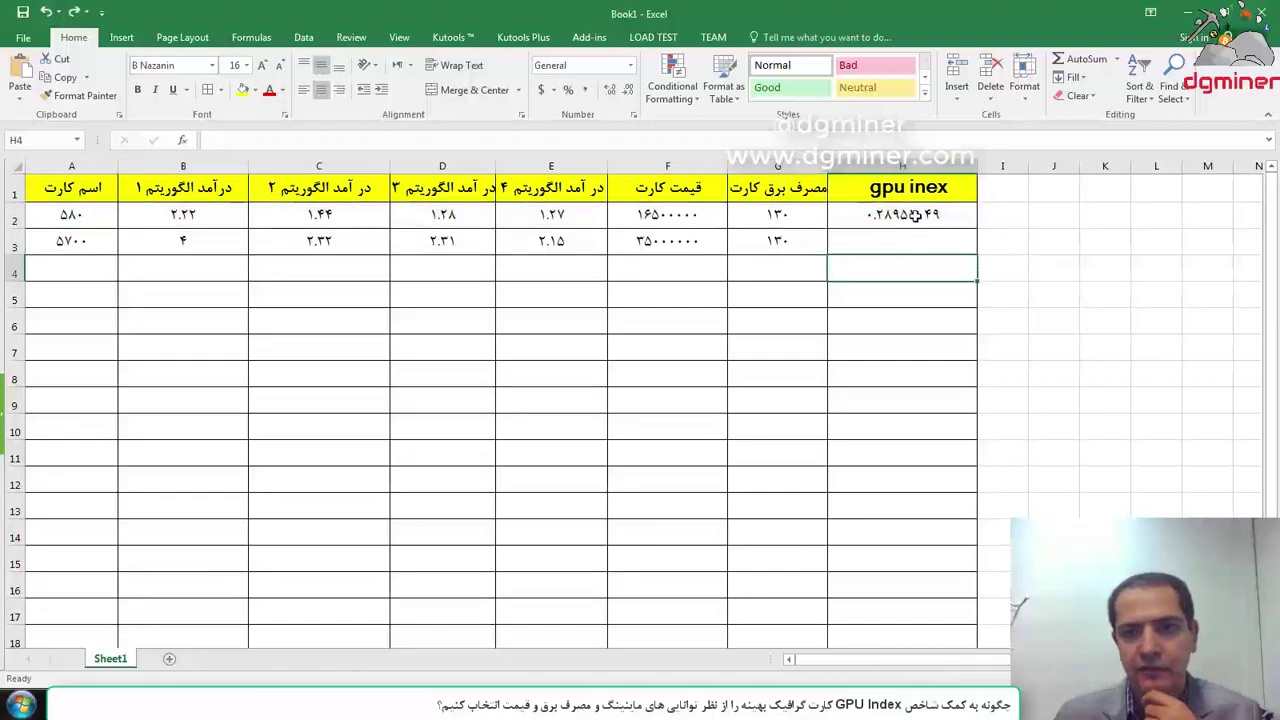
drag(979, 230, 978, 250)
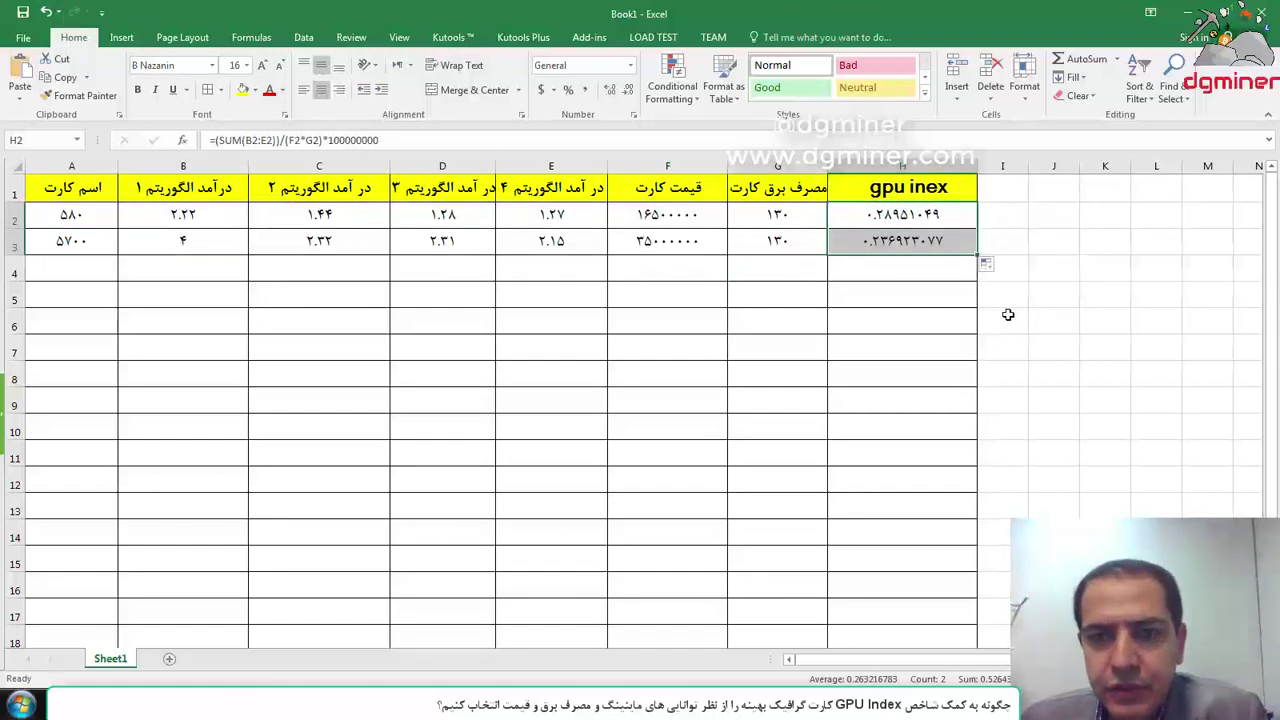
click(897, 273)
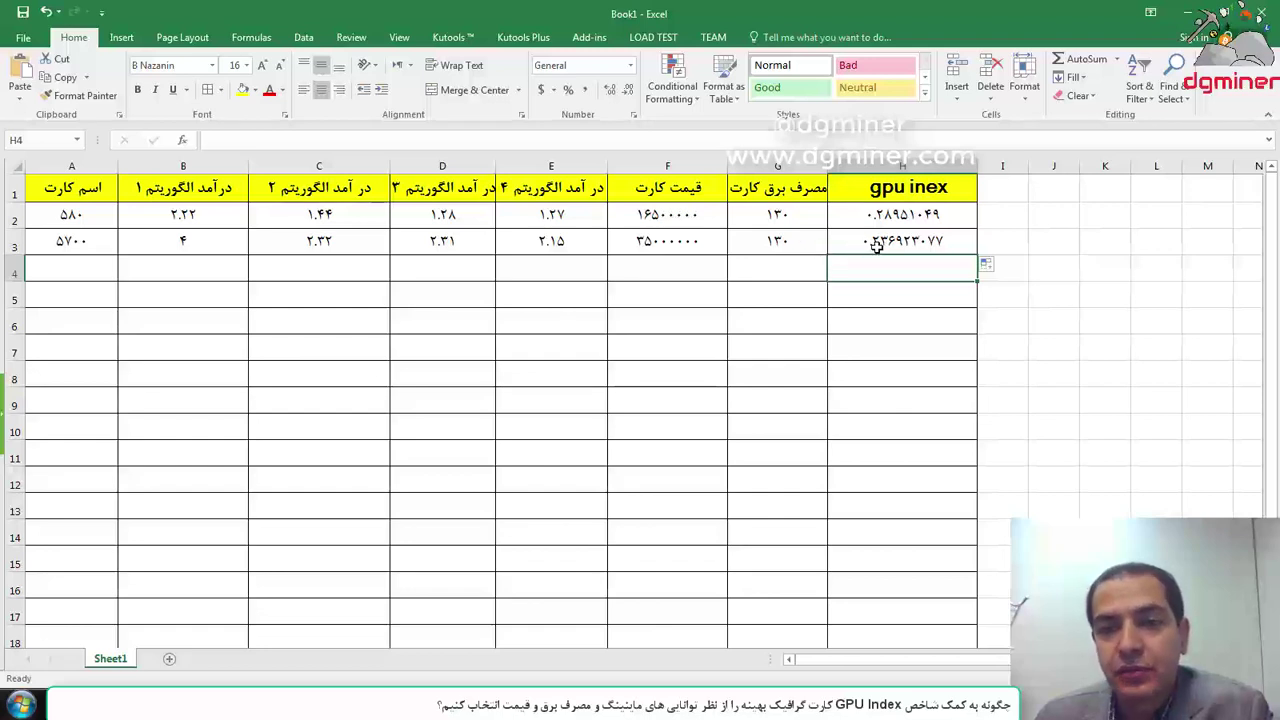
- Format the whole gpu inex column as Number with two decimal places
drag(899, 508, 899, 214)
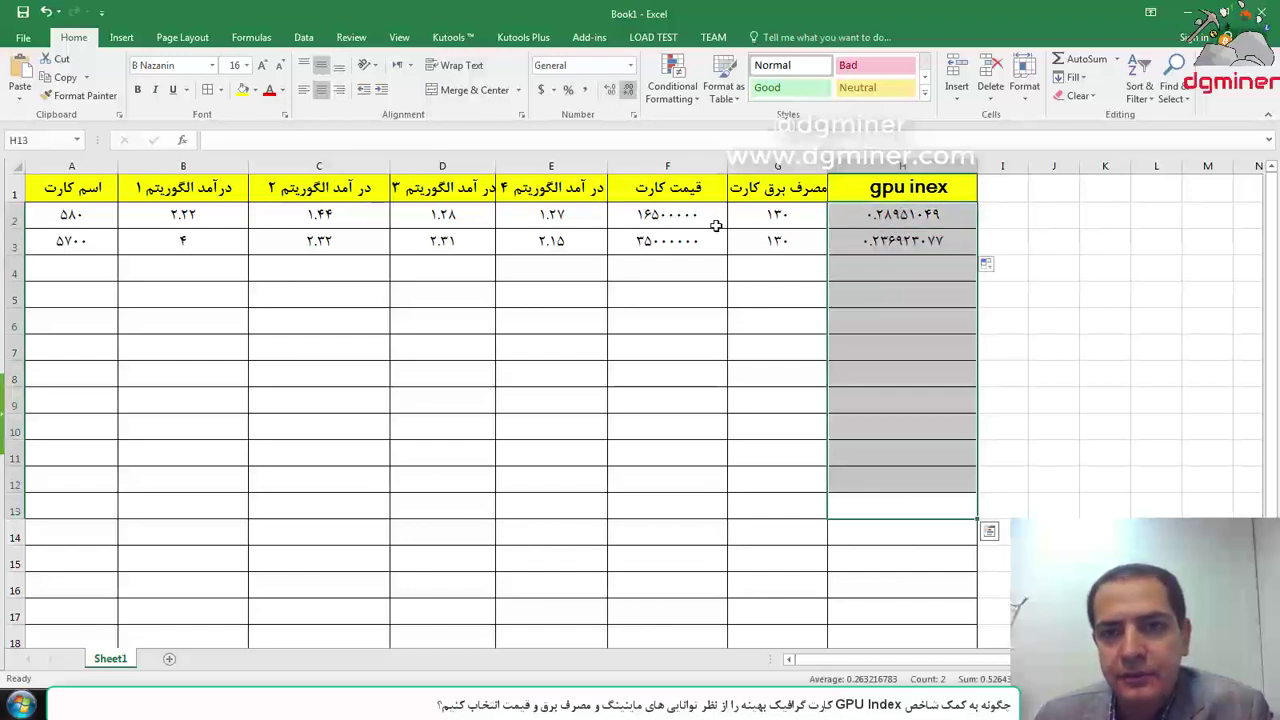
drag(898, 290, 898, 273)
click(898, 166)
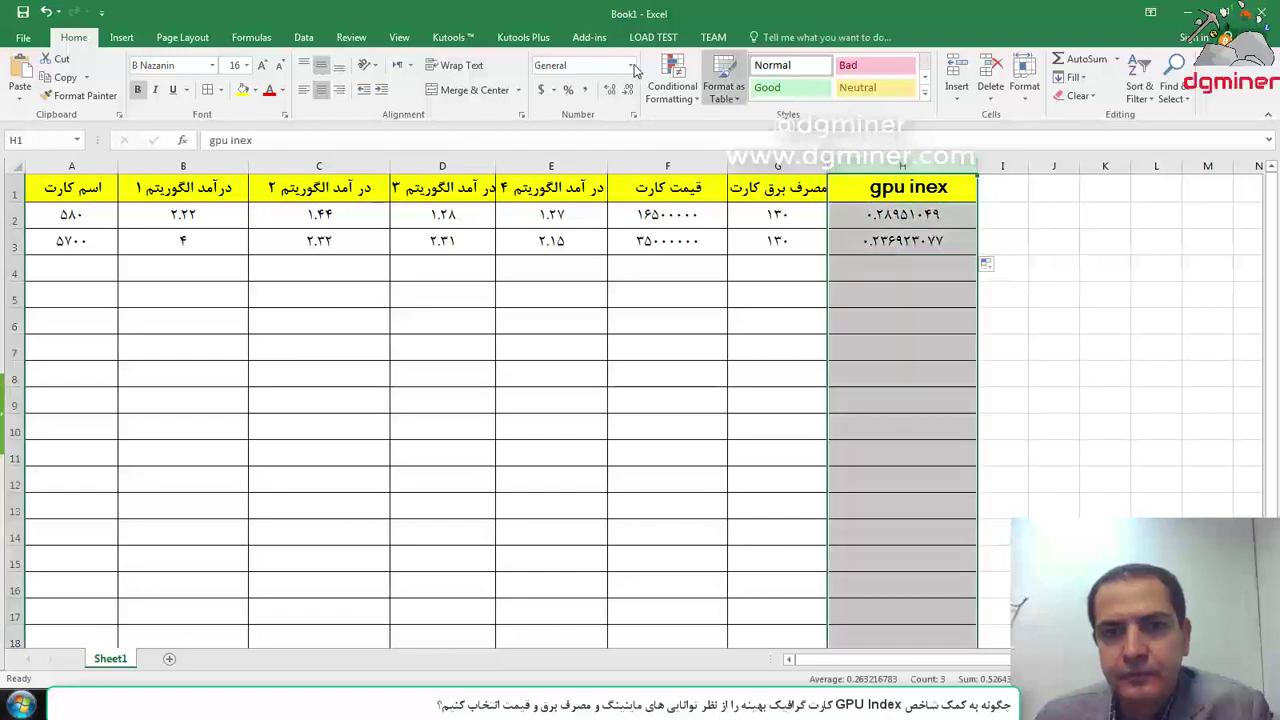
click(630, 73)
click(591, 131)
click(900, 318)
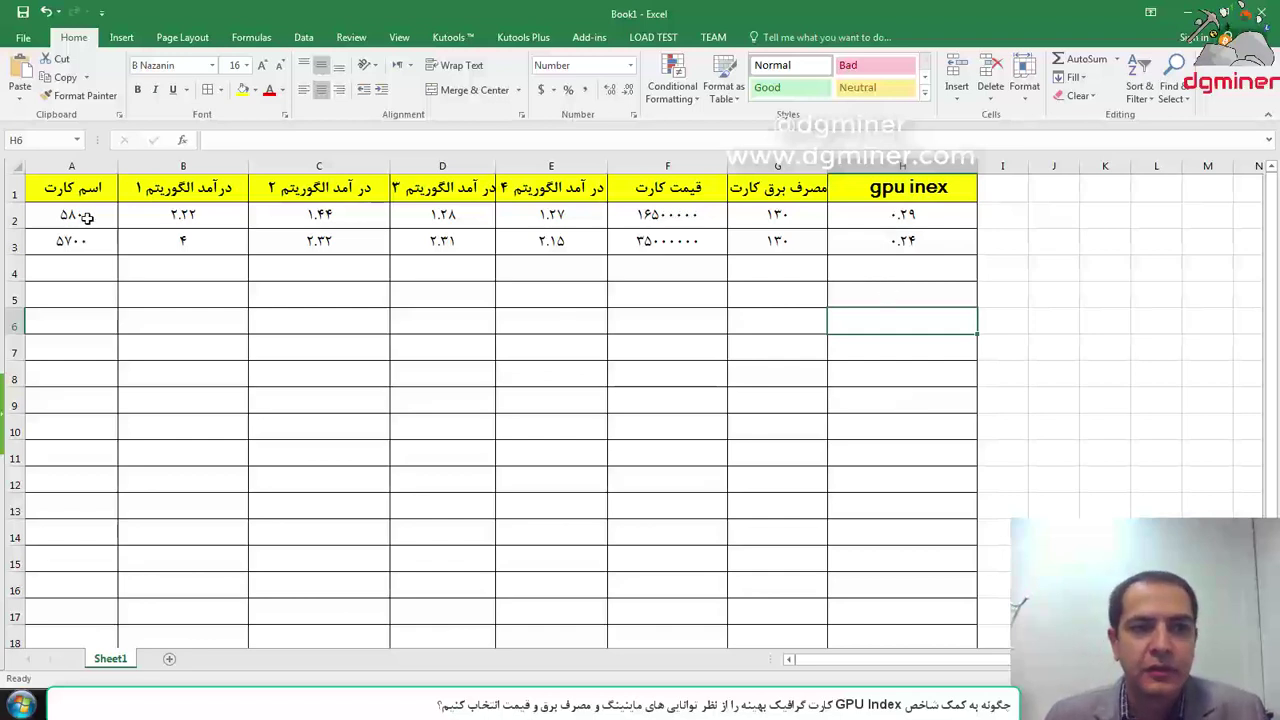
drag(87, 218, 866, 218)
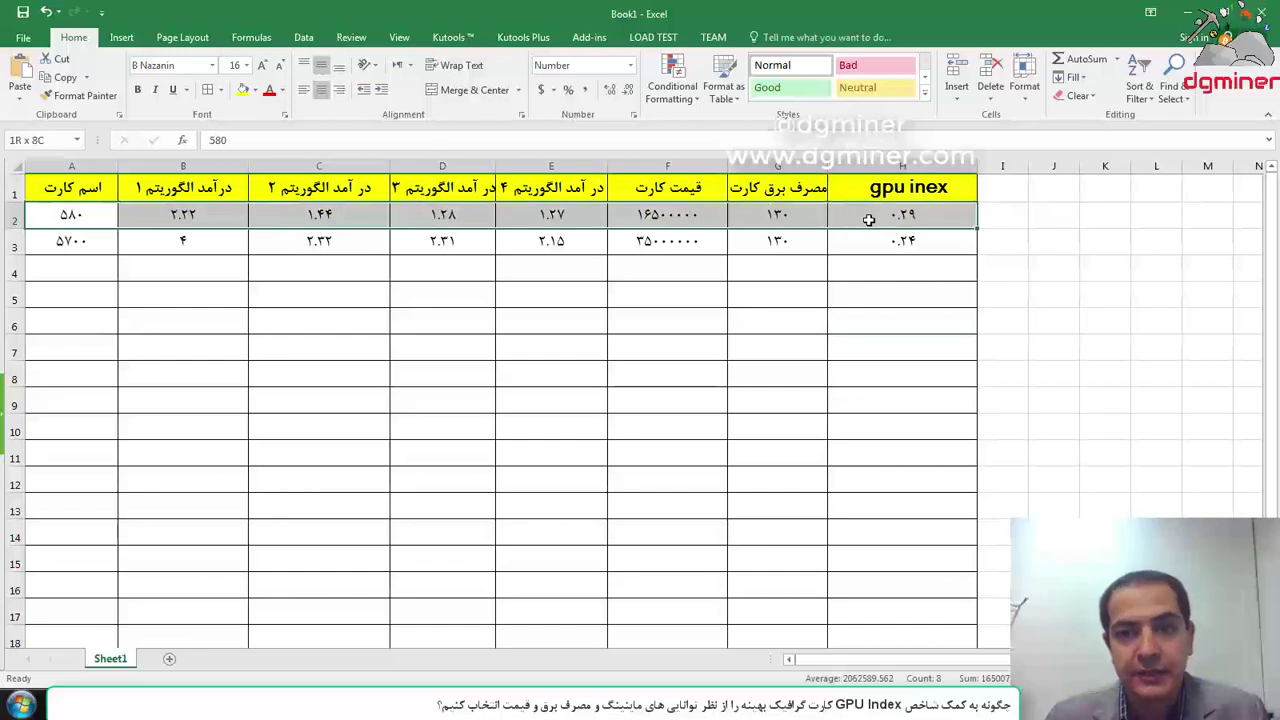
click(869, 220)
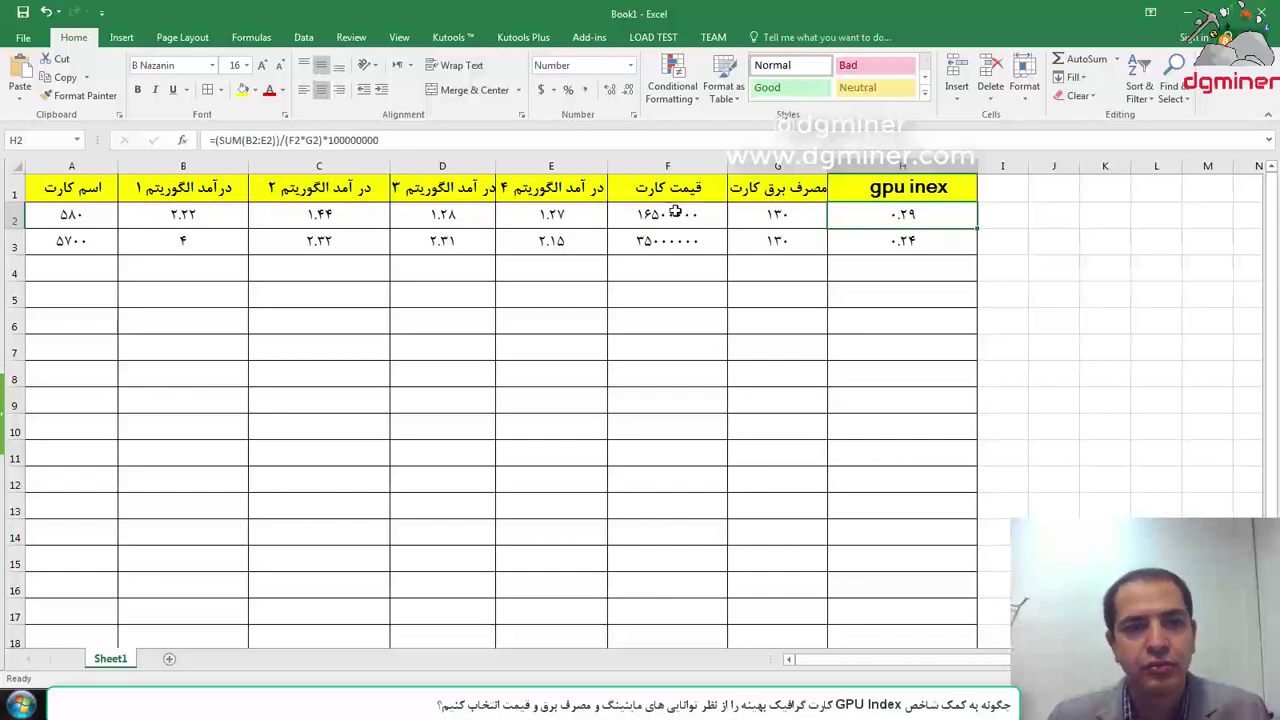
- Switch to WhatToMine, replace the selected 5700XT with one 6800XT, and return to the Excel sheet
click(106, 705)
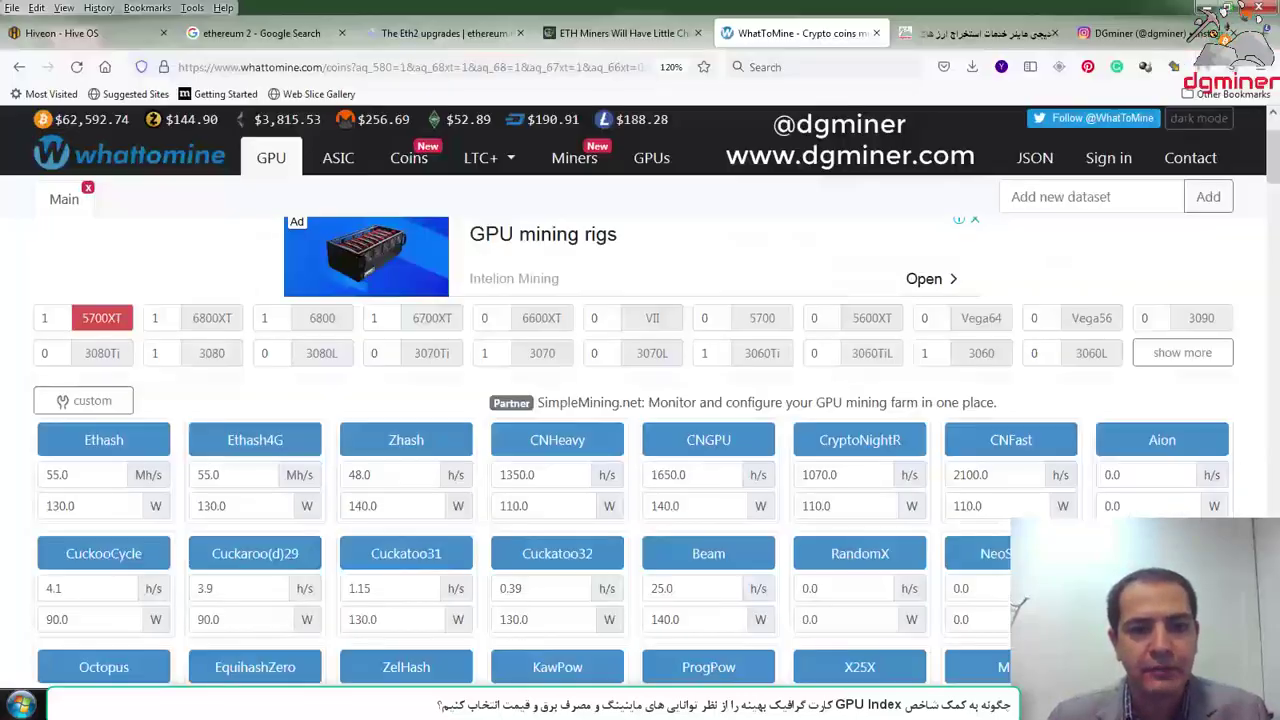
click(100, 318)
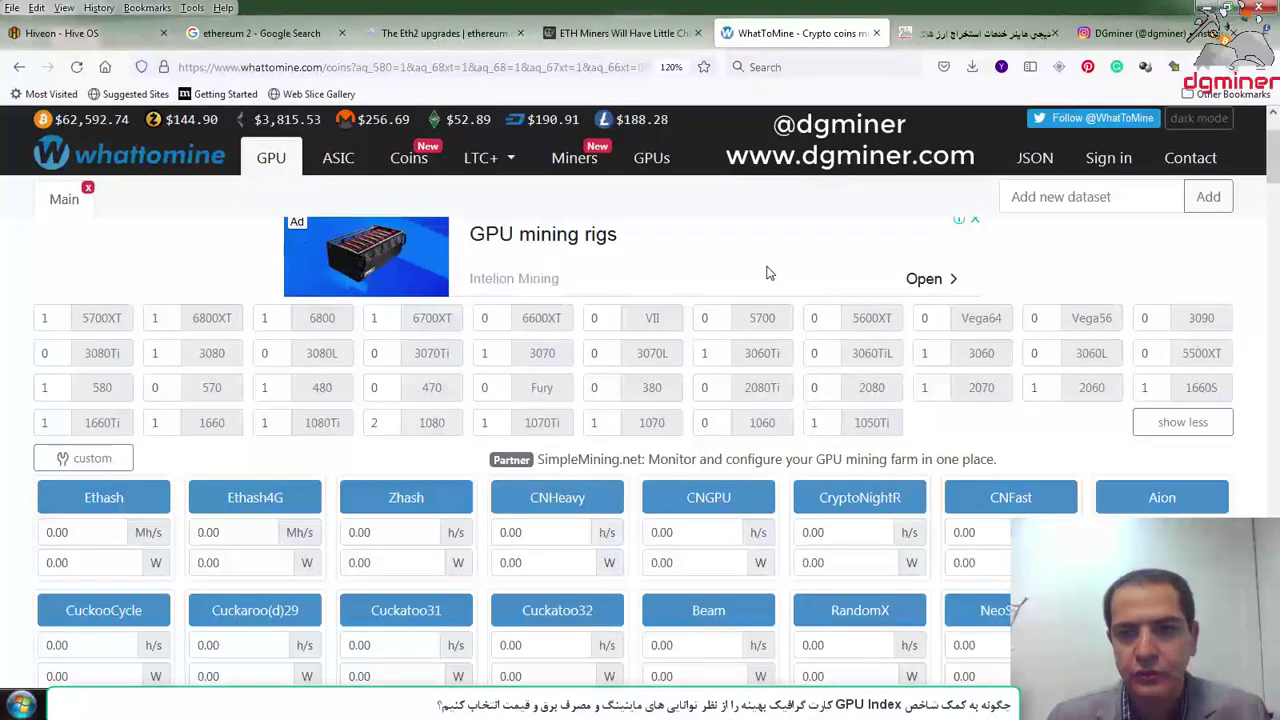
click(204, 320)
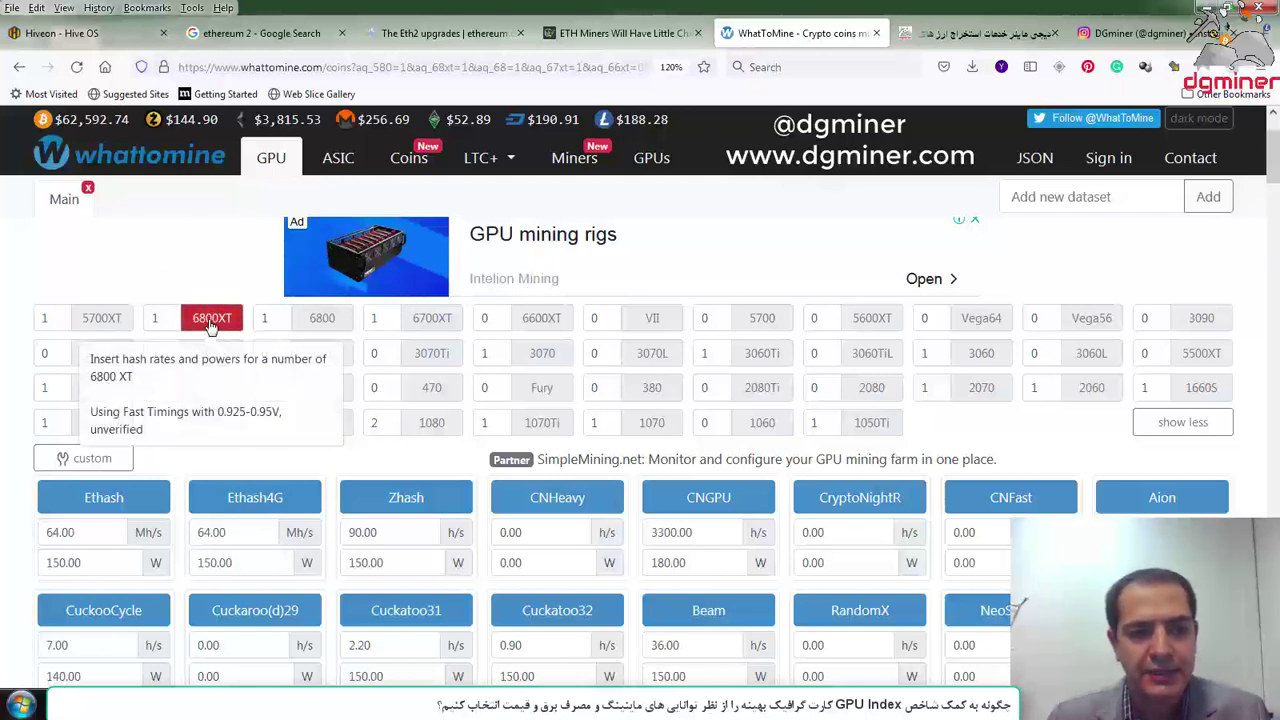
key(alt+Tab)
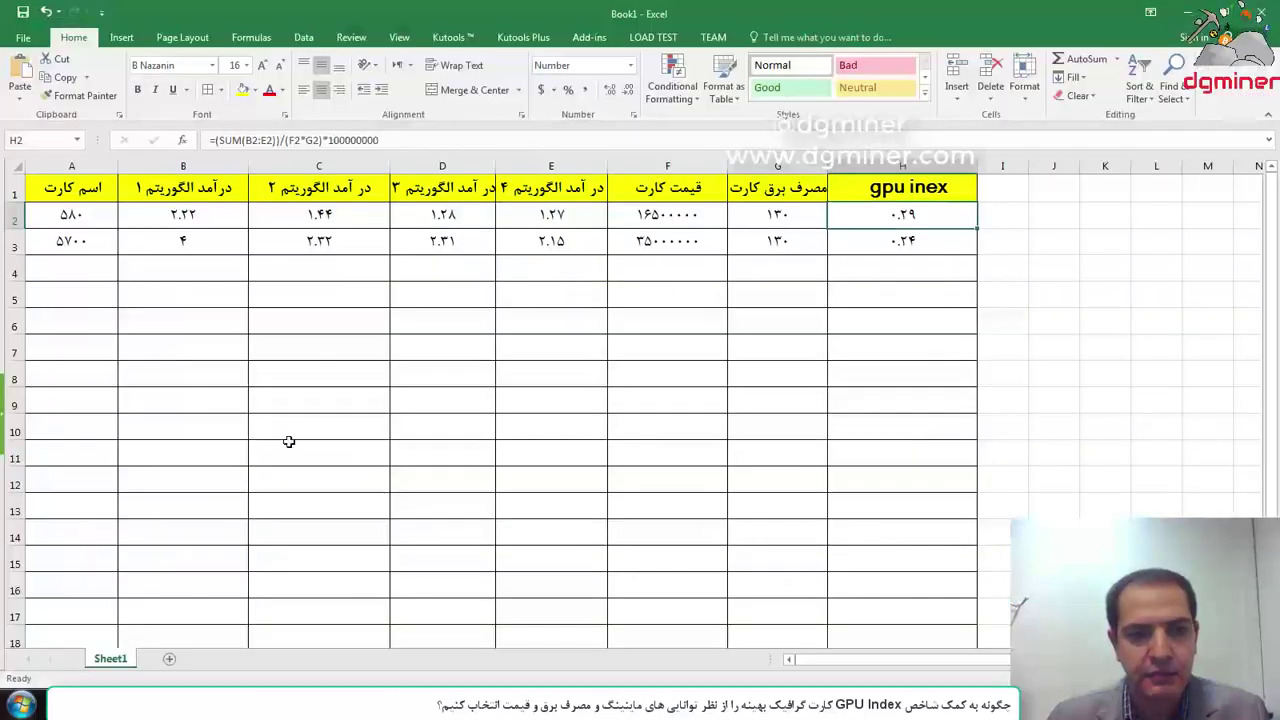
- Enter 6800xt as the card name in cell A4
click(74, 258)
text(6800)
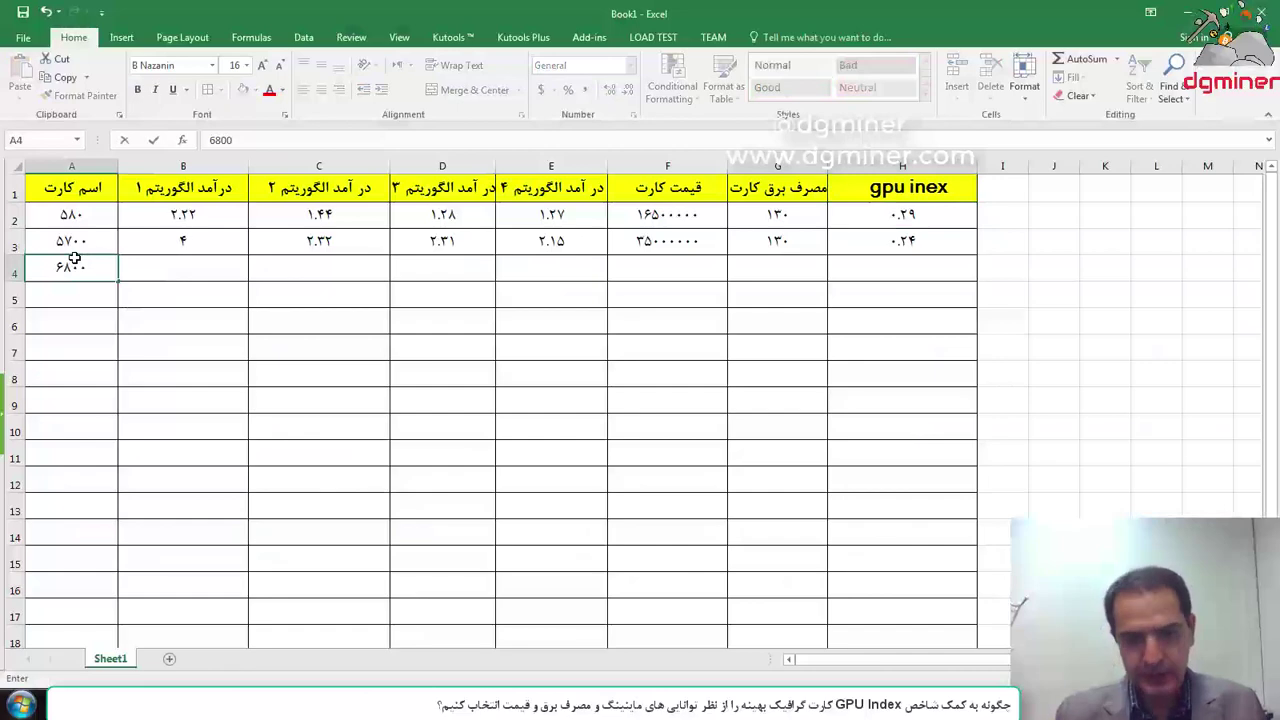
text(xt)
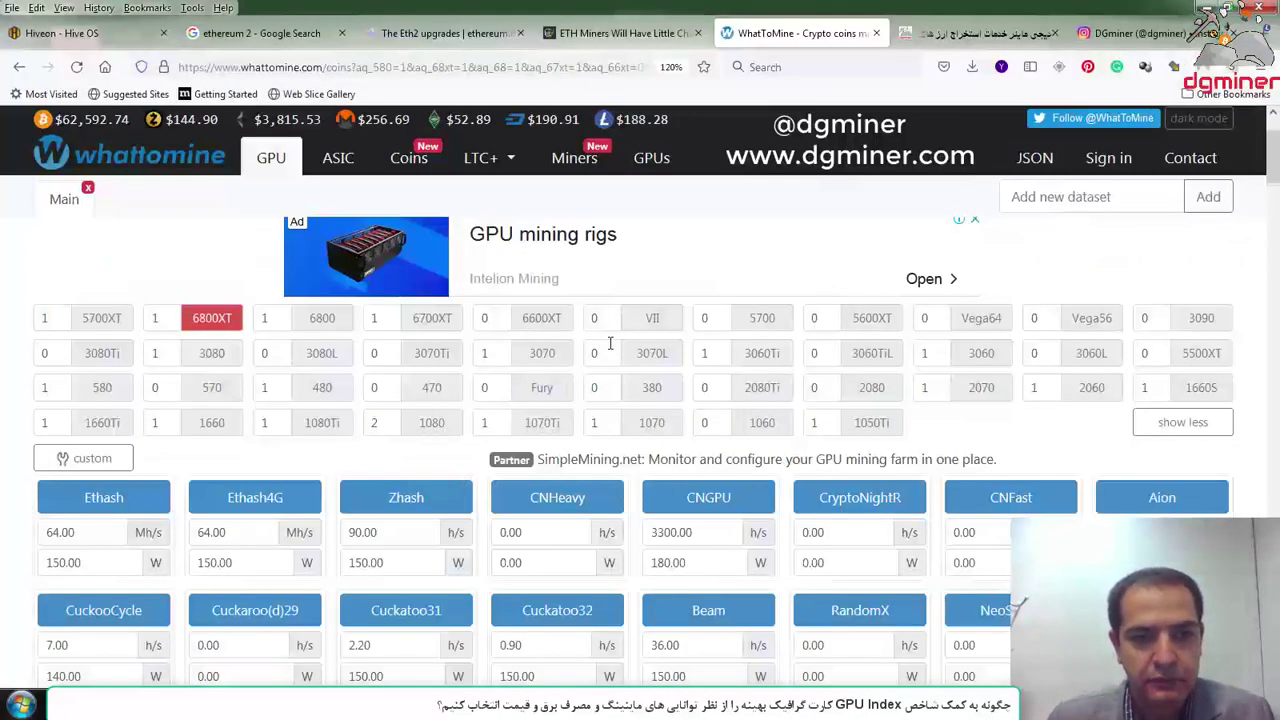
- Switch to WhatToMine, calculate the 6800XT's profitability, and enter its Ethereum revenue, 4.68, in cell B4 of the Excel sheet
scroll(640, 363, down, 5)
click(1072, 347)
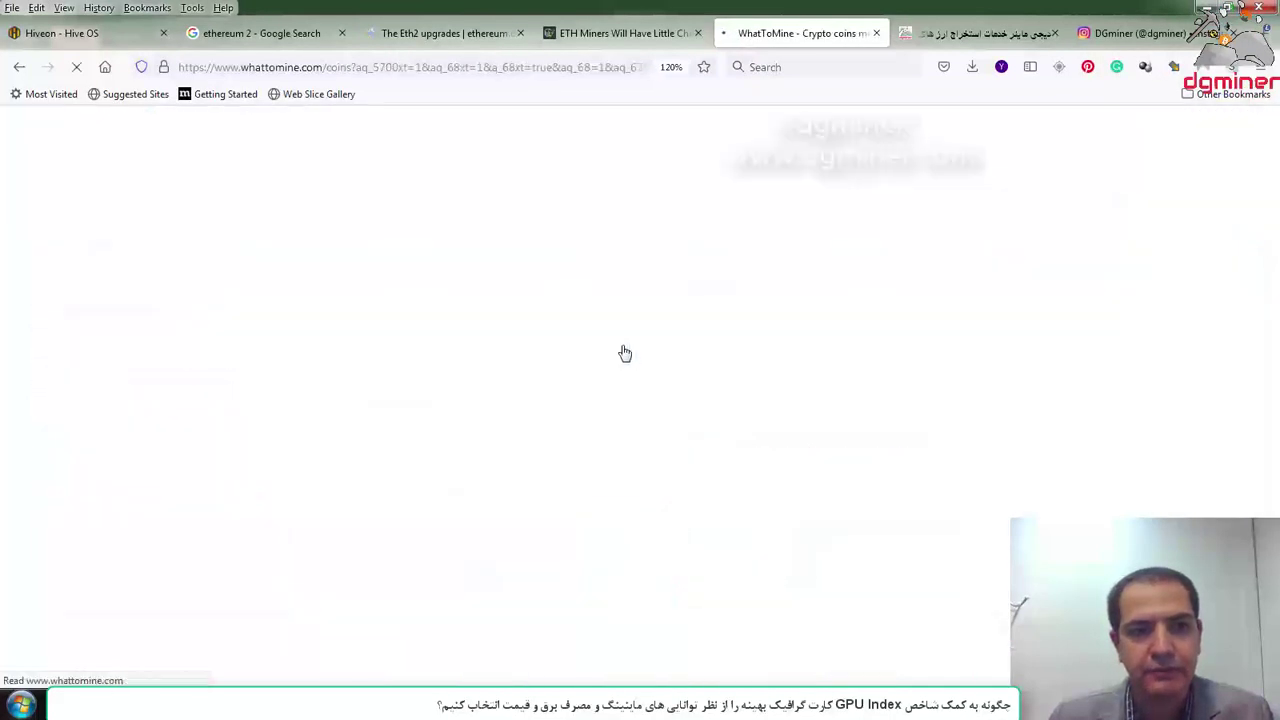
scroll(622, 352, down, 5)
scroll(622, 350, down, 4)
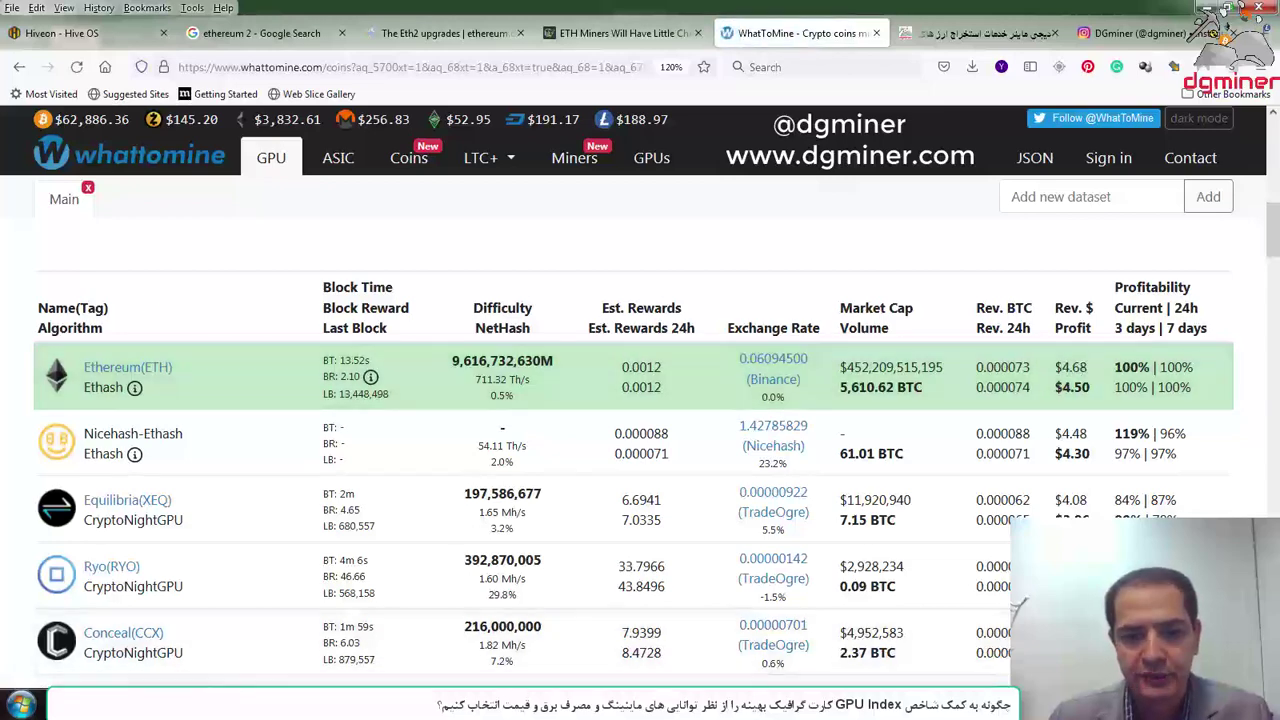
key(alt+Tab)
click(158, 267)
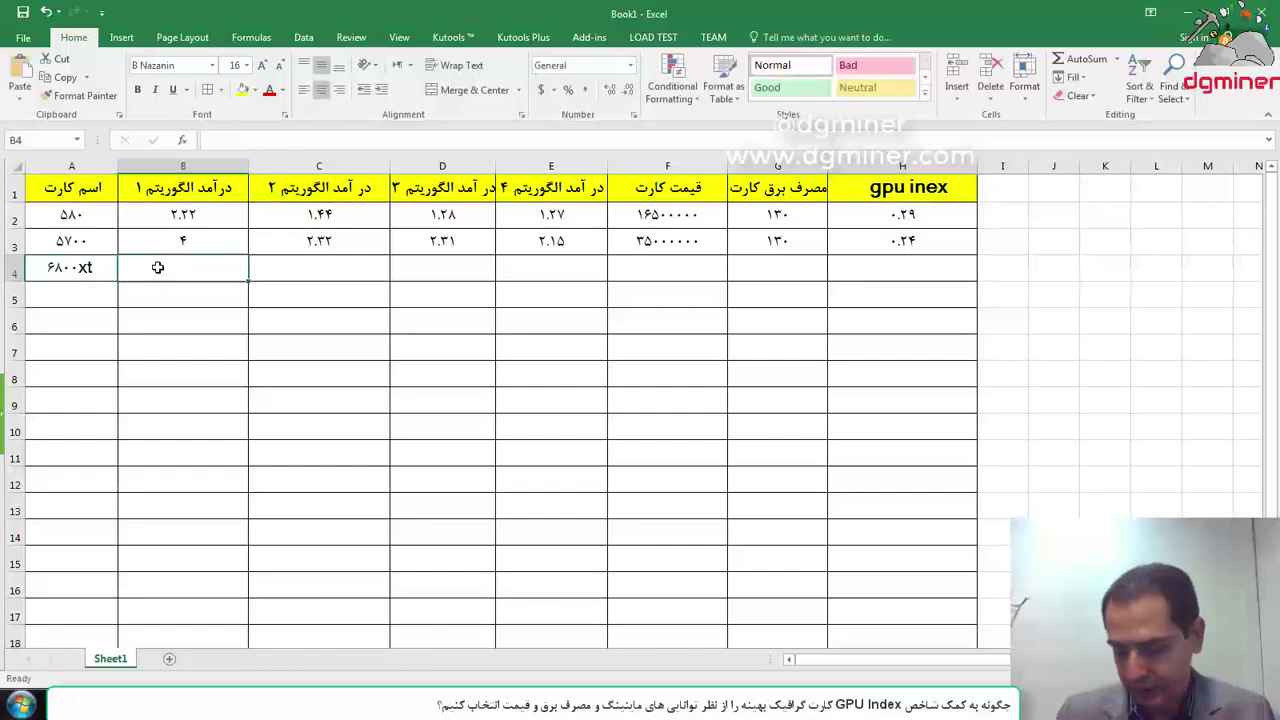
text(4.68)
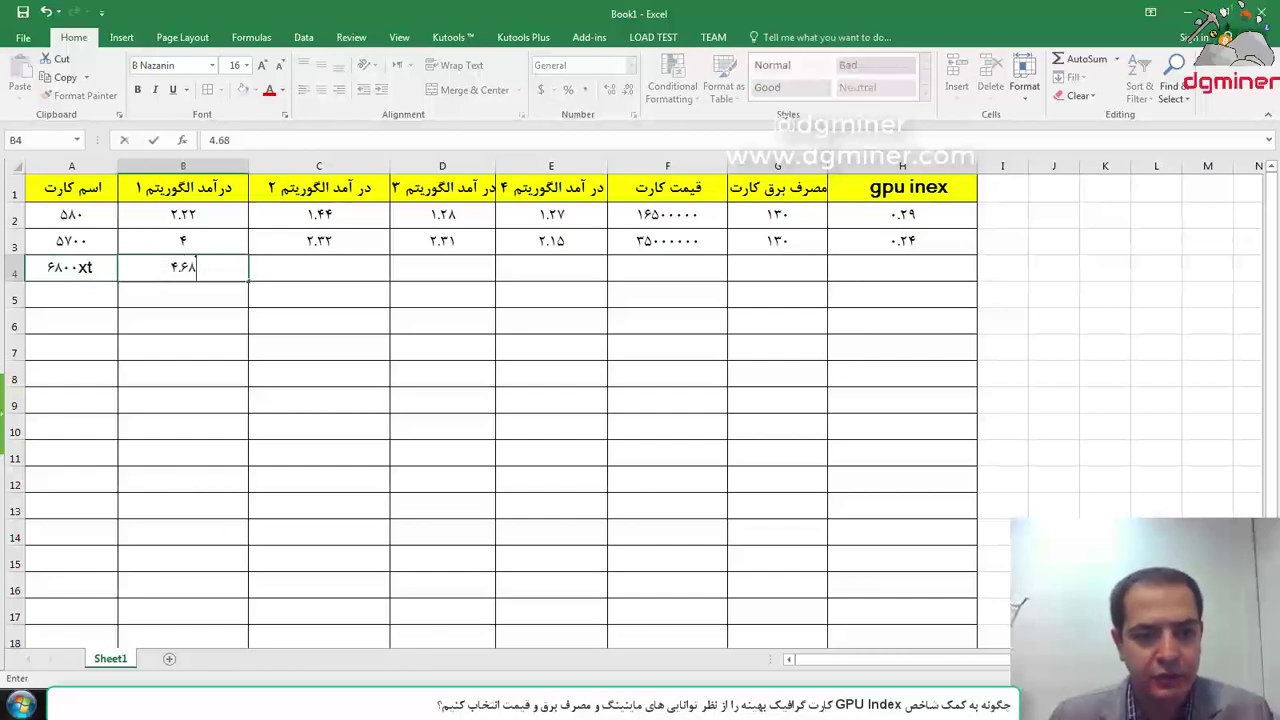
- Look up the 6800XT's Equilibria and Ryo revenues on WhatToMine and enter 4.08 in C4 and 3.92 in D4 of the Excel sheet
key(alt+Tab)
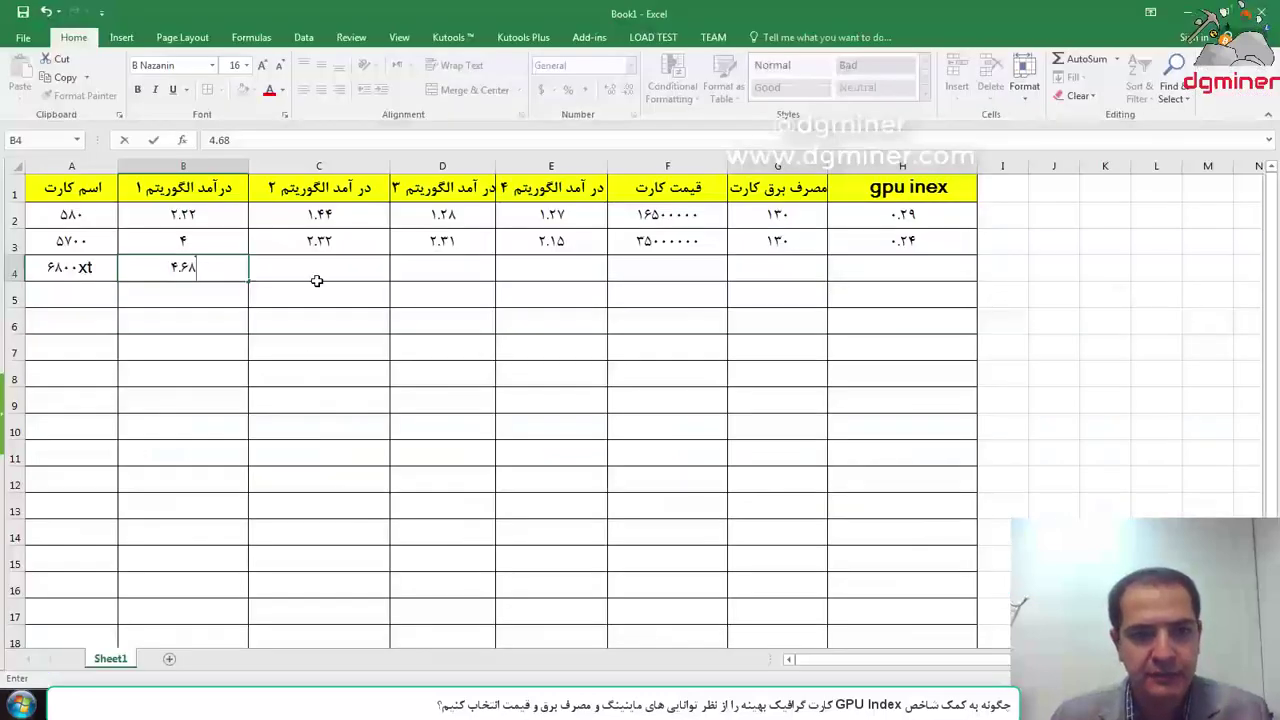
click(318, 262)
text(4.08)
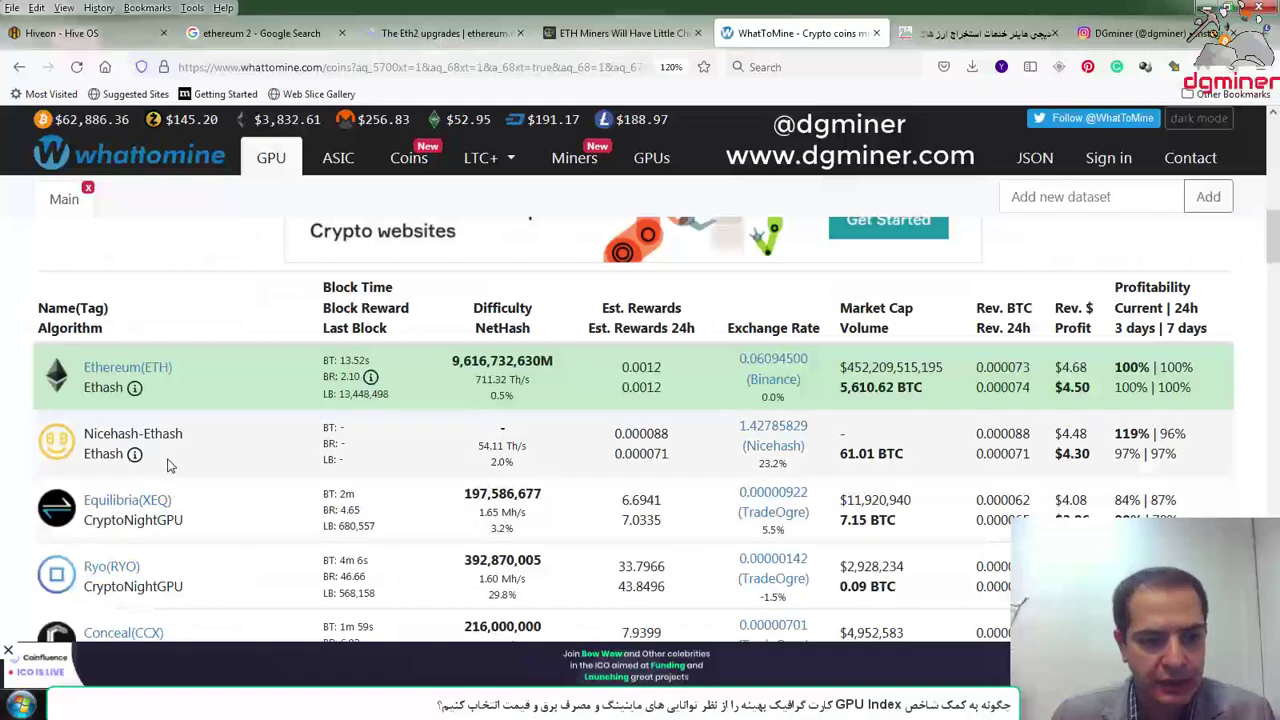
scroll(160, 466, down, 2)
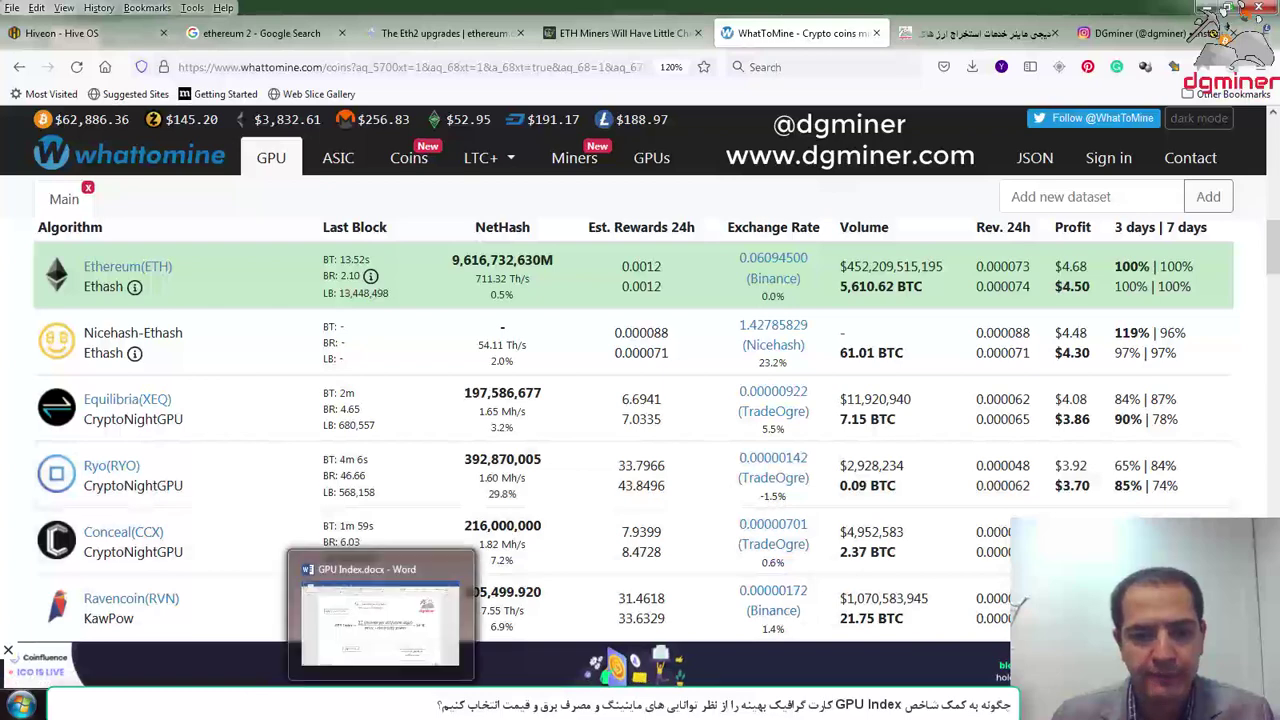
click(380, 705)
click(465, 268)
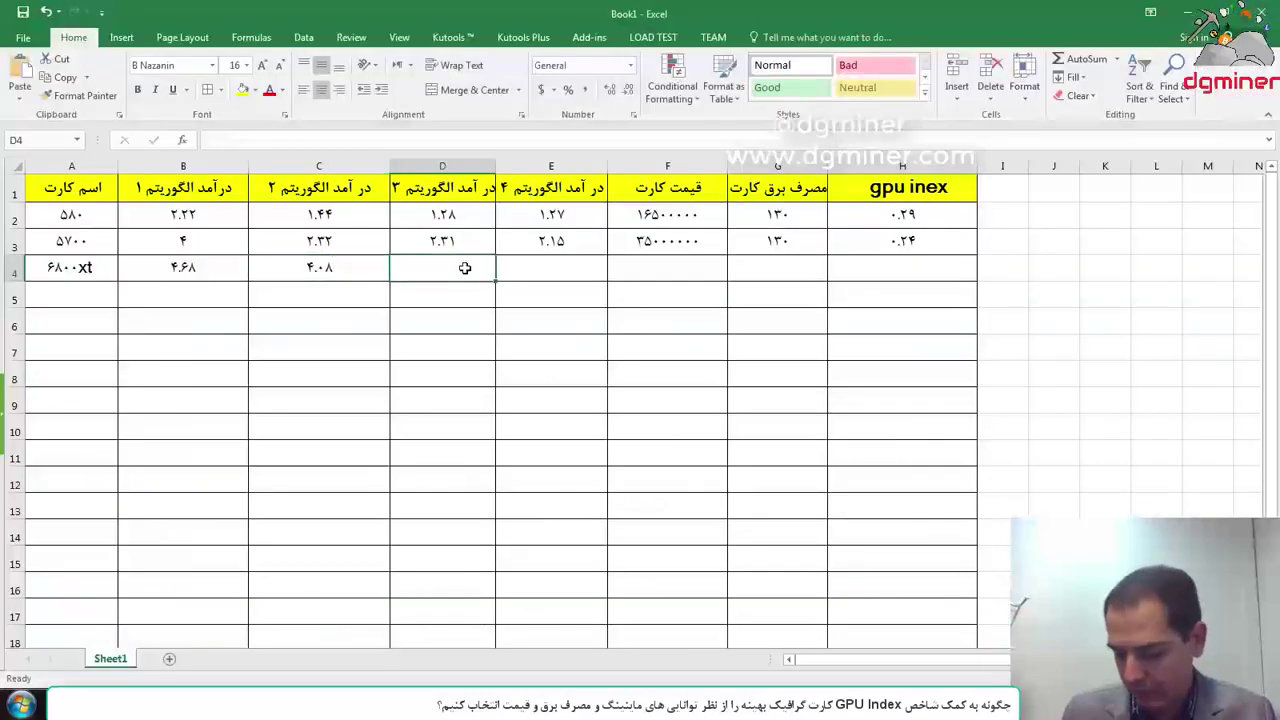
text(3.92)
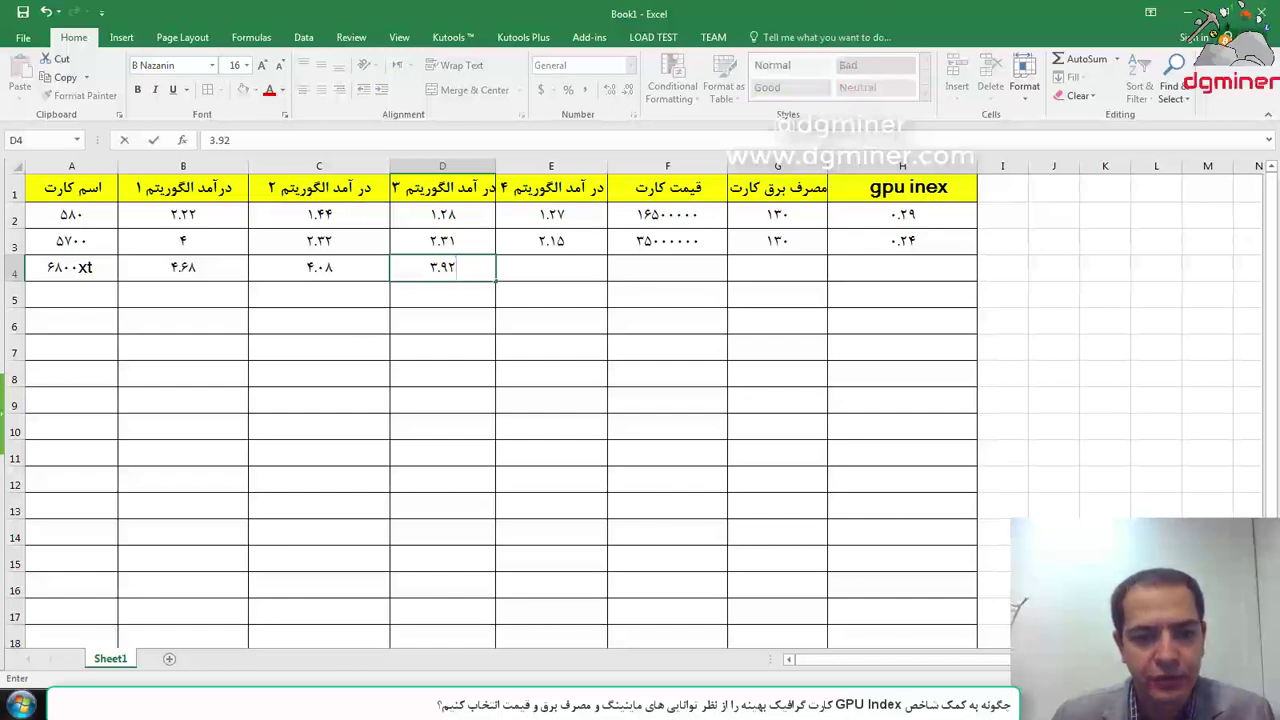
- Look up the 6800XT's fourth algorithm income on WhatToMine and enter 3.64 in cell E4 of the Excel sheet
key(alt+Tab)
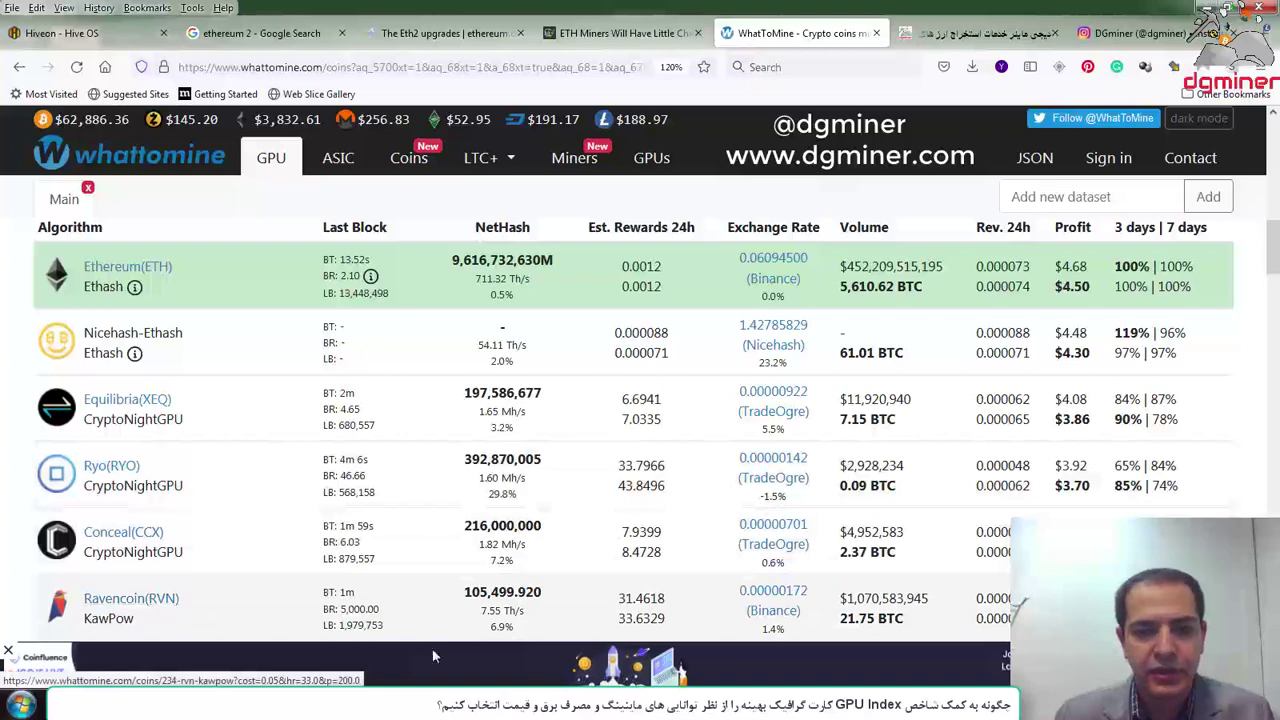
key(alt+Tab)
click(535, 263)
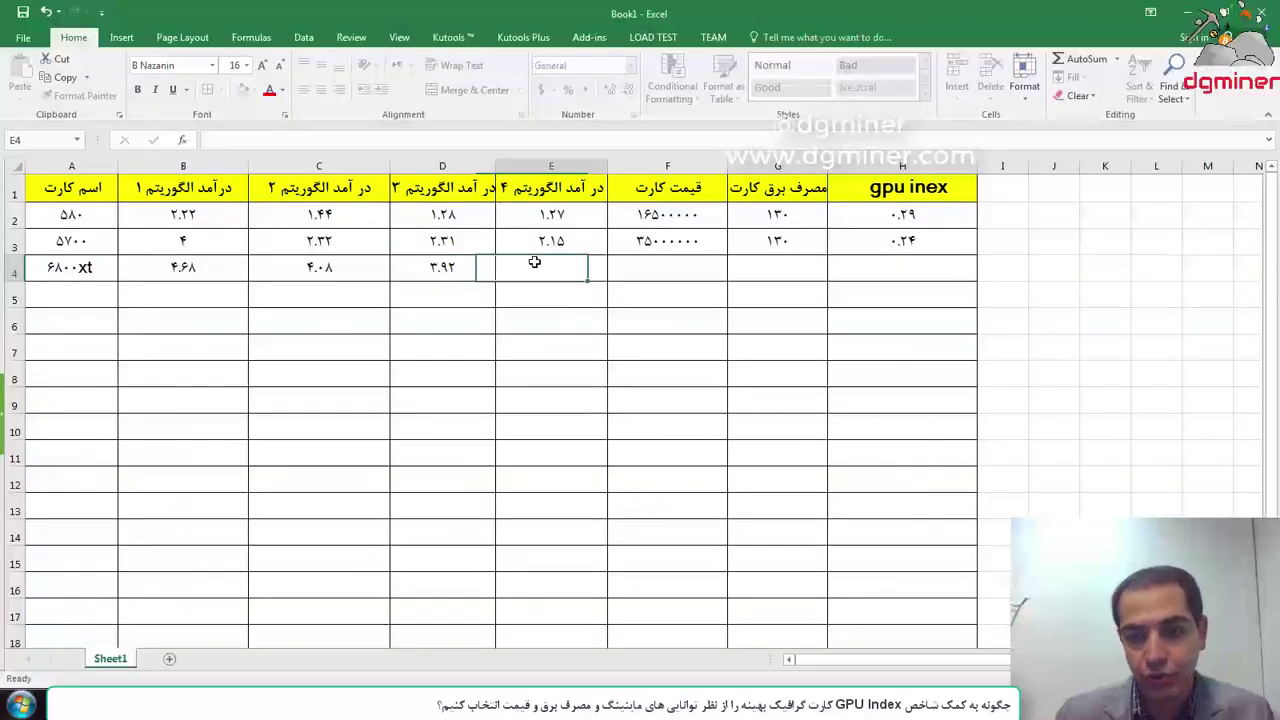
text(3.64)
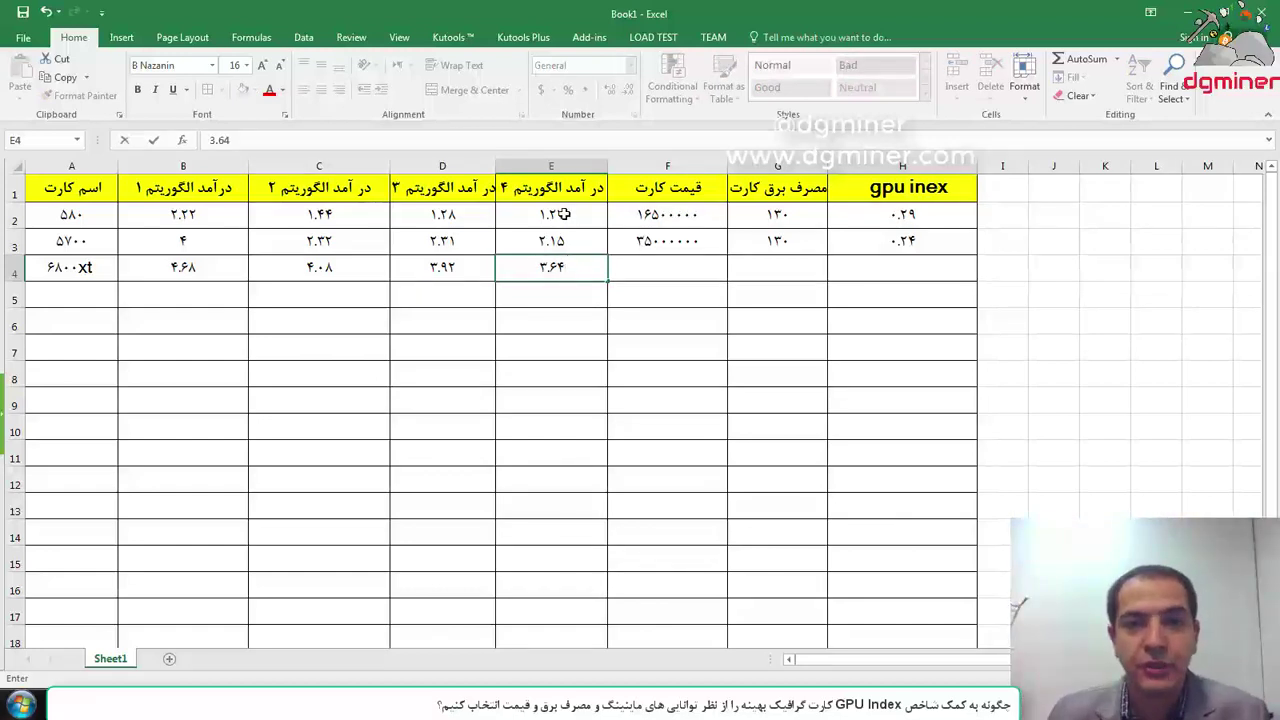
- Enter 49000000 as the 6800xt card's price in cell F4
click(637, 273)
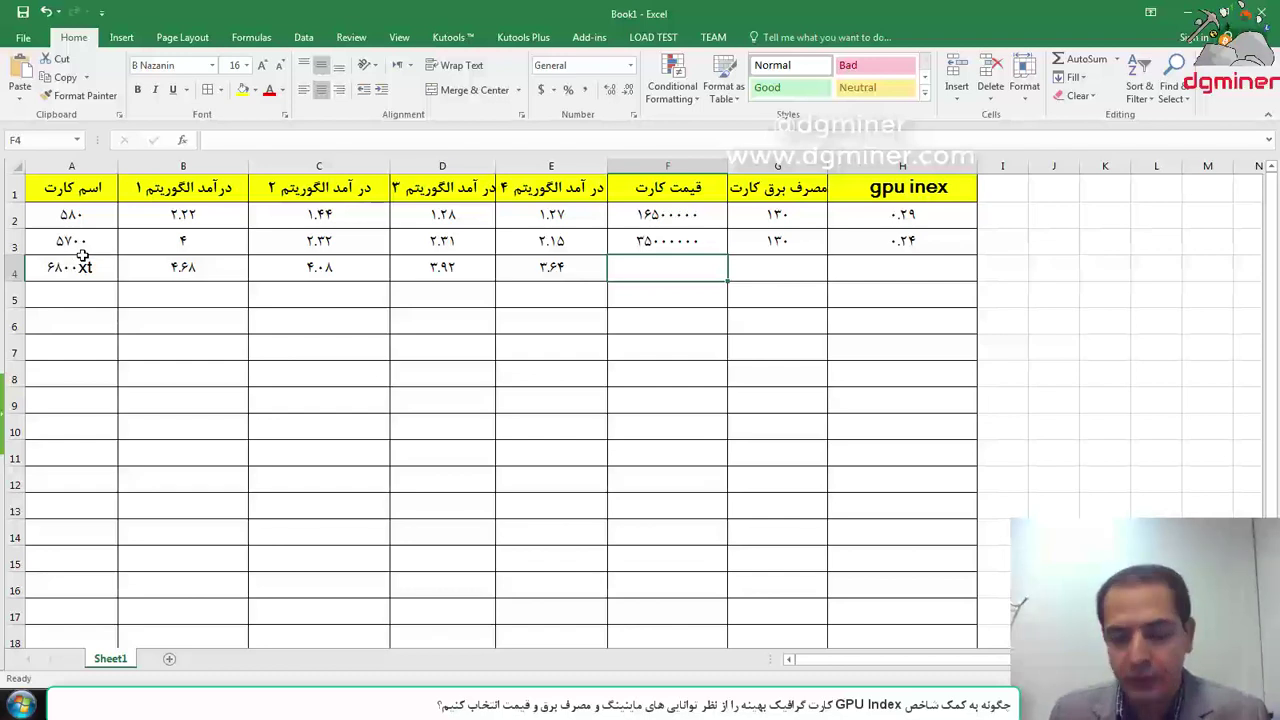
text(49)
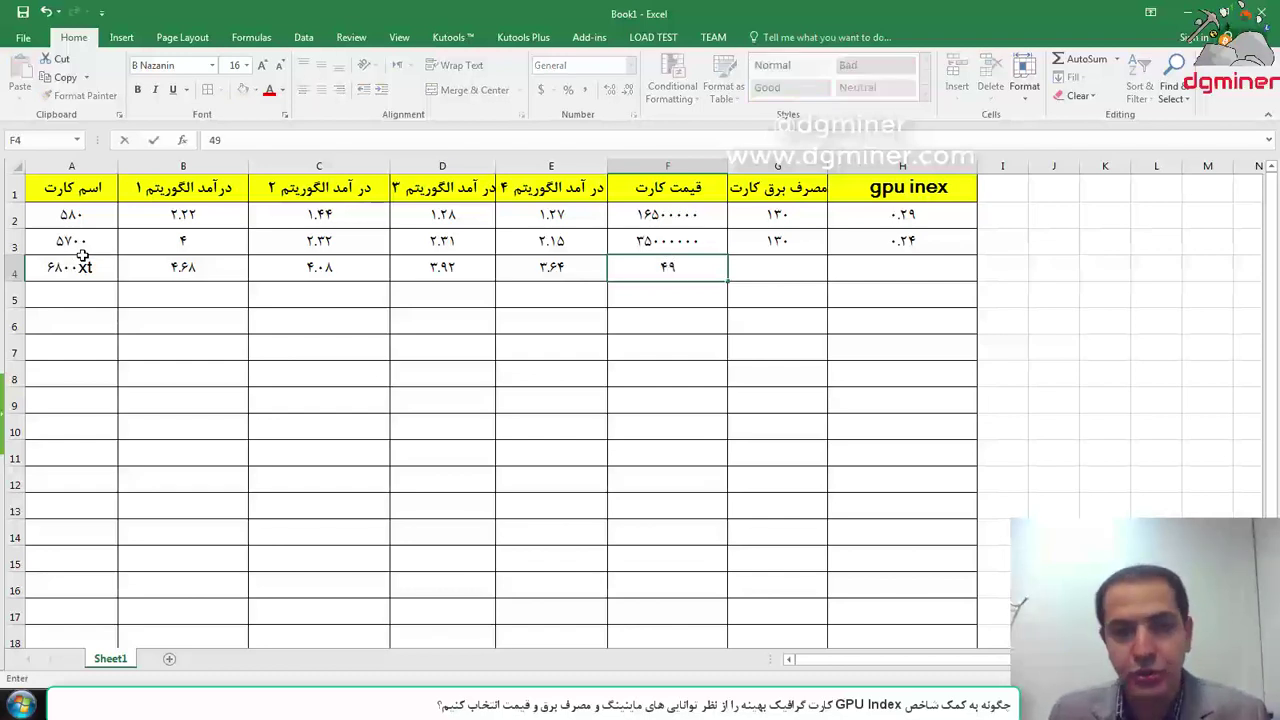
text(000000)
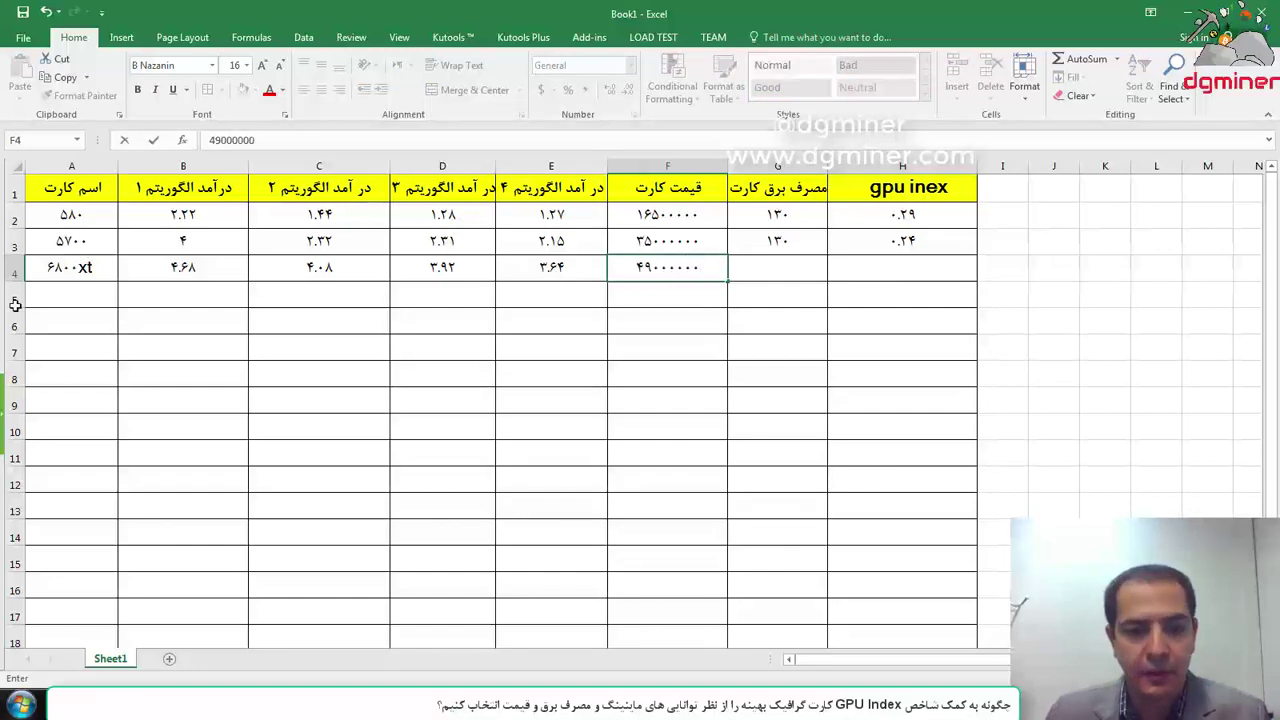
- Look up the 6800XT's Ethash power on WhatToMine and enter 150 in cell G4 of the Excel sheet
key(alt+Tab)
scroll(256, 492, up, 10)
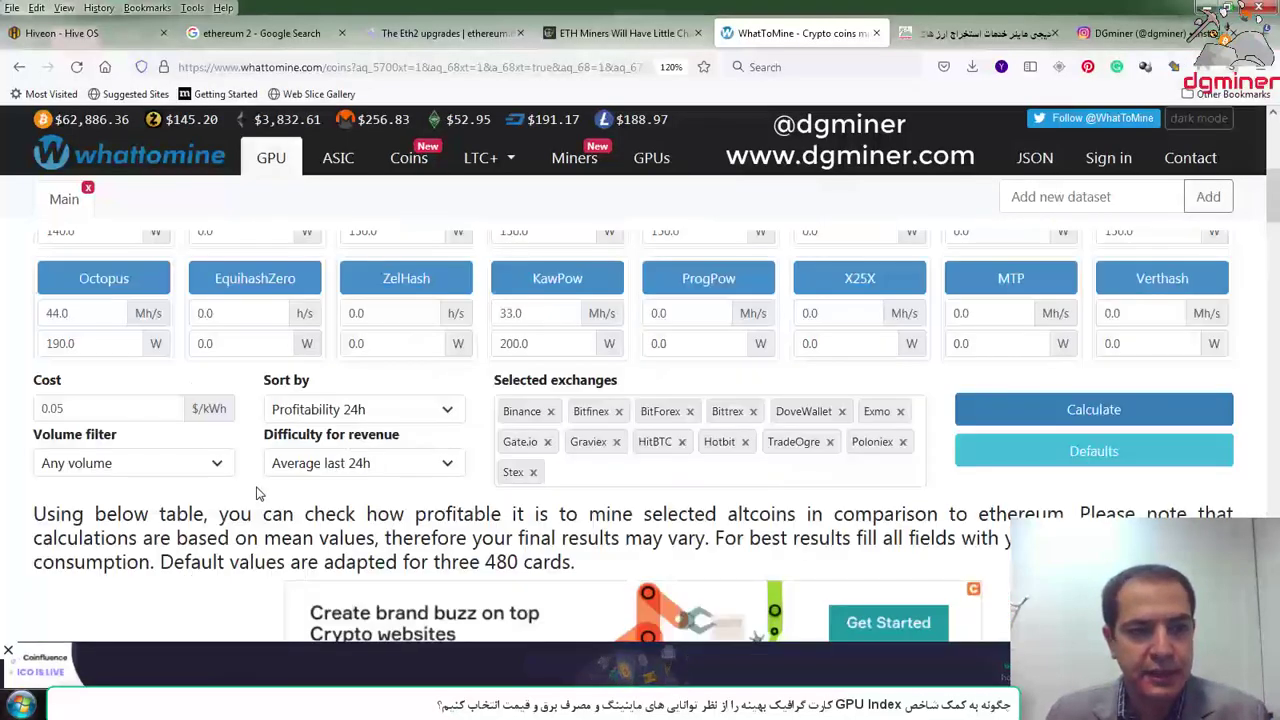
scroll(256, 492, up, 1)
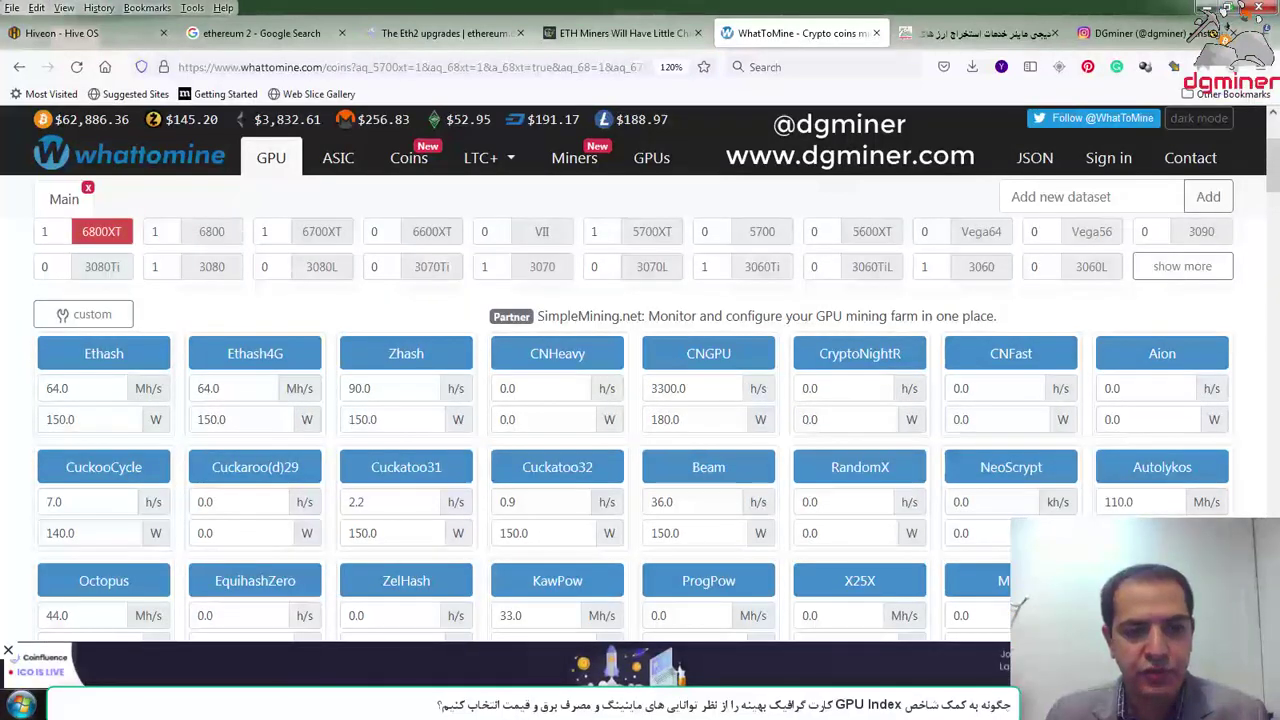
click(432, 706)
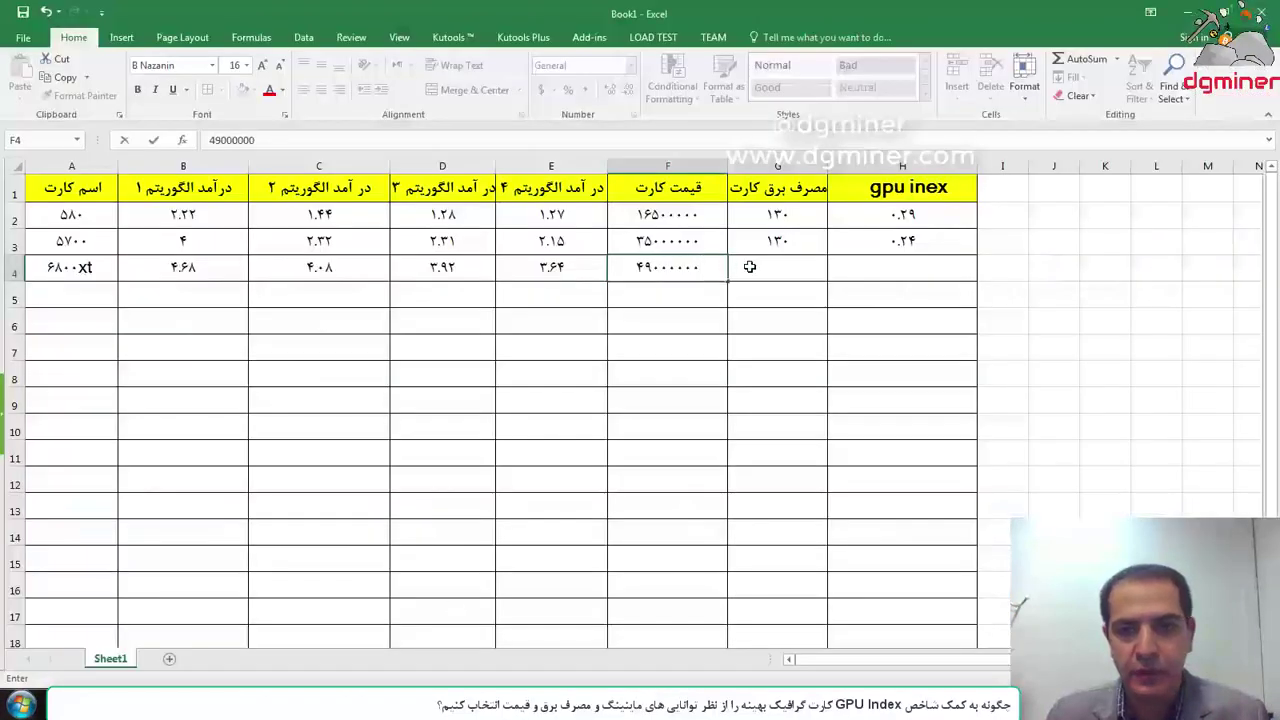
click(750, 267)
text(150)
click(1226, 285)
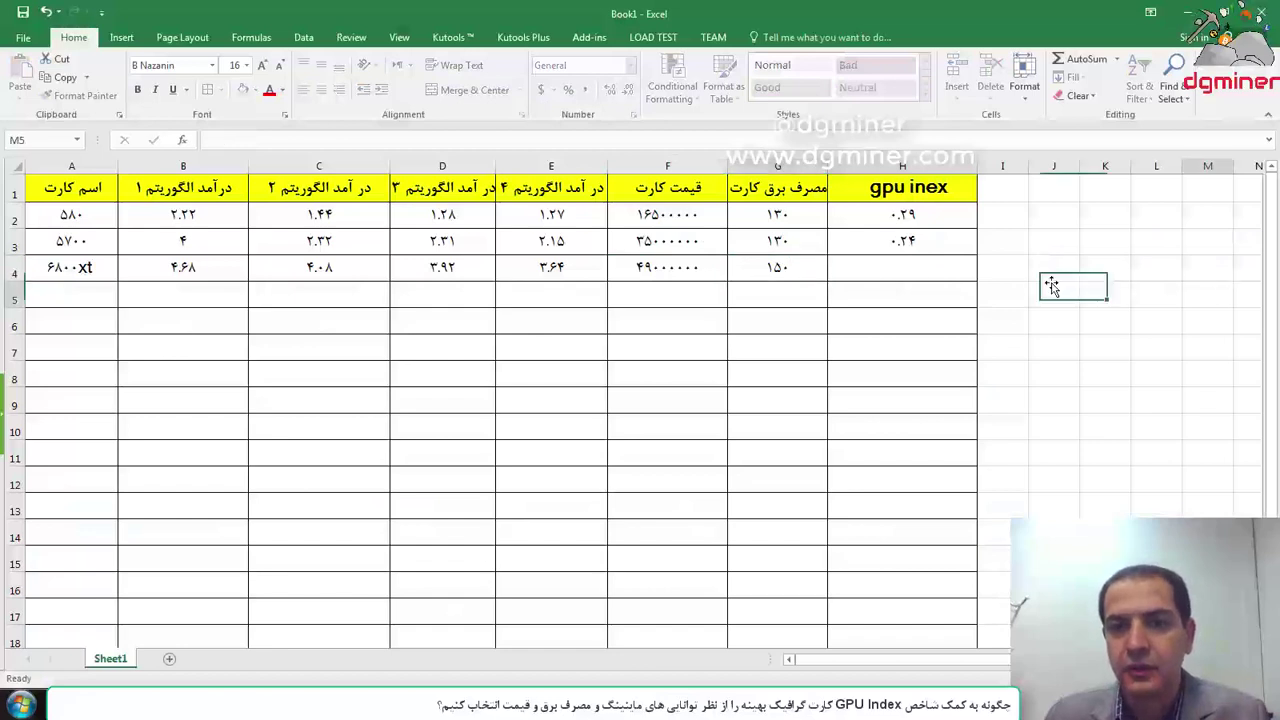
- Copy the gpu inex formula from H3 down to H4 for the 6800xt card
click(930, 233)
drag(978, 256, 979, 283)
click(1067, 283)
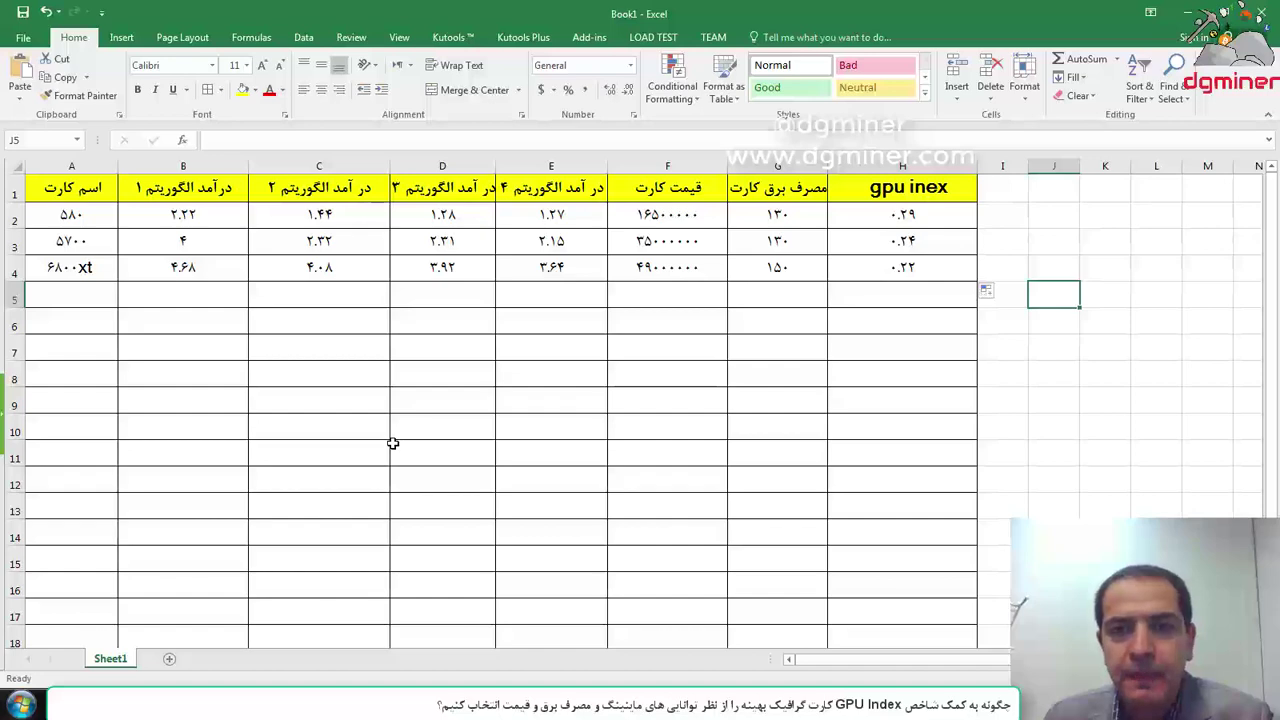
- Switch to WhatToMine, select one 3060Ti instead of the 6800XT, and calculate its profitability
click(238, 706)
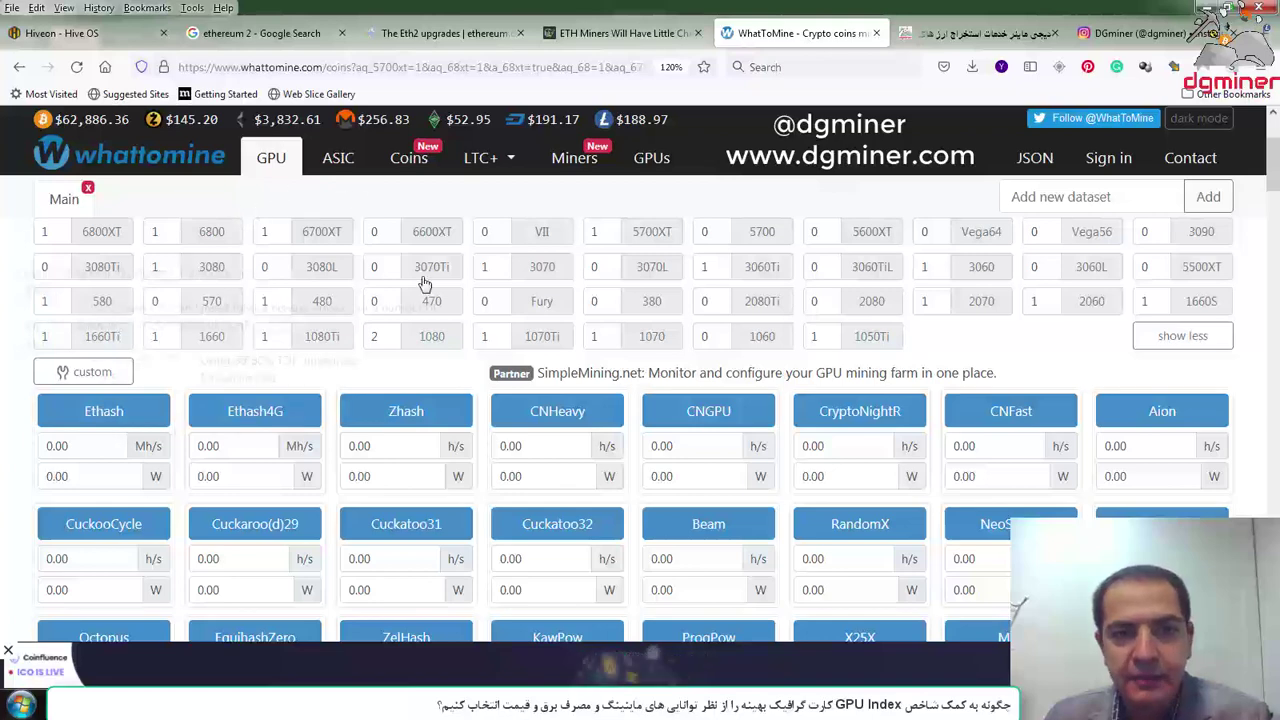
click(780, 268)
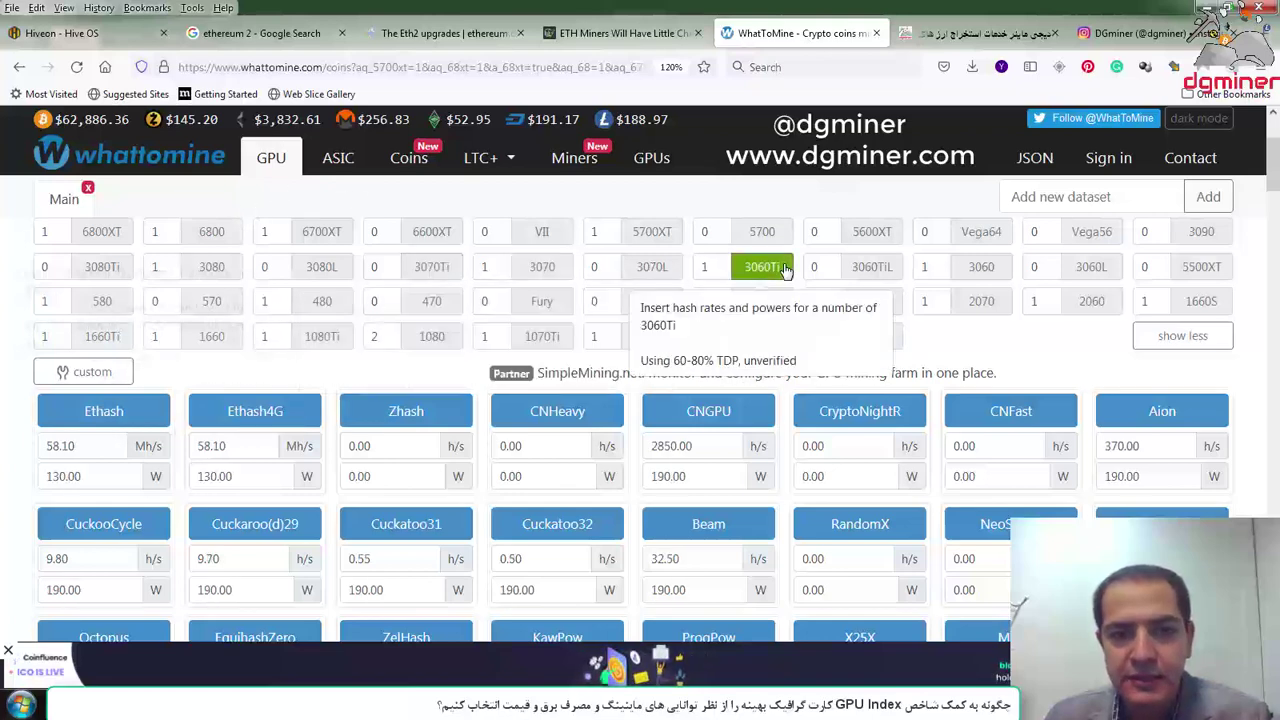
scroll(1048, 482, down, 3)
click(1048, 482)
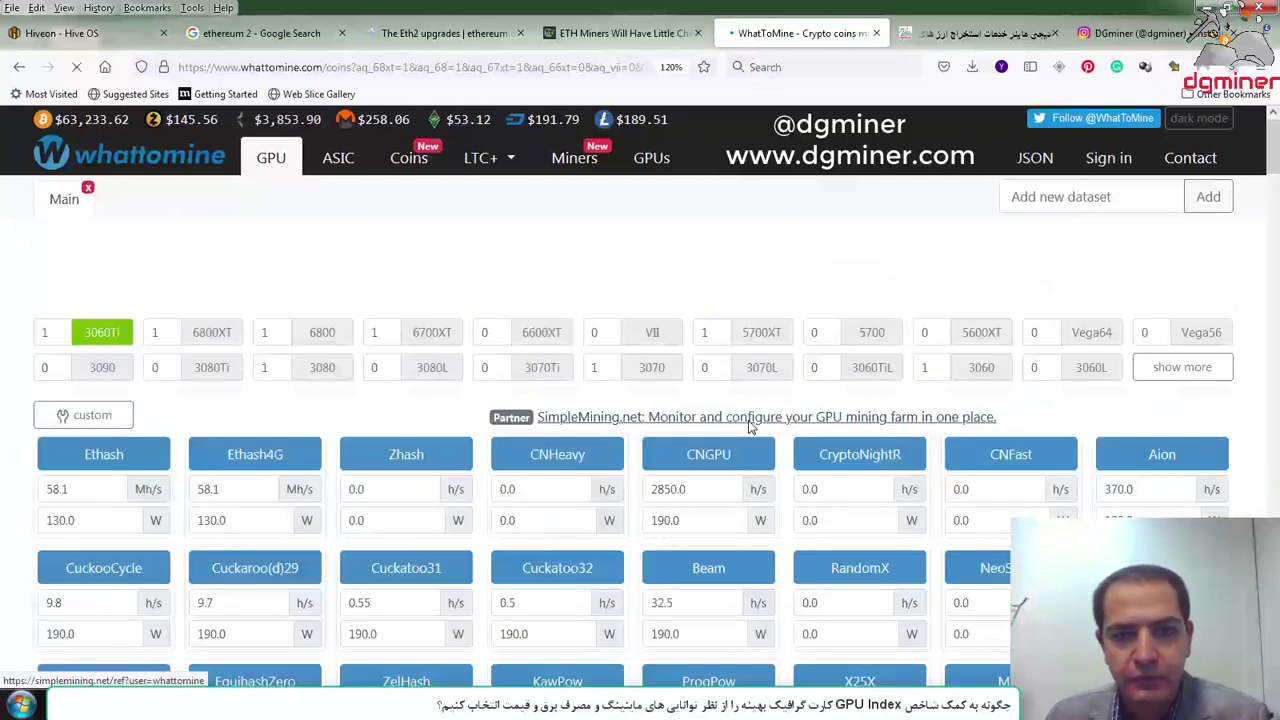
scroll(751, 428, down, 4)
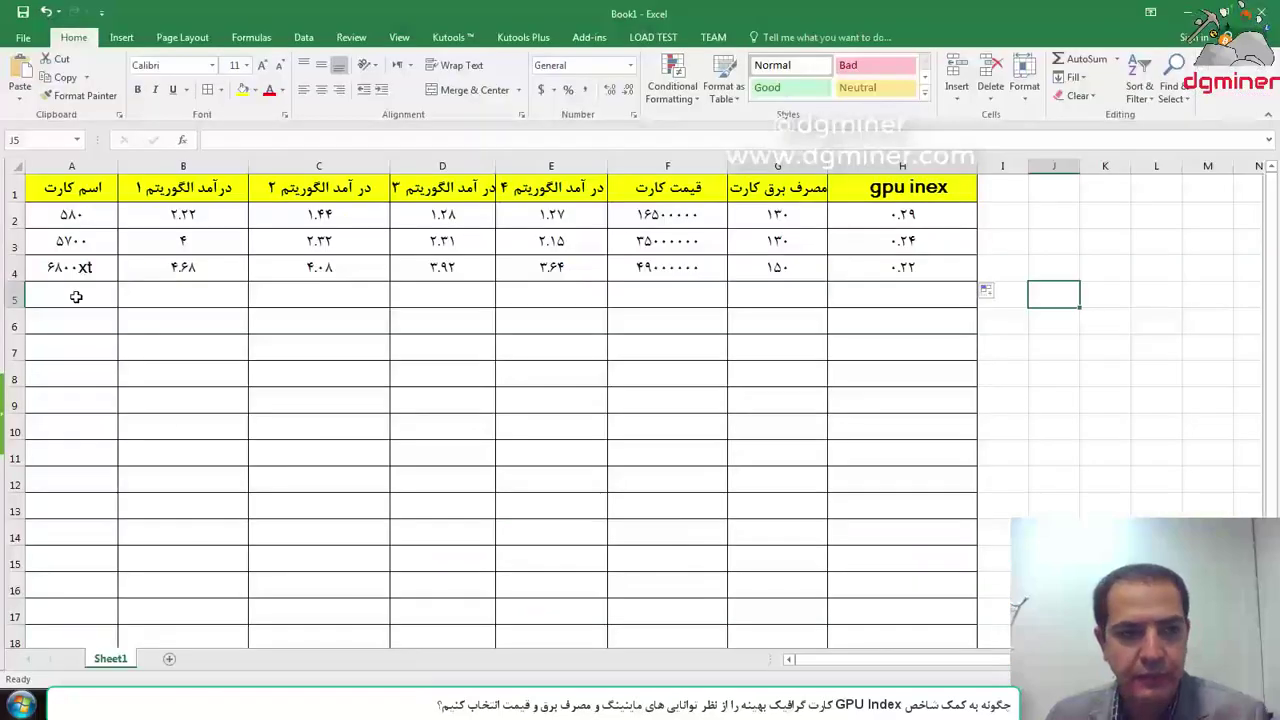
- In the Excel sheet, enter 3060ti as the card name in A5 and 4.27 as its first algorithm income in B5
click(75, 297)
text(2060ti)
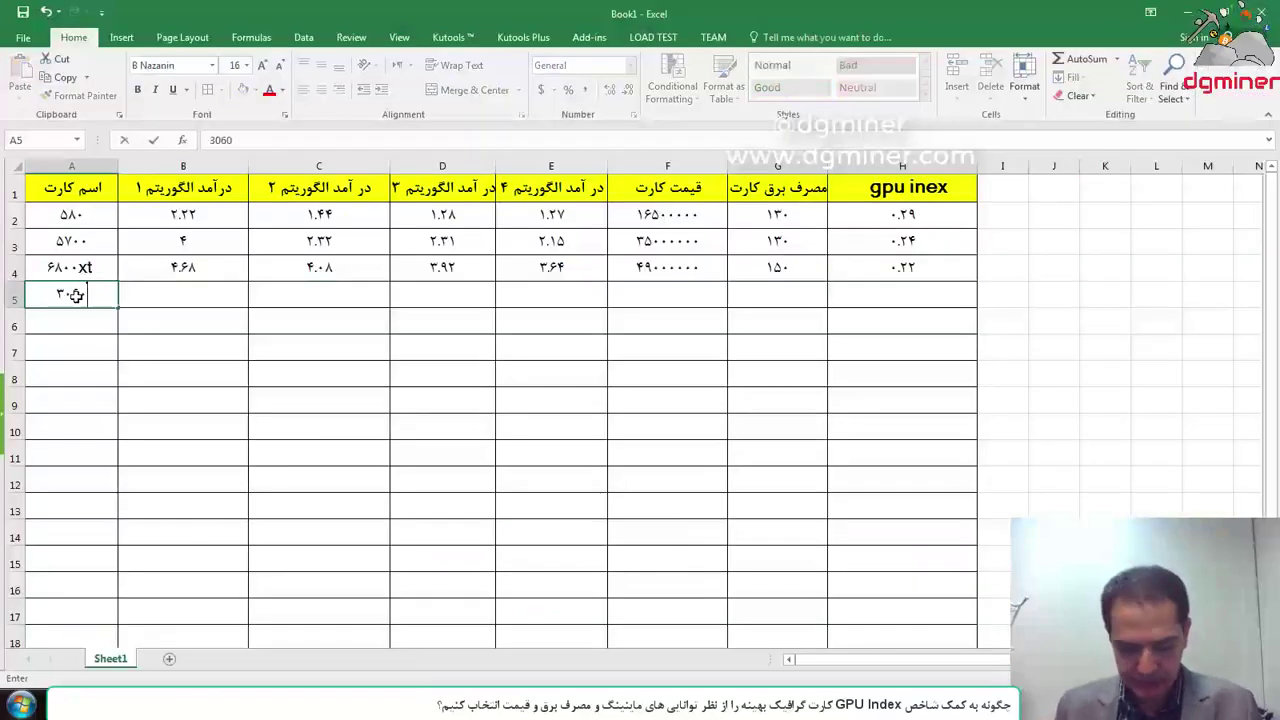
text(4.27)
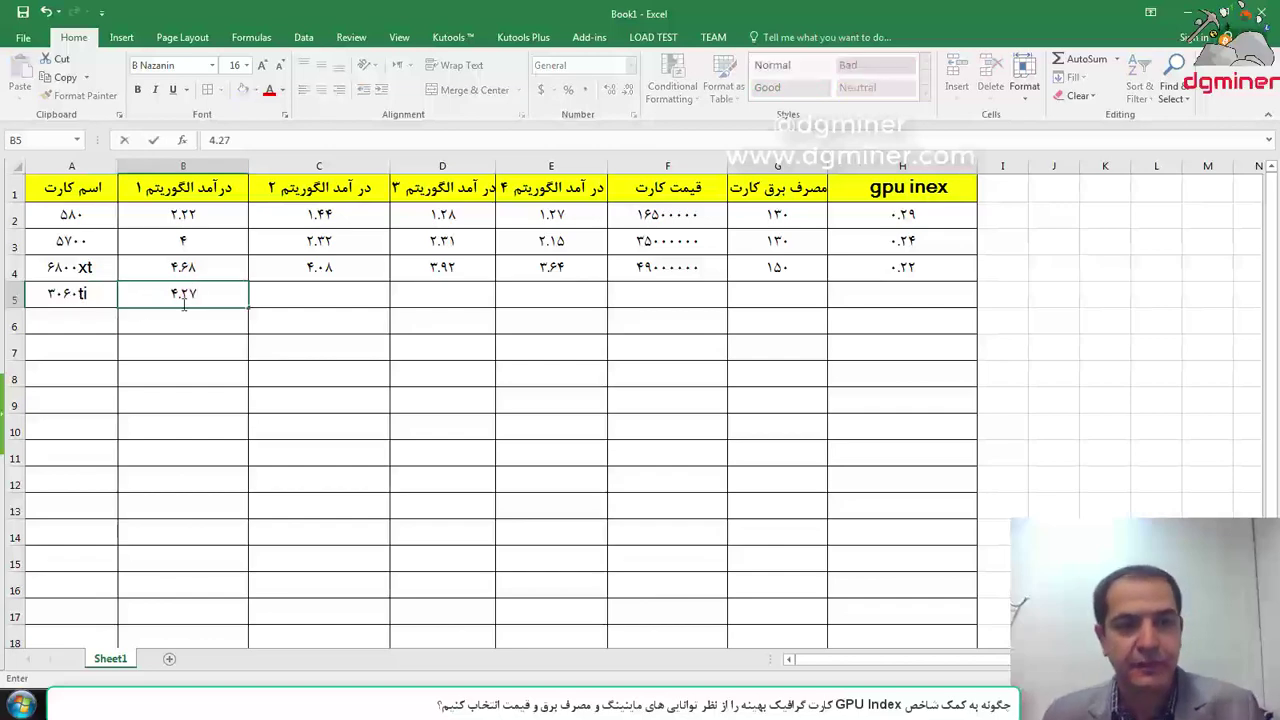
- Look up the 3060Ti's Equilibria revenue on WhatToMine and enter 3.55 in cell C5 of the Excel sheet
key(alt+Tab)
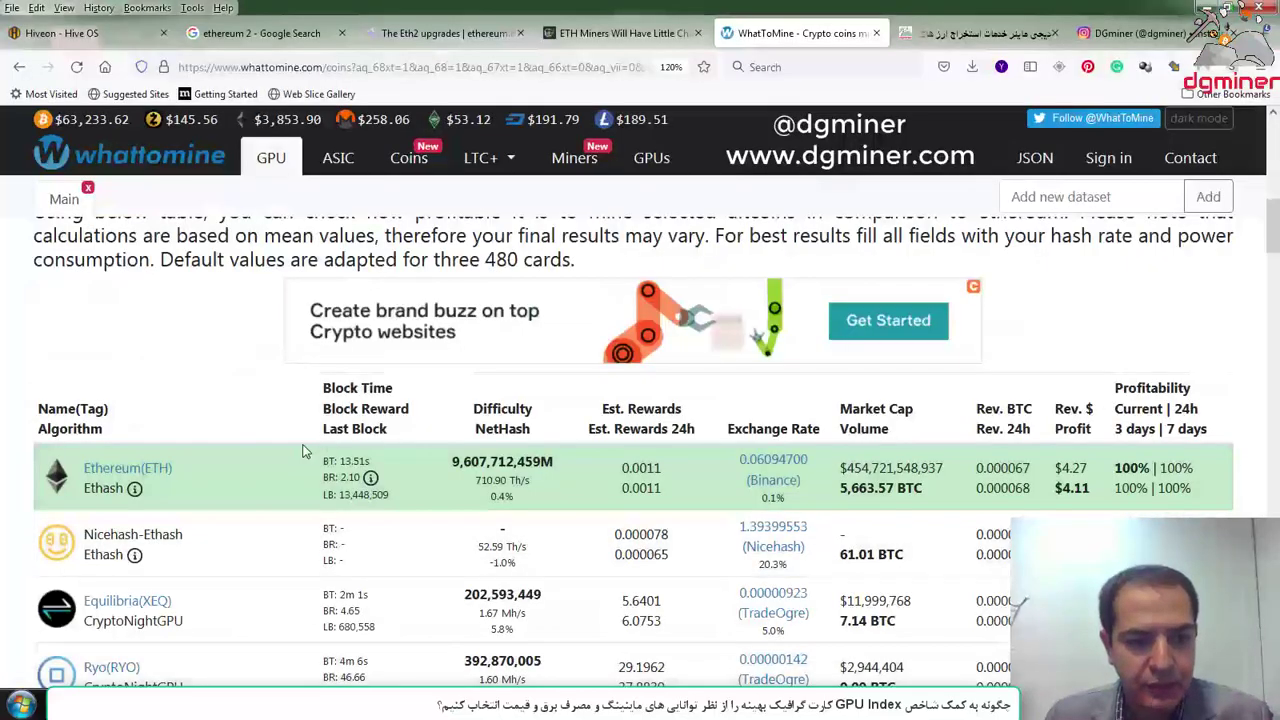
scroll(157, 512, down, 2)
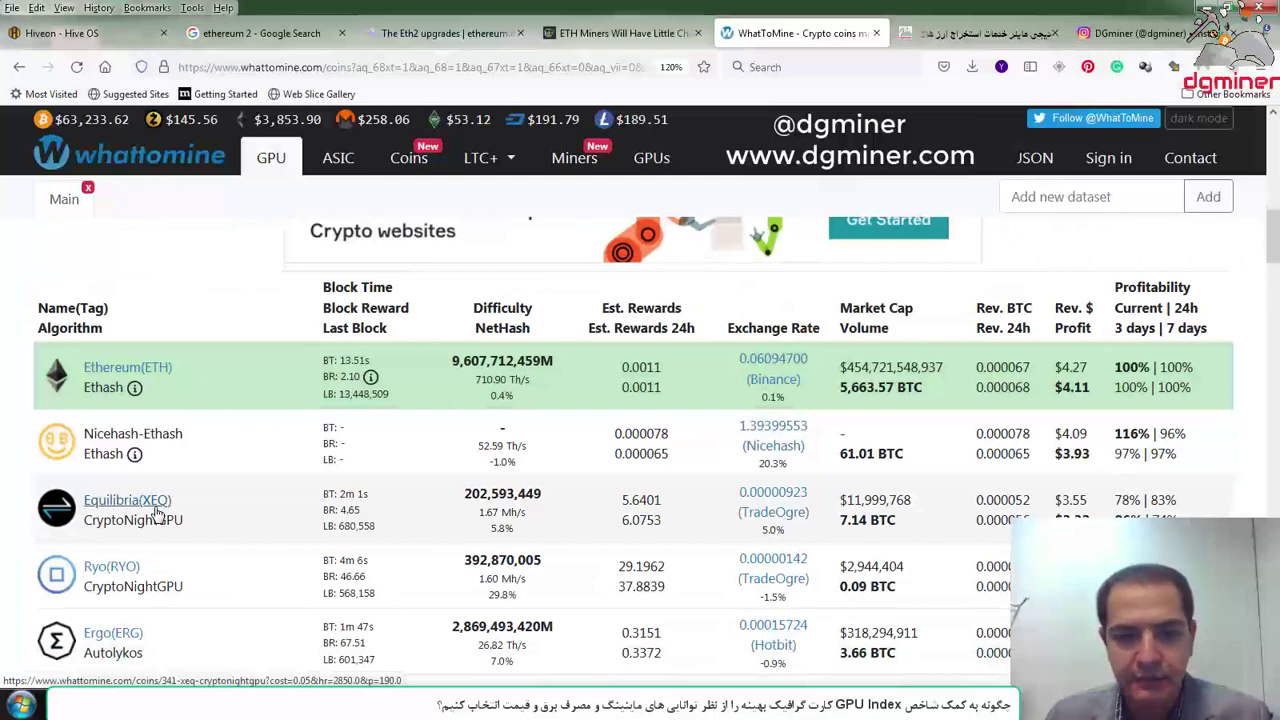
key(alt+Tab)
click(318, 270)
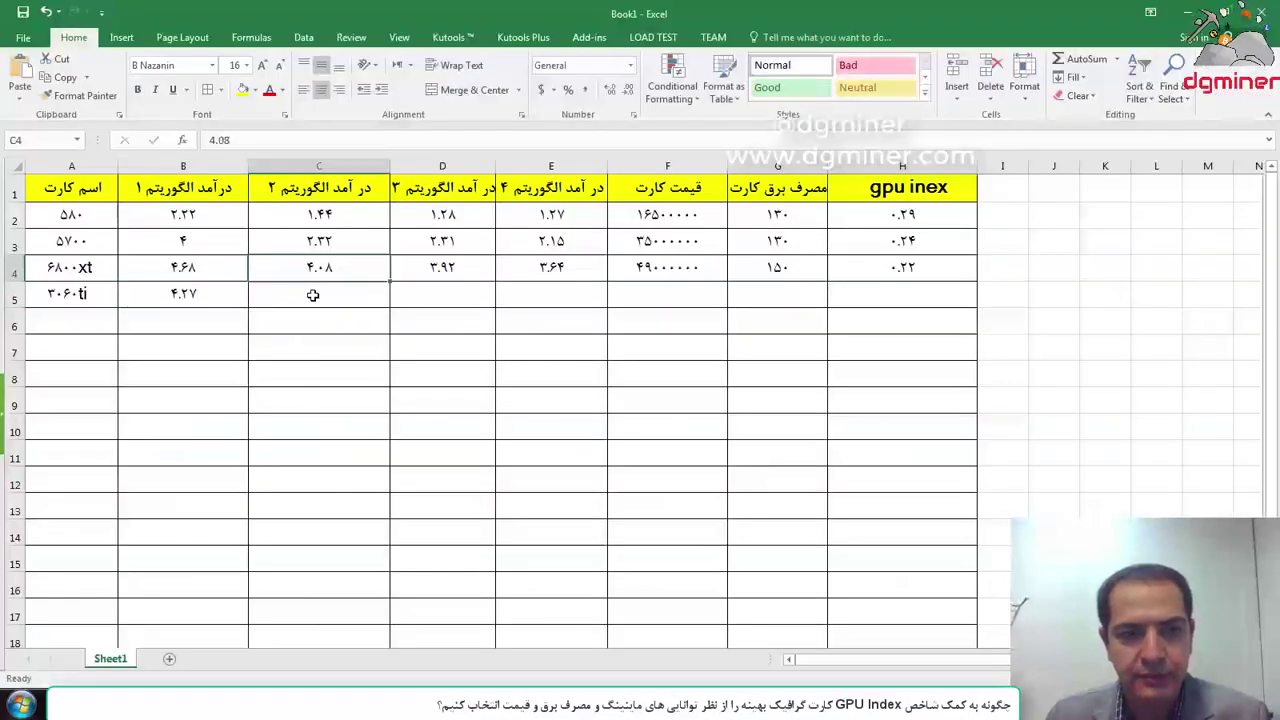
click(313, 295)
text(3.55)
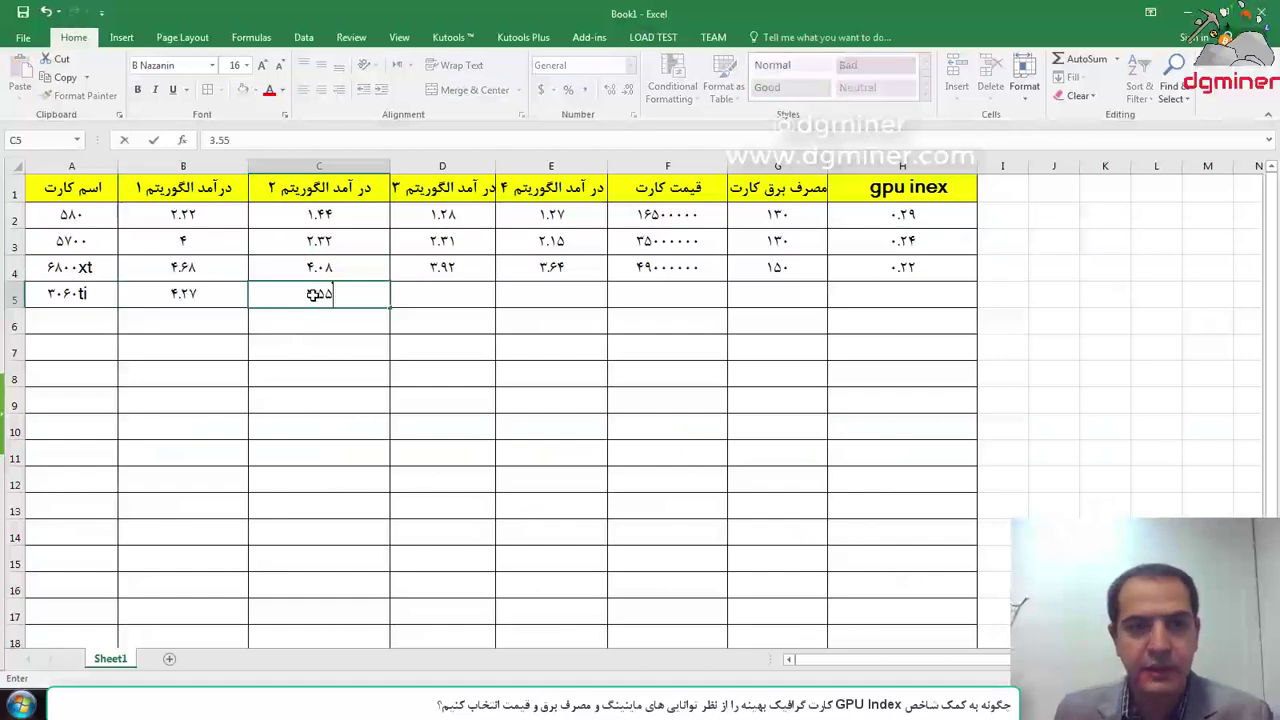
- Look up the 3060Ti's Ryo revenue on WhatToMine and enter 3.4 in cell D5 of the Excel sheet
key(alt+Tab)
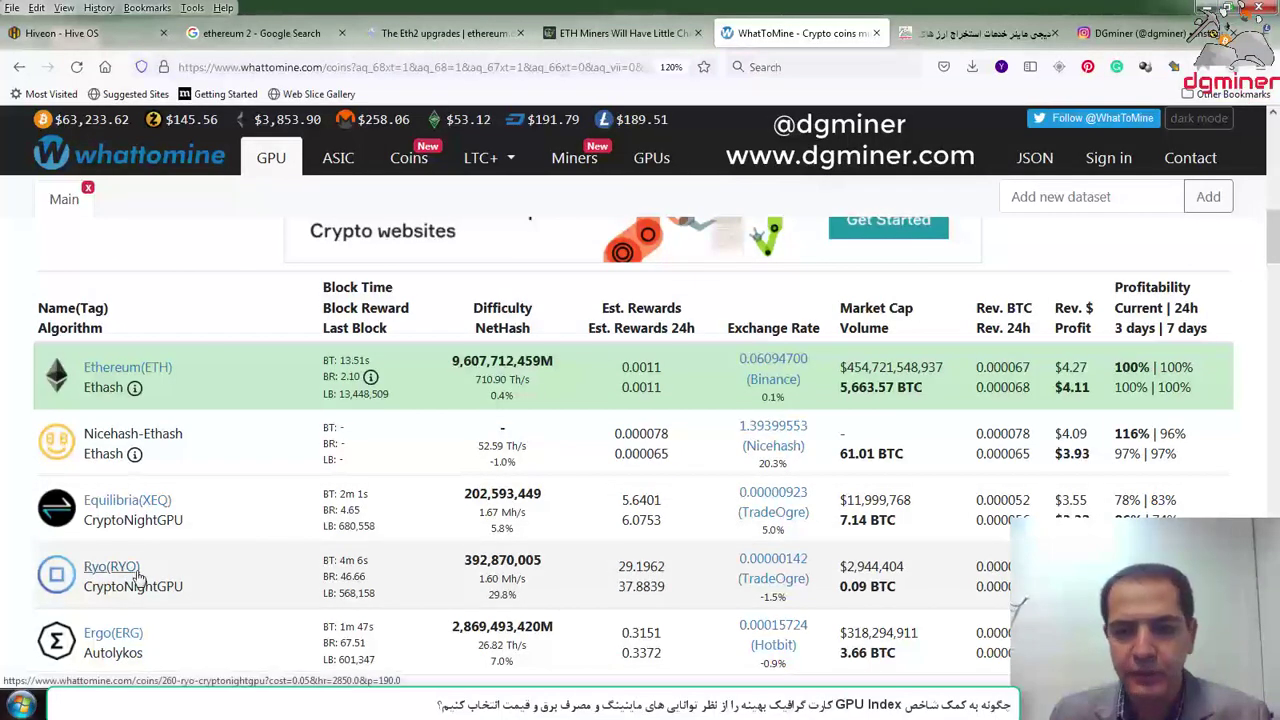
key(alt+Tab)
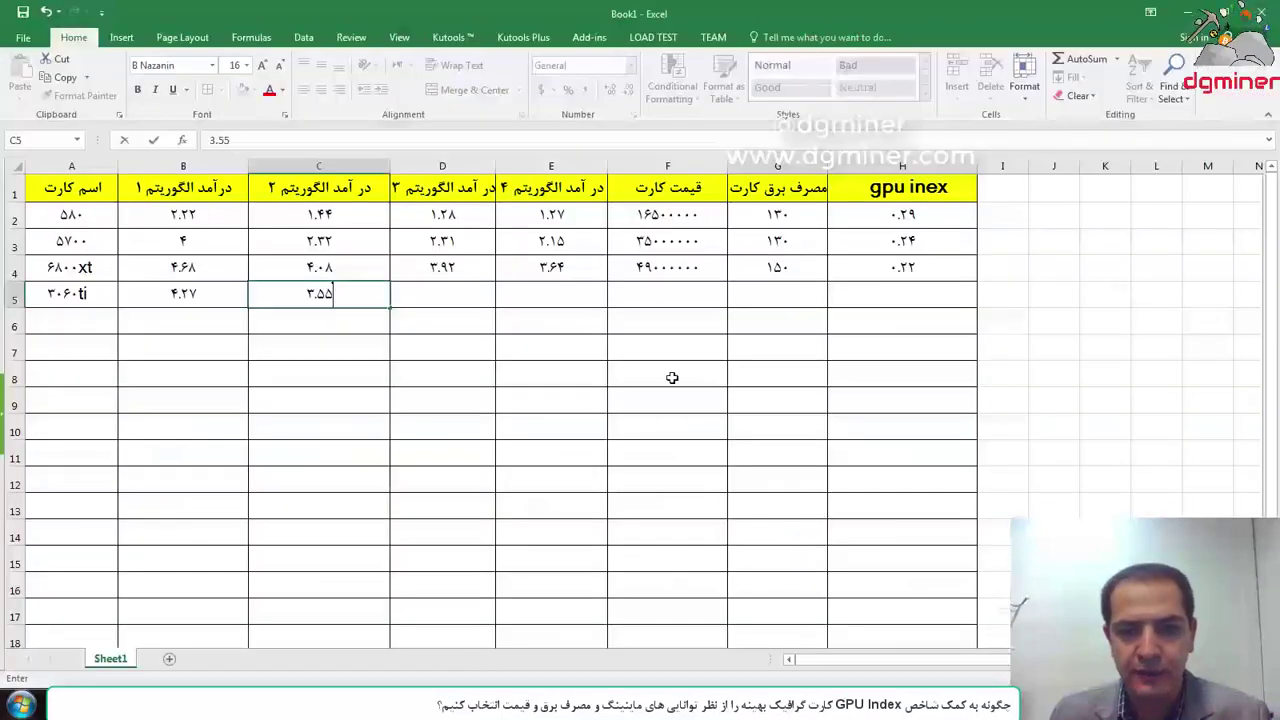
click(446, 294)
text(3.)
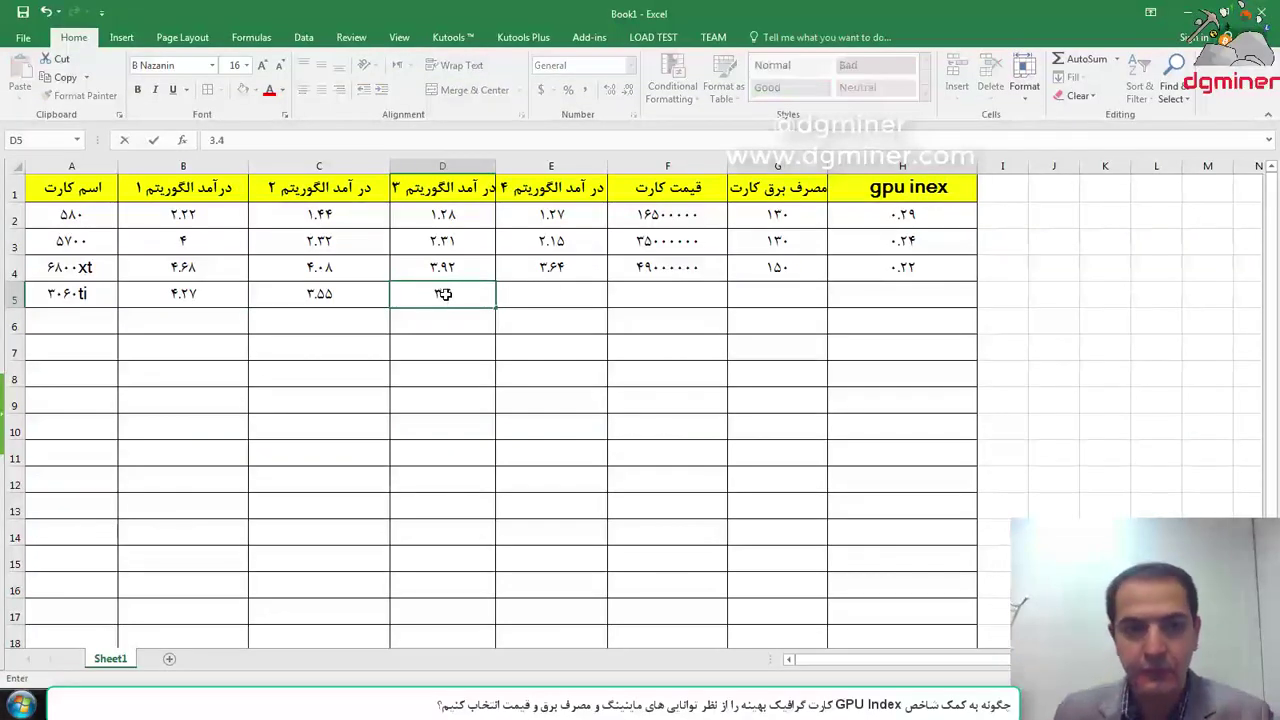
text(4)
click(343, 434)
- Look up the 3060Ti's Ergo revenue on WhatToMine and enter 3.35 in cell E5 of the Excel sheet
key(alt+Tab)
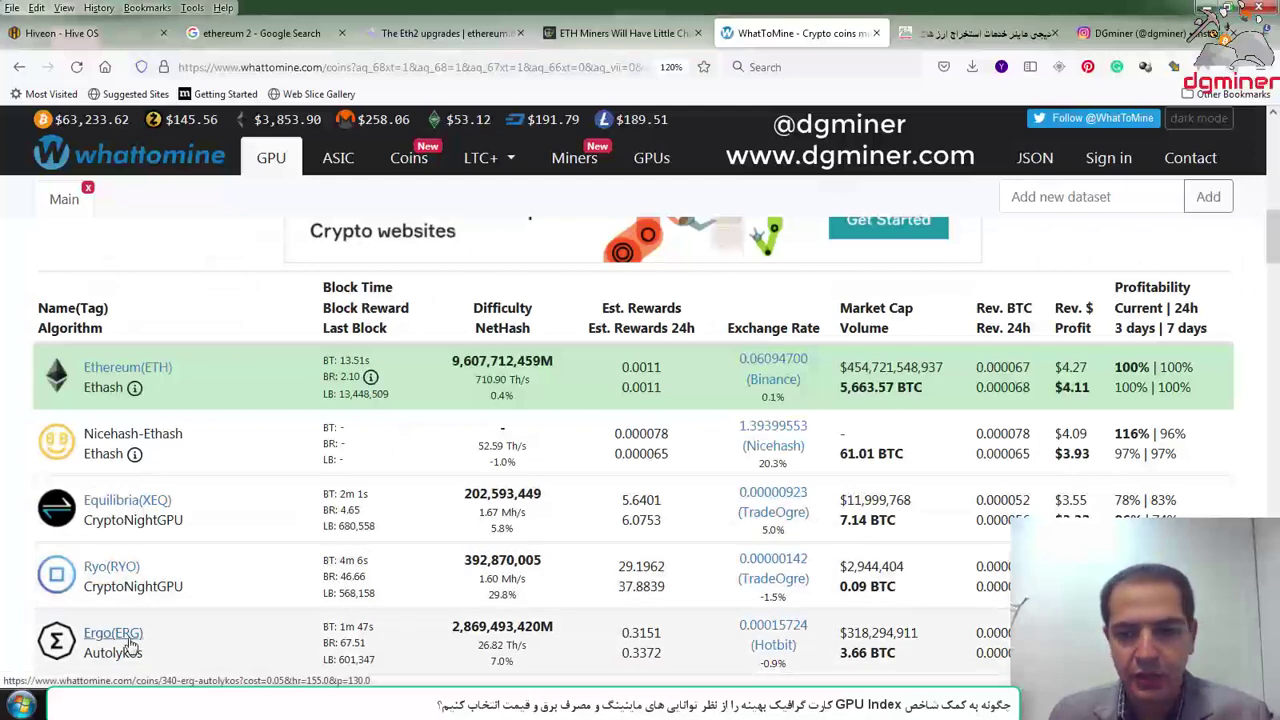
key(alt+Tab)
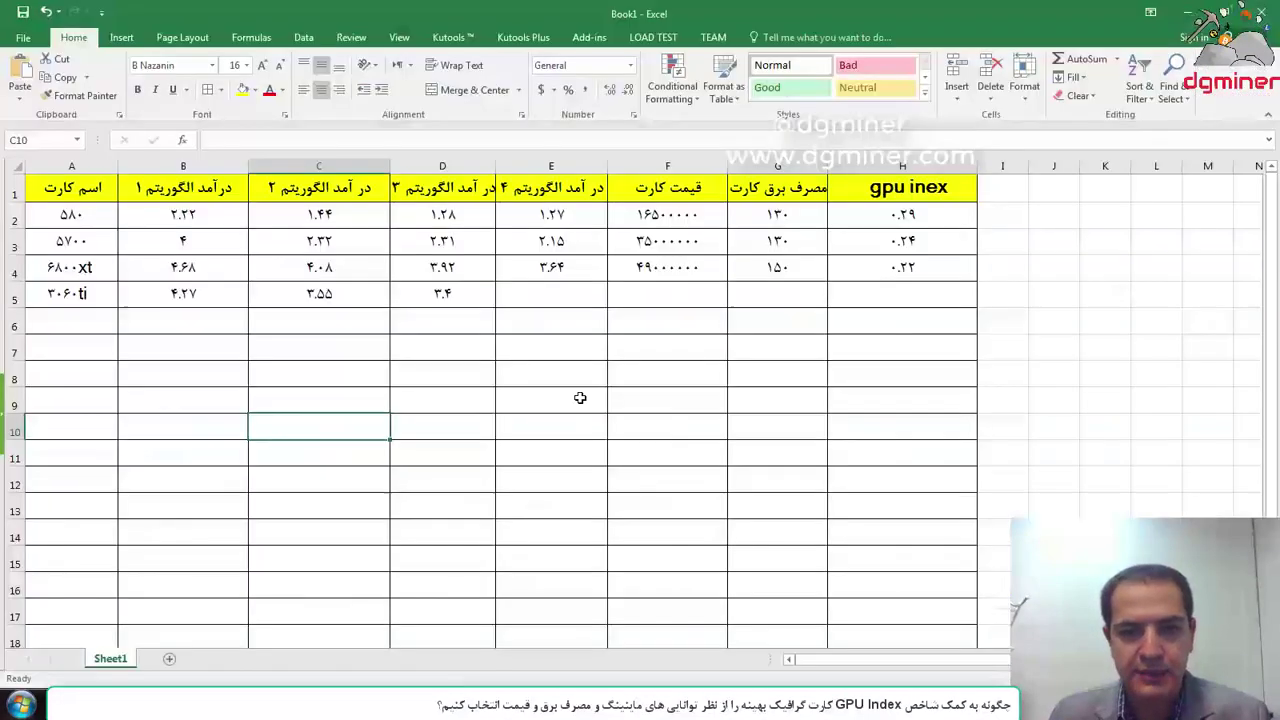
click(539, 288)
text(3.35)
click(586, 351)
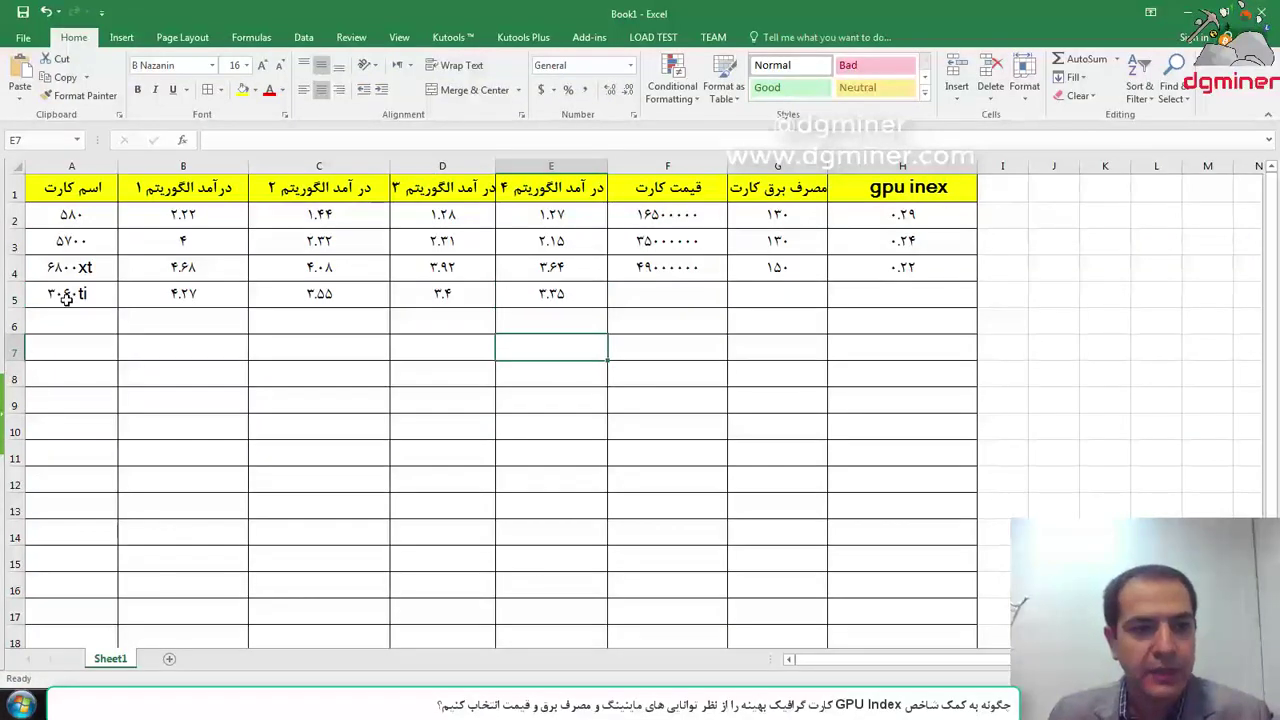
- Open divar.ir in a new browser tab and search its listings for 3060ti to find the card's price
key(alt+Tab)
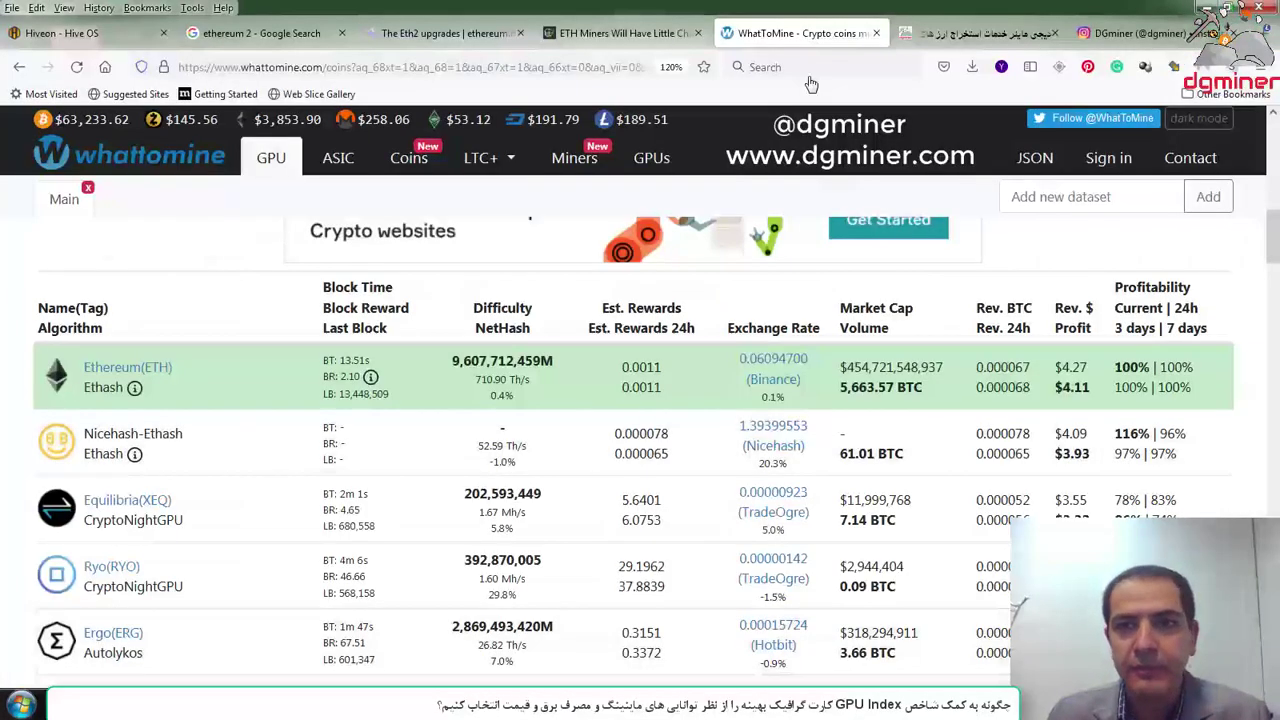
key(ctrl+t)
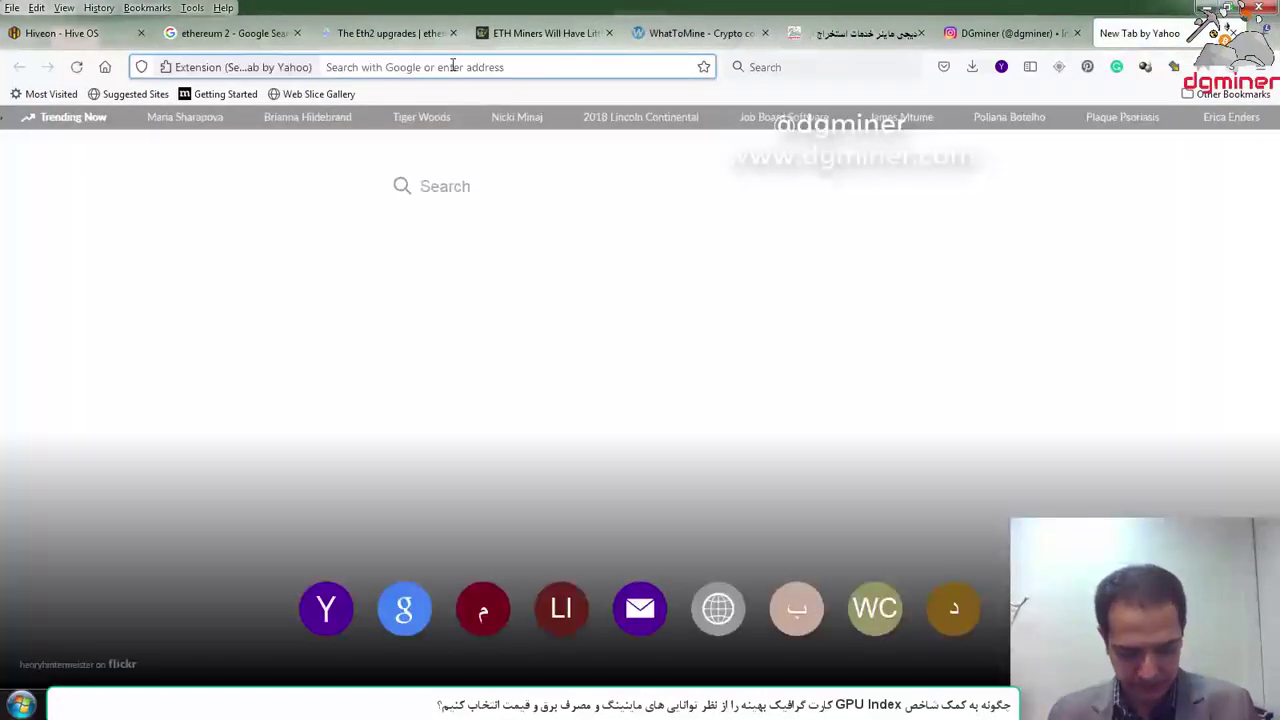
text(divar.ir/)
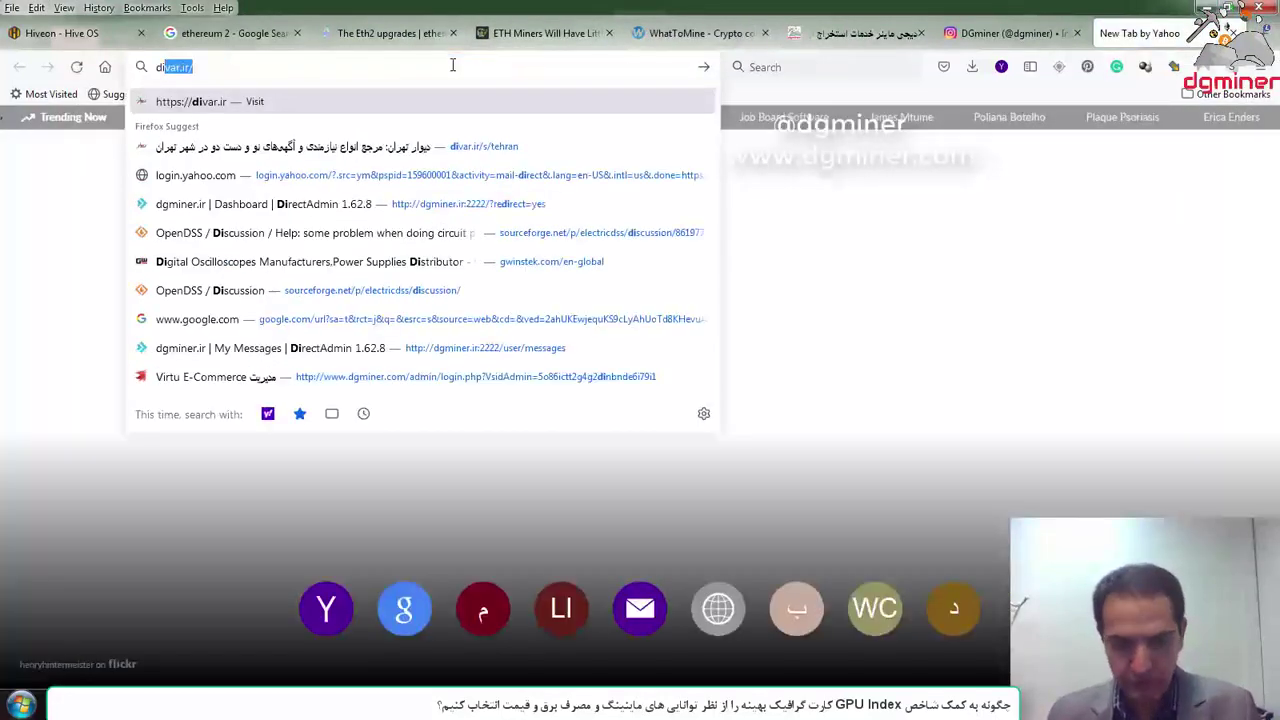
key(Return)
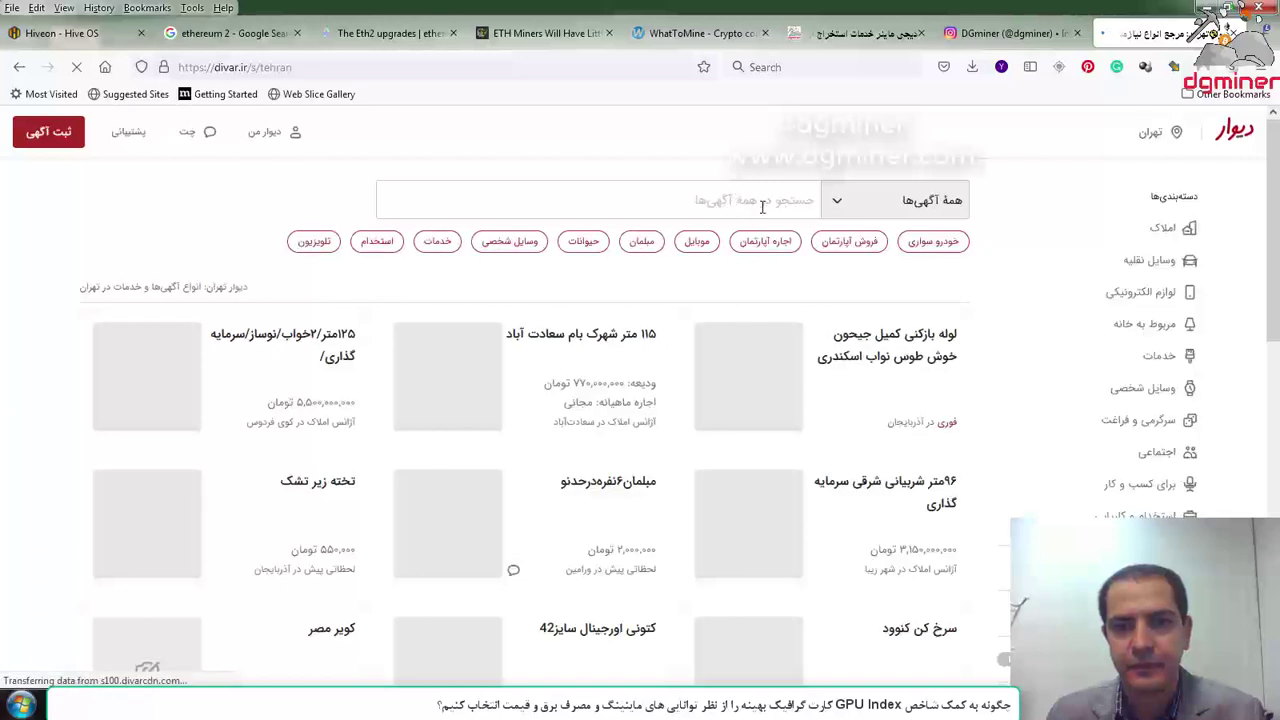
click(763, 209)
text(30)
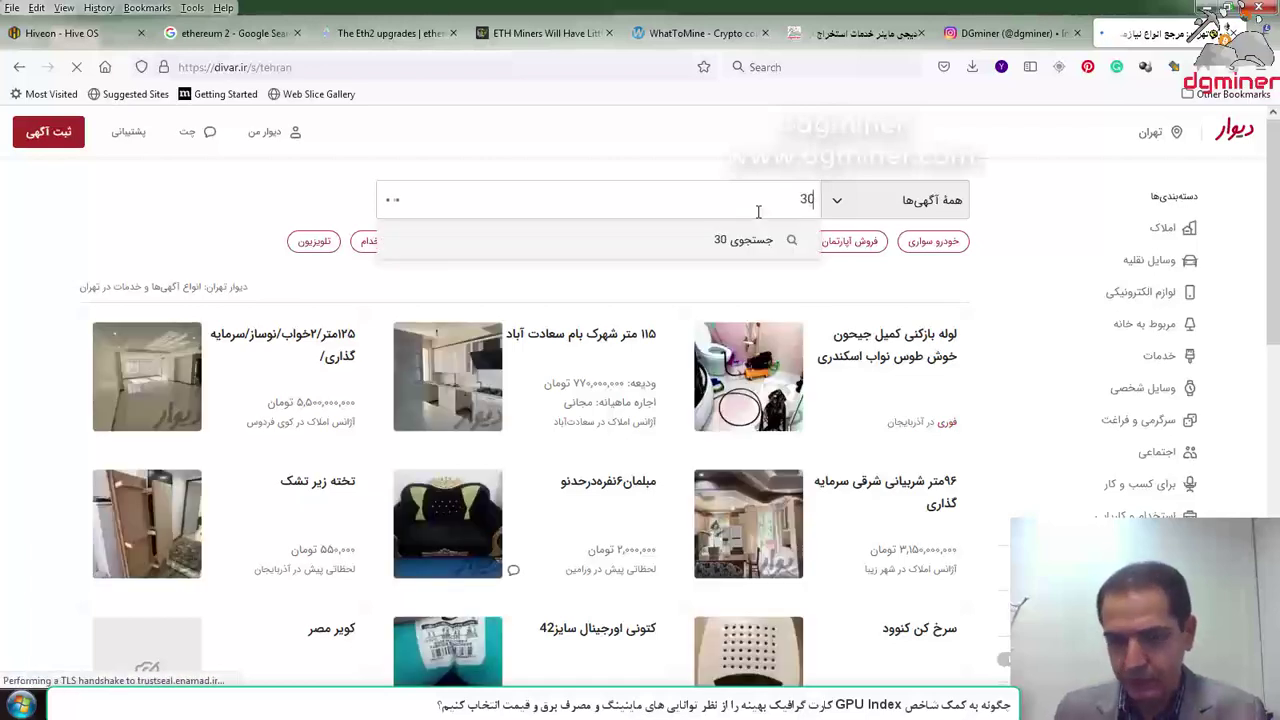
text(60ti)
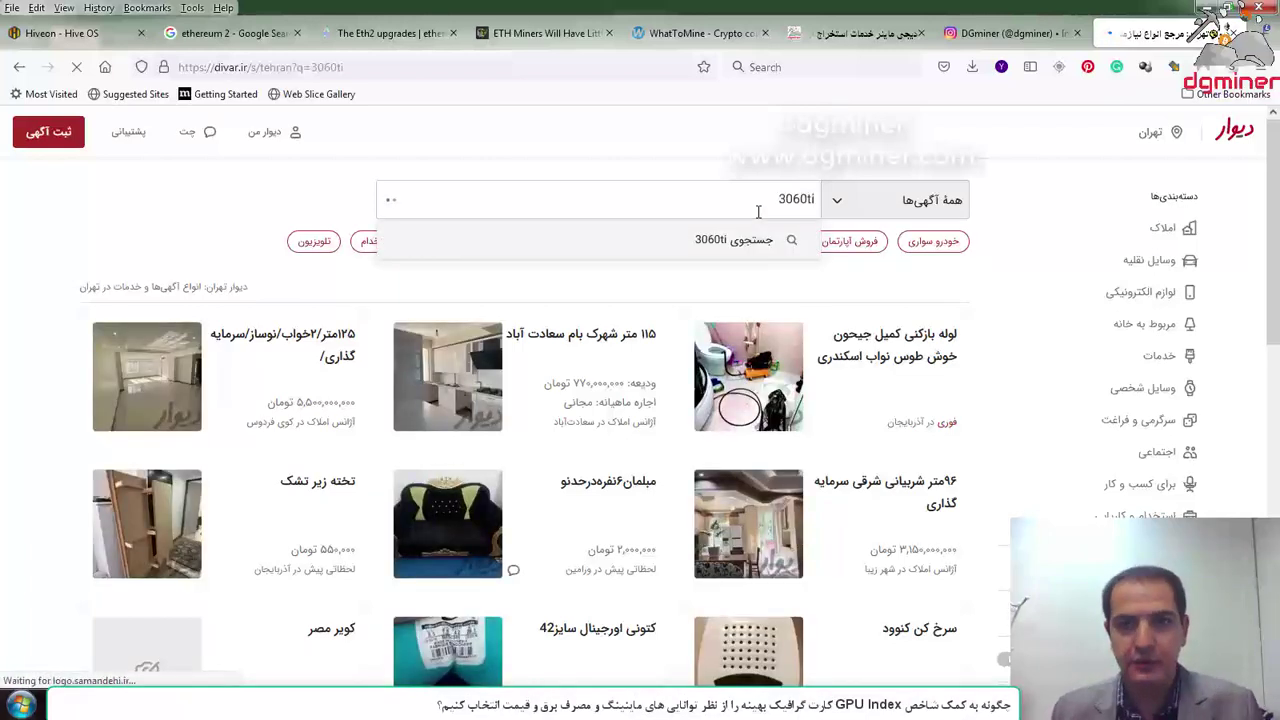
key(Return)
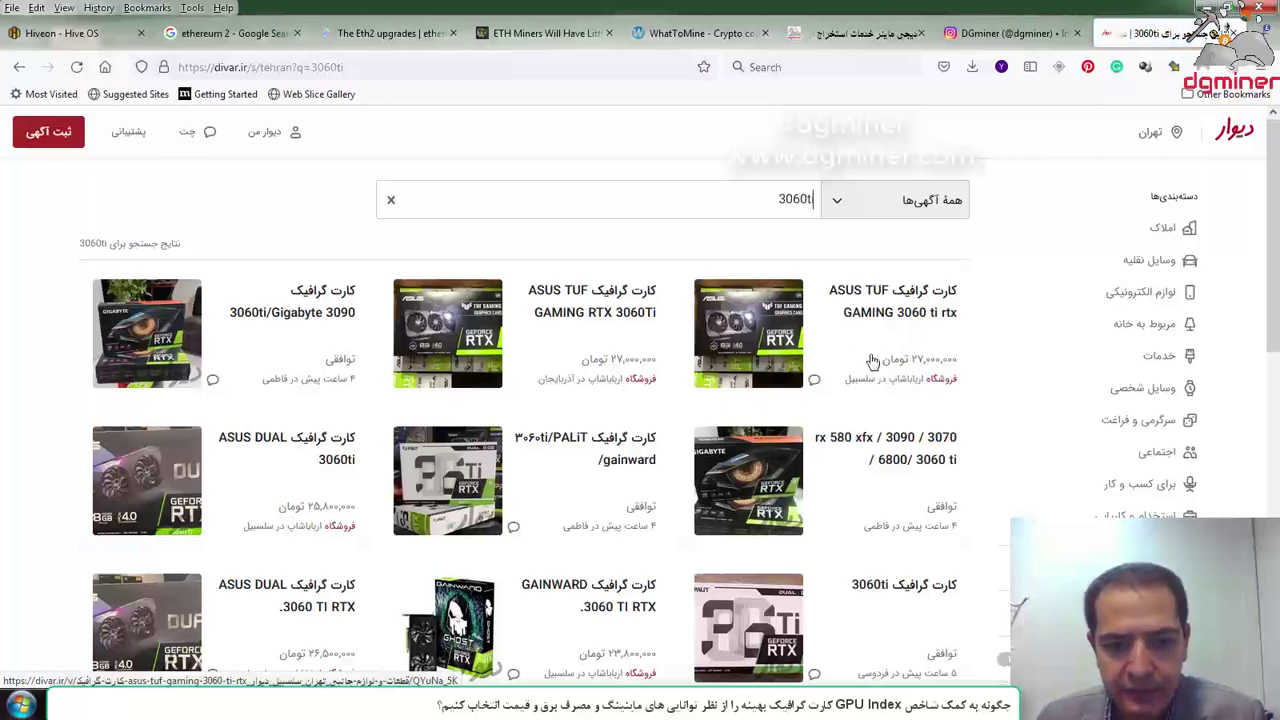
- Switch back to the Excel sheet and enter 27000000 as the 3060ti's price in cell F5
click(430, 652)
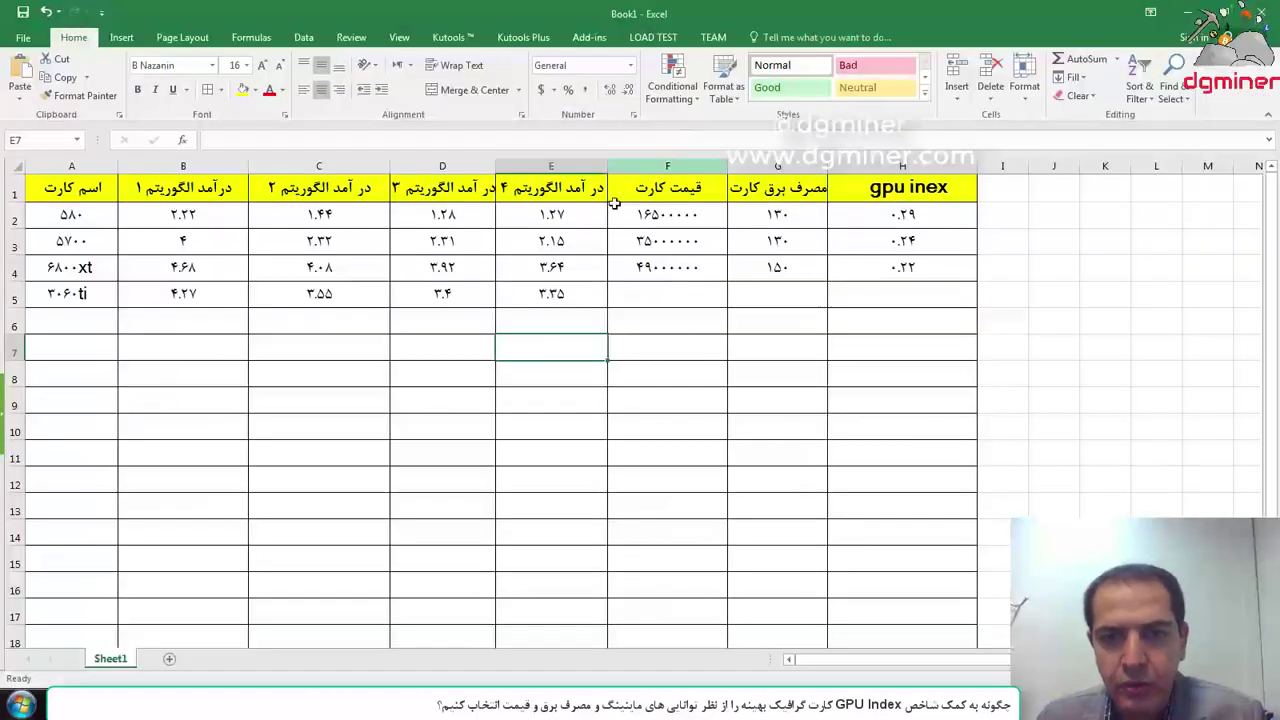
click(643, 292)
text(27)
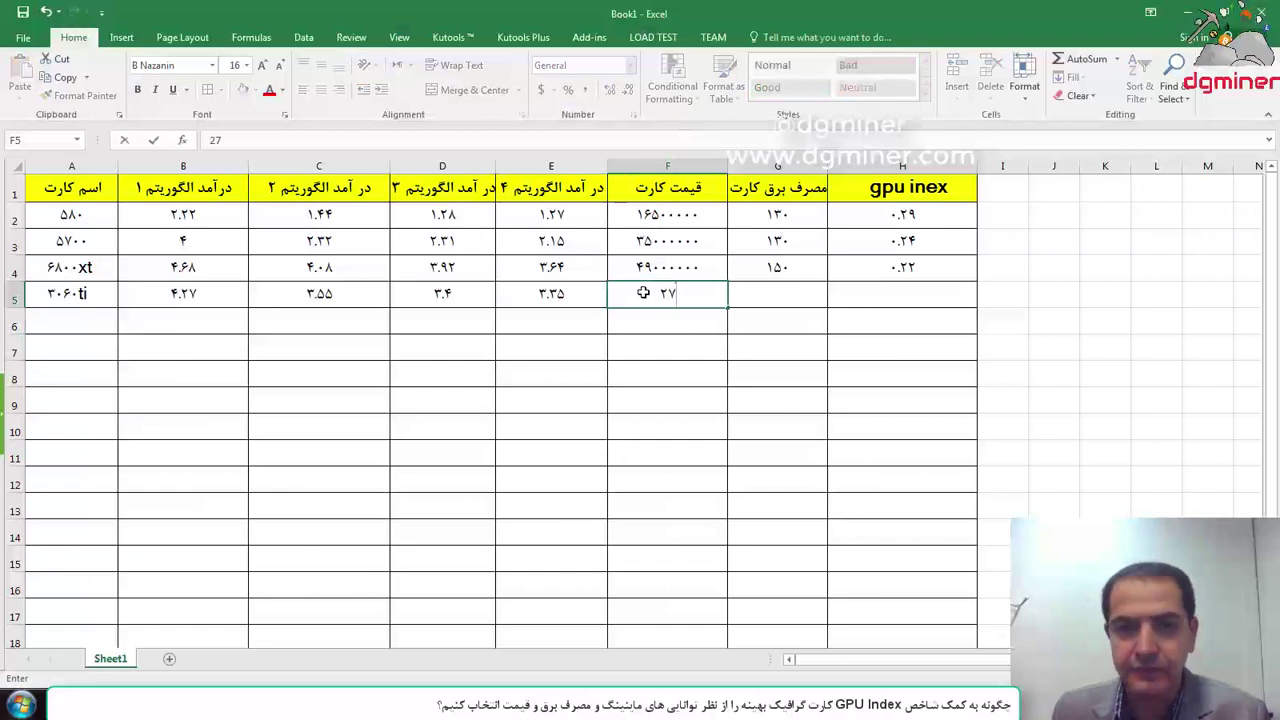
text(00000)
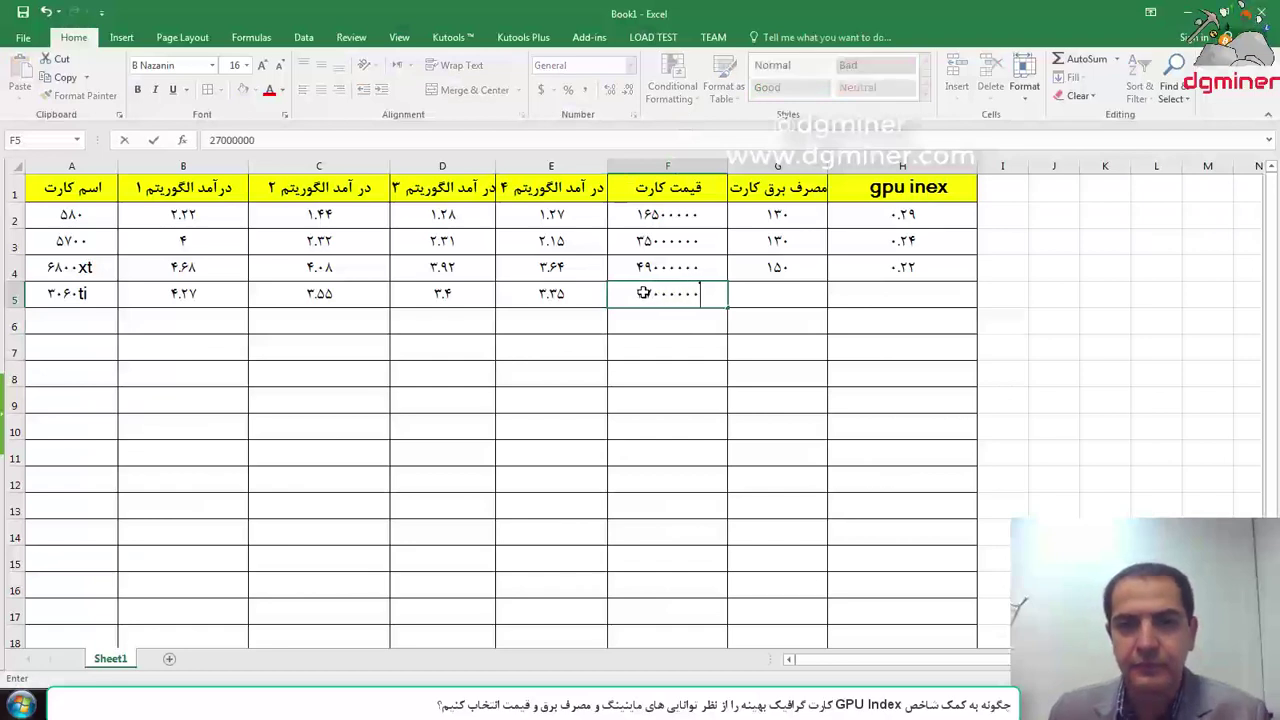
key(Return)
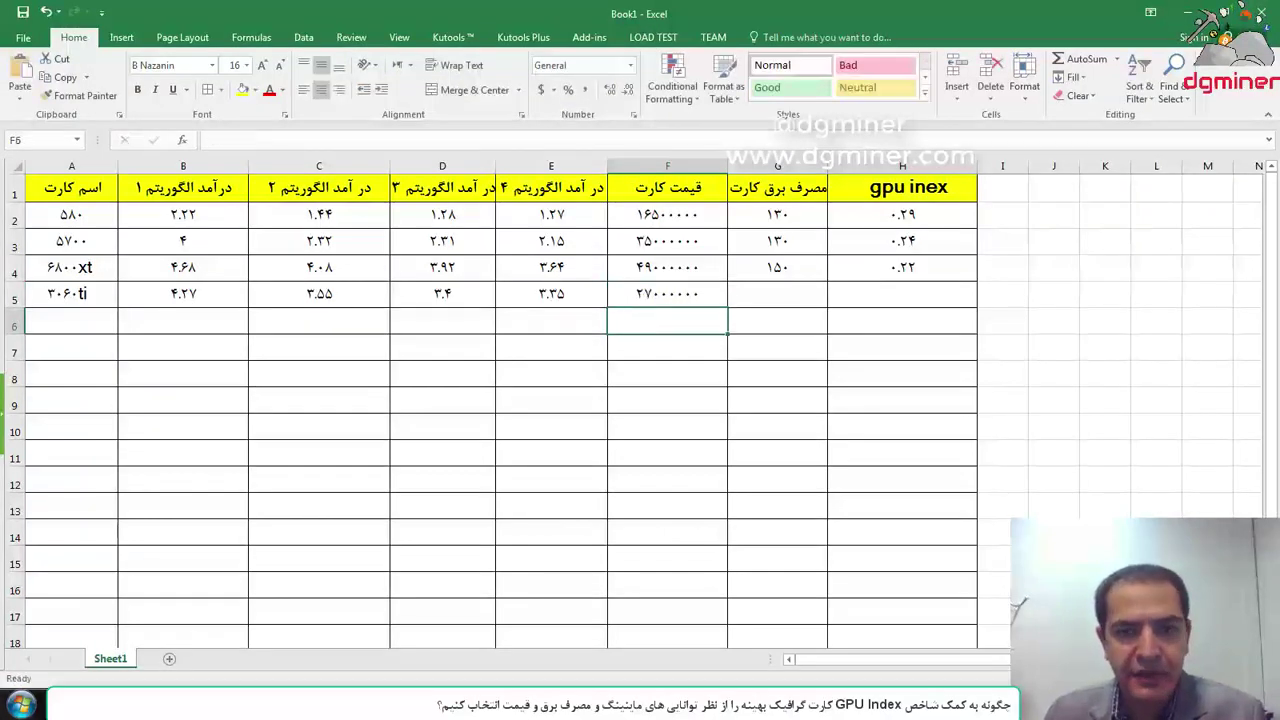
- Look up the 3060Ti's Ethash power draw on WhatToMine and enter 130 in cell G5 of the Excel sheet
mouse_move(233, 706)
click(233, 615)
click(700, 33)
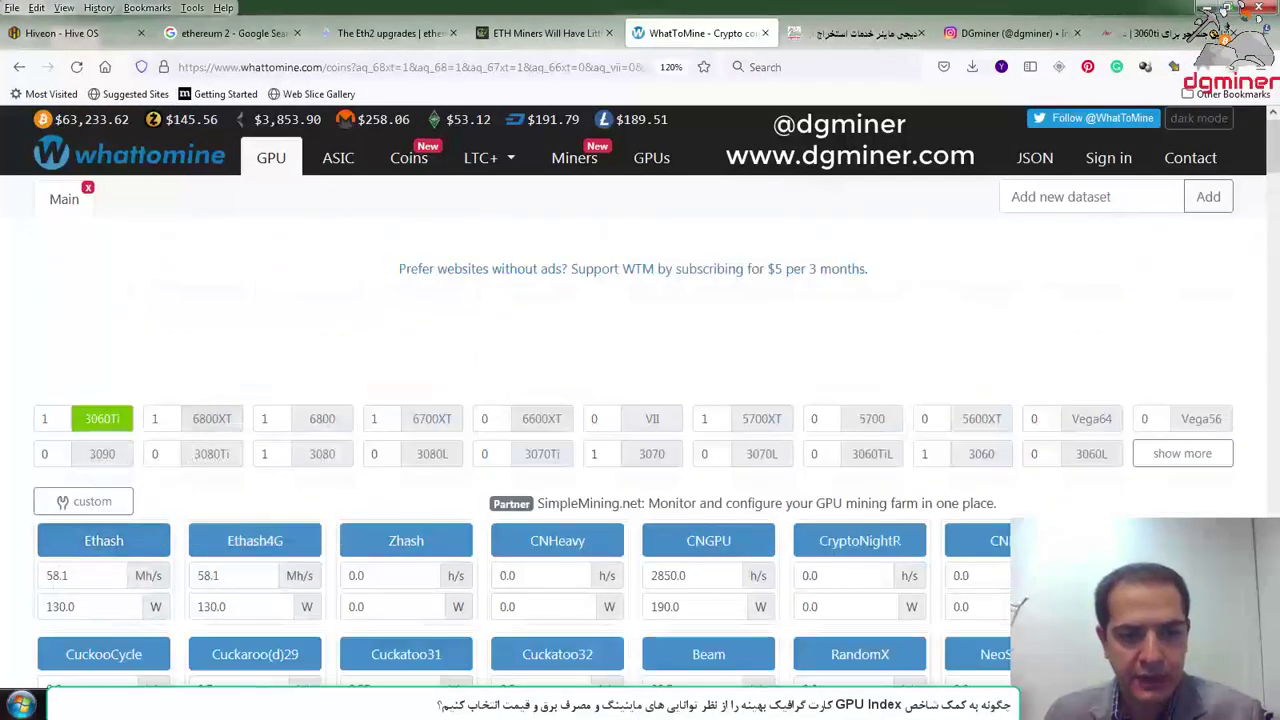
mouse_move(458, 706)
click(458, 615)
click(782, 292)
text(130)
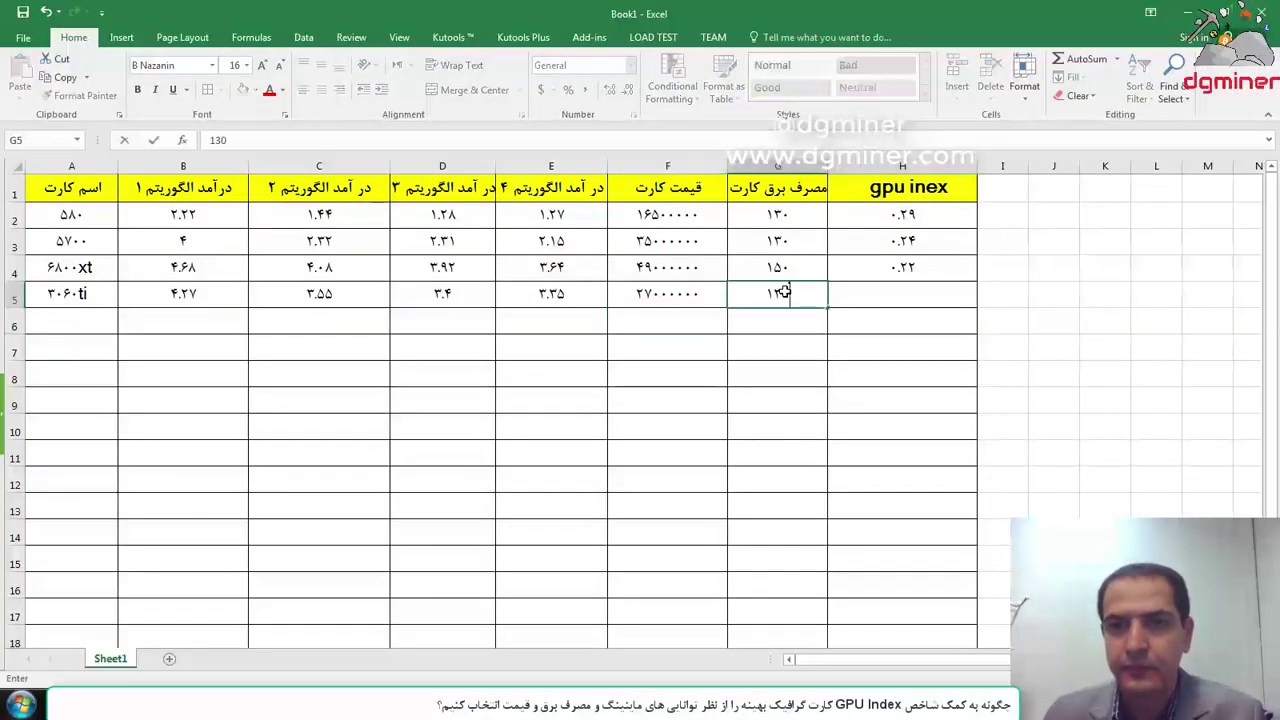
click(1068, 286)
- Copy the gpu inex formula from H4 down to H5 for the 3060ti card
click(943, 264)
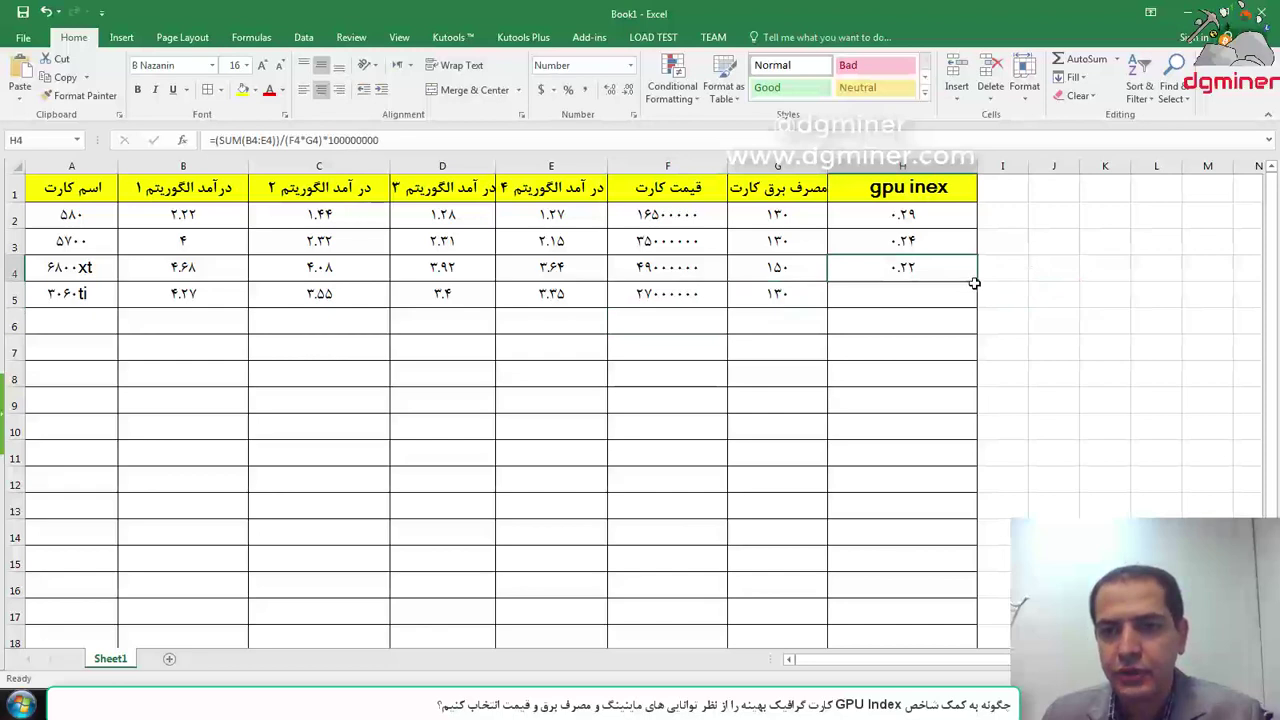
drag(976, 284, 976, 302)
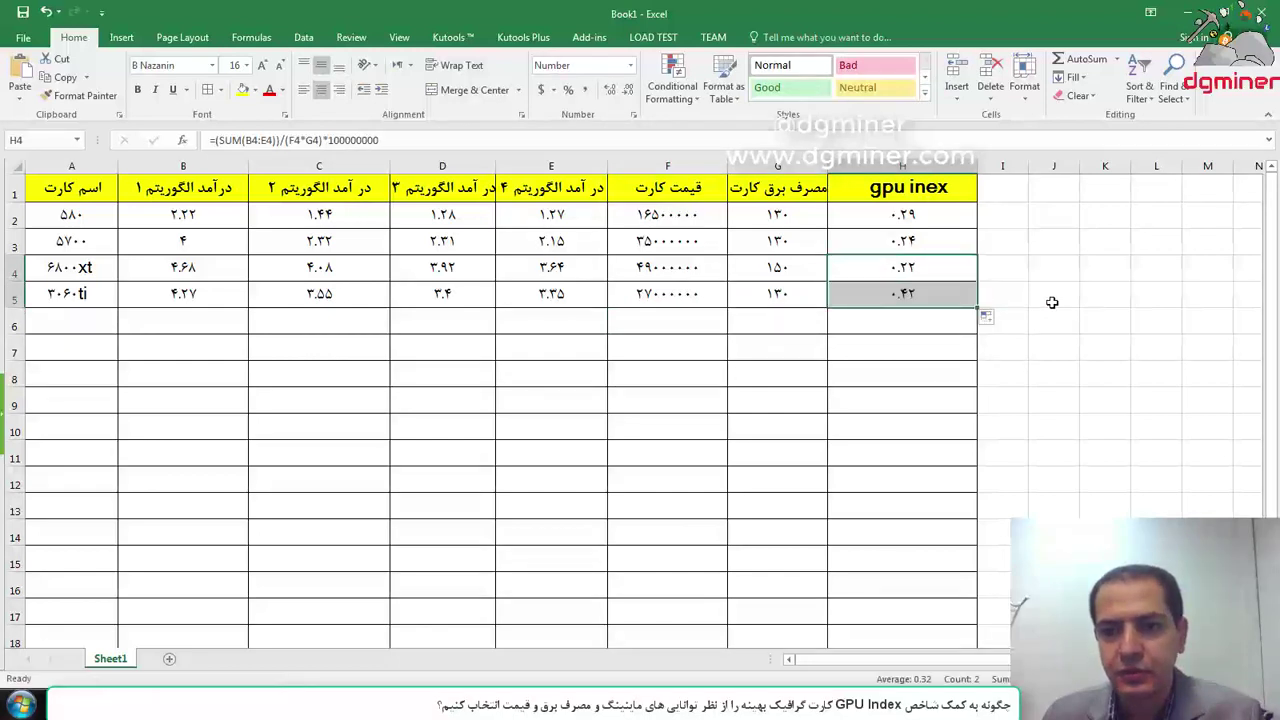
click(1058, 292)
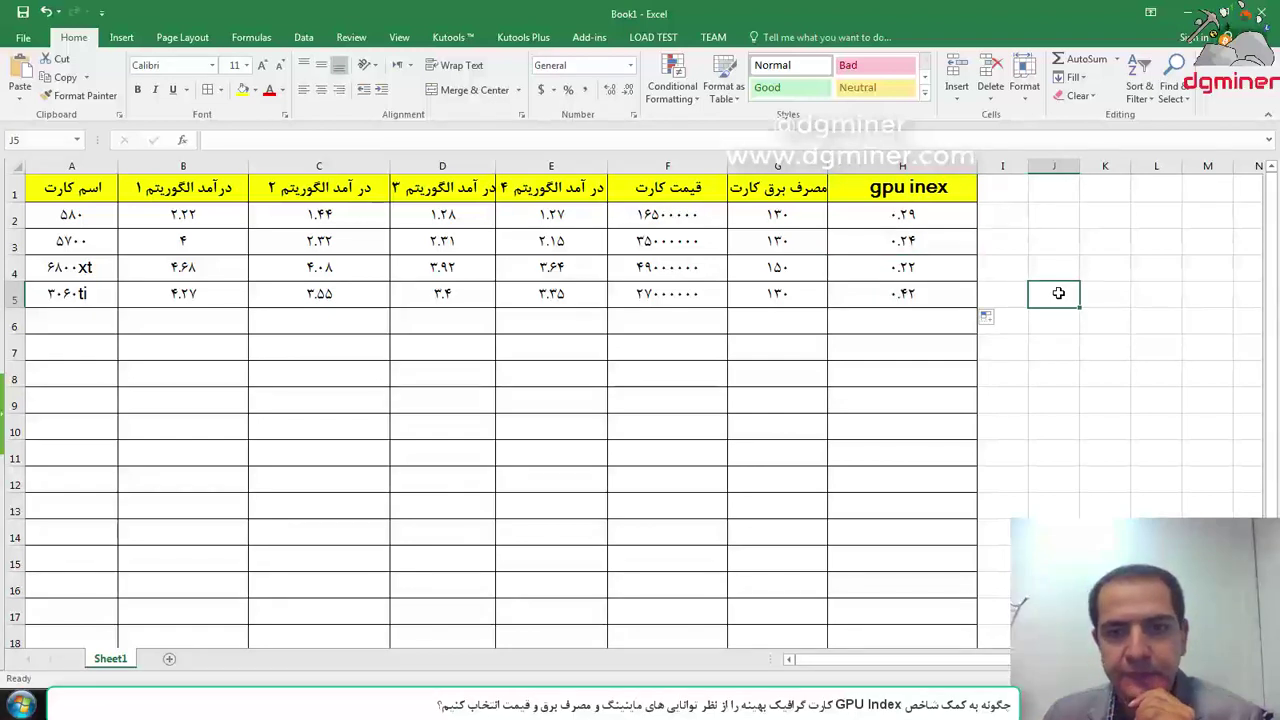
click(79, 325)
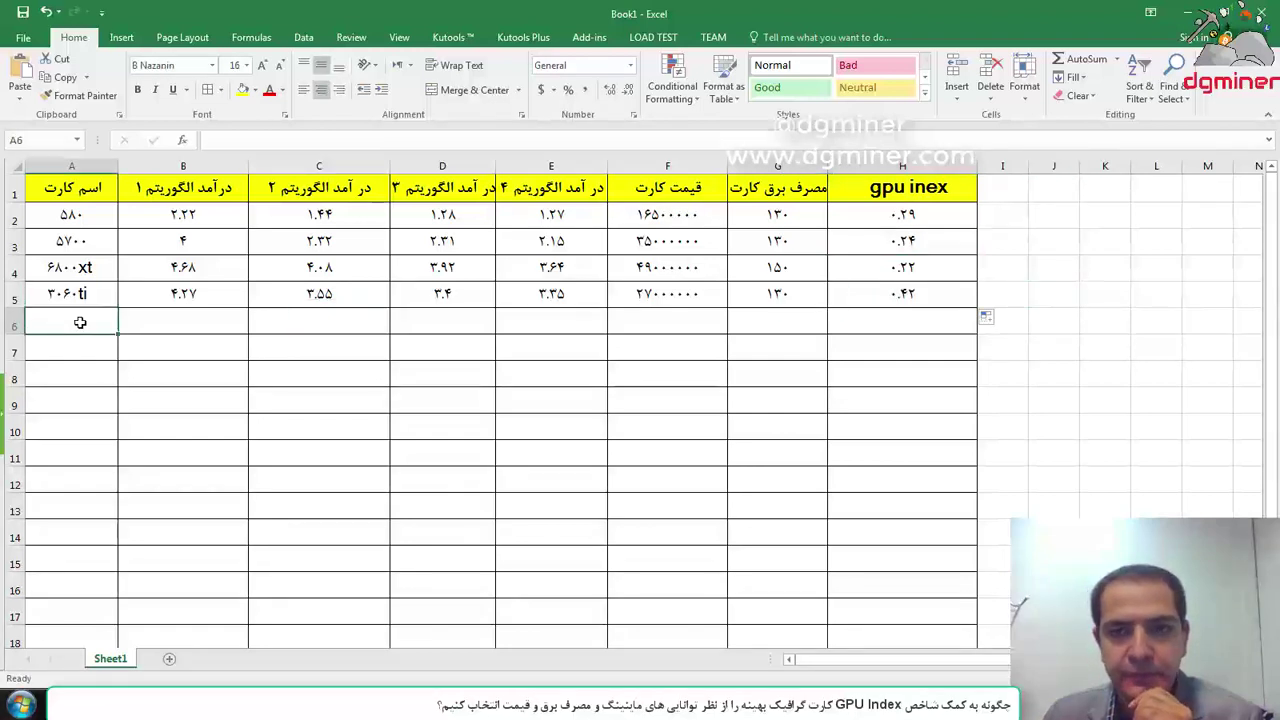
click(931, 298)
drag(758, 306, 71, 296)
click(130, 295)
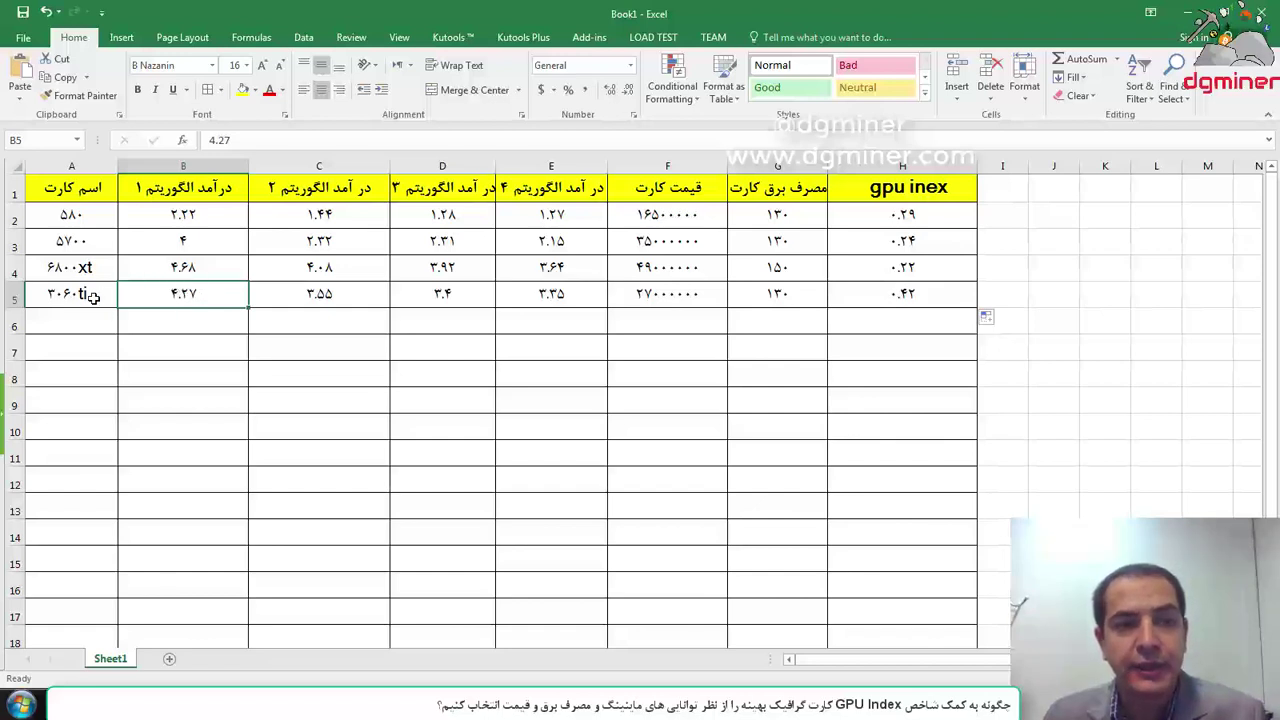
drag(296, 301, 555, 290)
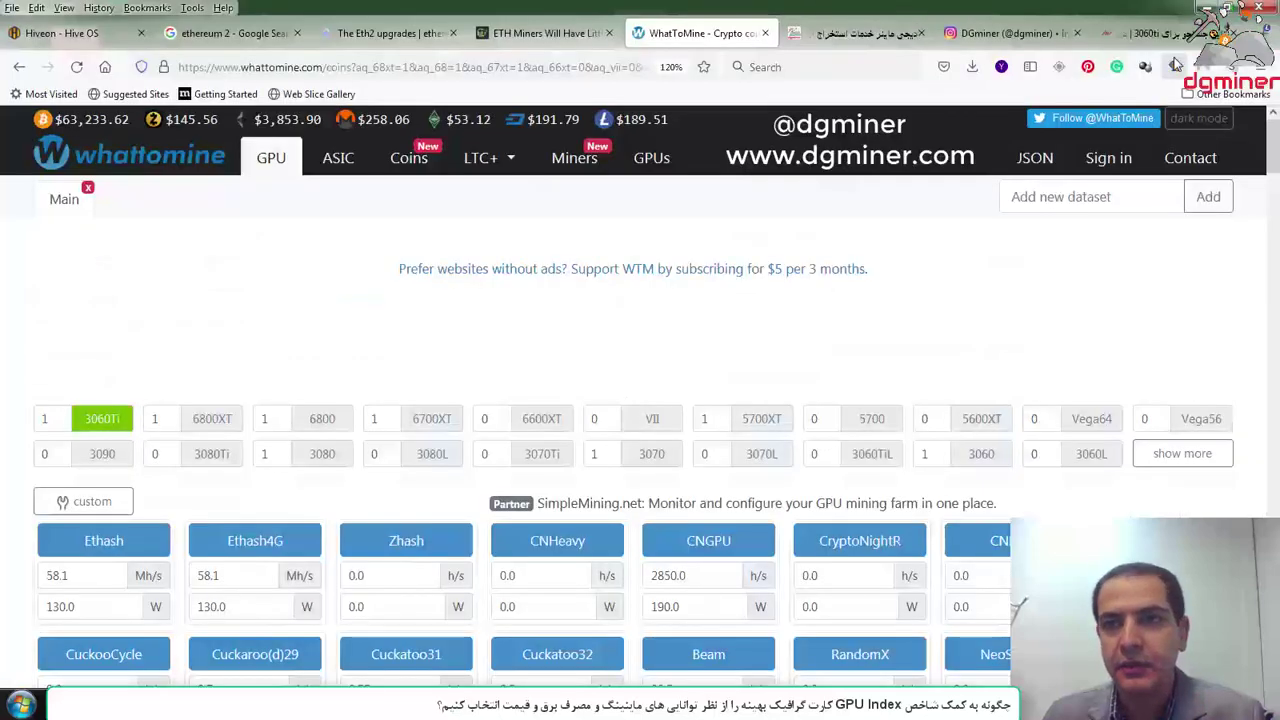
- Switch to the Divar listings in the browser and search for 6800xt instead of 3060ti
click(1140, 33)
click(768, 199)
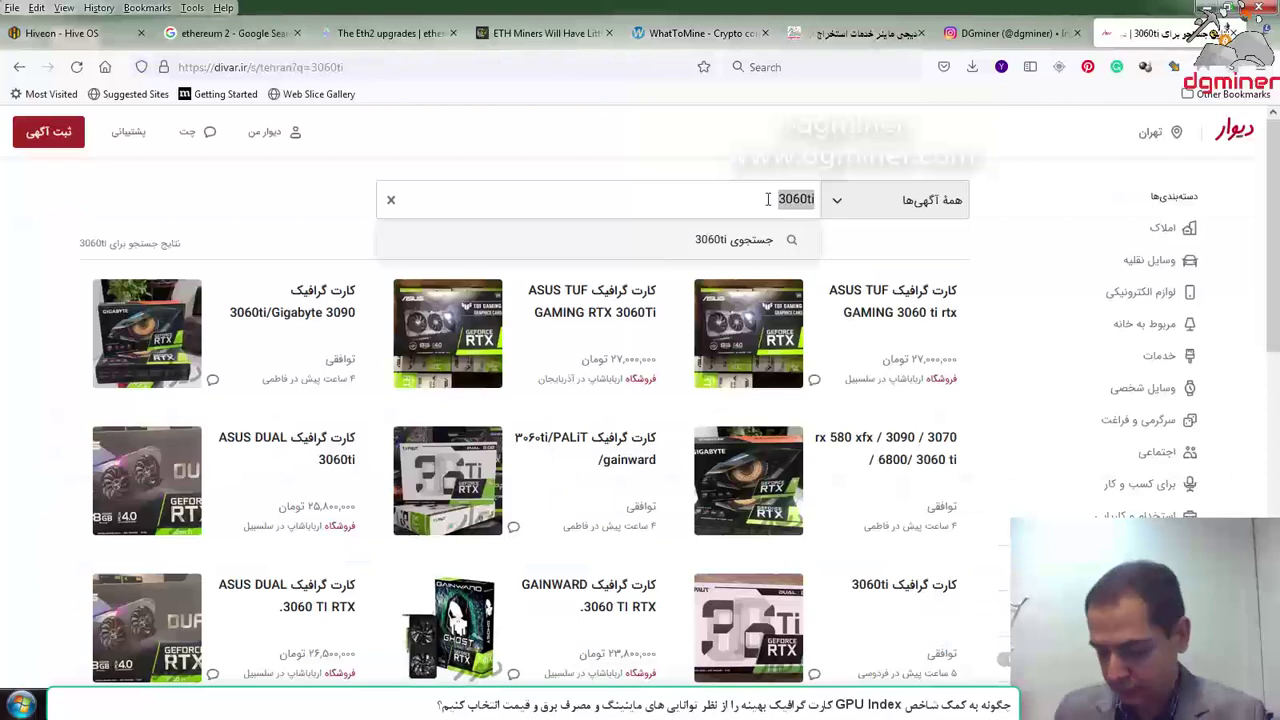
text(6800)
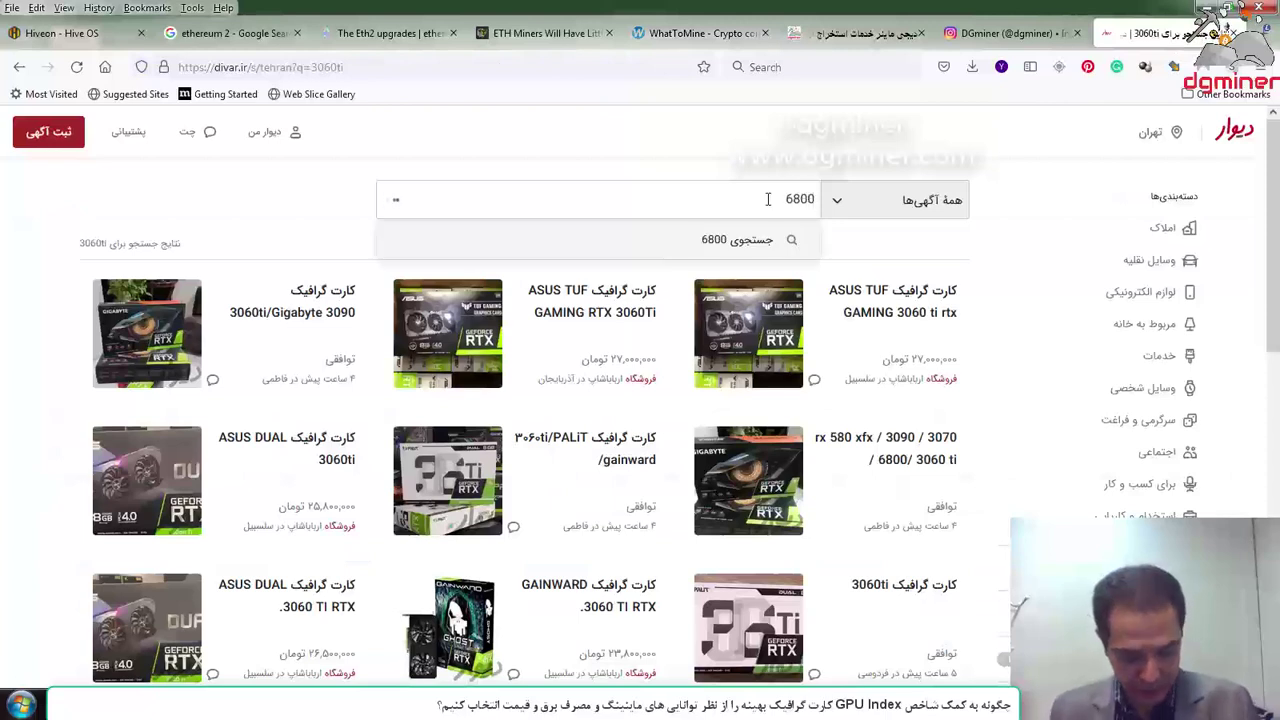
text(xt)
key(Return)
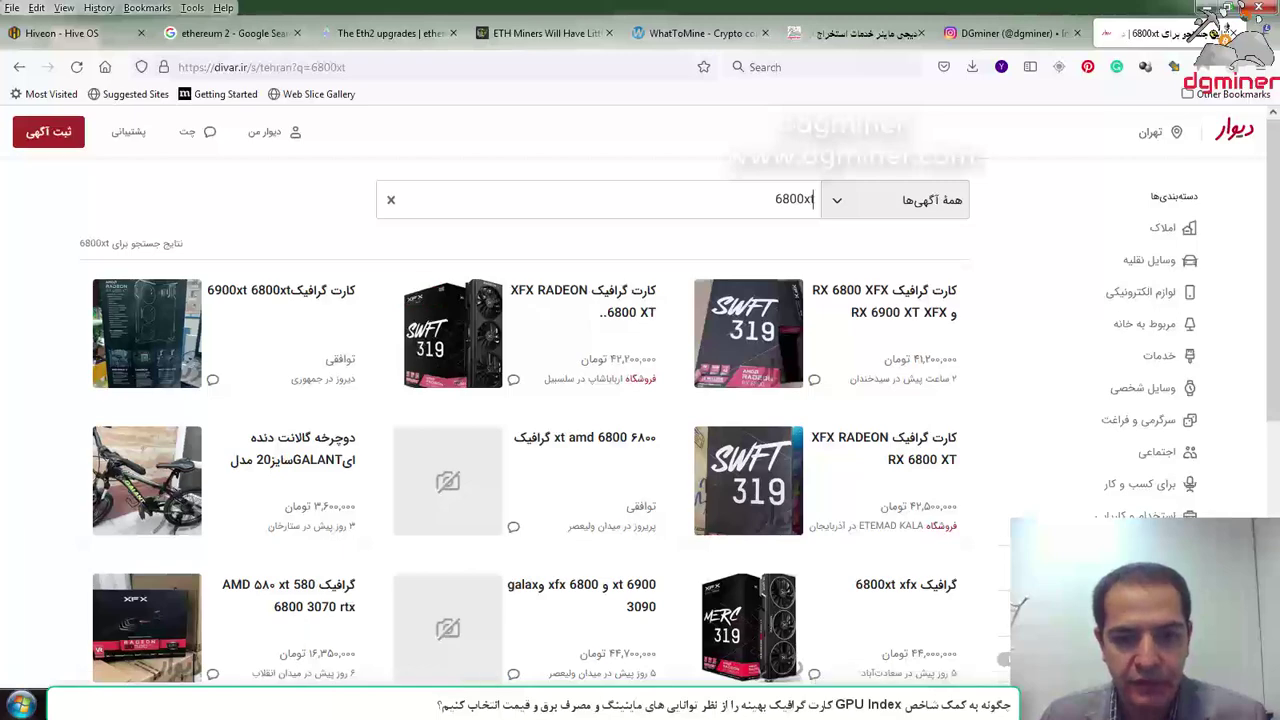
- Return to the Excel sheet and set the 6800xt's price in cell F4 to 42200000
key(alt+Tab)
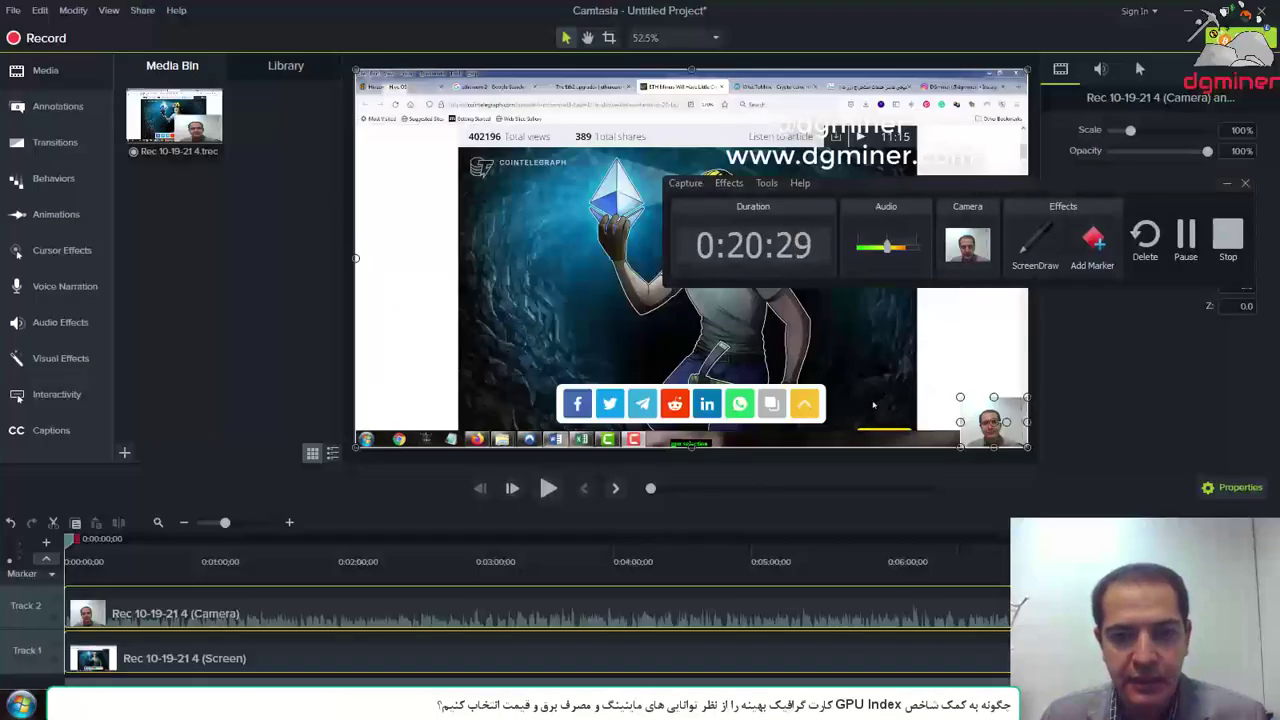
key(alt+Tab)
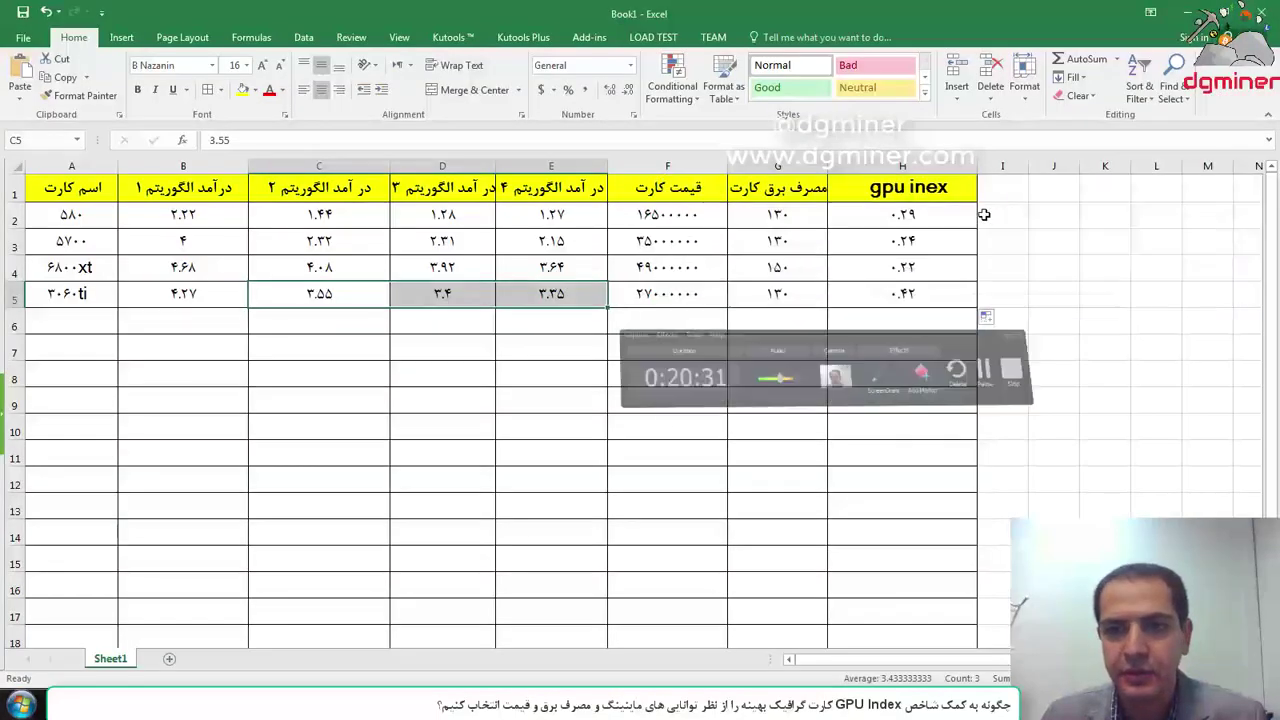
click(648, 271)
text(42200000)
click(1031, 302)
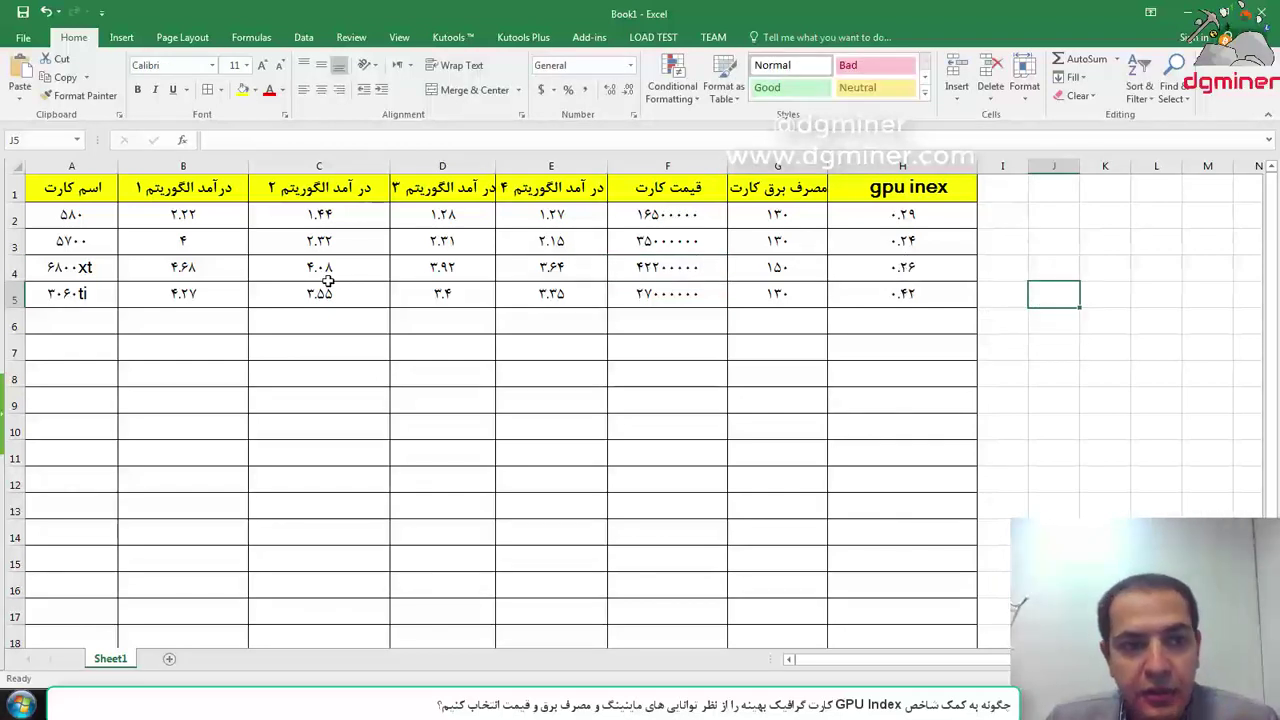
drag(72, 287, 922, 295)
click(915, 317)
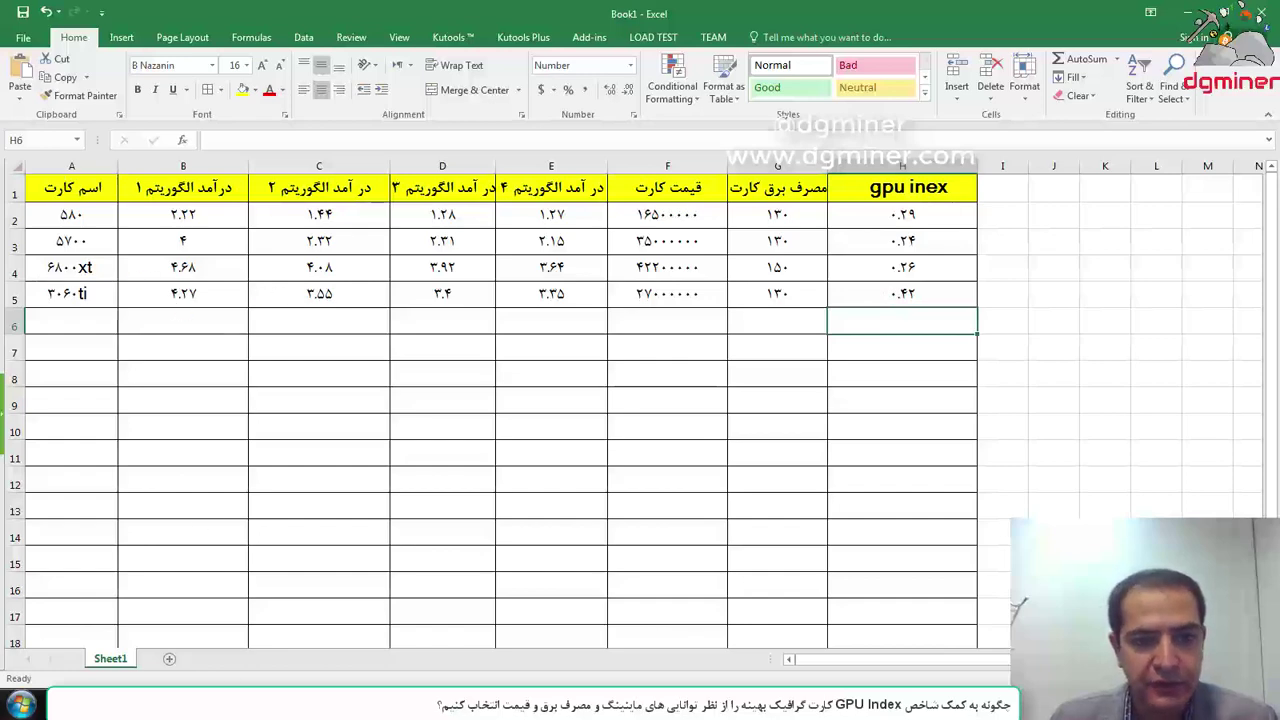
- Switch to WhatToMine, deselect the 3060Ti and select one 3070 card instead
key(alt+Tab)
click(699, 27)
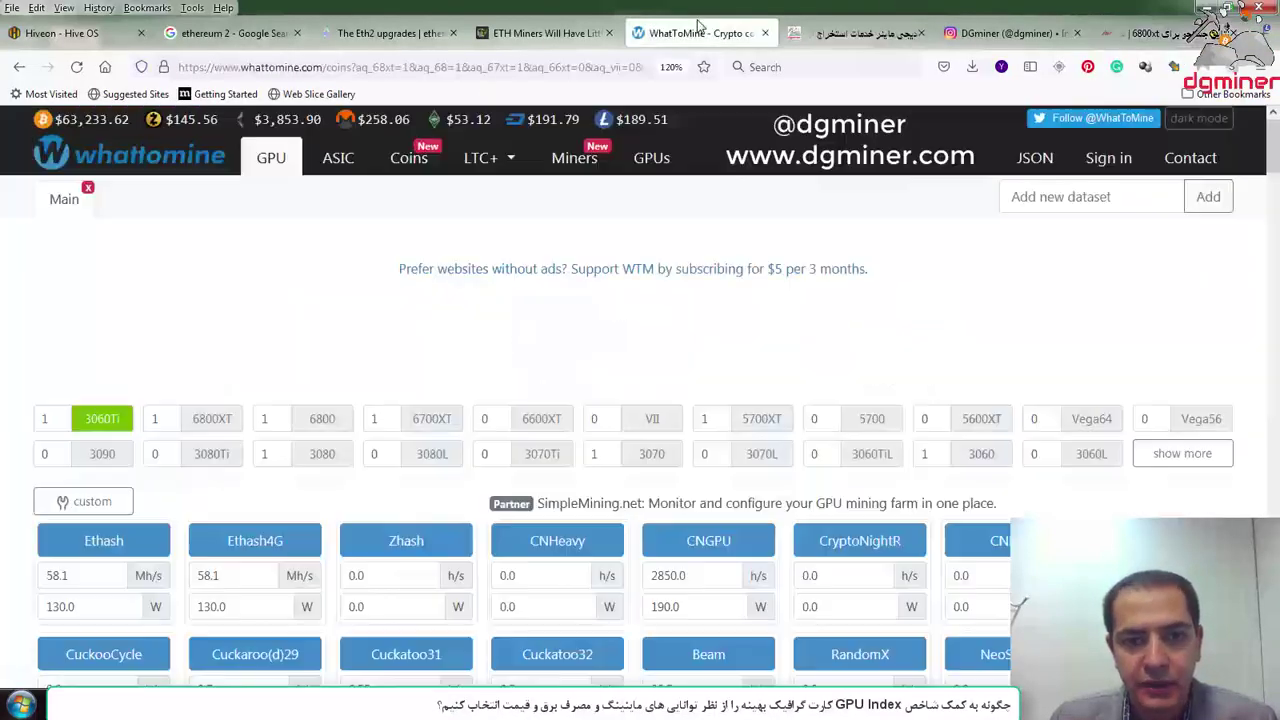
click(102, 418)
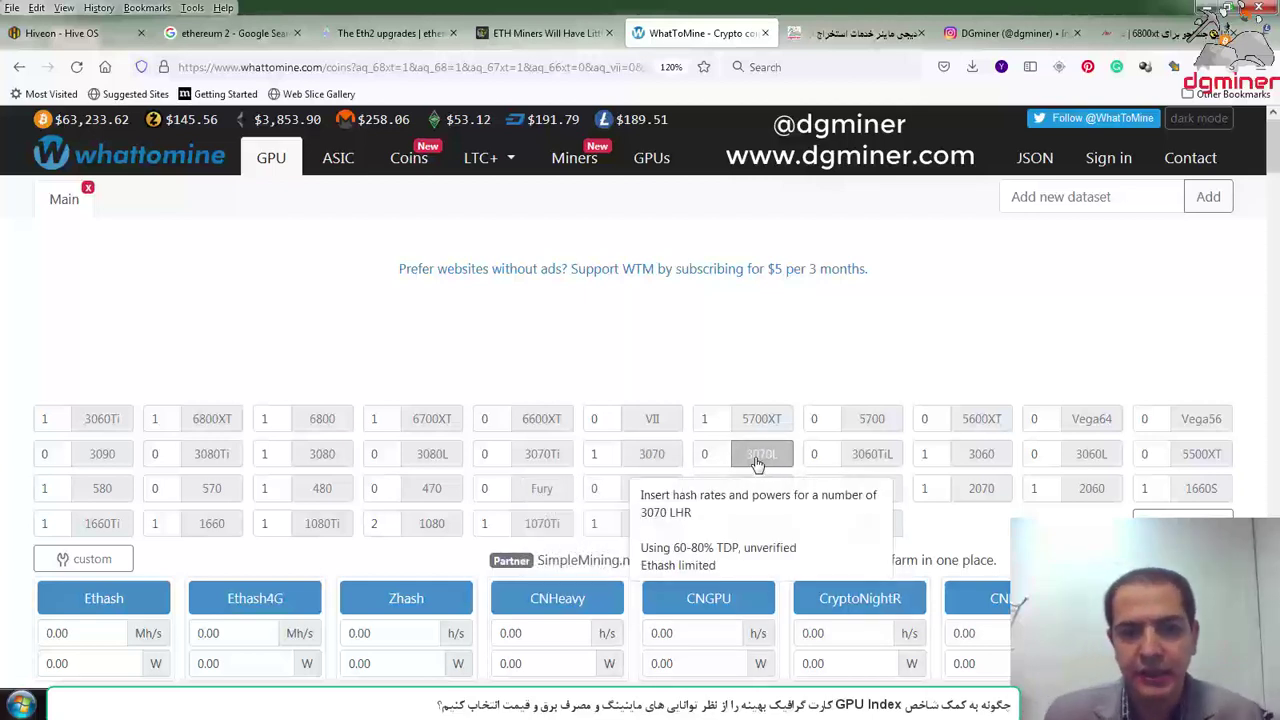
click(668, 462)
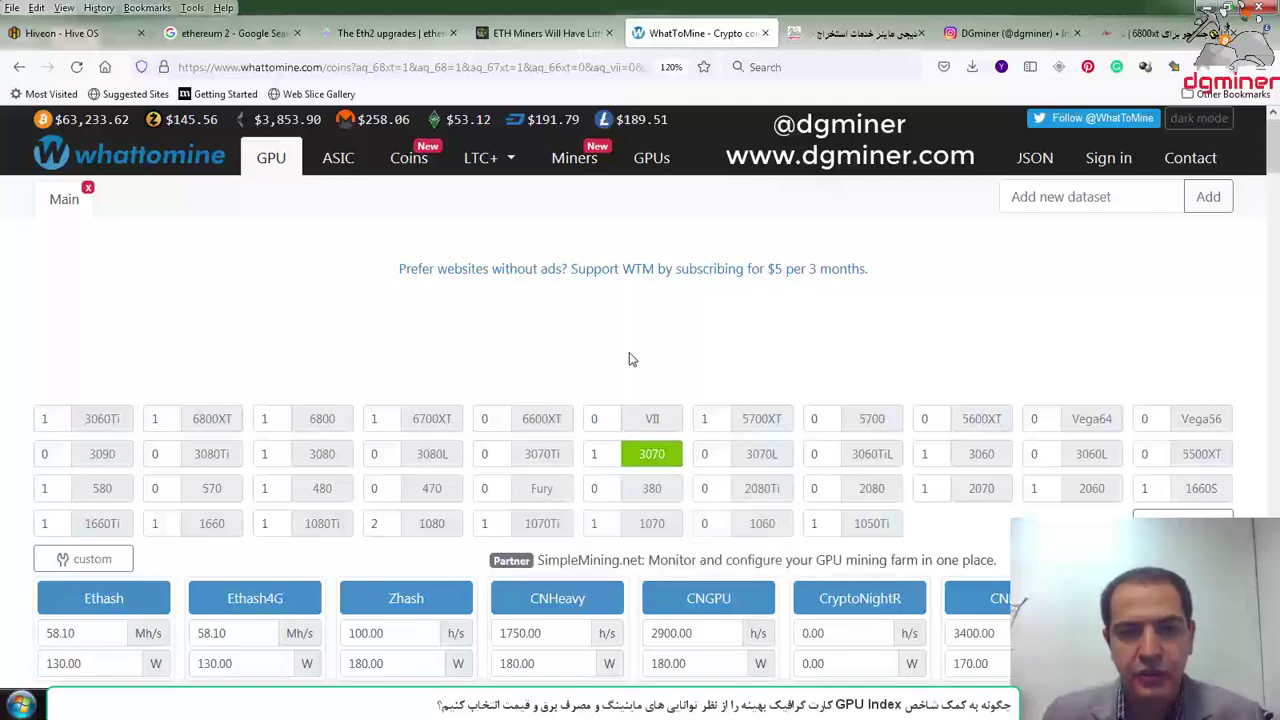
- Recalculate the WhatToMine profitability table for the single 3070 card and bring up the coin results
scroll(648, 345, down, 7)
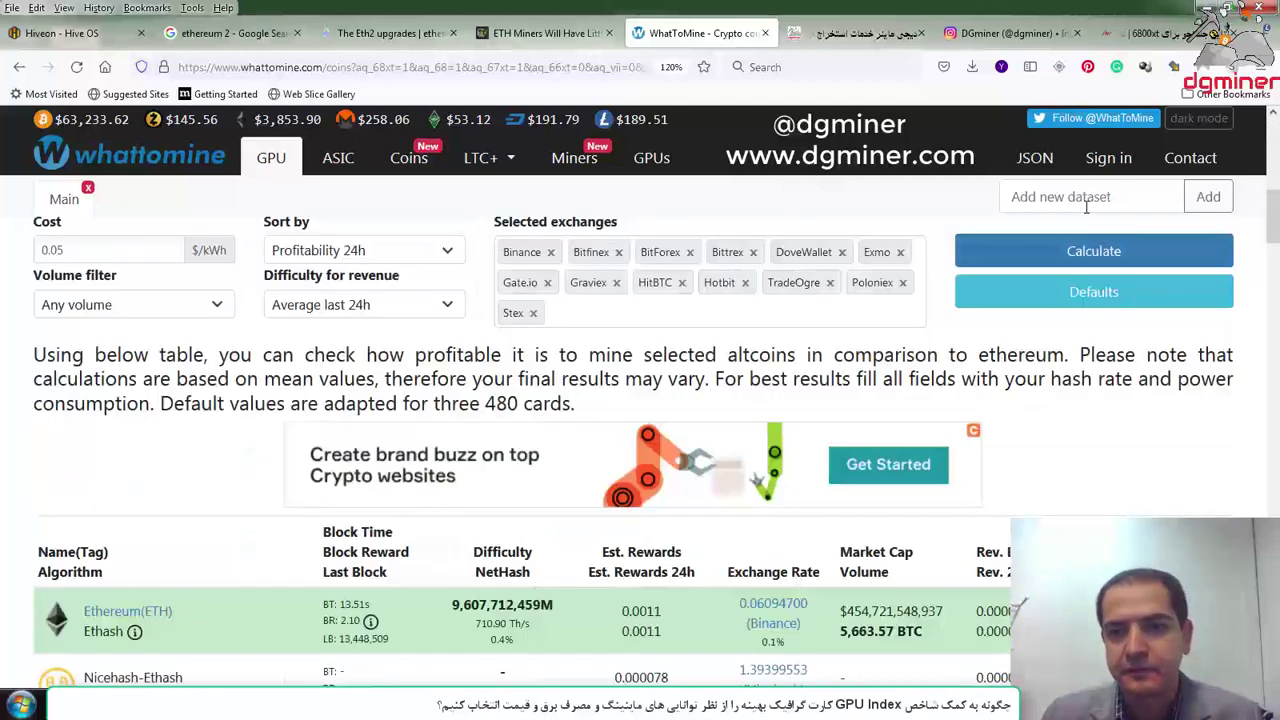
click(1094, 254)
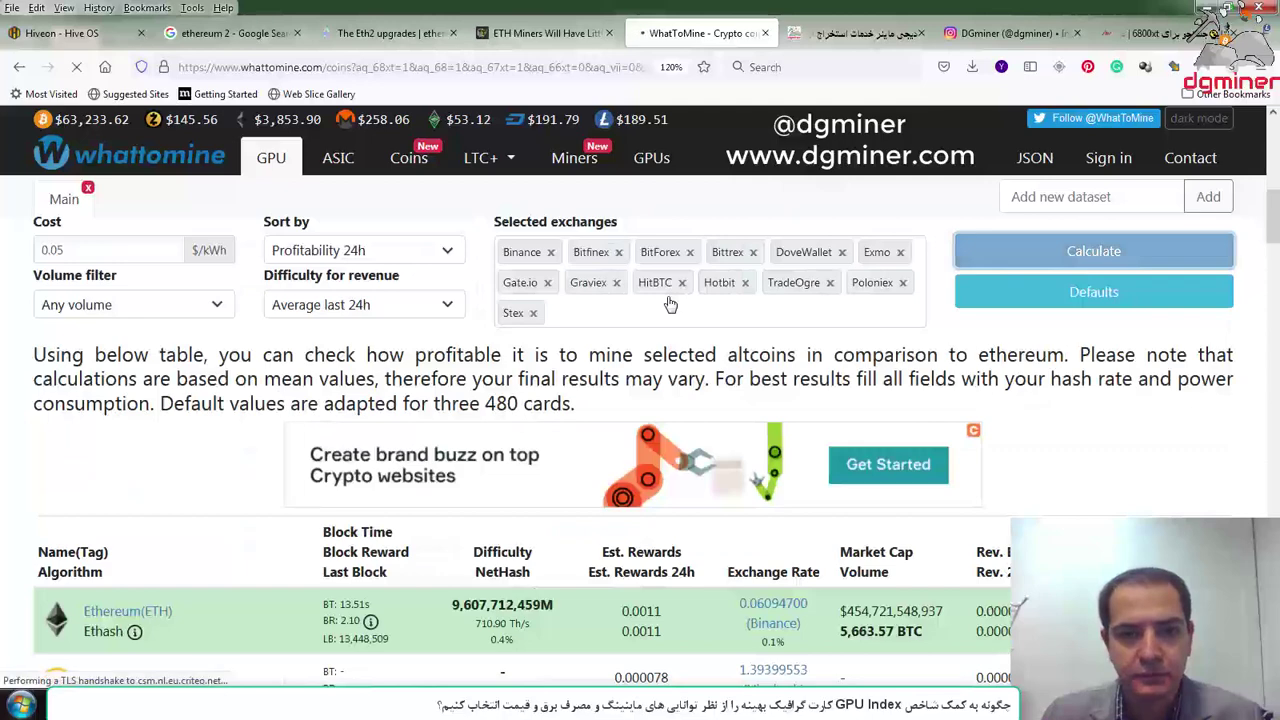
scroll(490, 269, down, 12)
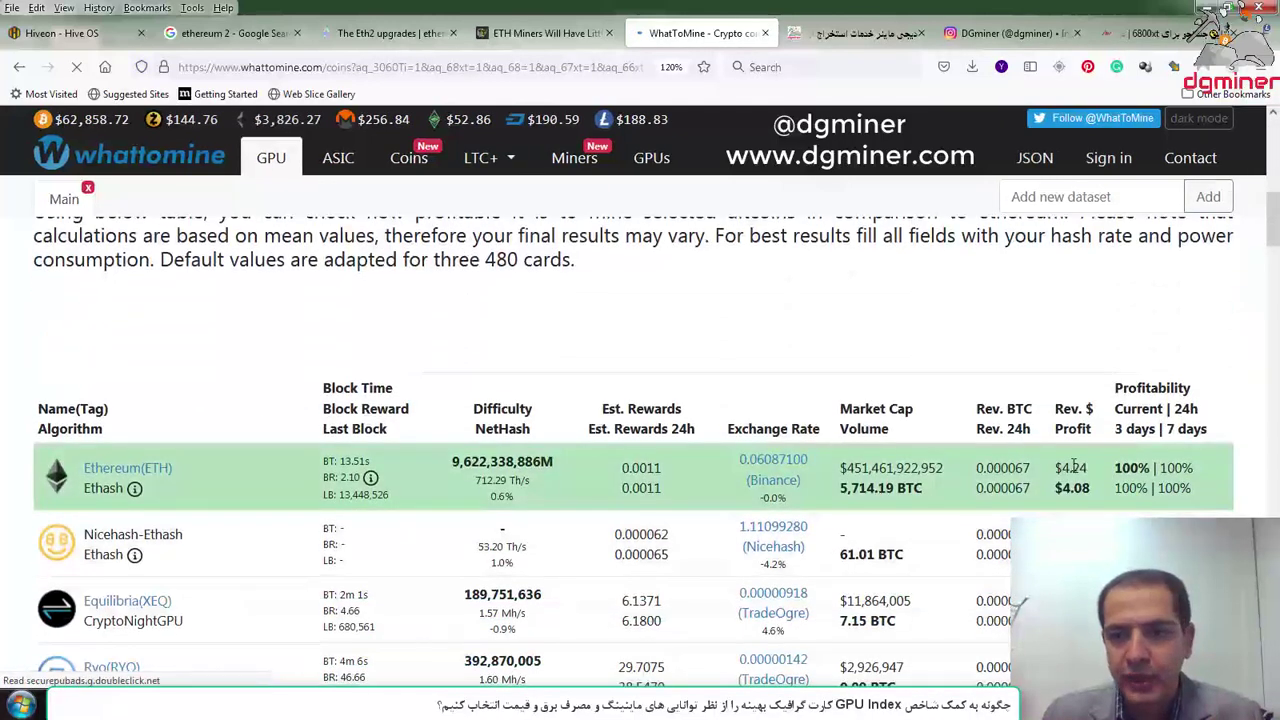
- Switch to the Excel sheet, enter card name 3070 in A6 and its first algorithm income 4.24 in B6
key(alt+Tab)
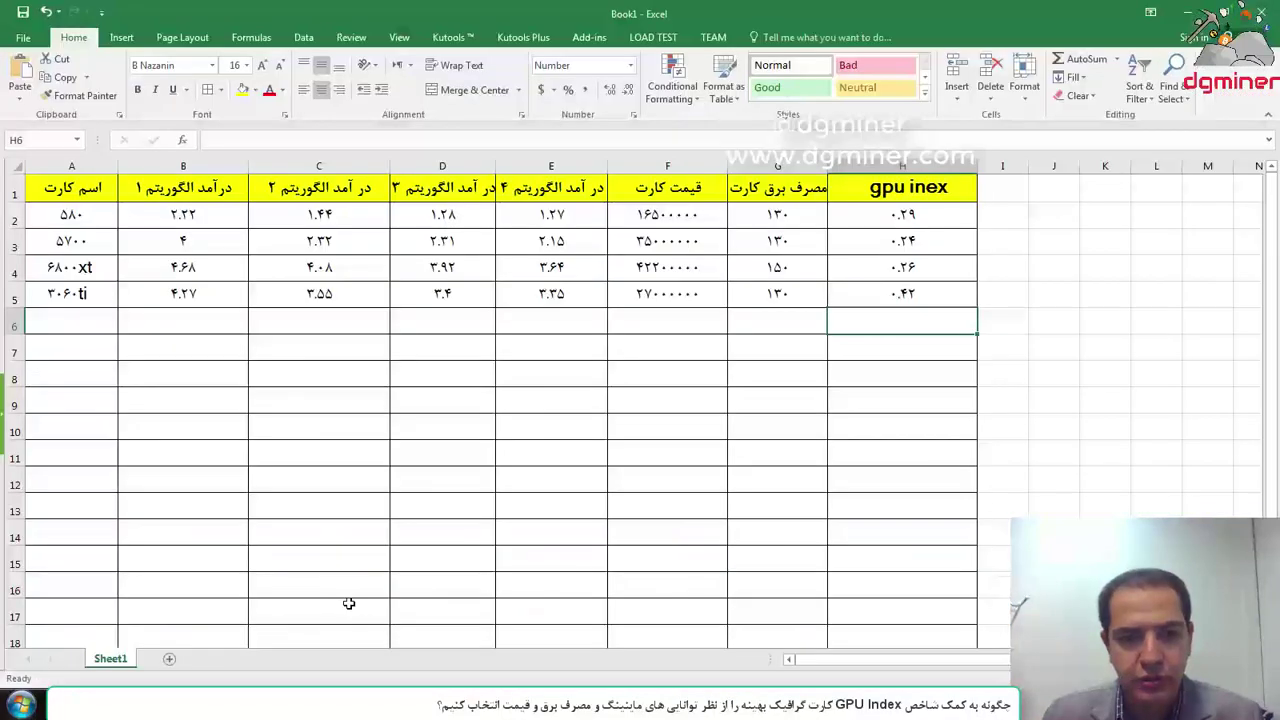
click(61, 312)
text(3070)
click(144, 321)
text(4)
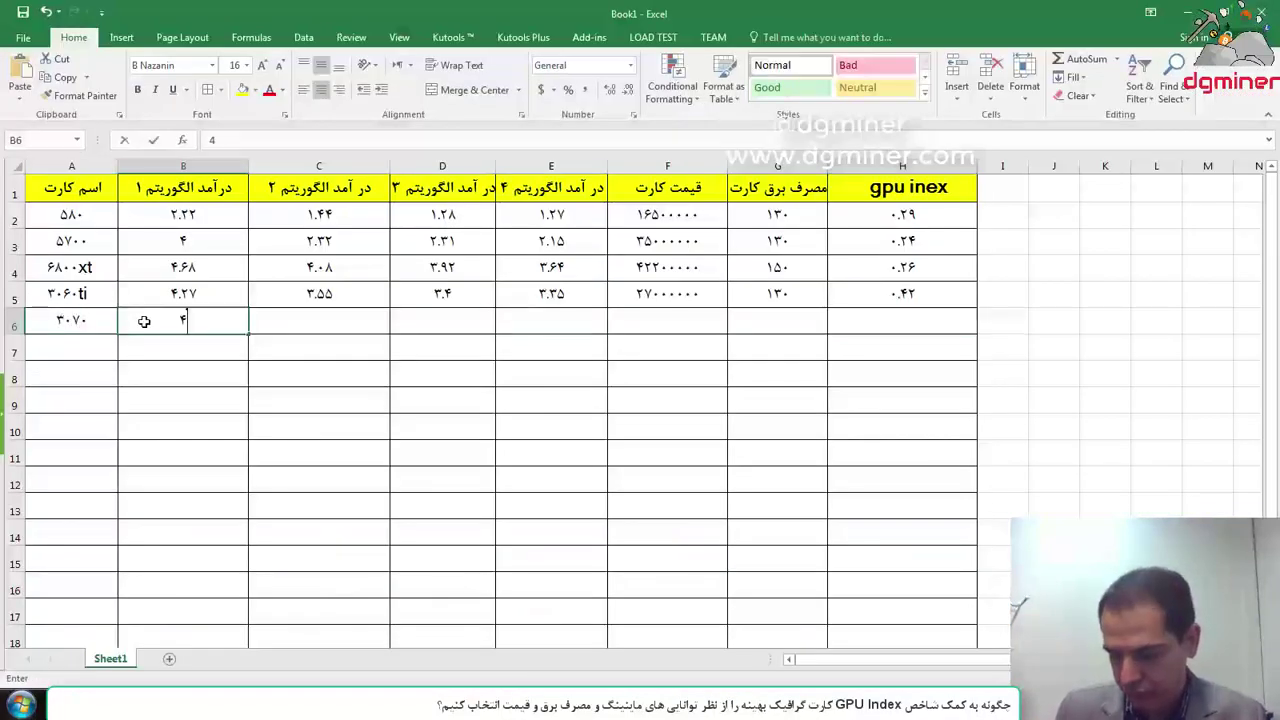
text(.24)
- Look up the next algorithm's revenue on WhatToMine and enter 3.57 in C6 as the 3070's second income
key(alt+Tab)
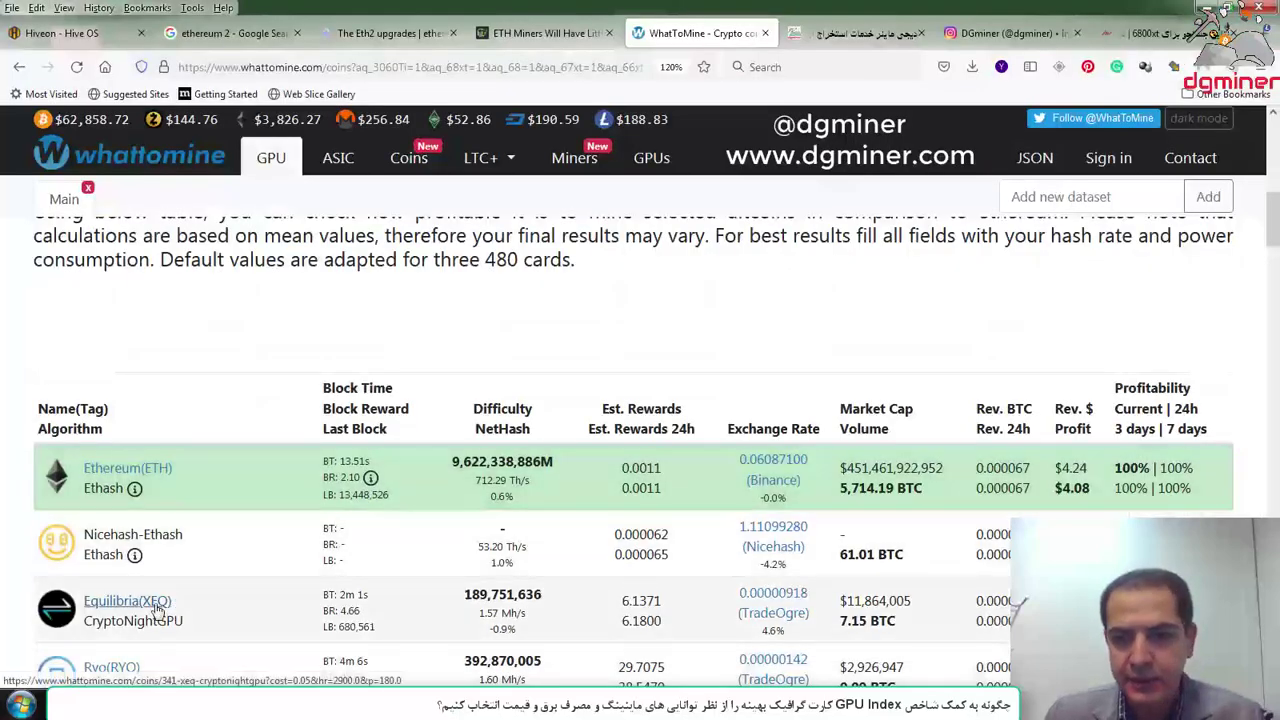
key(alt+Tab)
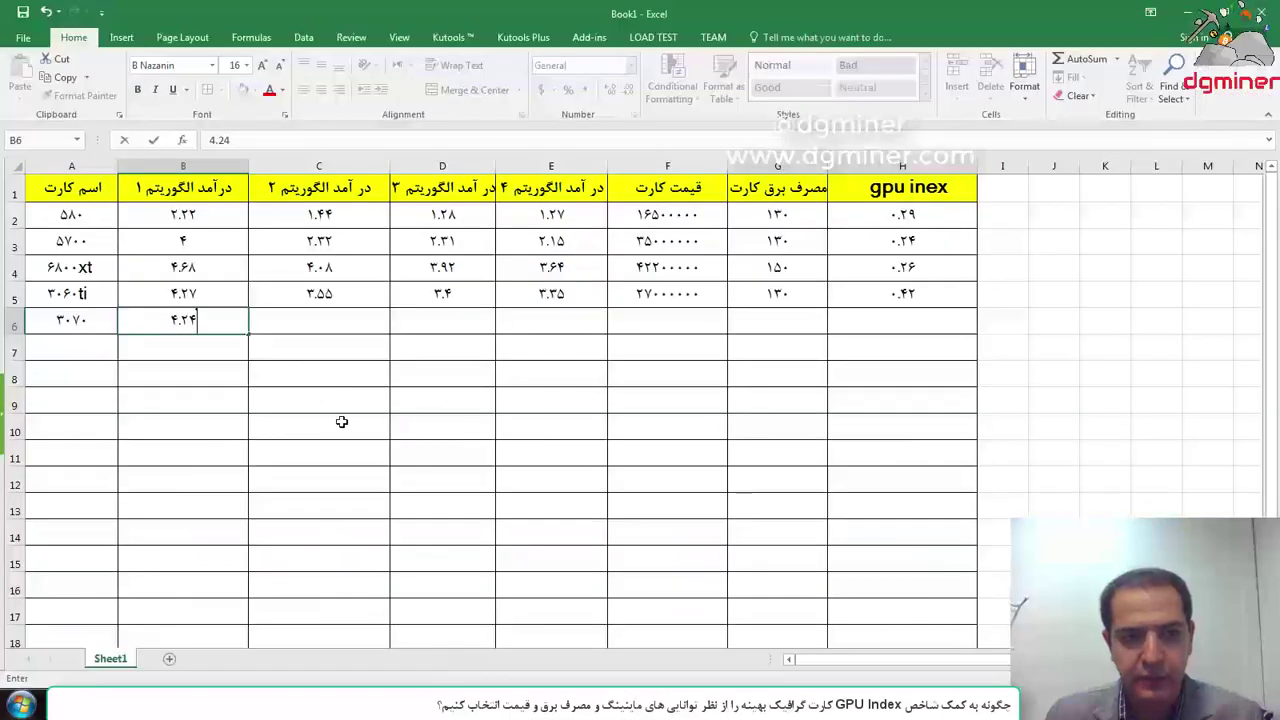
click(308, 318)
text(3.57)
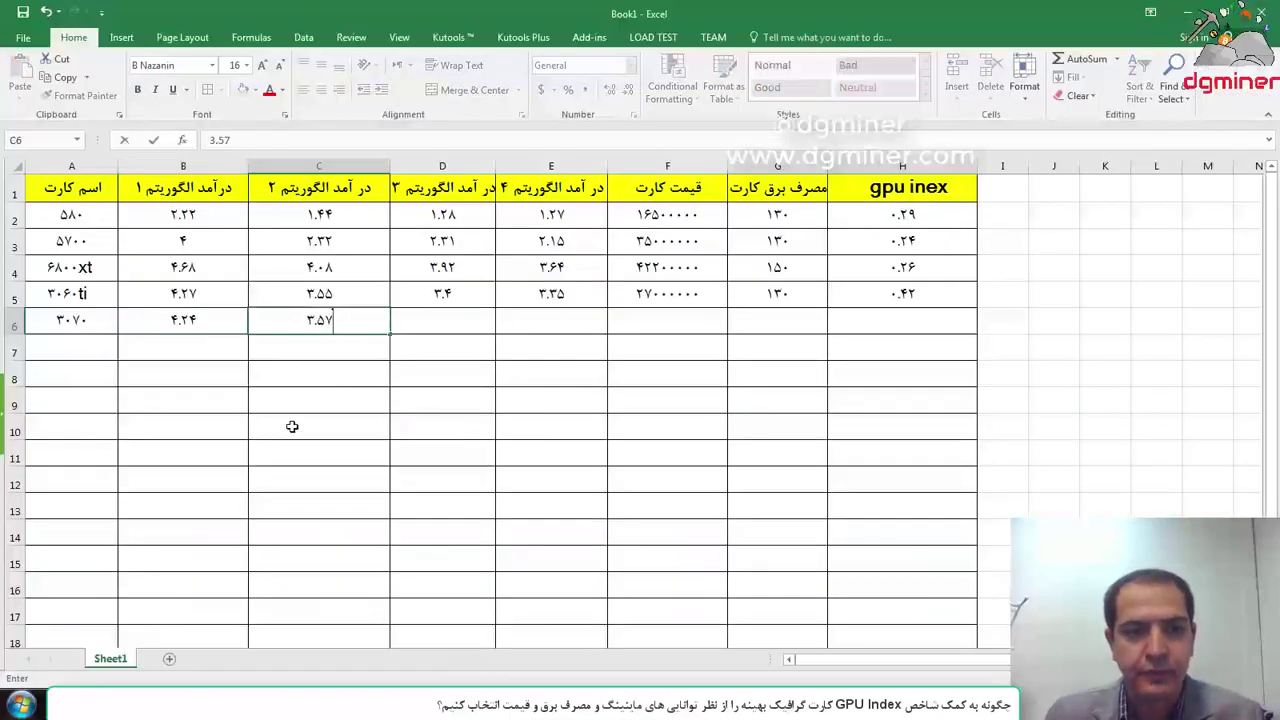
- Check WhatToMine for the third algorithm's revenue and enter 3.44 in D6 of the Excel sheet for the 3070
key(alt+Tab)
scroll(148, 556, down, 1)
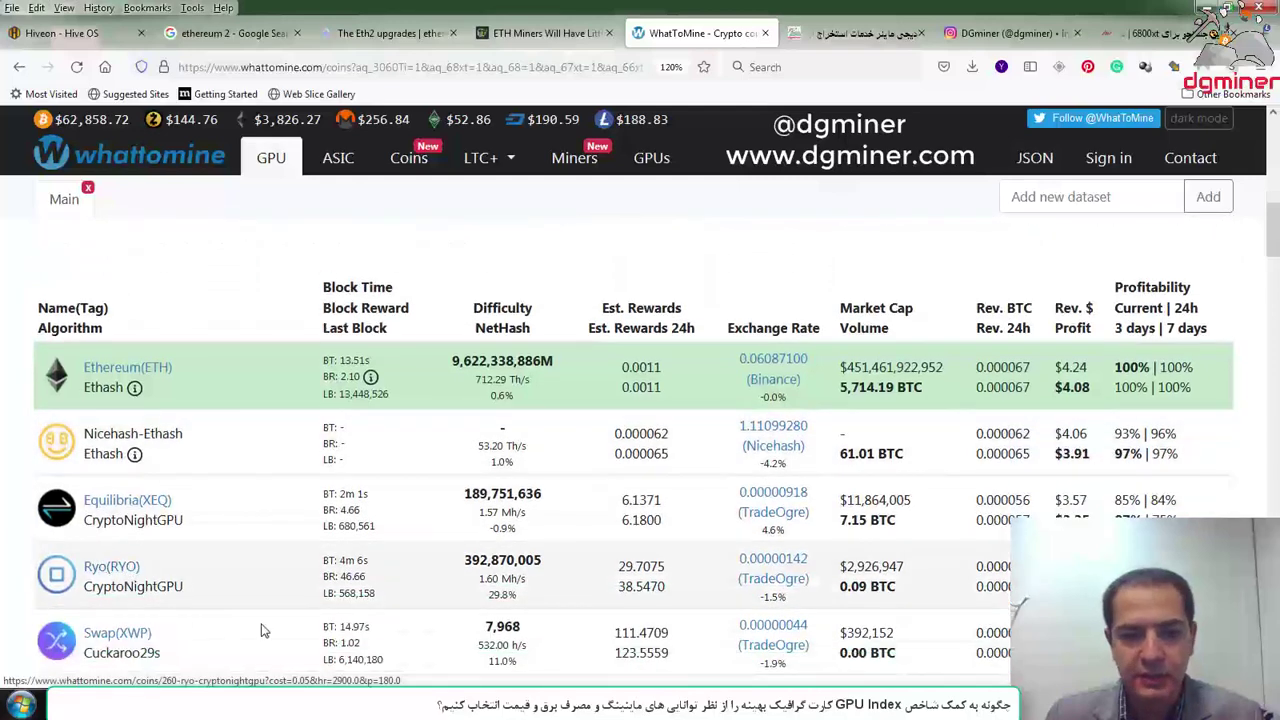
key(alt+Tab)
click(437, 316)
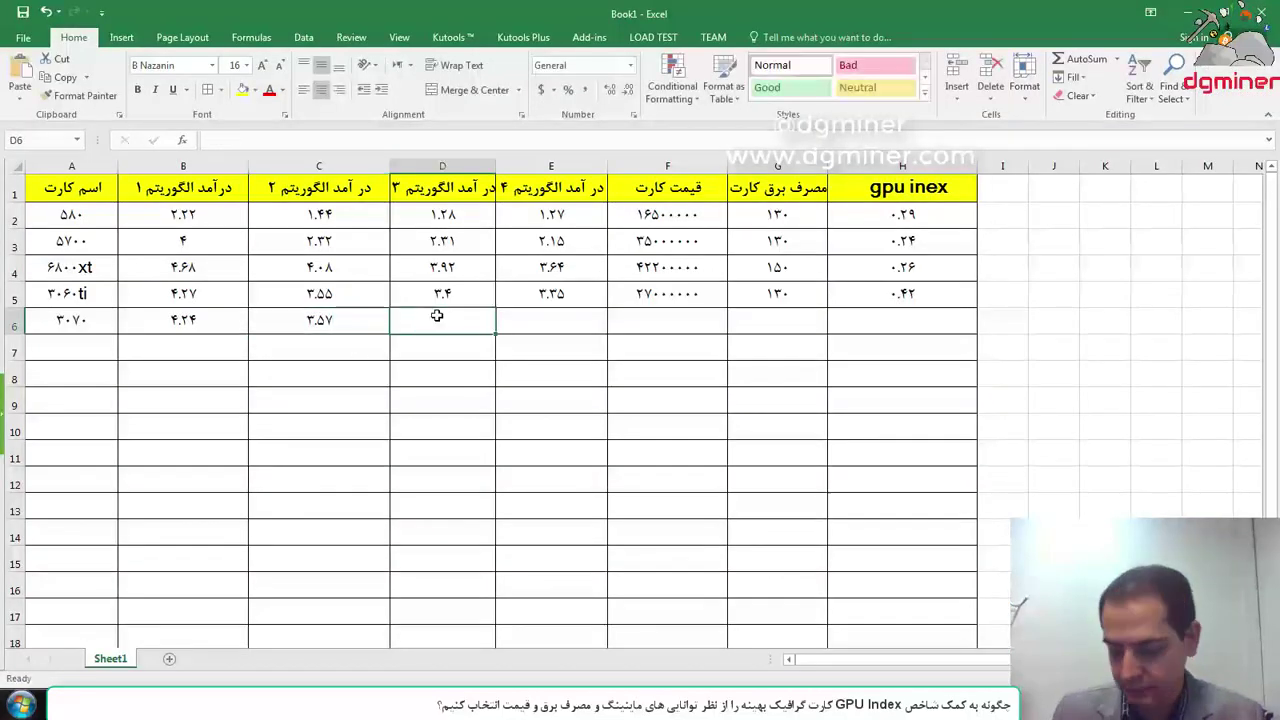
text(3.44)
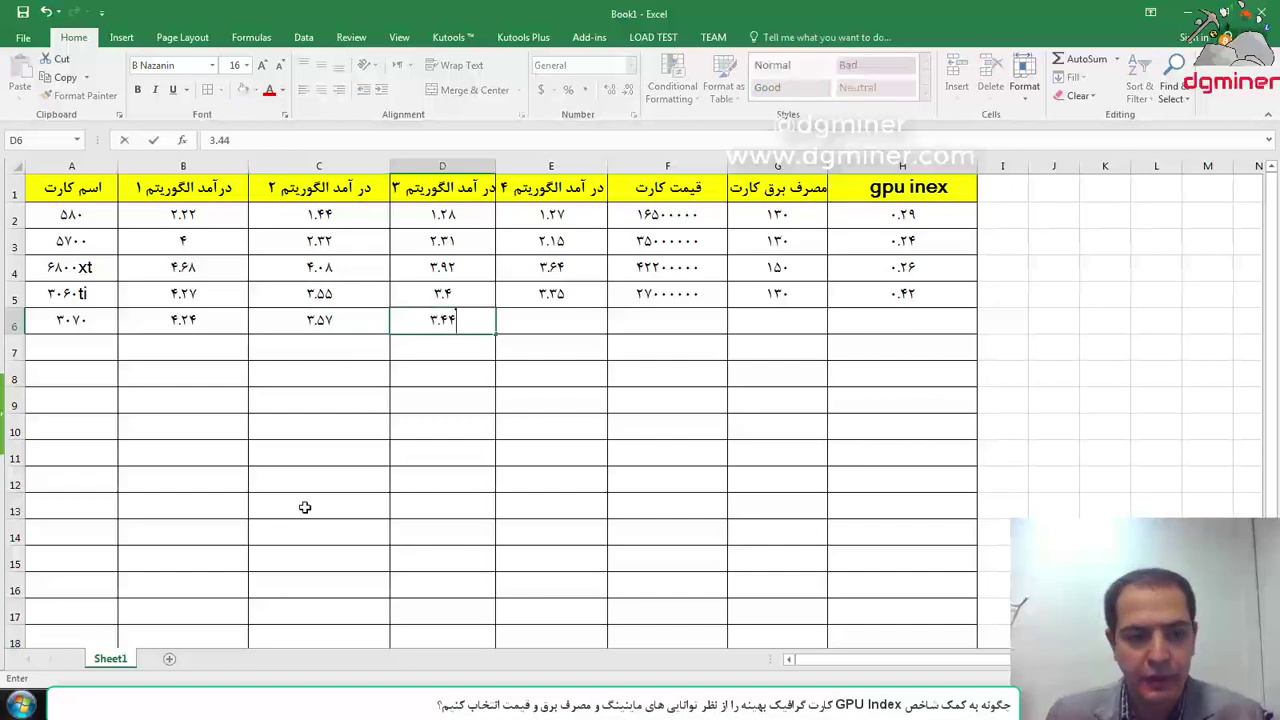
- Consult WhatToMine again and enter 3.42 in E6 of the Excel sheet as the 3070's fourth algorithm income
key(alt+Tab)
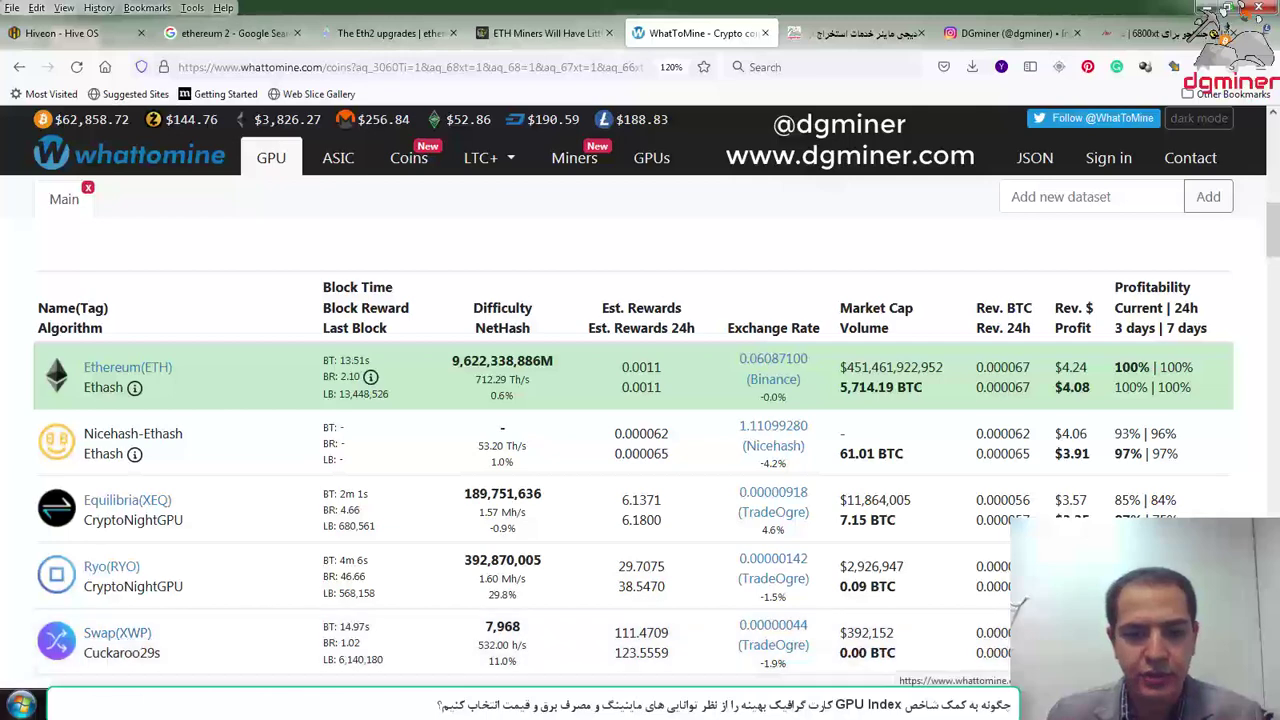
key(alt+Tab)
click(547, 321)
text(3.42)
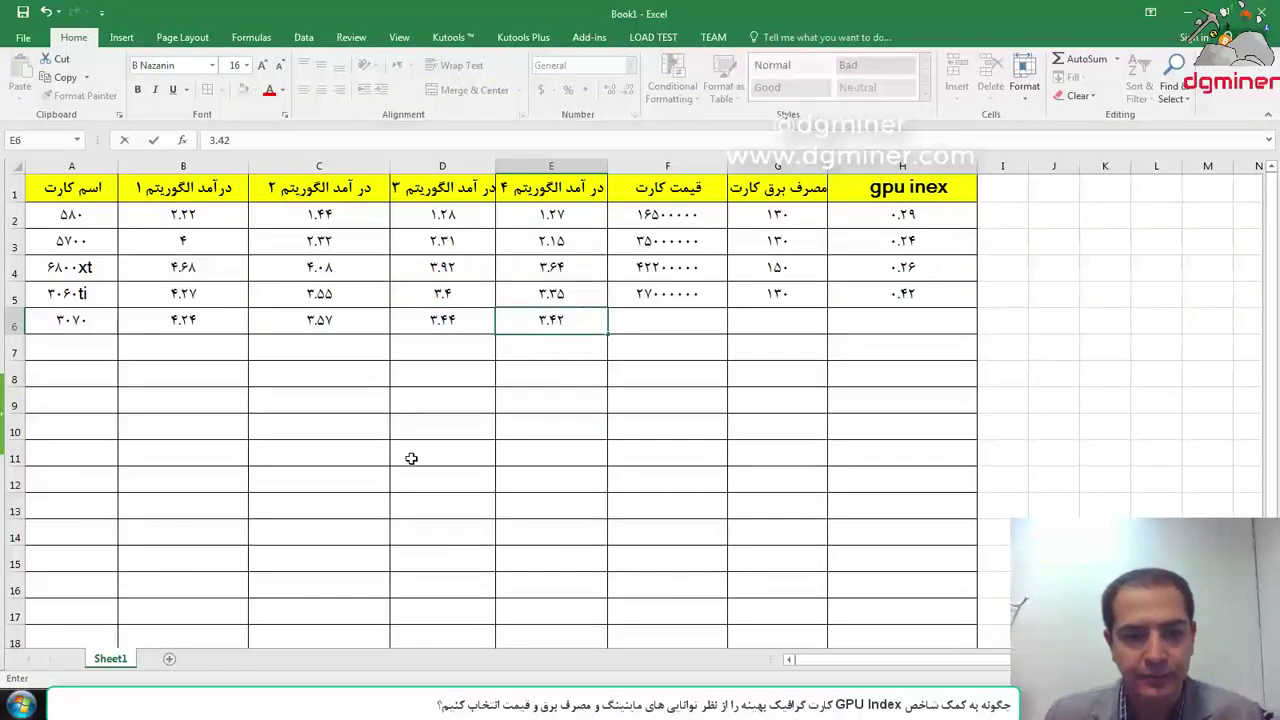
- Switch to the Divar listings in the browser and search for 3070 instead of 6800xt
key(alt+Tab)
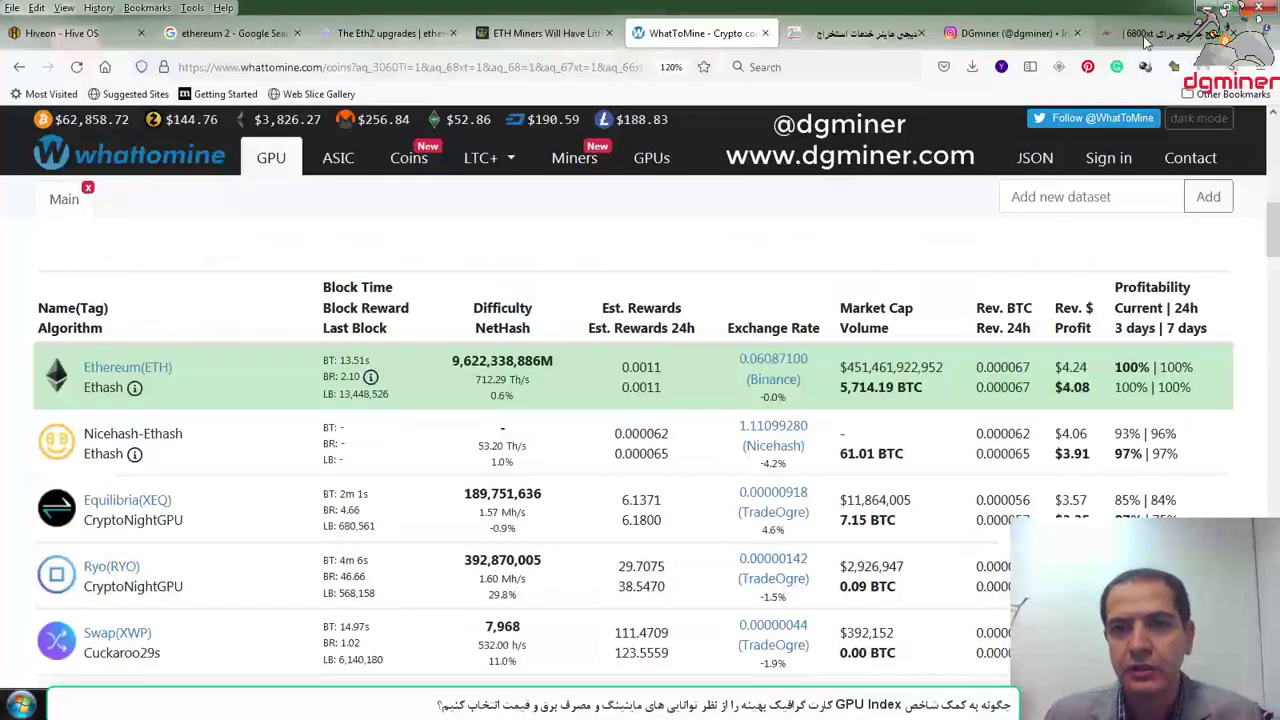
click(1140, 33)
click(620, 196)
text(30)
key(Return)
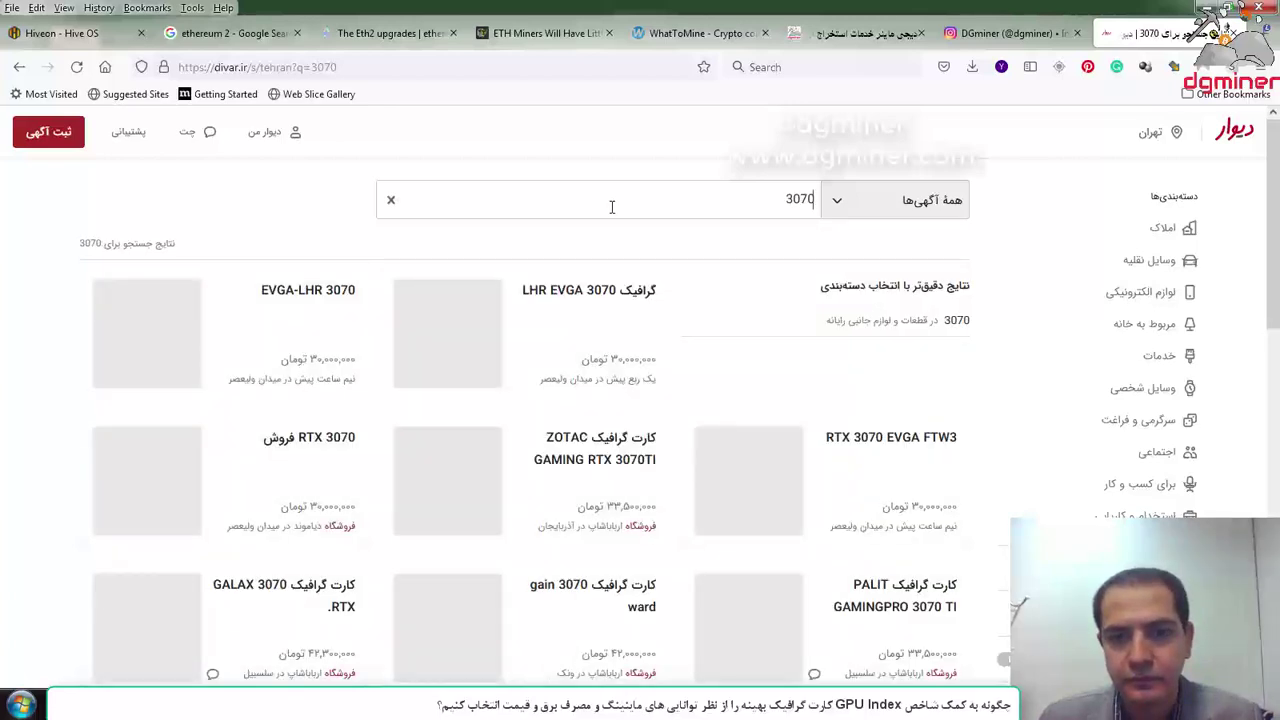
- Examine the asking prices in the 3070 results, view the Rtx3070 asus tuf listing's details and close it
middle_click(287, 216)
middle_click(290, 243)
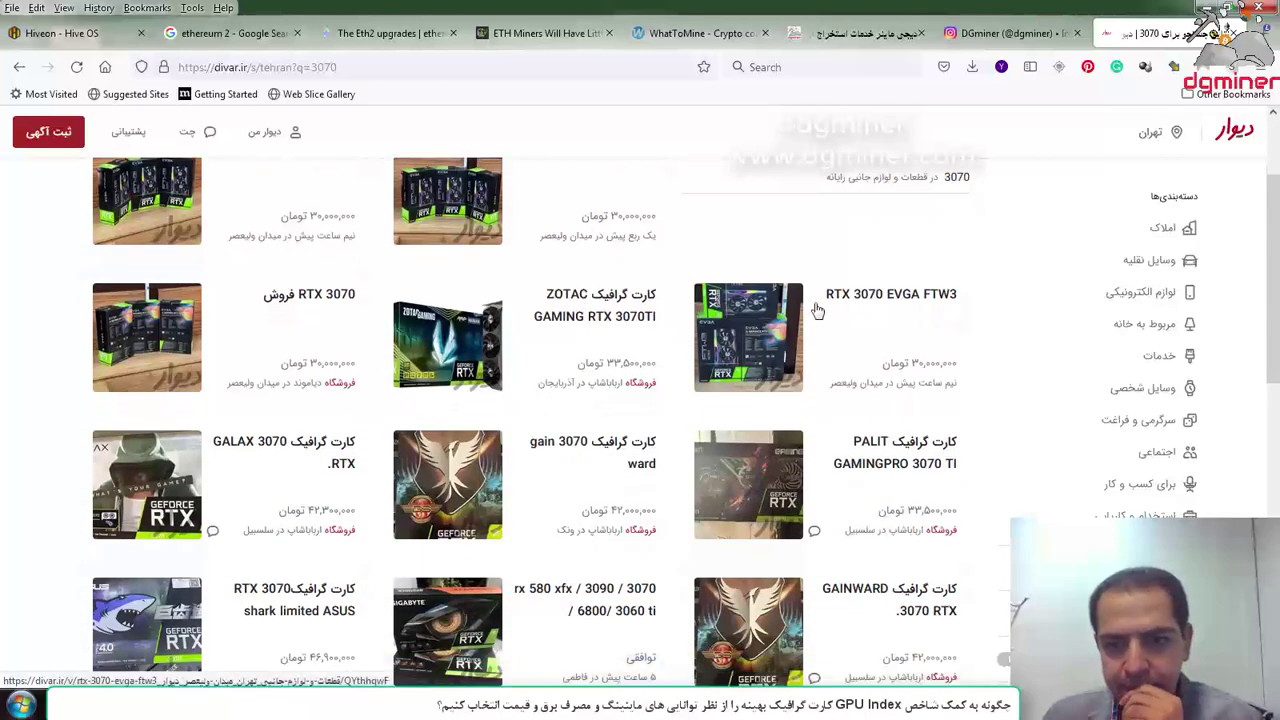
scroll(816, 380, down, 2)
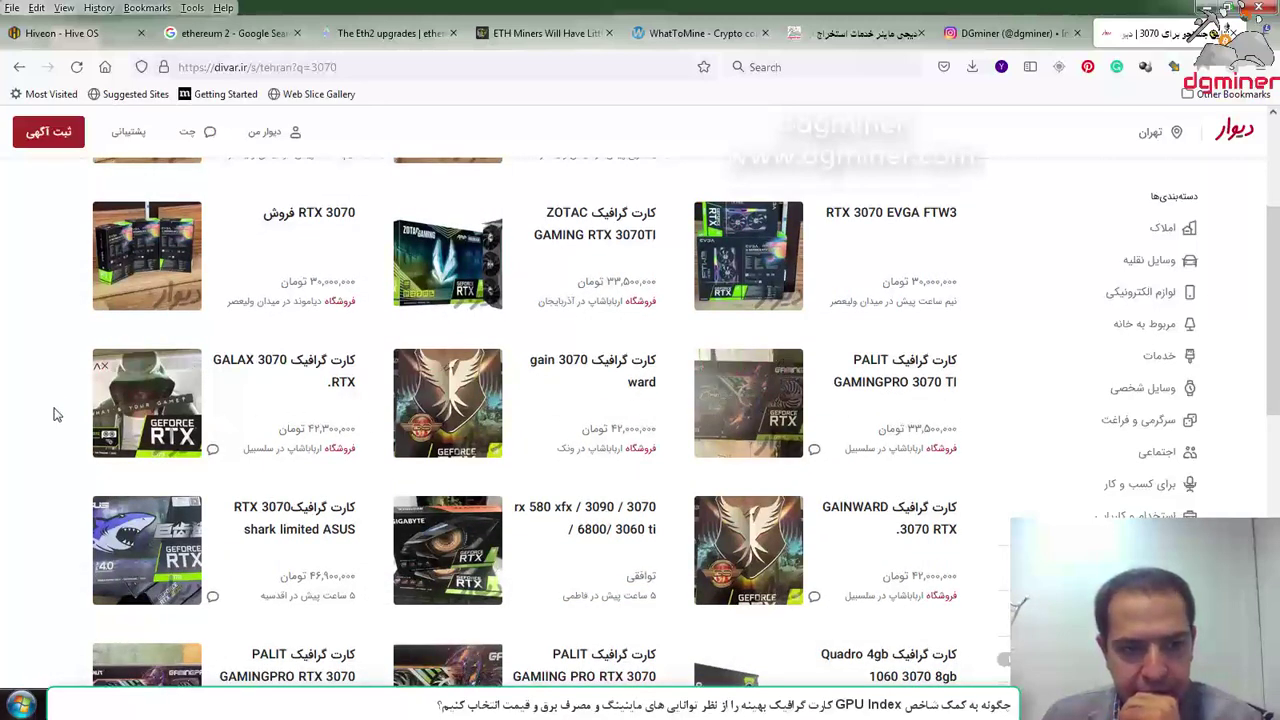
scroll(53, 411, down, 2)
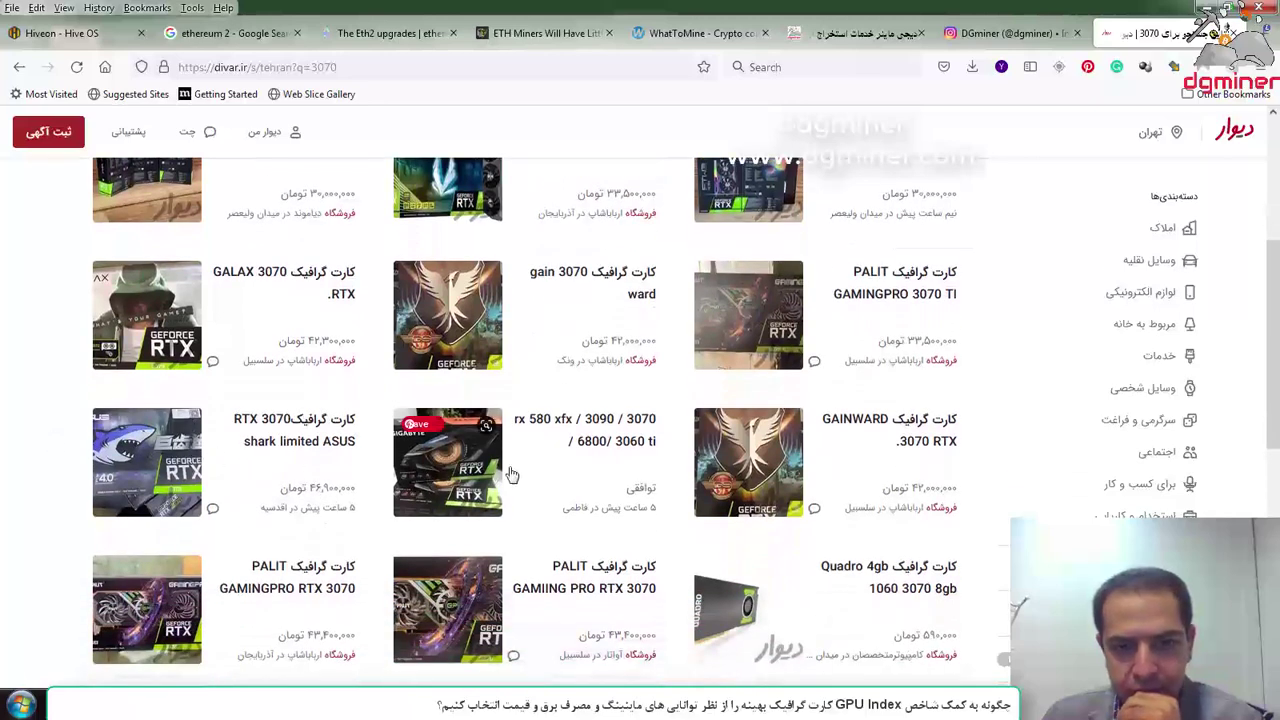
scroll(815, 472, down, 2)
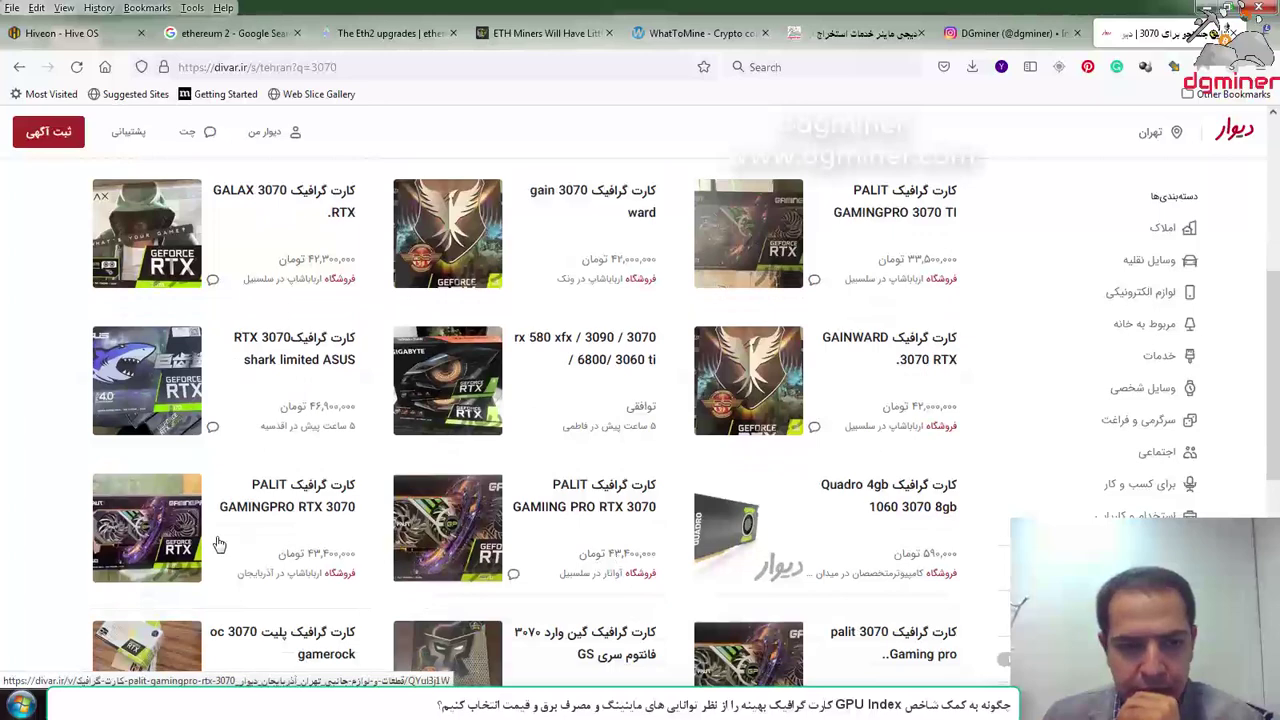
scroll(43, 540, down, 2)
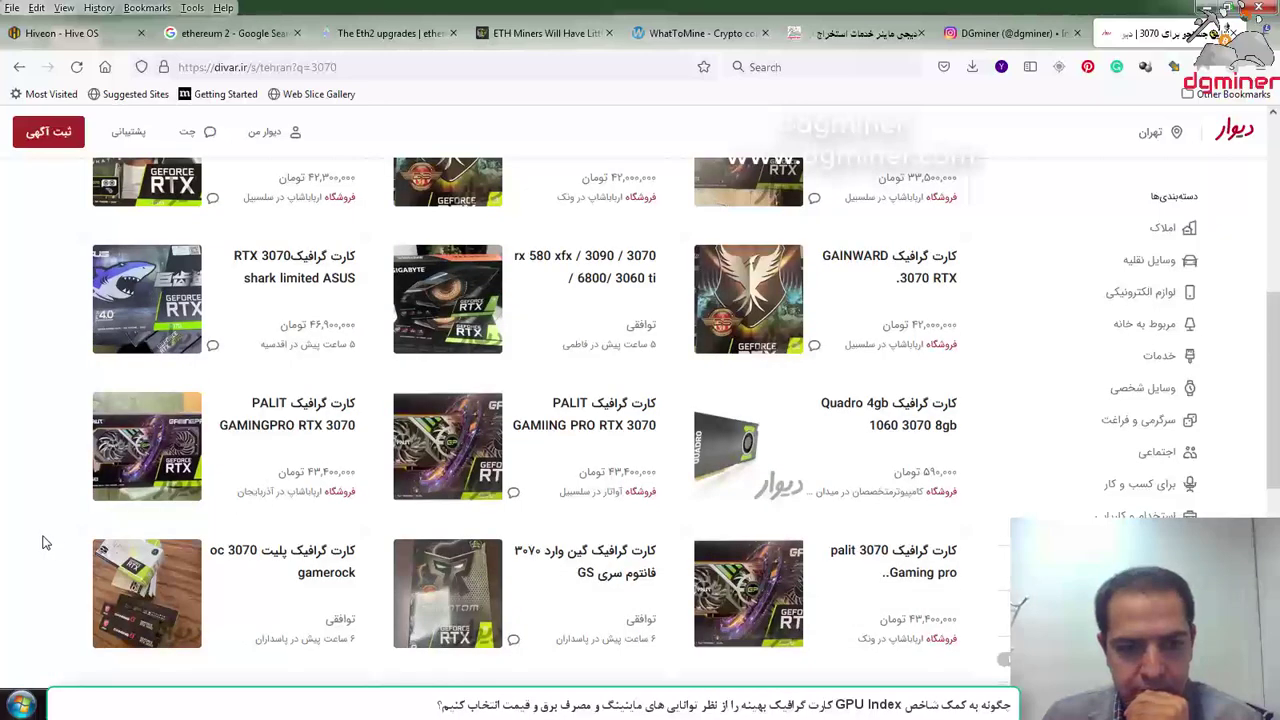
scroll(86, 510, down, 6)
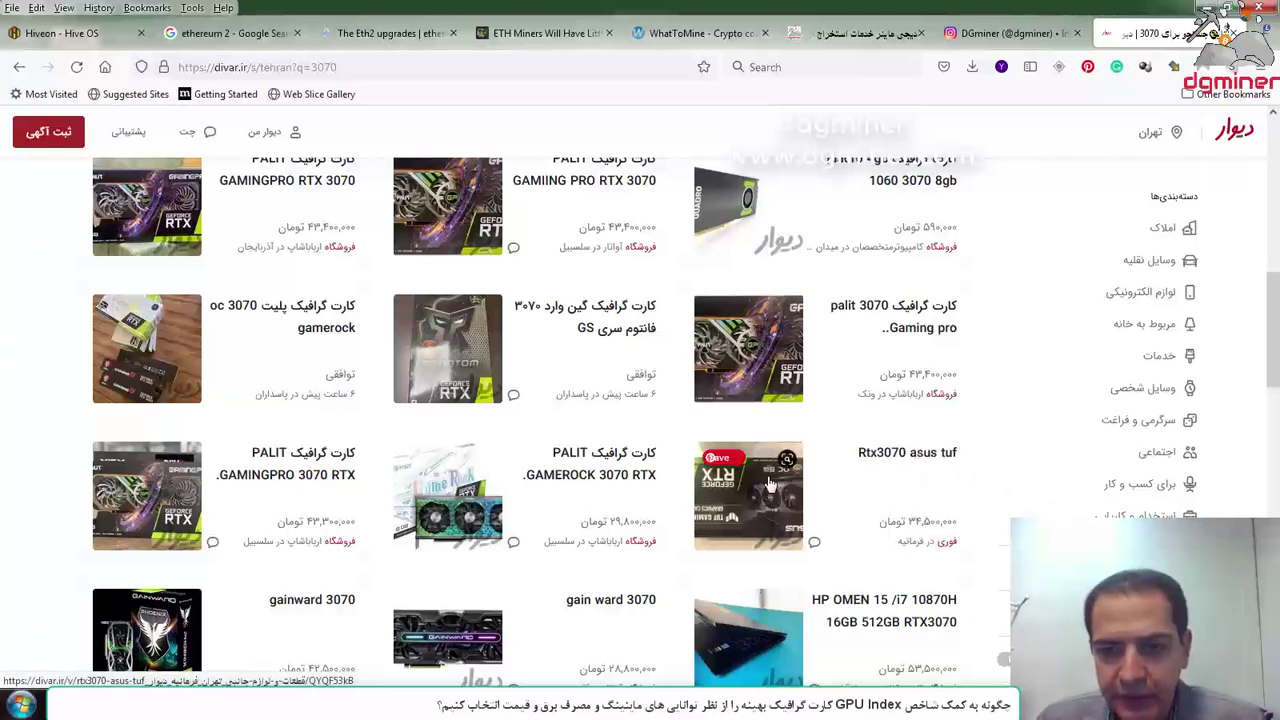
click(752, 514)
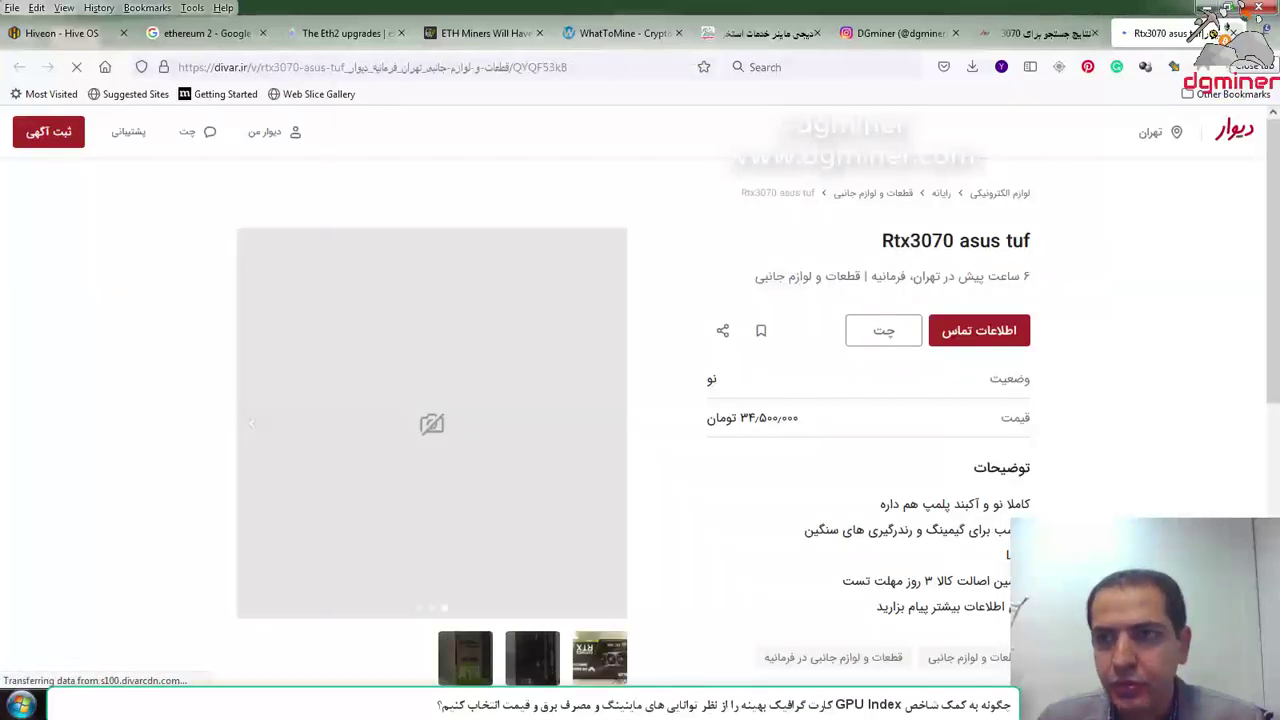
click(1231, 33)
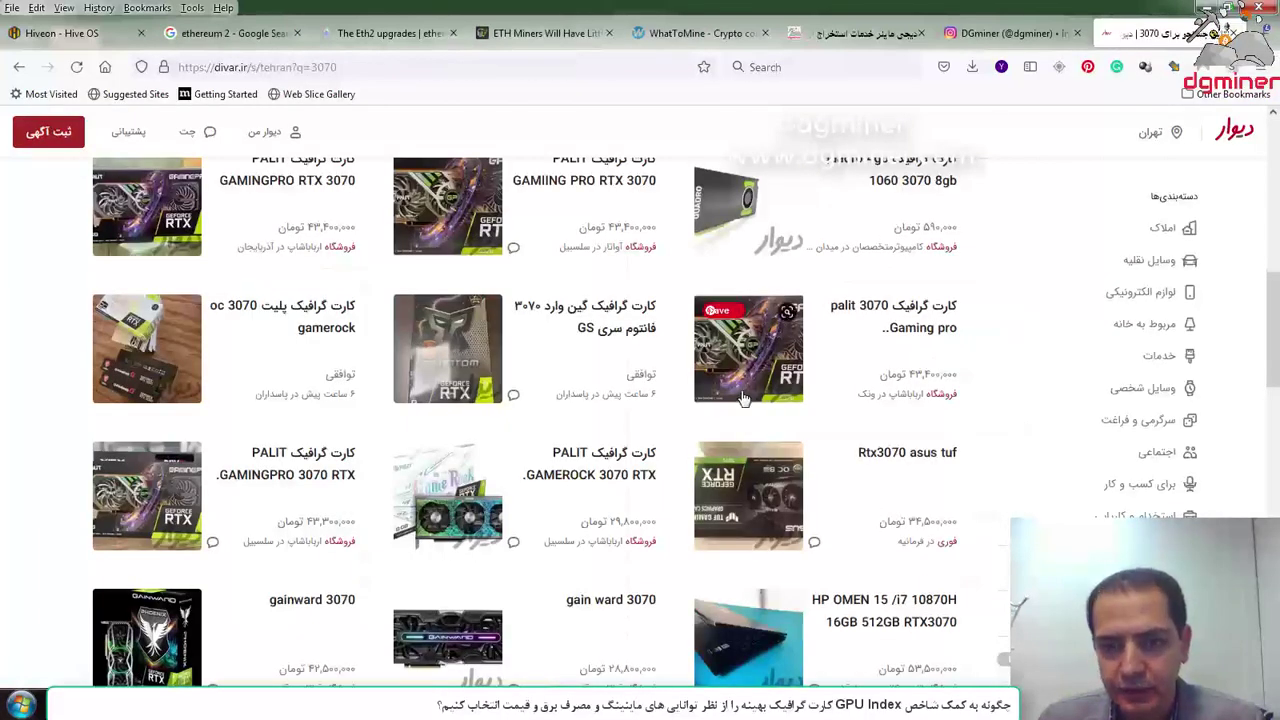
- Compare the prices of the further 3070 listings on Divar and recheck the earlier ones to judge a typical price
scroll(735, 385, down, 1)
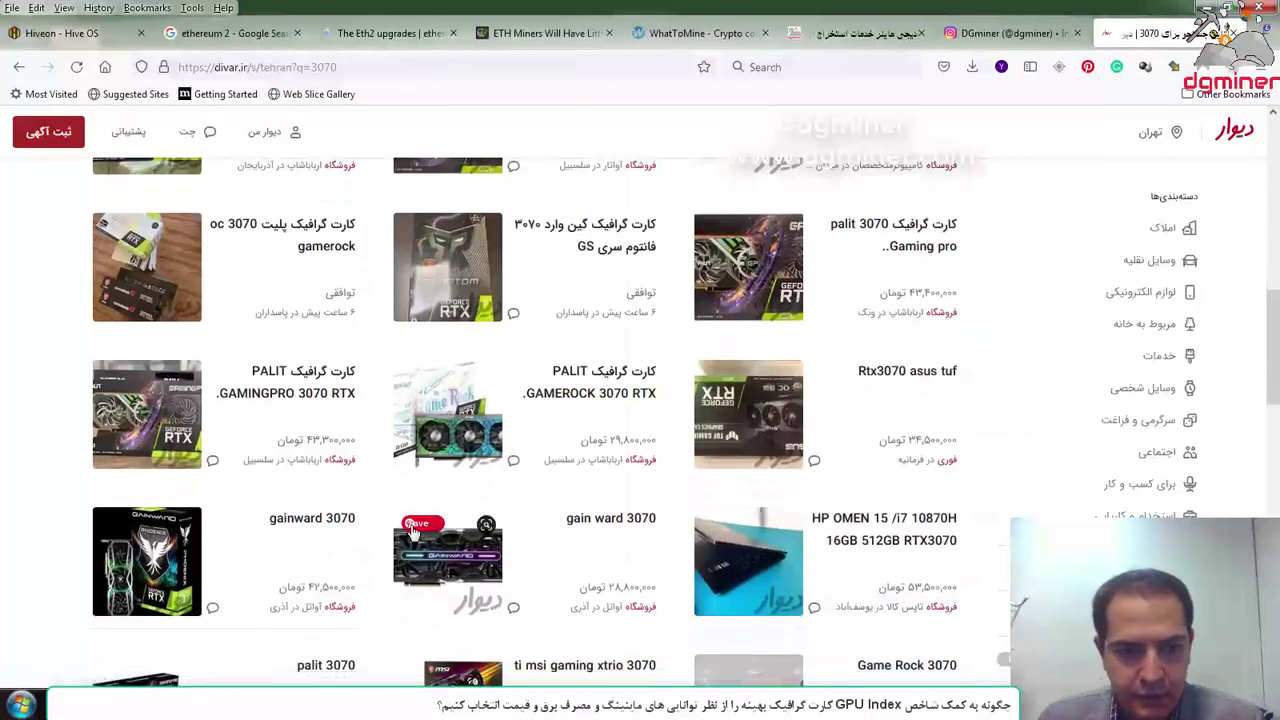
scroll(283, 451, down, 1)
scroll(283, 451, down, 2)
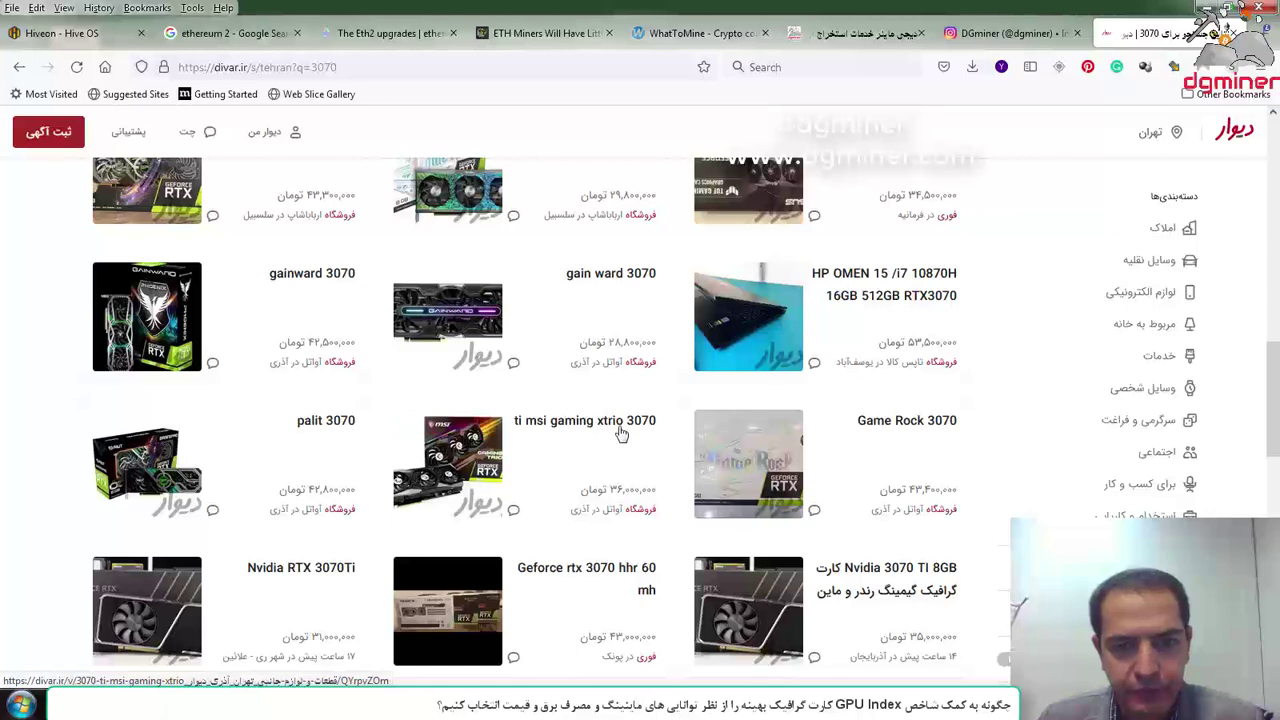
scroll(476, 450, down, 3)
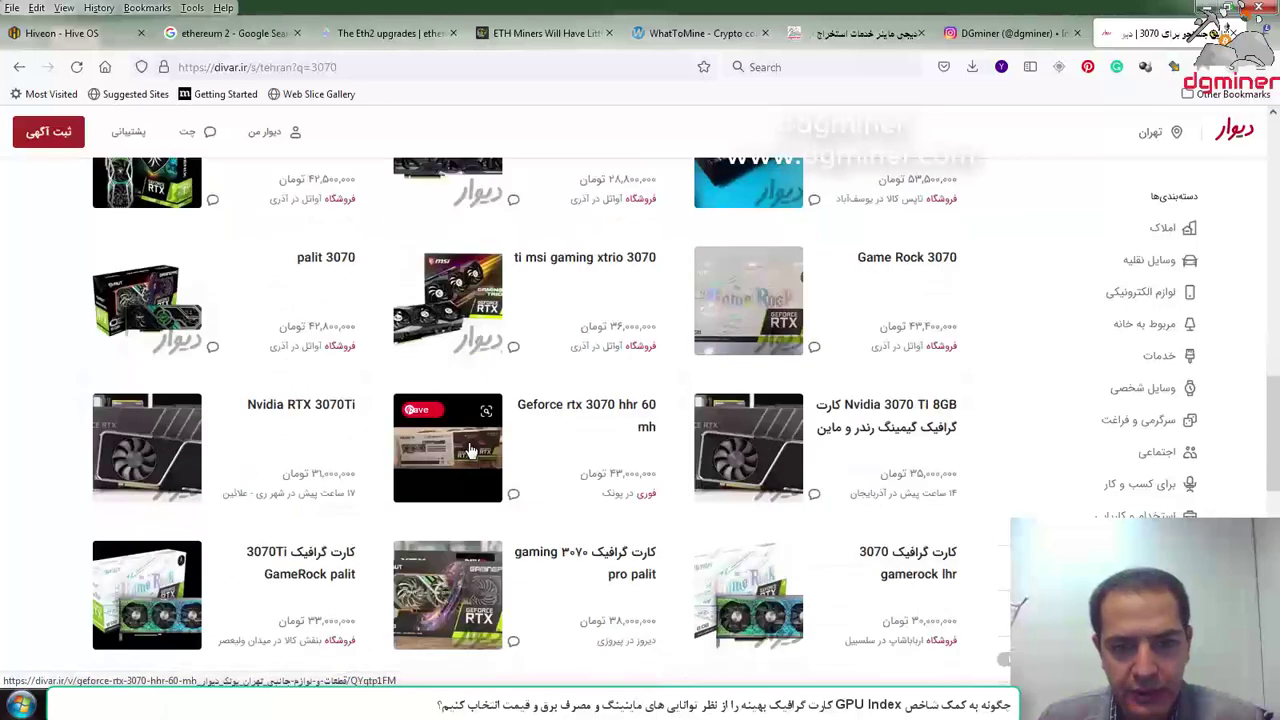
scroll(470, 450, down, 3)
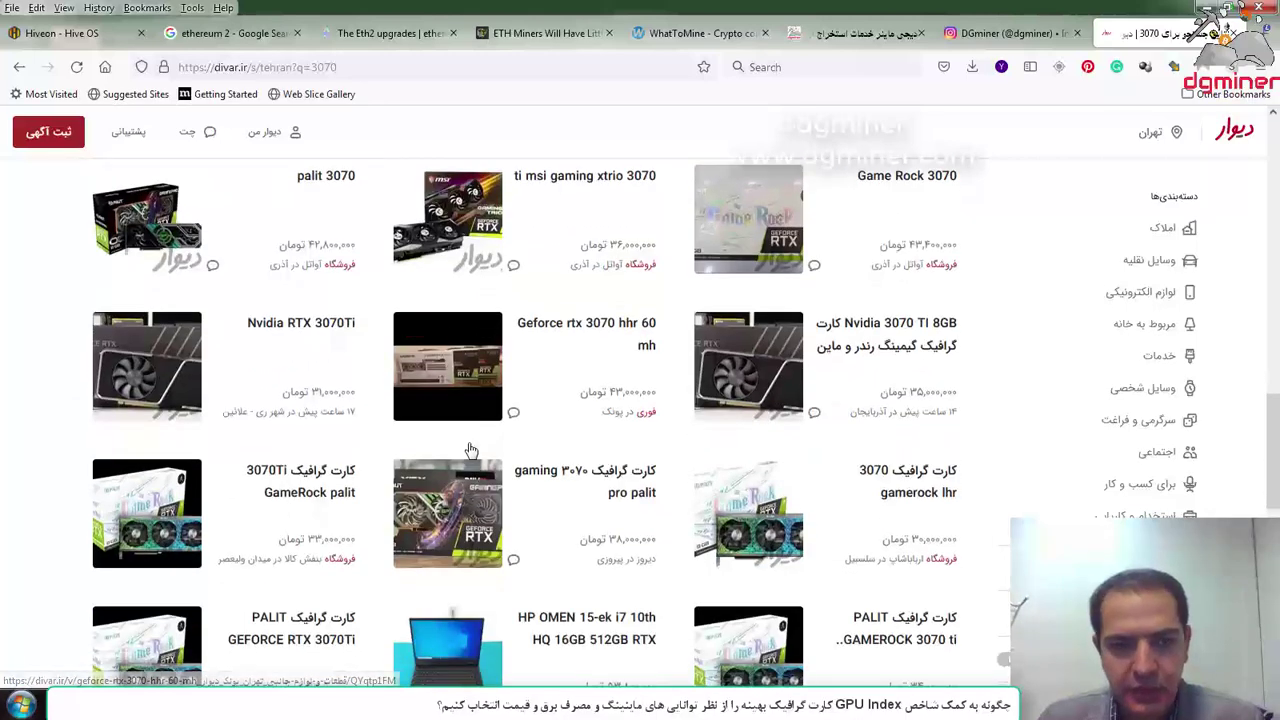
scroll(470, 450, down, 4)
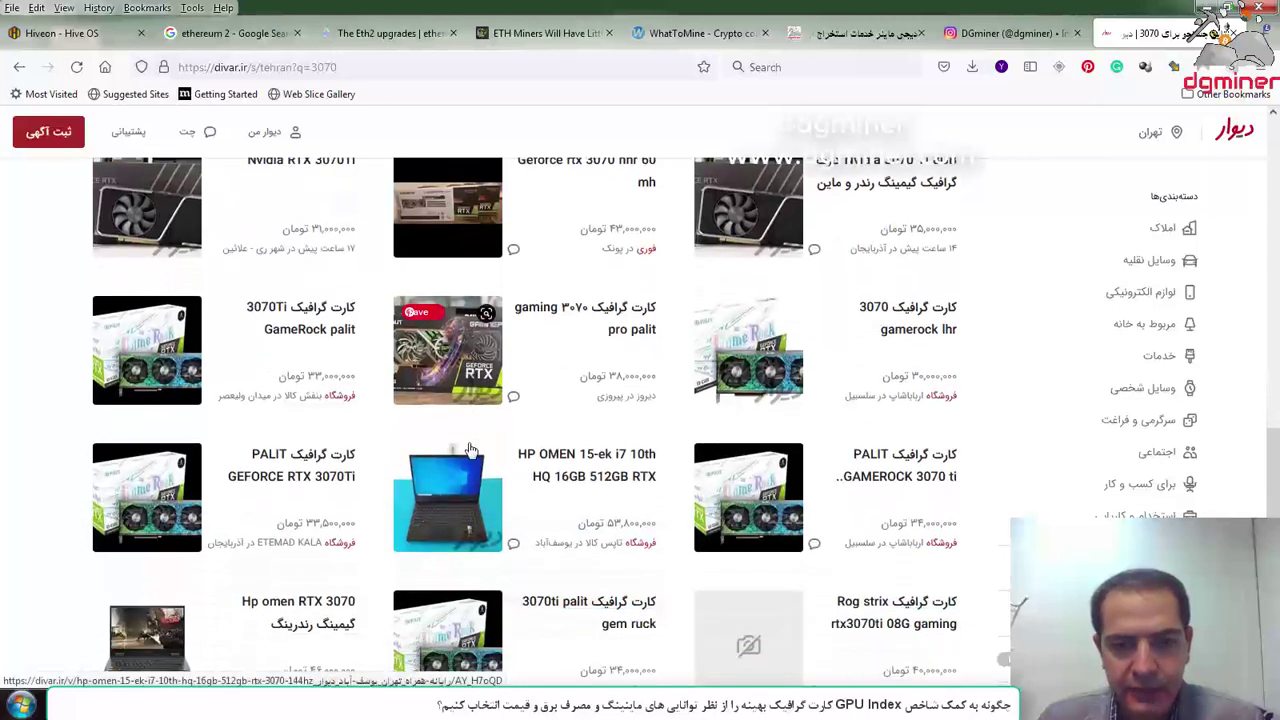
scroll(470, 450, down, 3)
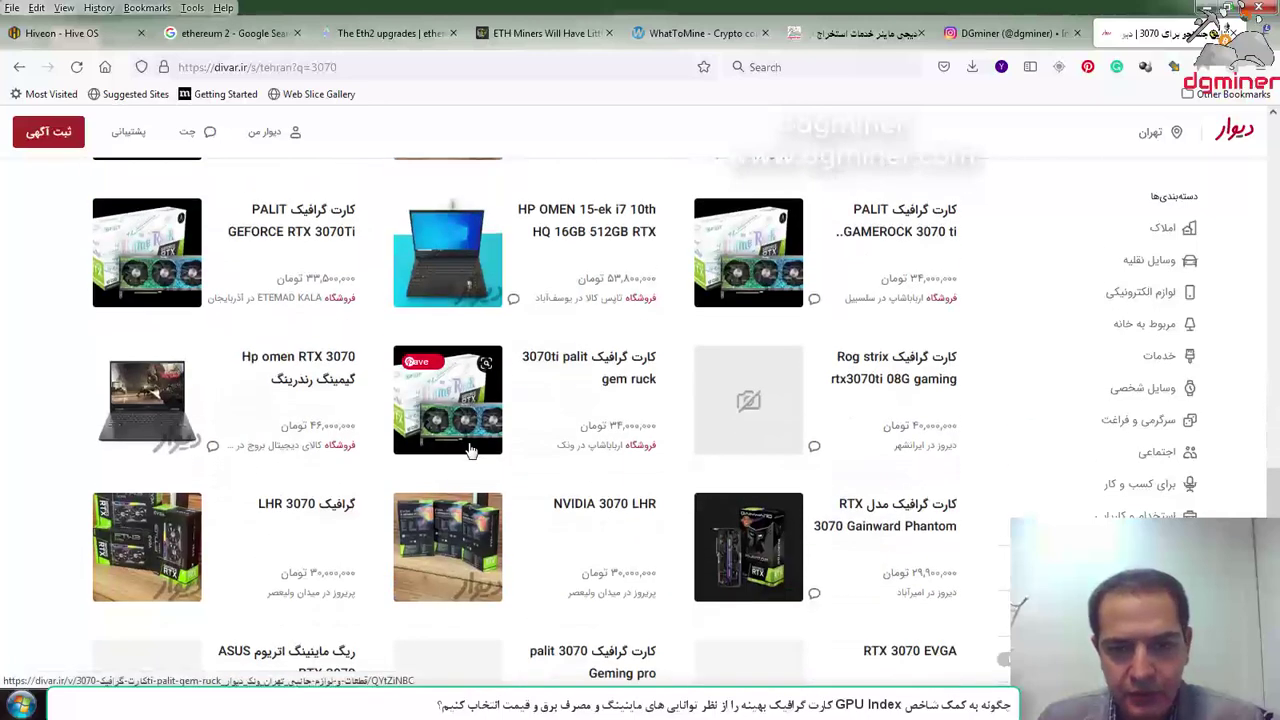
scroll(470, 450, down, 3)
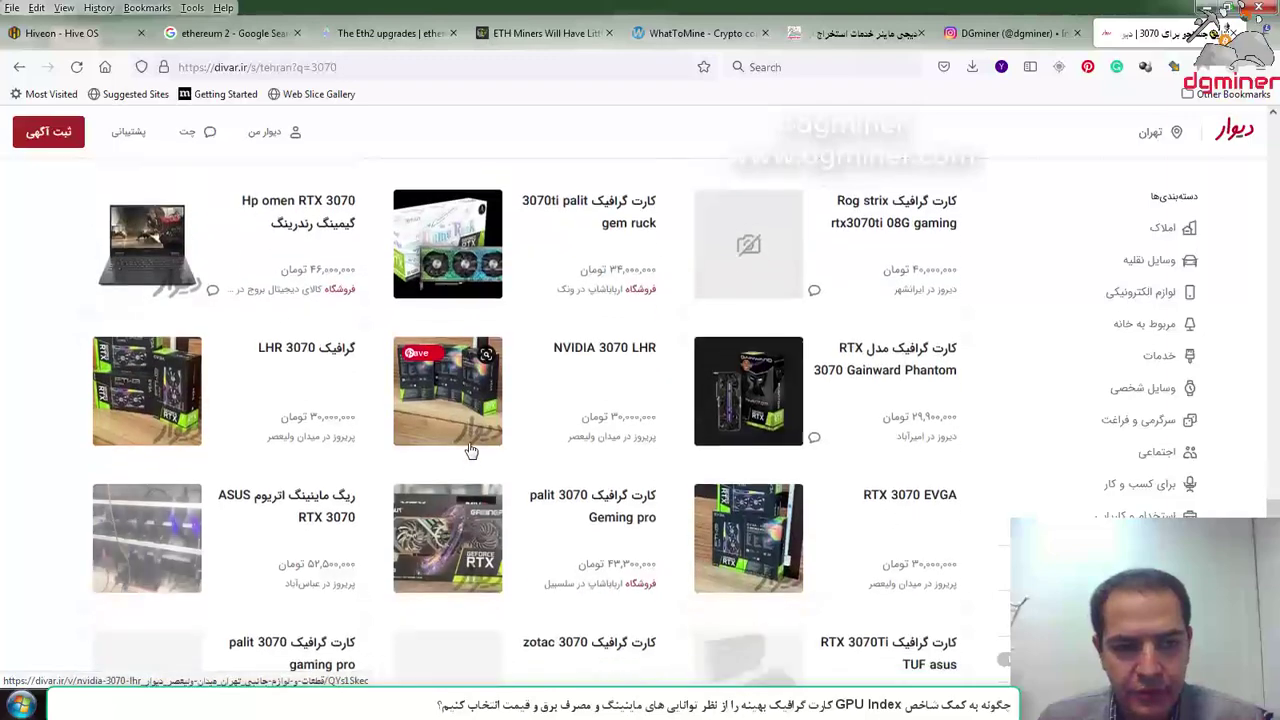
scroll(470, 450, down, 5)
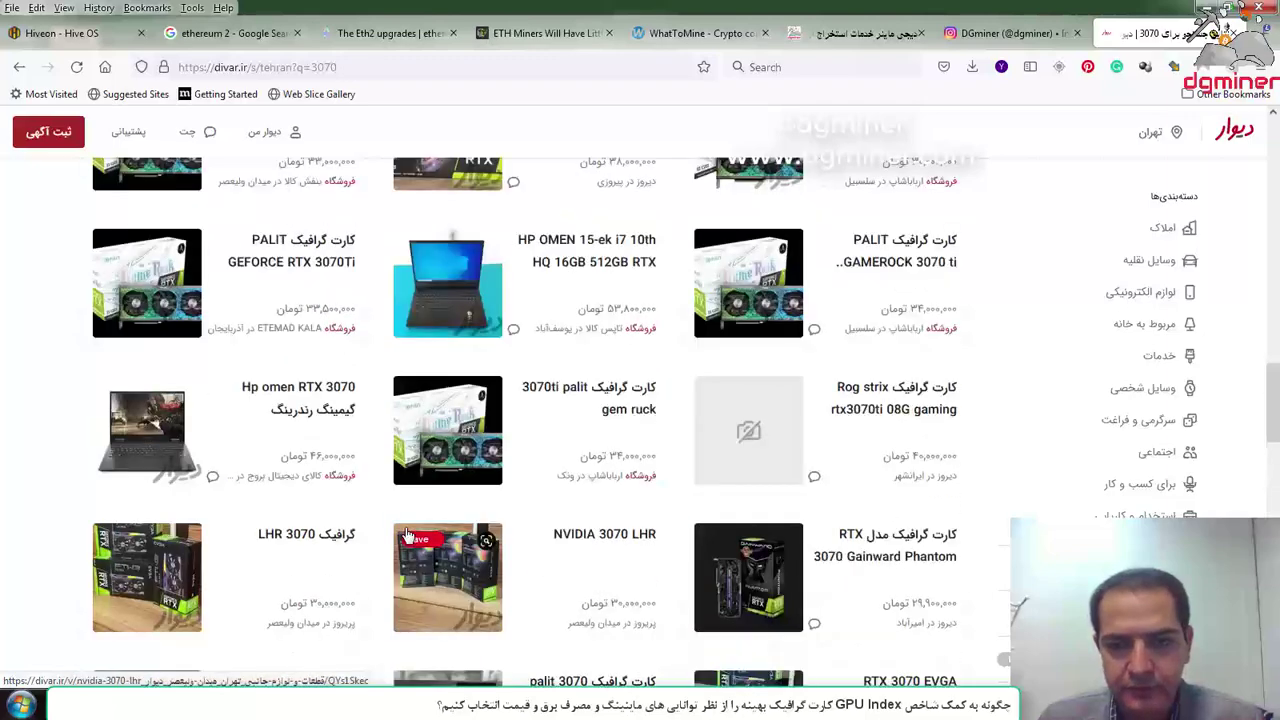
scroll(307, 430, up, 3)
scroll(307, 430, up, 3)
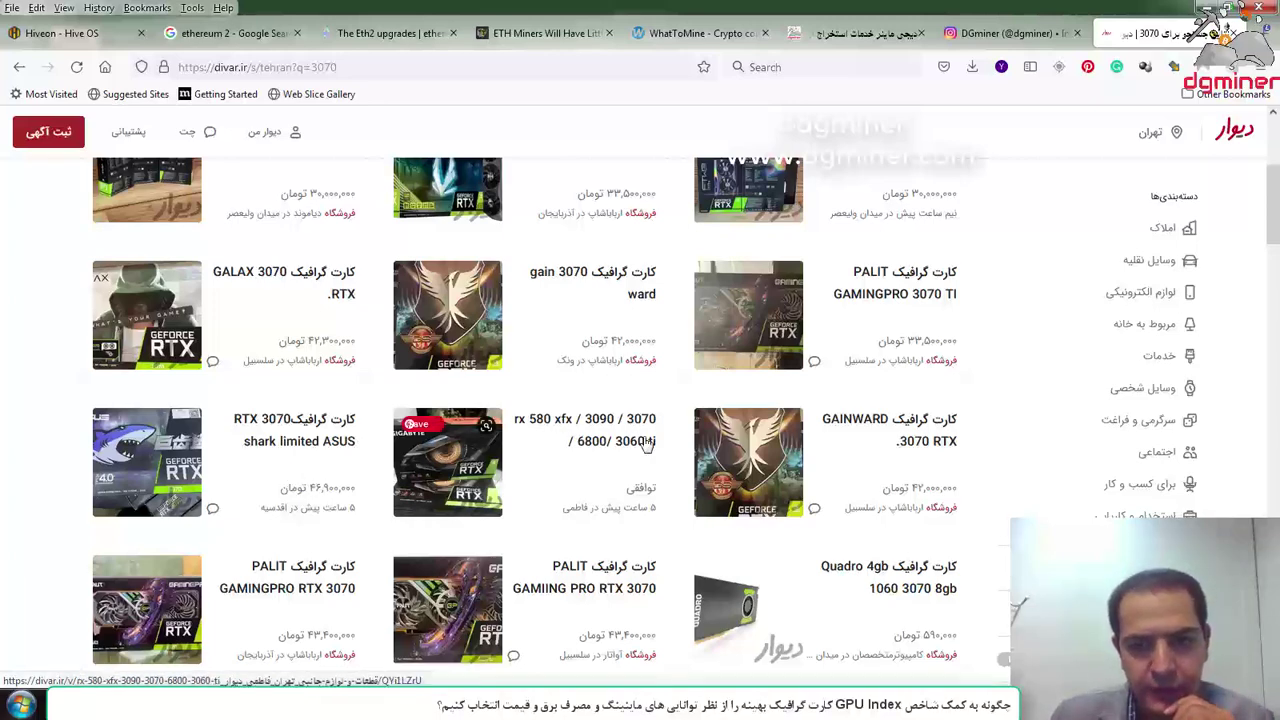
scroll(448, 555, down, 1)
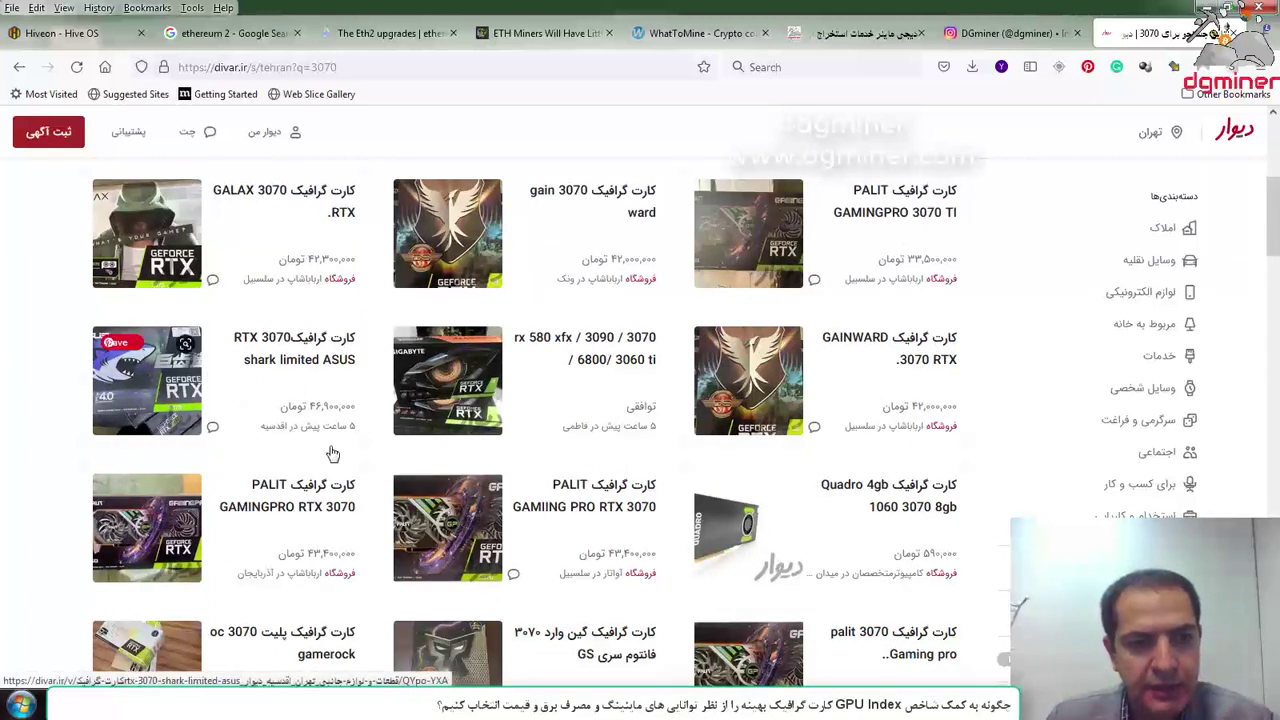
scroll(448, 542, up, 1)
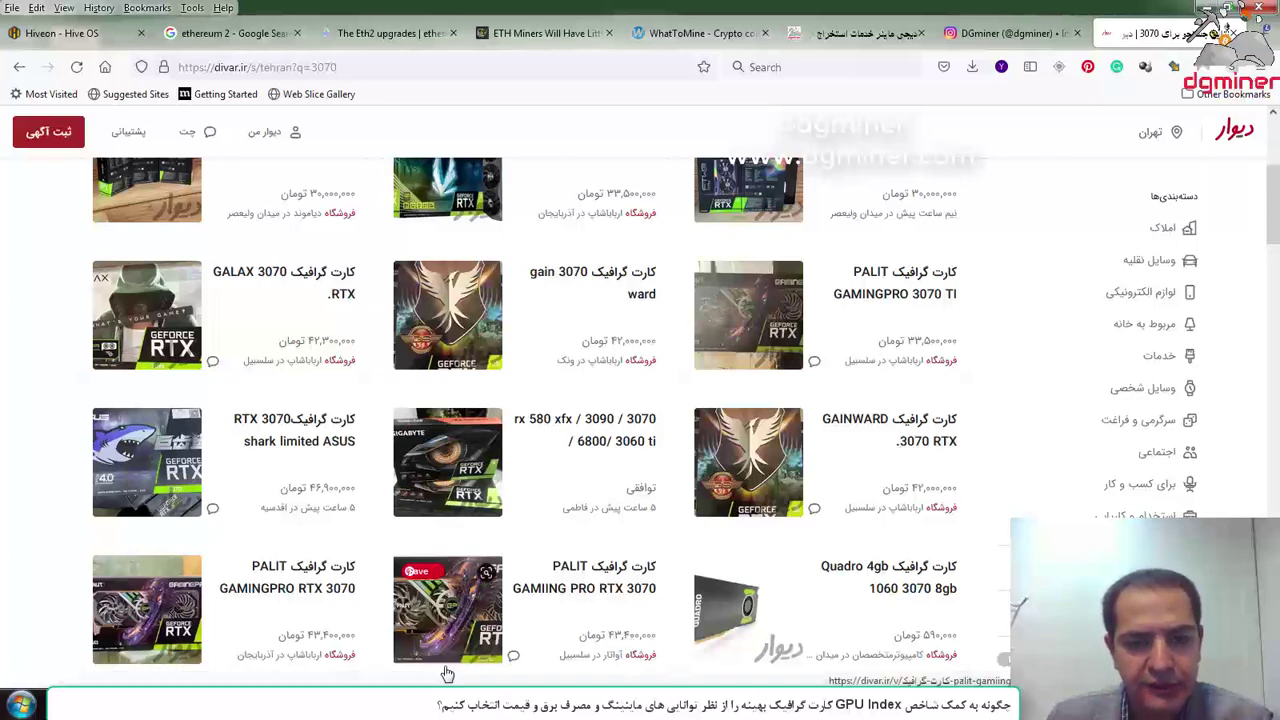
- Switch to the Excel sheet and enter 44000000 in F6 as the 3070's card price
key(alt+Tab)
click(647, 314)
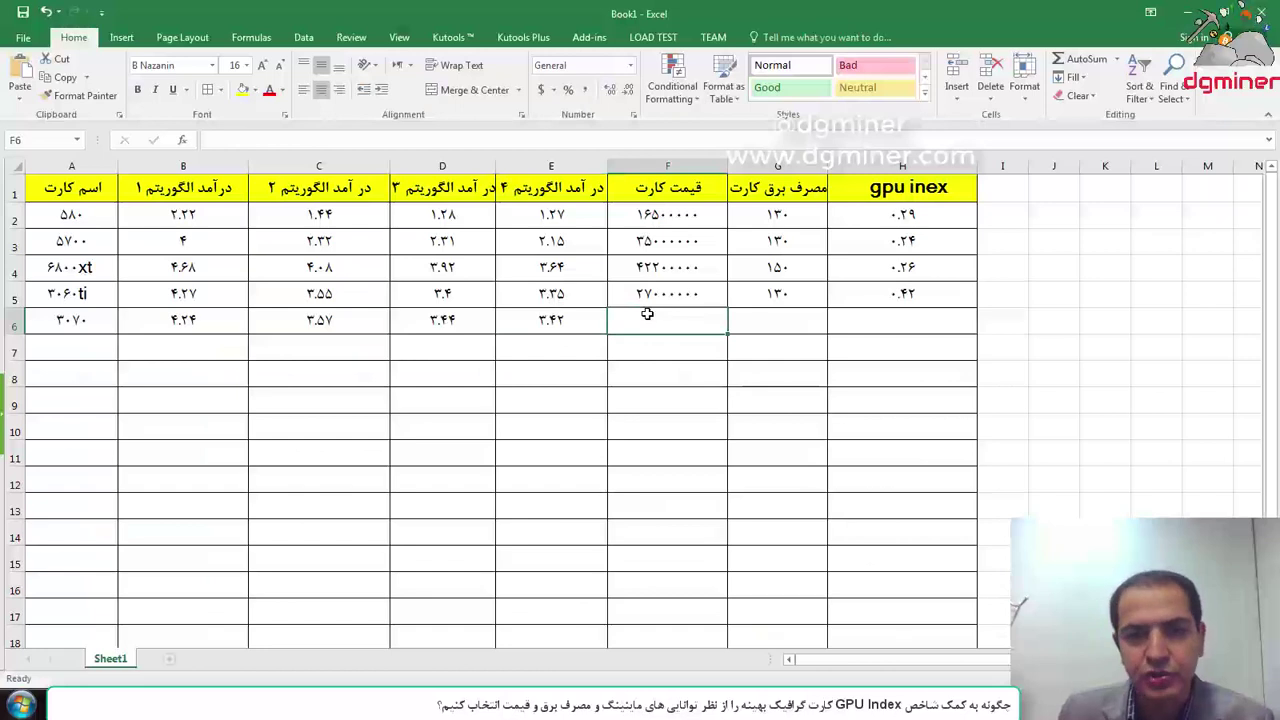
text(44)
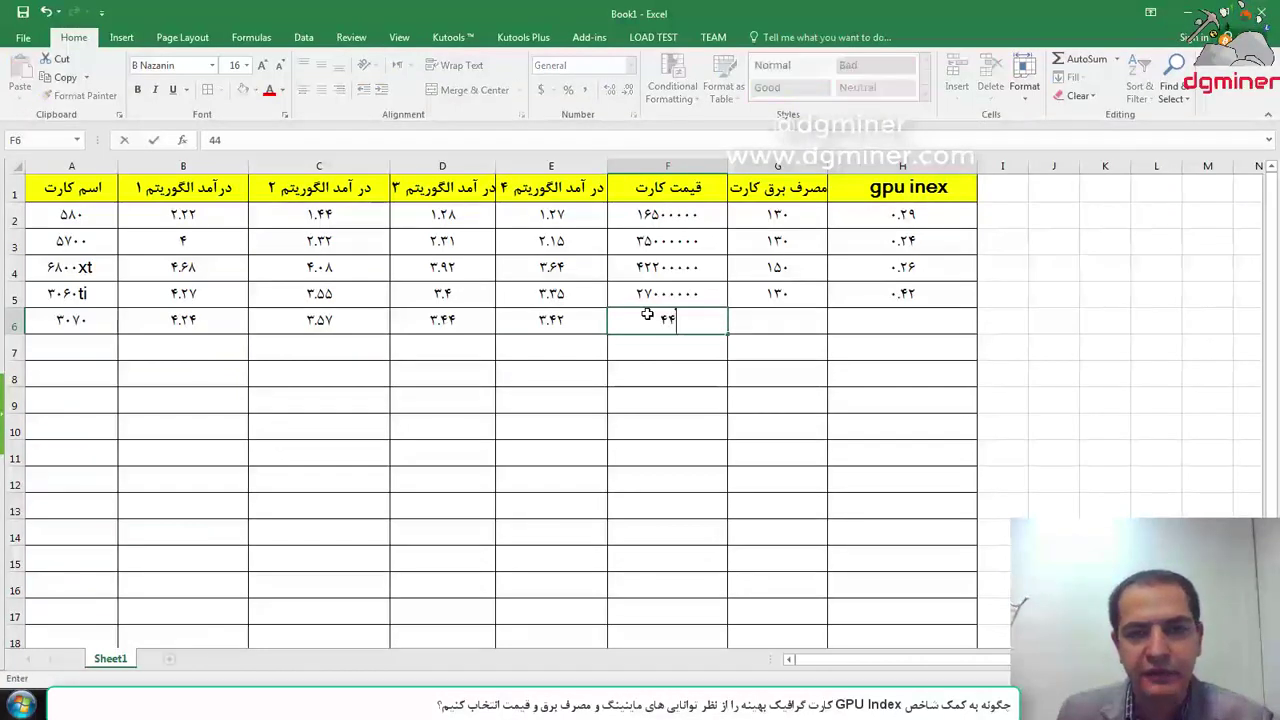
text(000000)
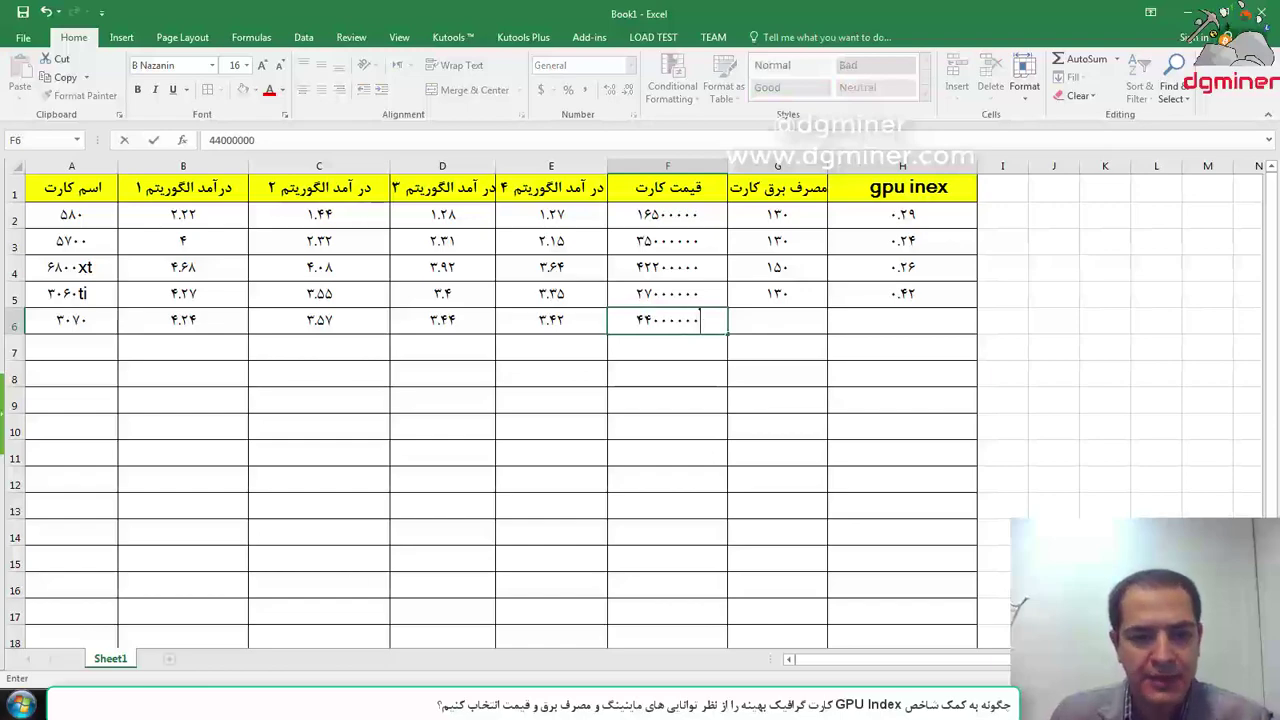
- Check the 3070's Ethash power draw on WhatToMine and enter 130 in G6 of the Excel sheet as its power consumption
key(alt+Tab)
click(700, 33)
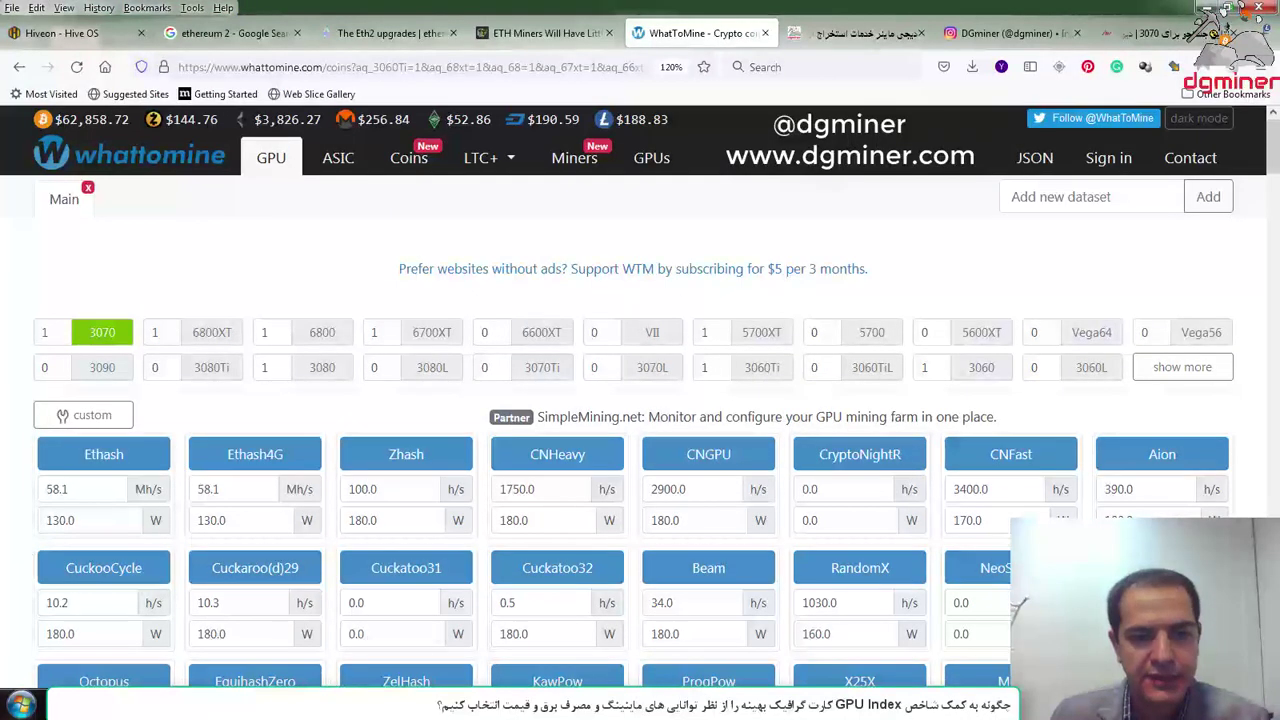
key(alt+Tab)
click(786, 315)
text(130)
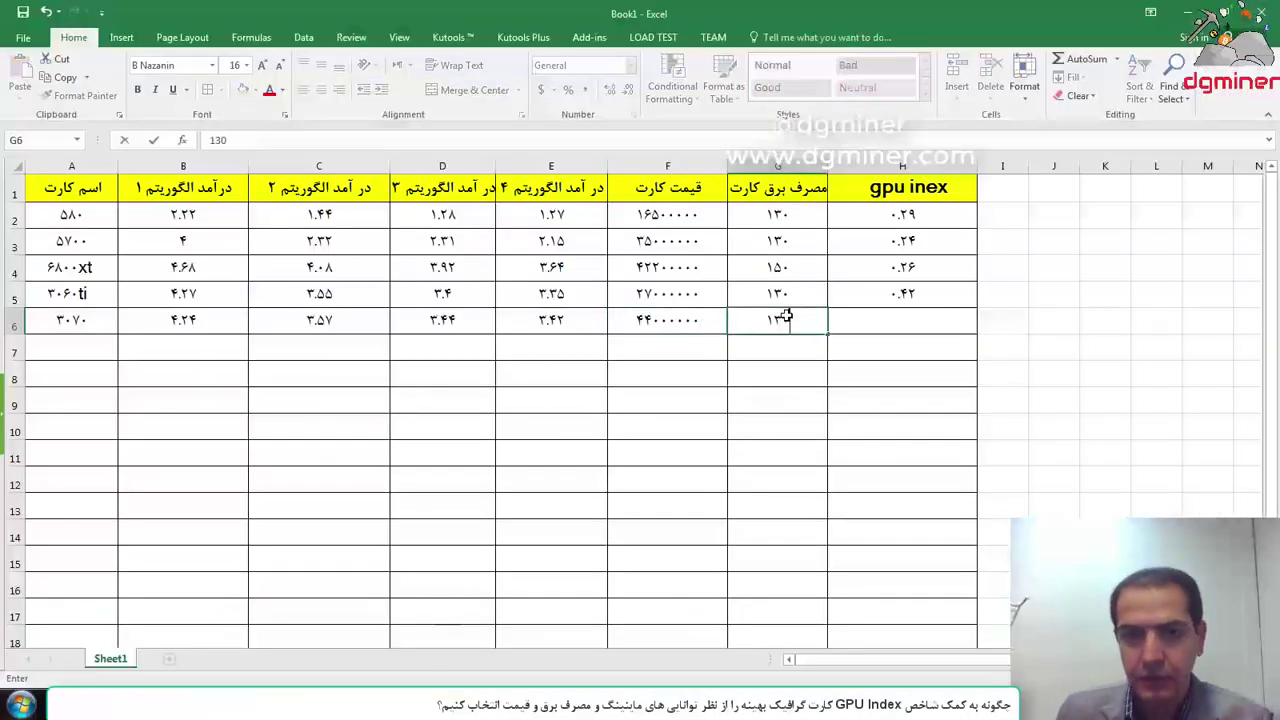
click(740, 372)
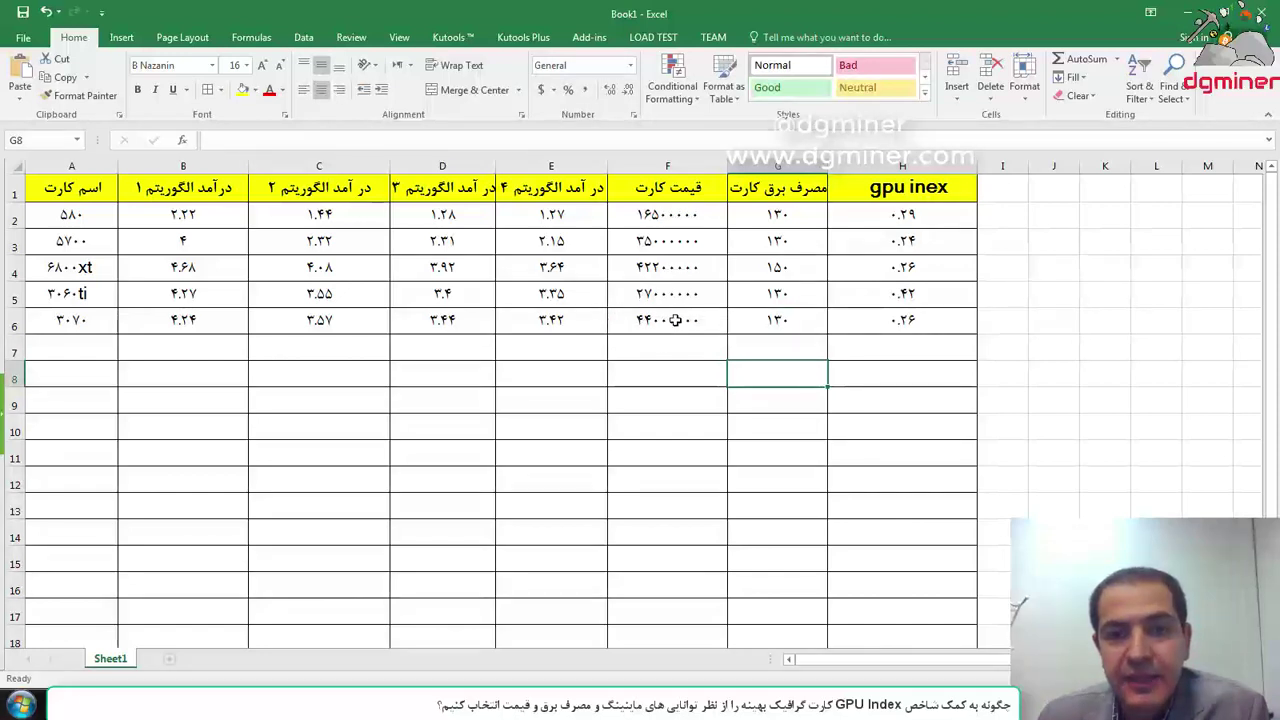
click(907, 322)
- Return to WhatToMine, select the 3080 card instead of the 3070 and calculate its mining profitability
key(alt+Tab)
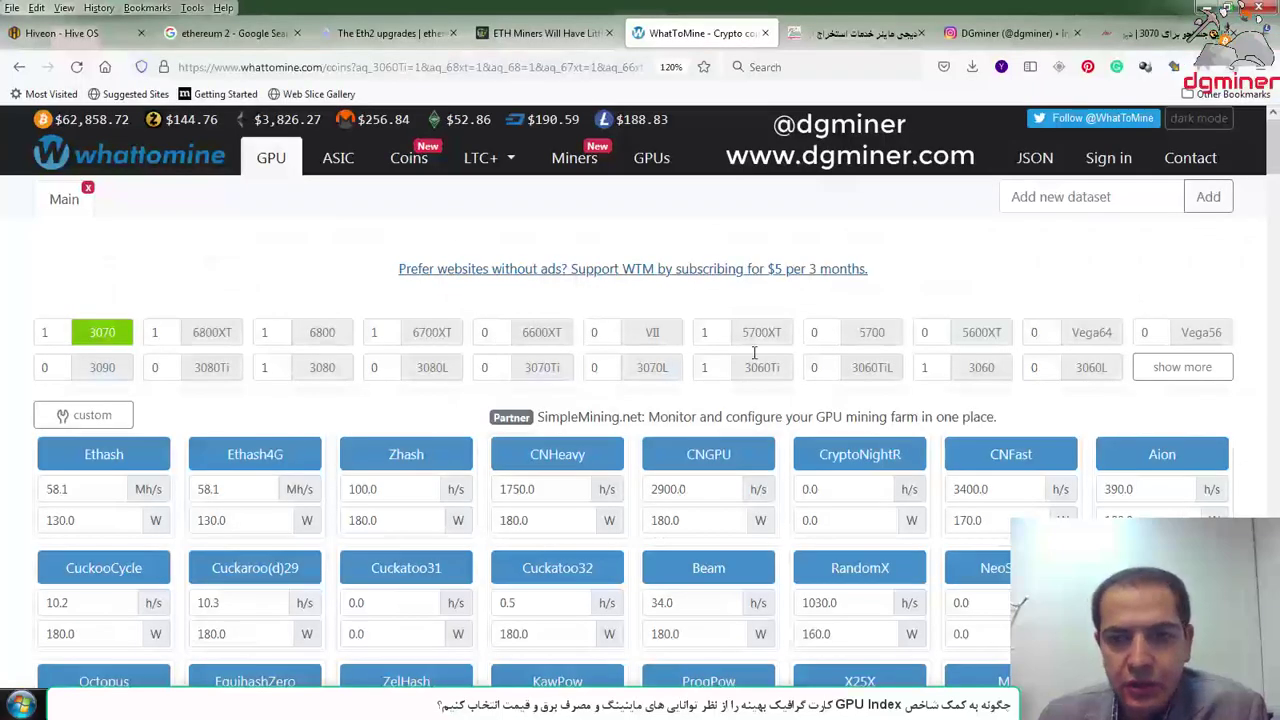
click(1170, 368)
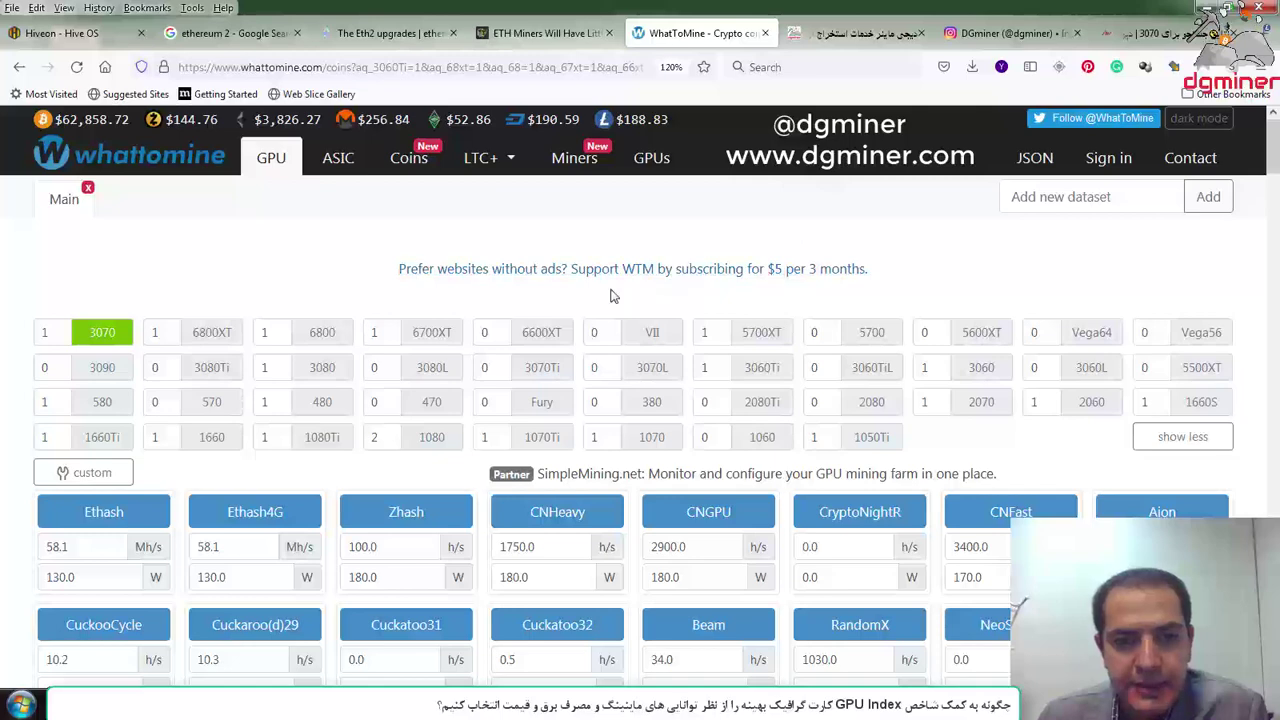
click(322, 368)
click(110, 335)
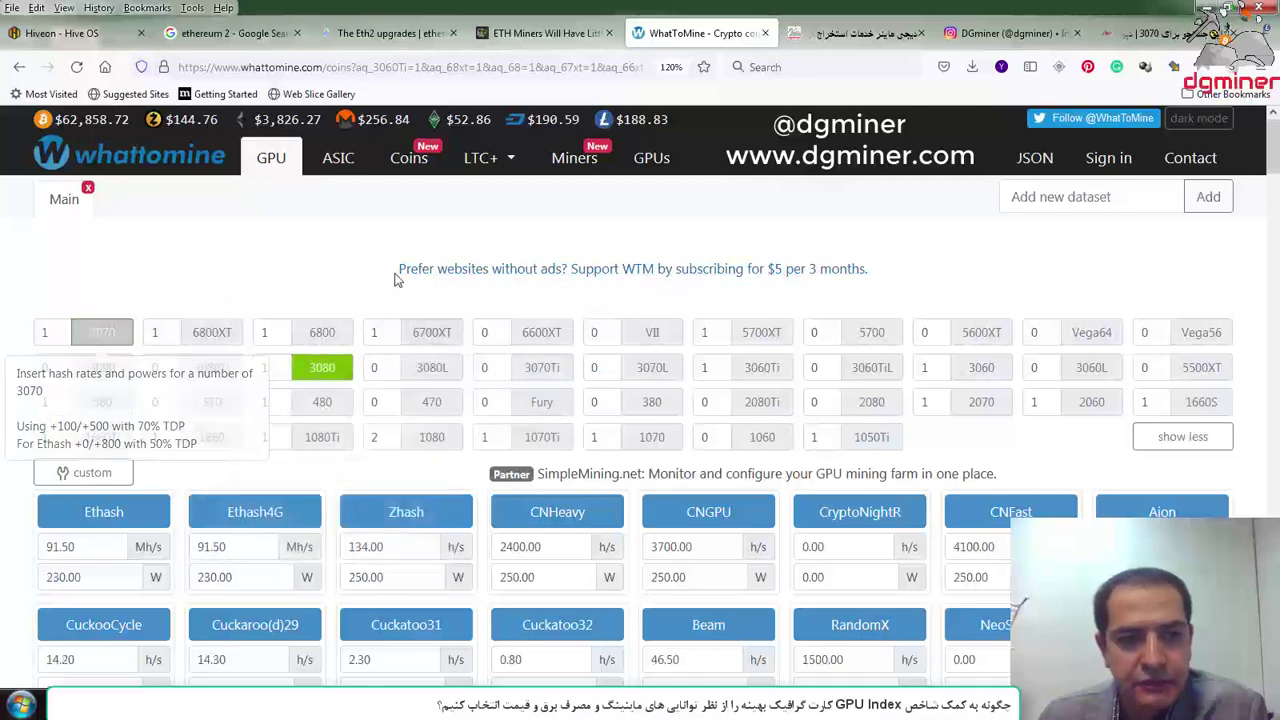
scroll(629, 263, down, 4)
click(1018, 461)
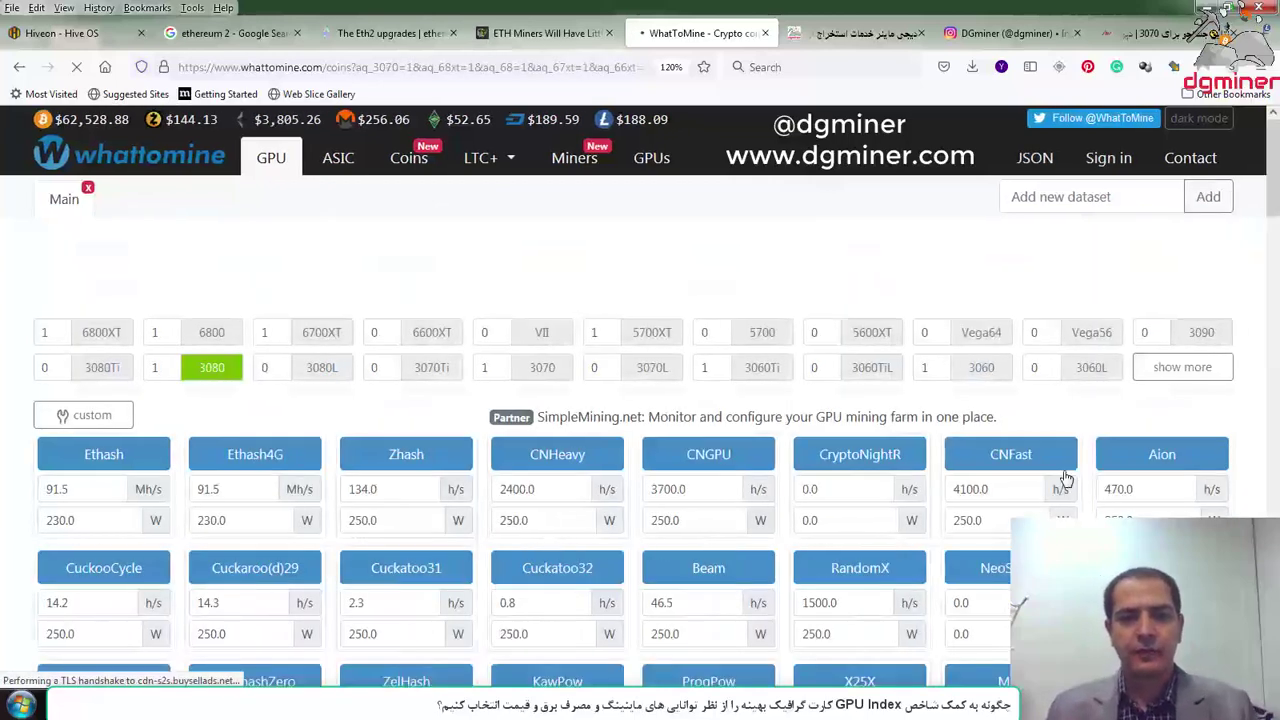
scroll(931, 563, down, 3)
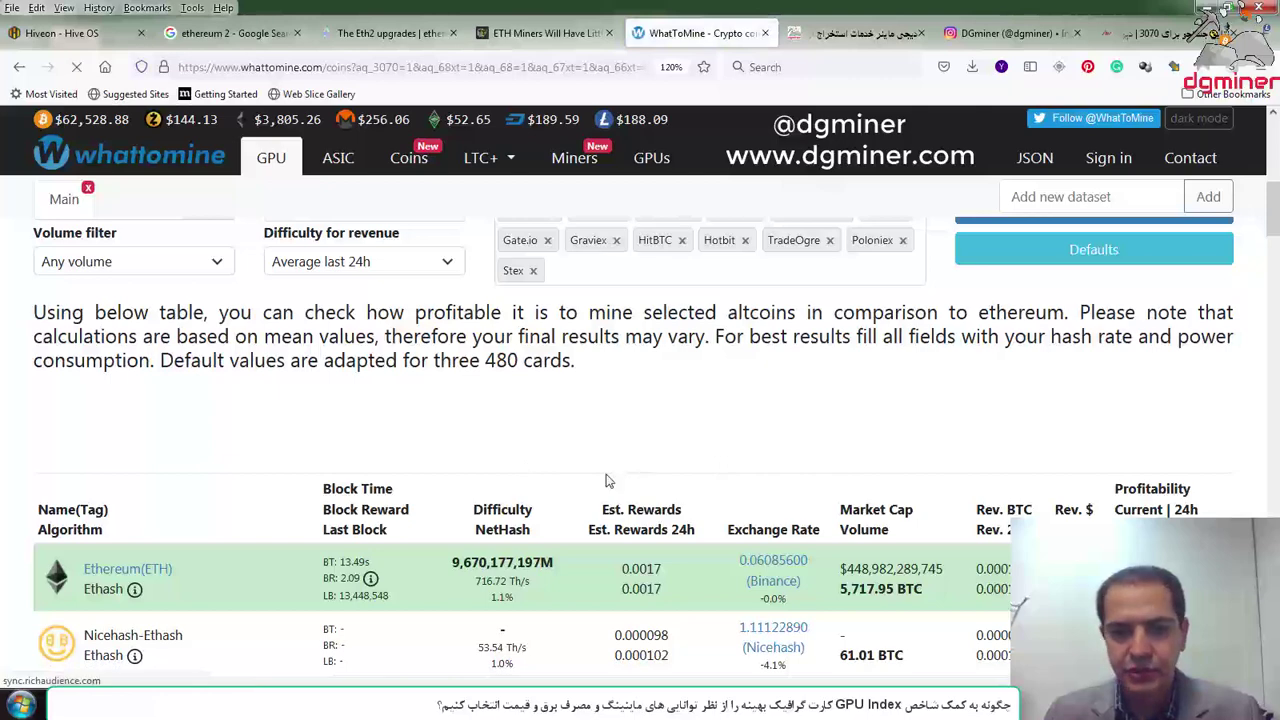
- Start the next Excel row with 3080 as the card name in A7 and 6.64 as its first algorithm income in B7
key(alt+Tab)
click(62, 340)
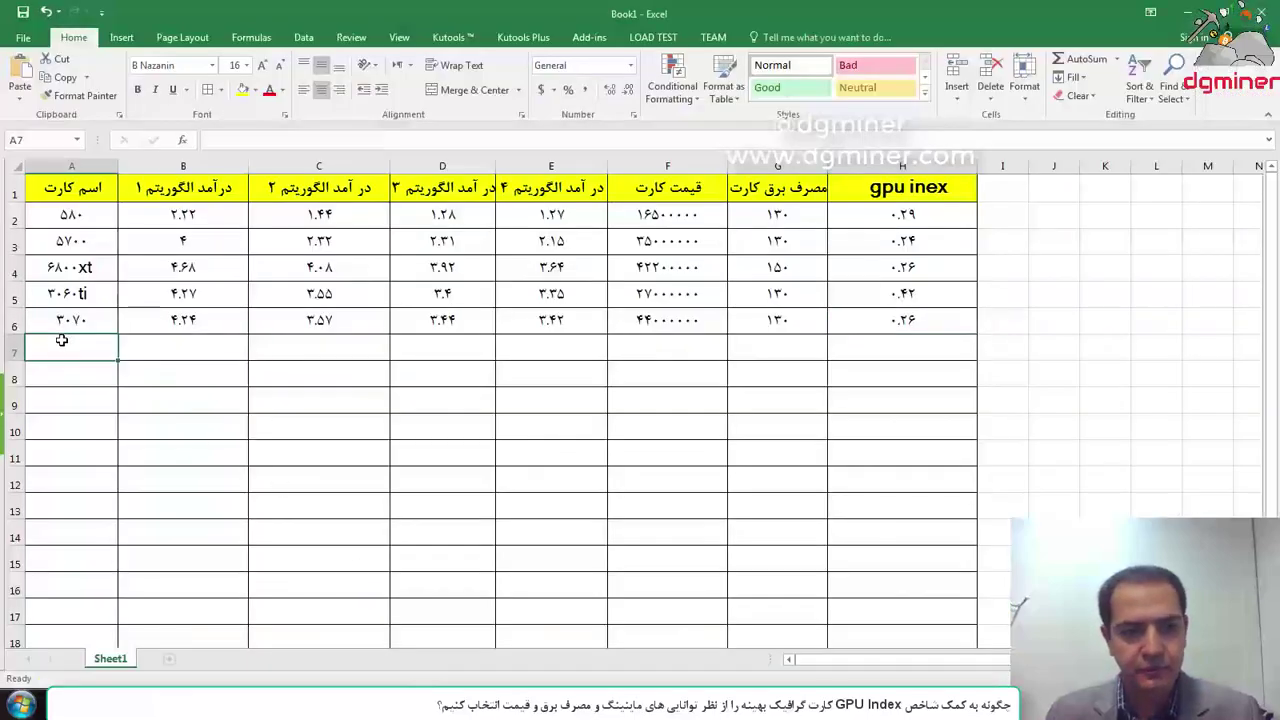
text(3080)
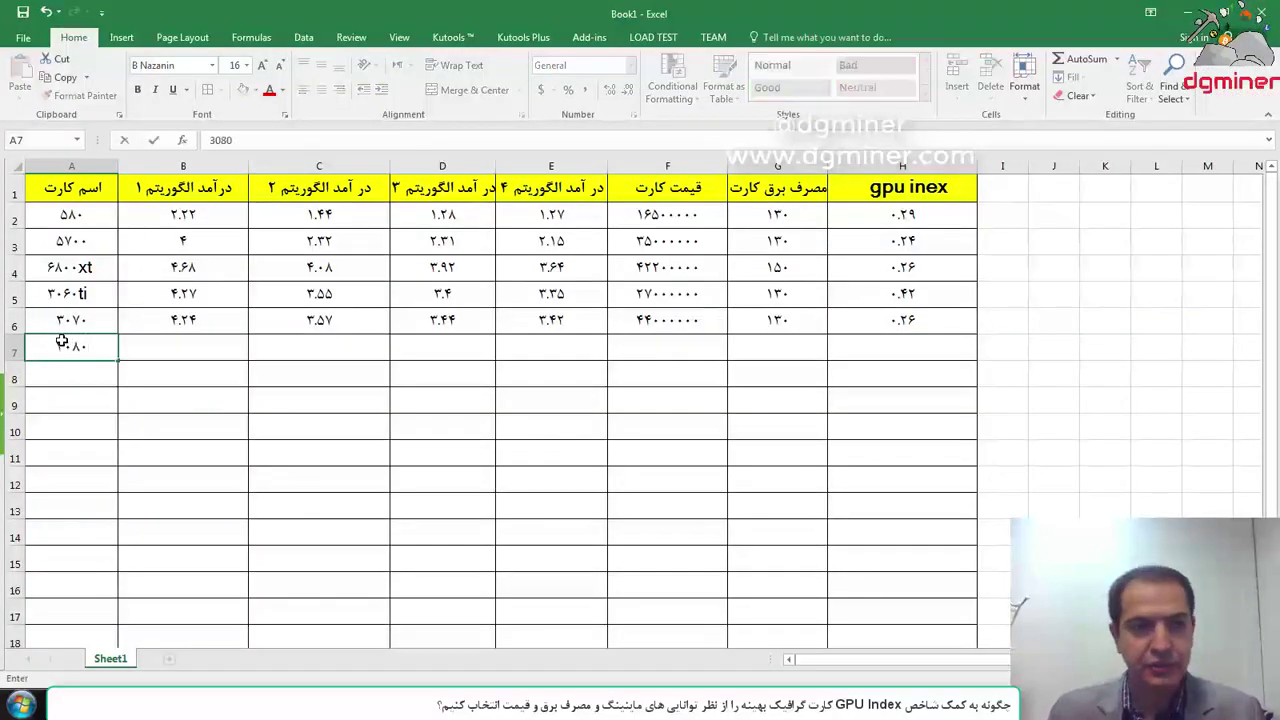
click(165, 347)
text(6.64)
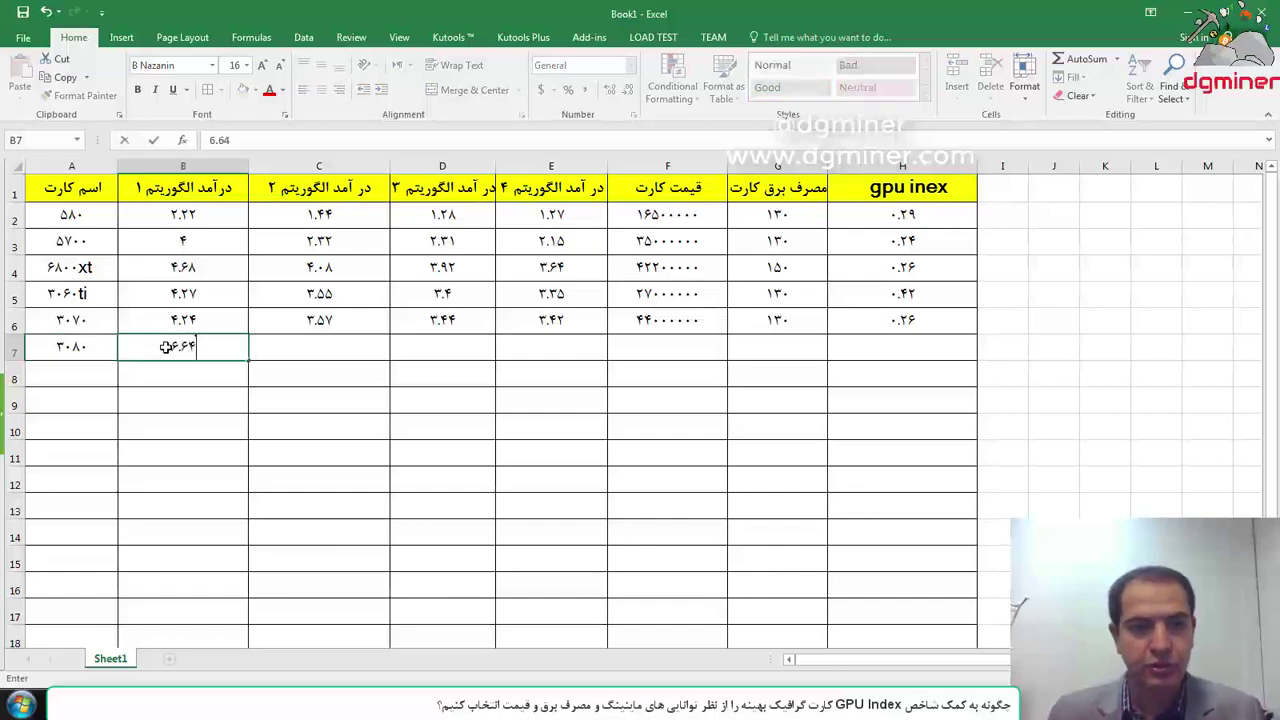
- Consult the WhatToMine results and enter 4.68 in C7 of the Excel sheet as the 3080's second algorithm income
key(alt+Tab)
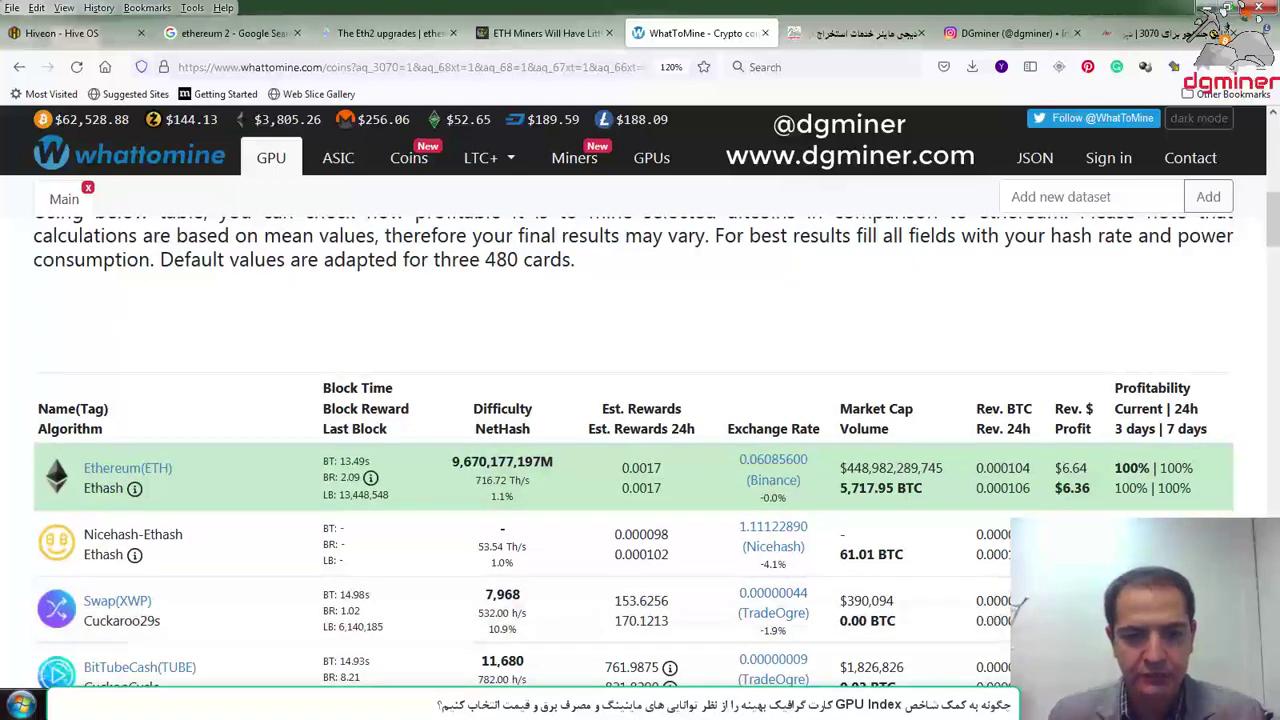
key(alt+Tab)
click(307, 344)
text(4)
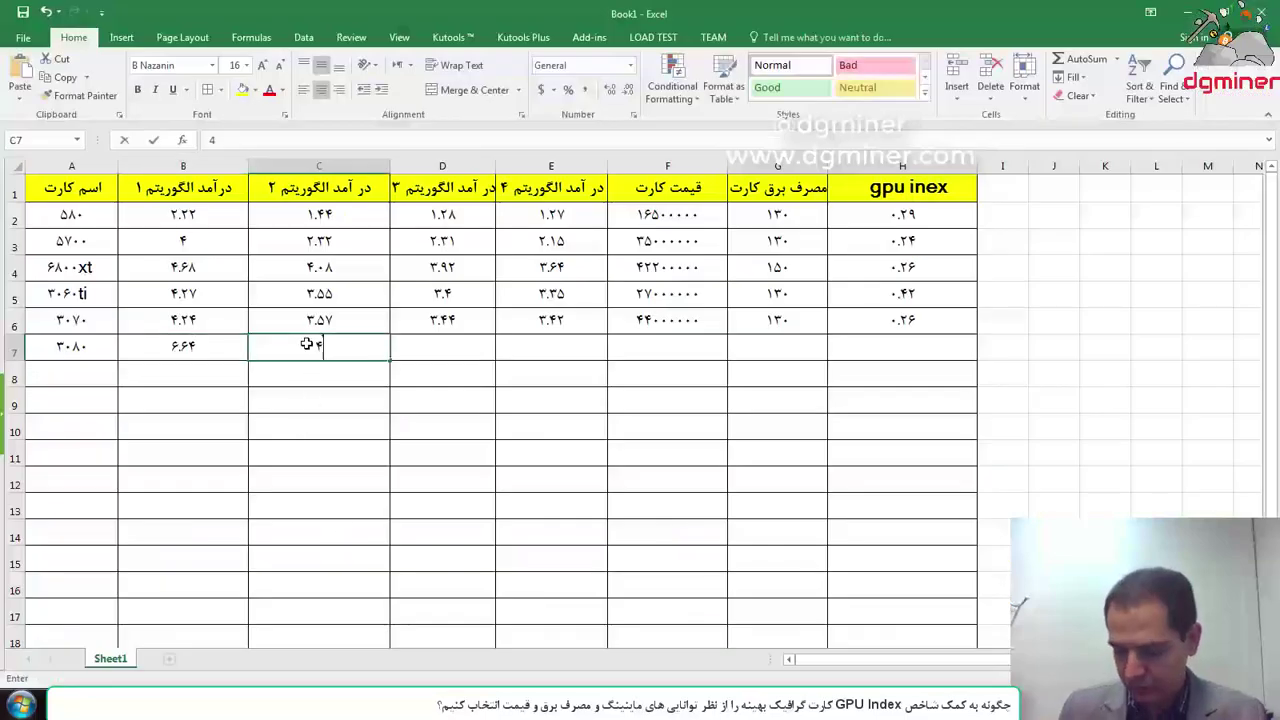
text(.68)
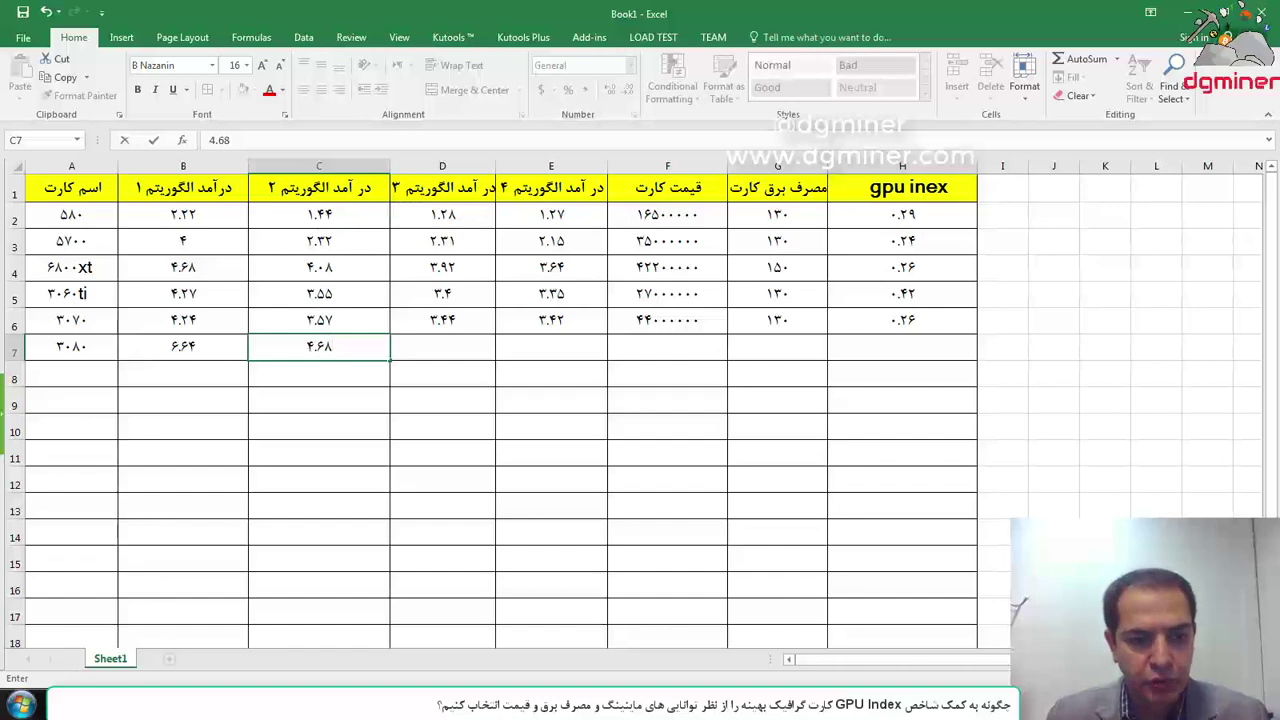
- Look up the next algorithm on WhatToMine and enter 4.62 in D7 of the Excel sheet as the 3080's third algorithm income
key(alt+Tab)
scroll(220, 349, down, 2)
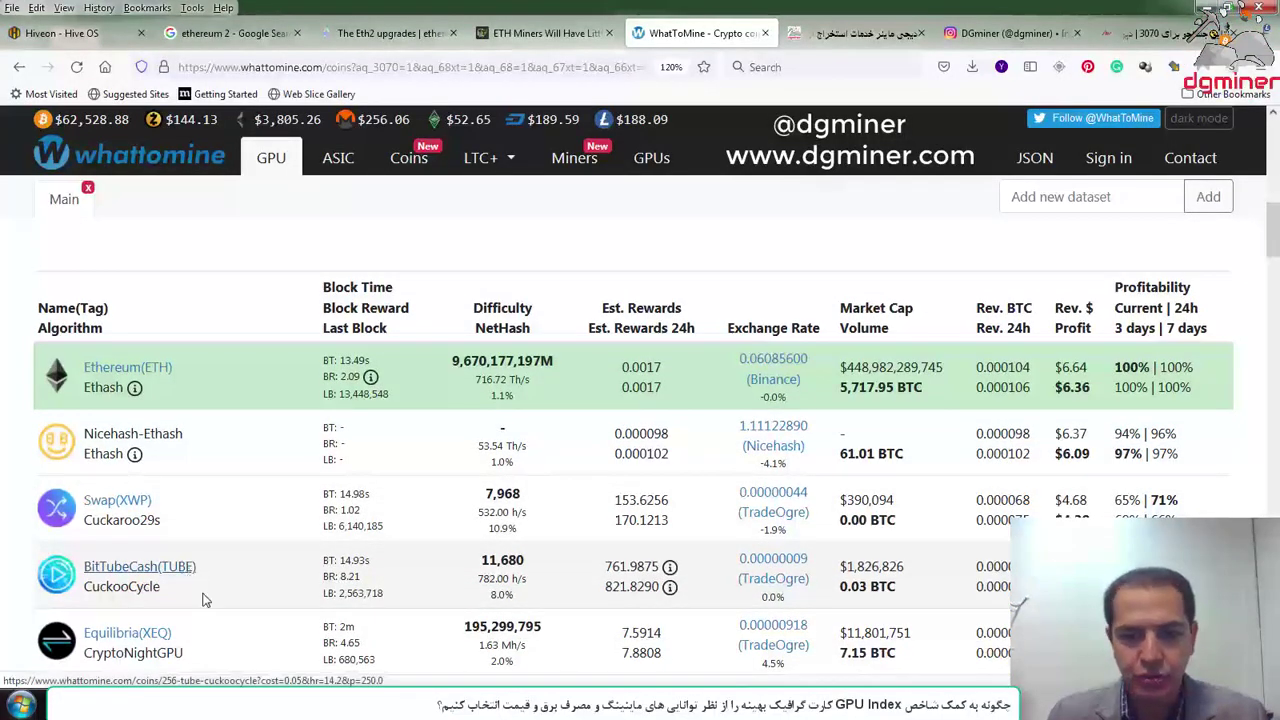
key(alt+Tab)
click(446, 347)
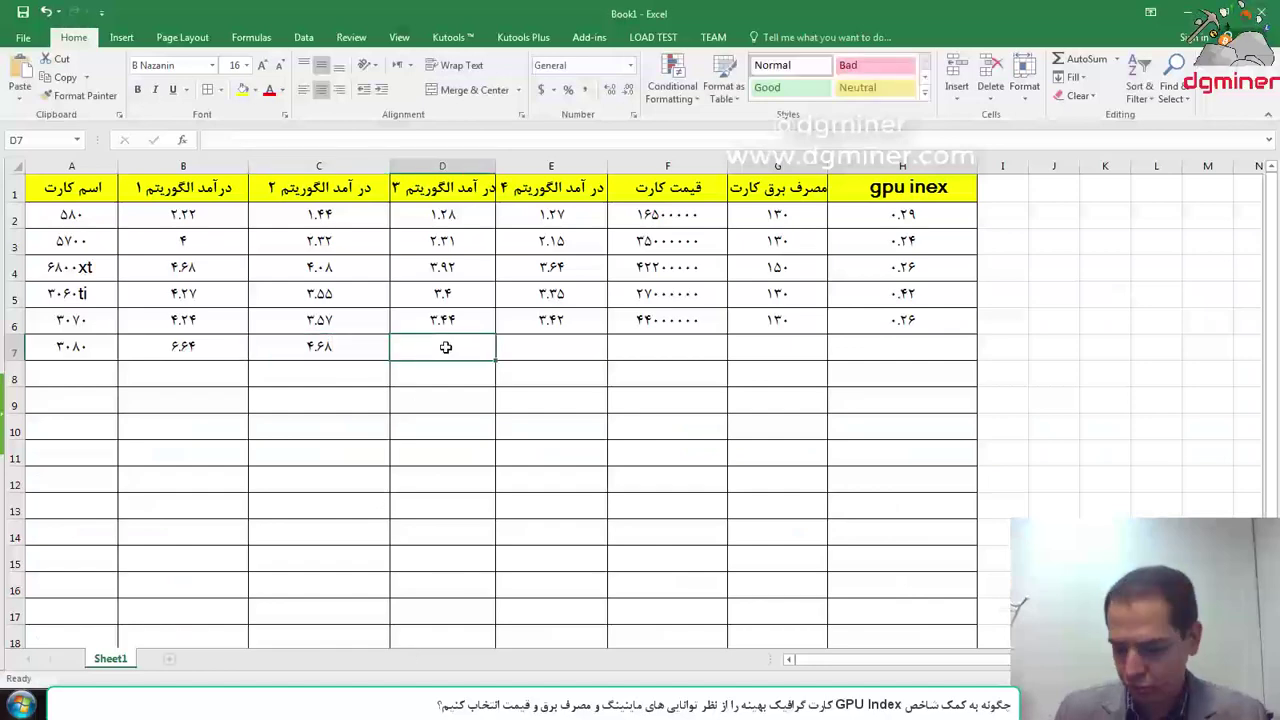
text(4.62)
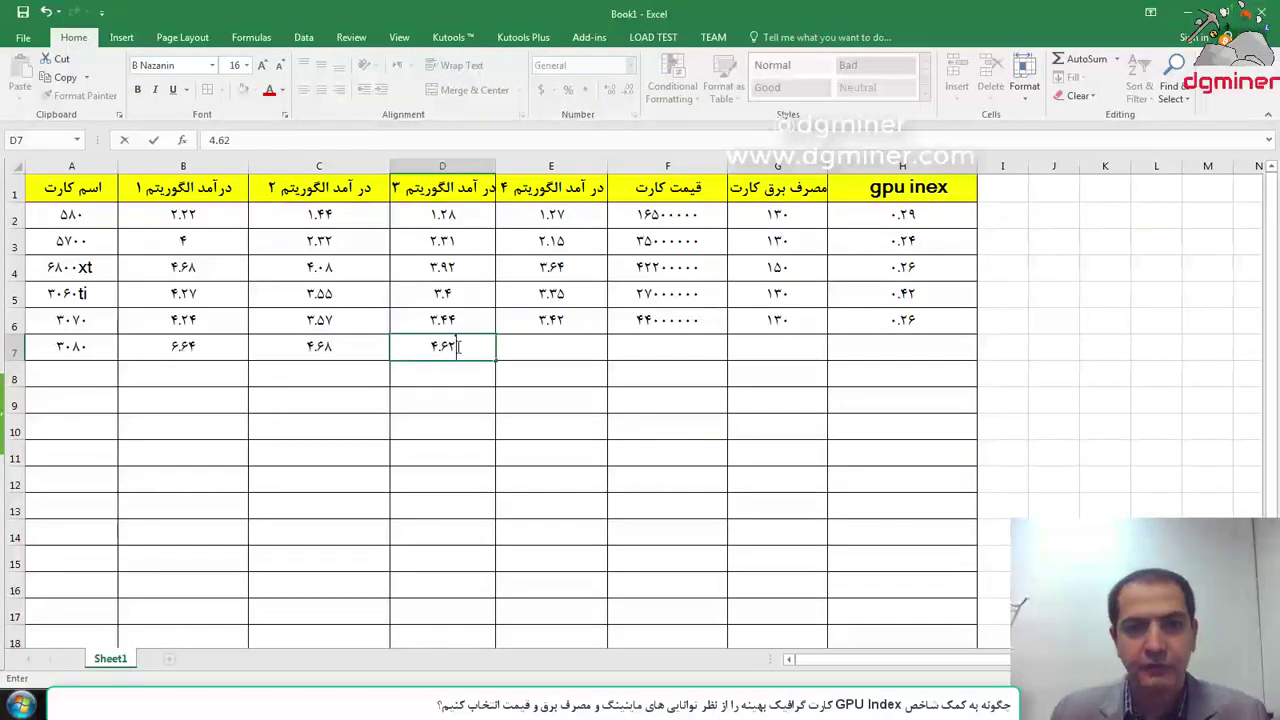
- Consult WhatToMine again and enter 4.52 in E7 of the Excel sheet as the 3080's fourth algorithm income
key(alt+Tab)
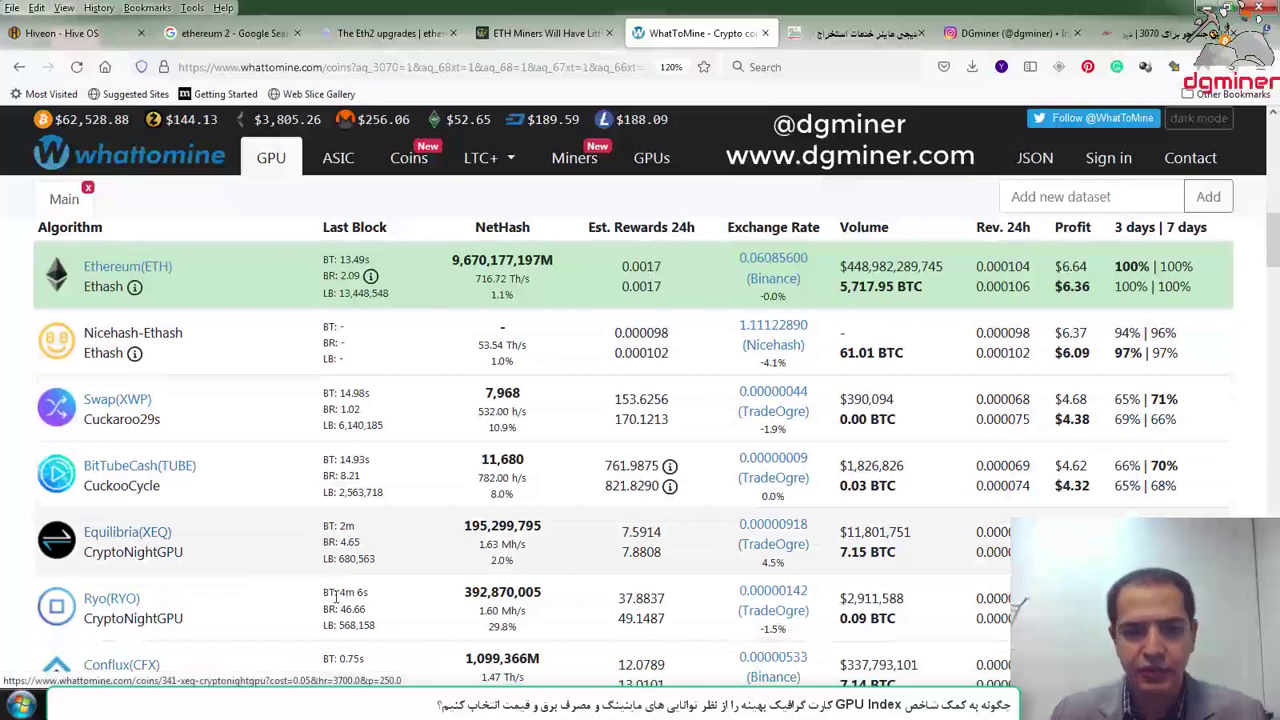
key(alt+Tab)
click(545, 357)
text(4.52)
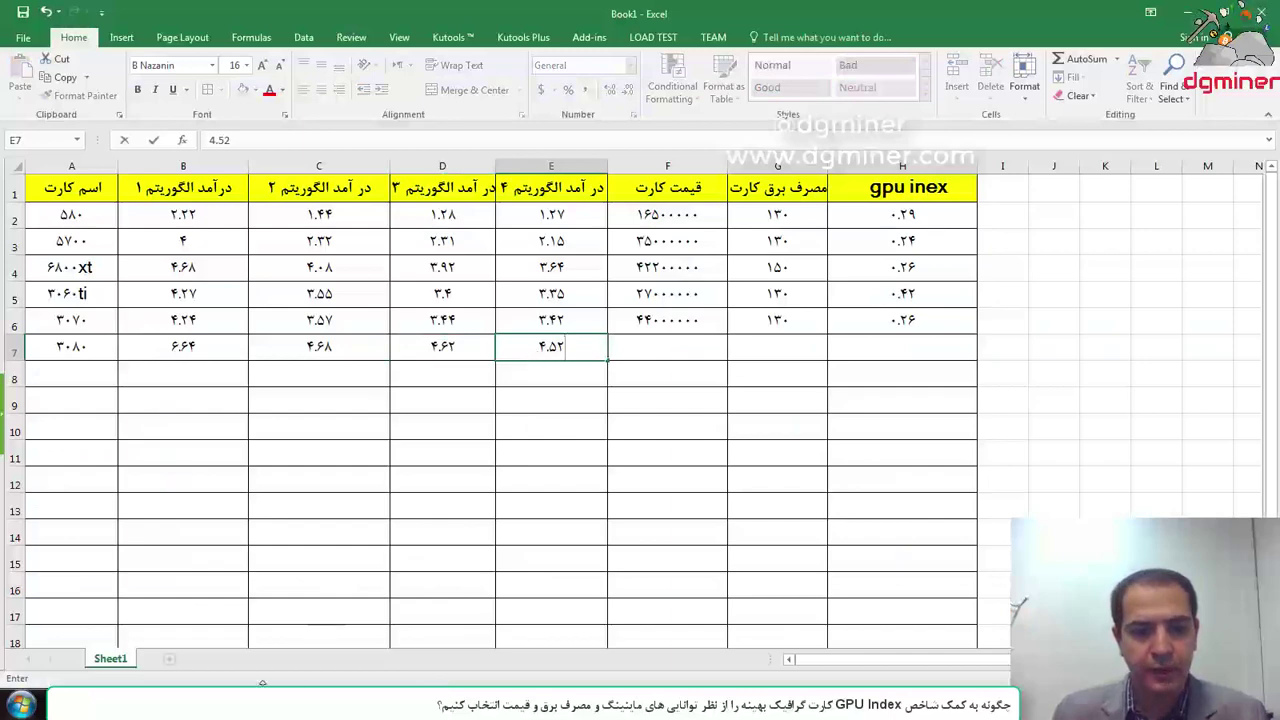
- Switch to the Divar listings in the browser and search for 3080 instead of 3070
key(alt+Tab)
key(ctrl+Tab)
key(ctrl+Tab)
key(ctrl+Tab)
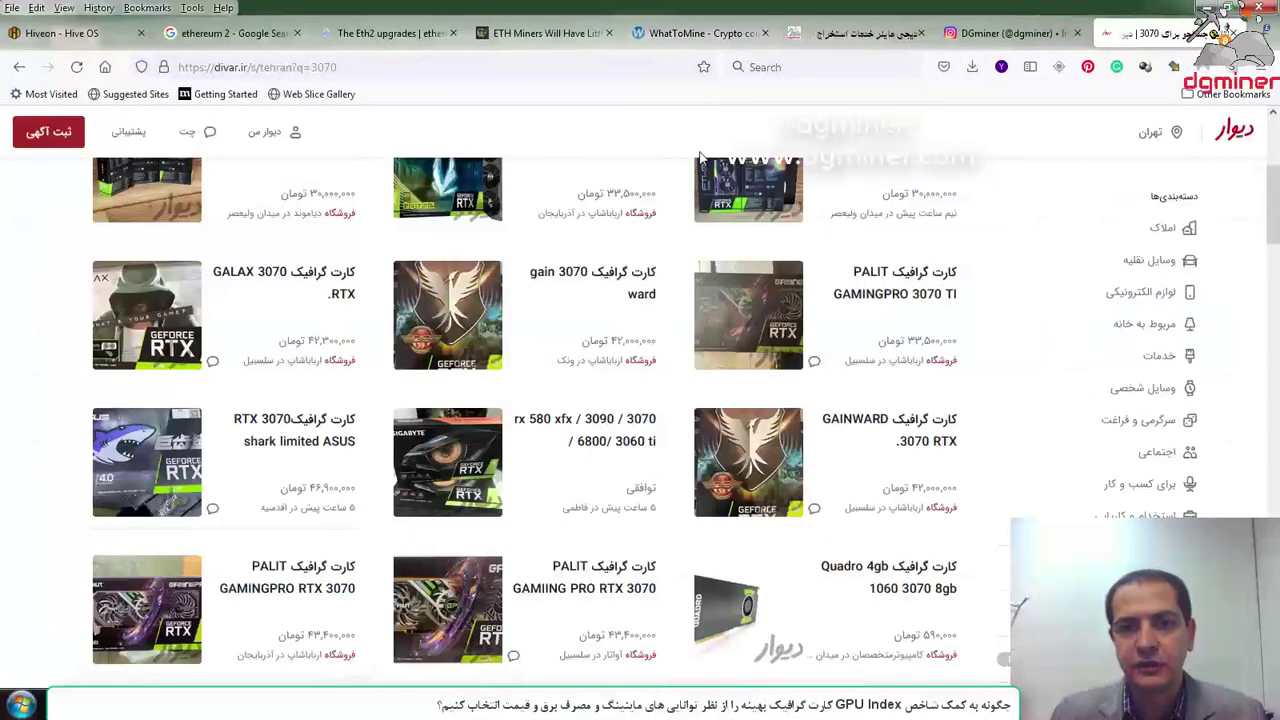
scroll(700, 157, up, 5)
click(737, 194)
key(ctrl+a)
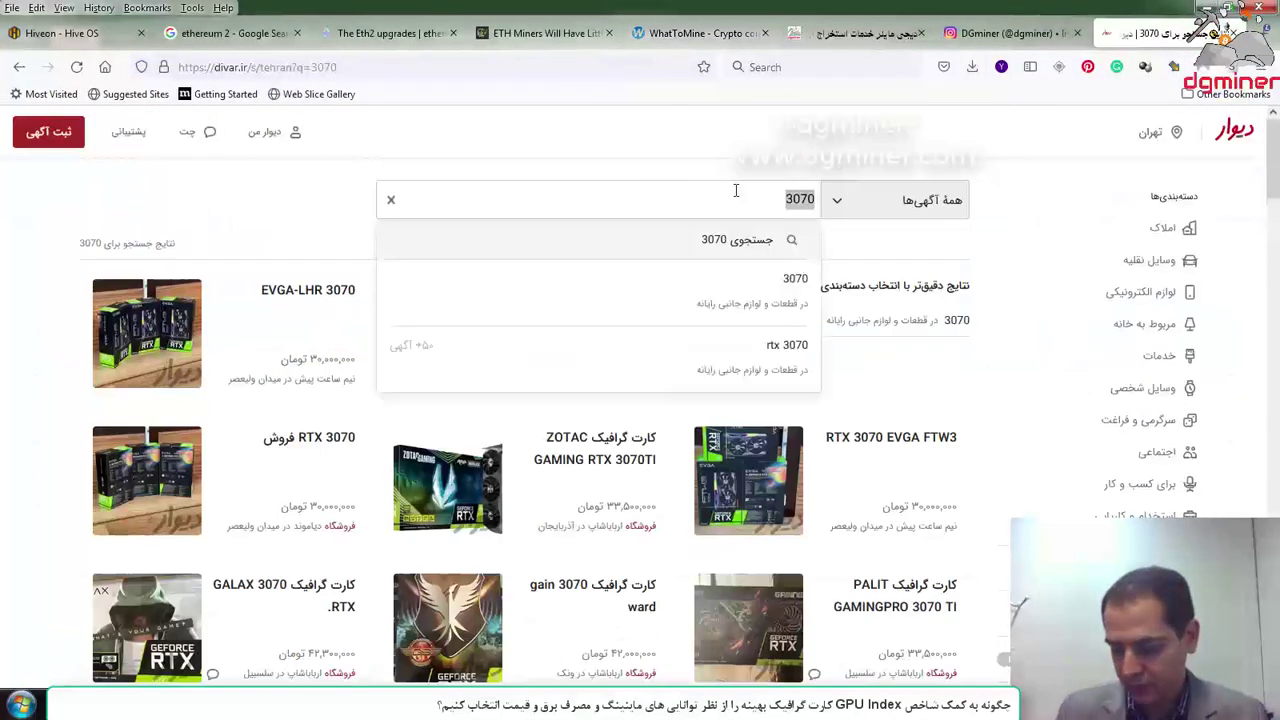
text(30)
key(Return)
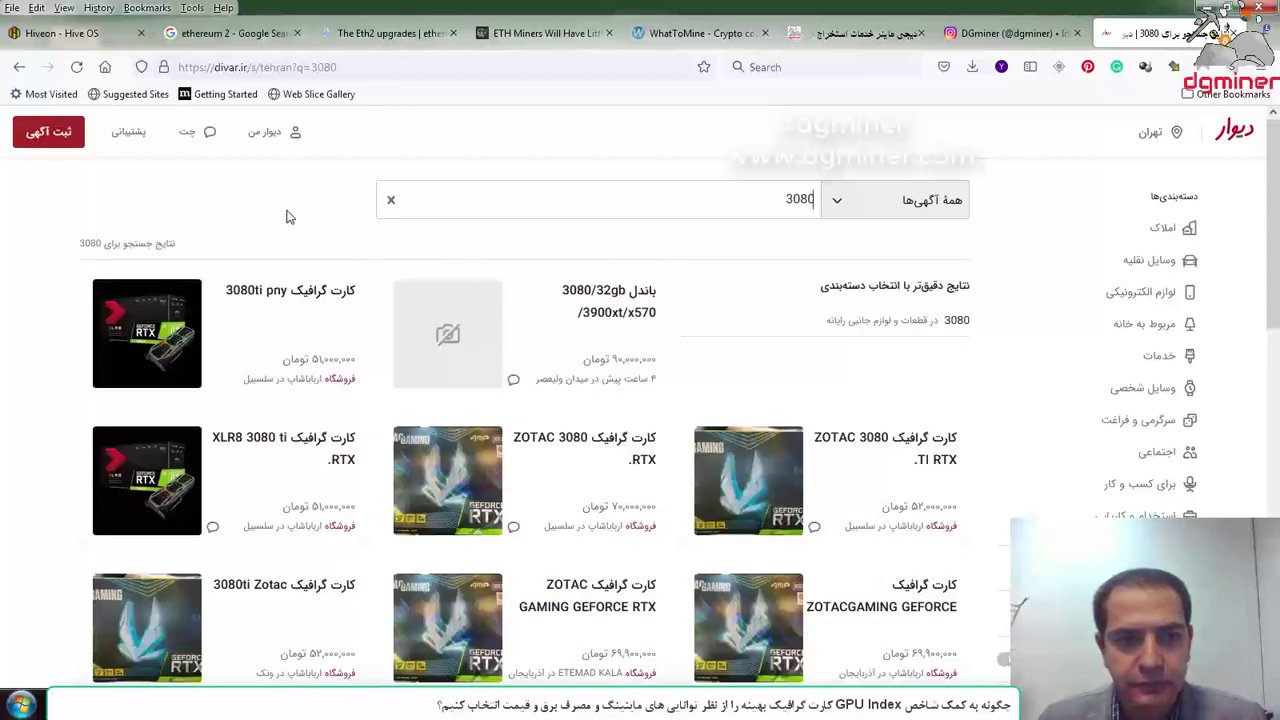
- Compare the asking prices of the 3080 listings on Divar to judge a typical price
scroll(268, 225, down, 3)
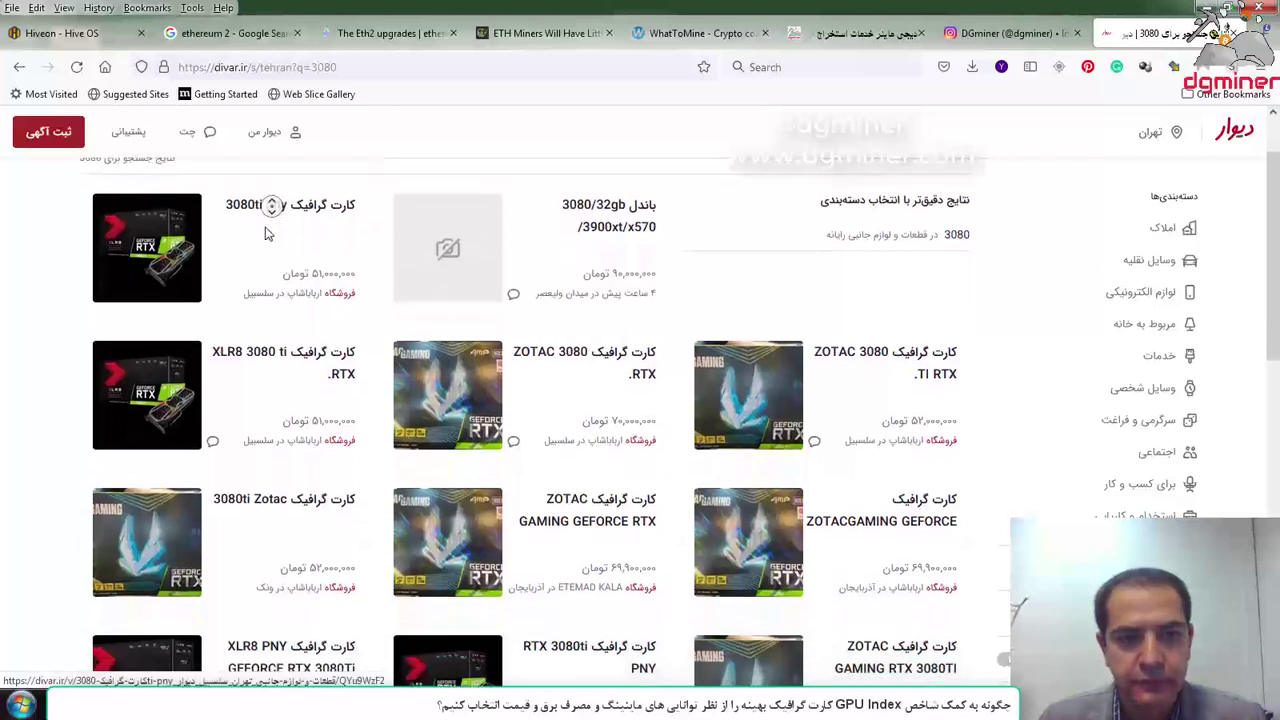
scroll(268, 225, down, 2)
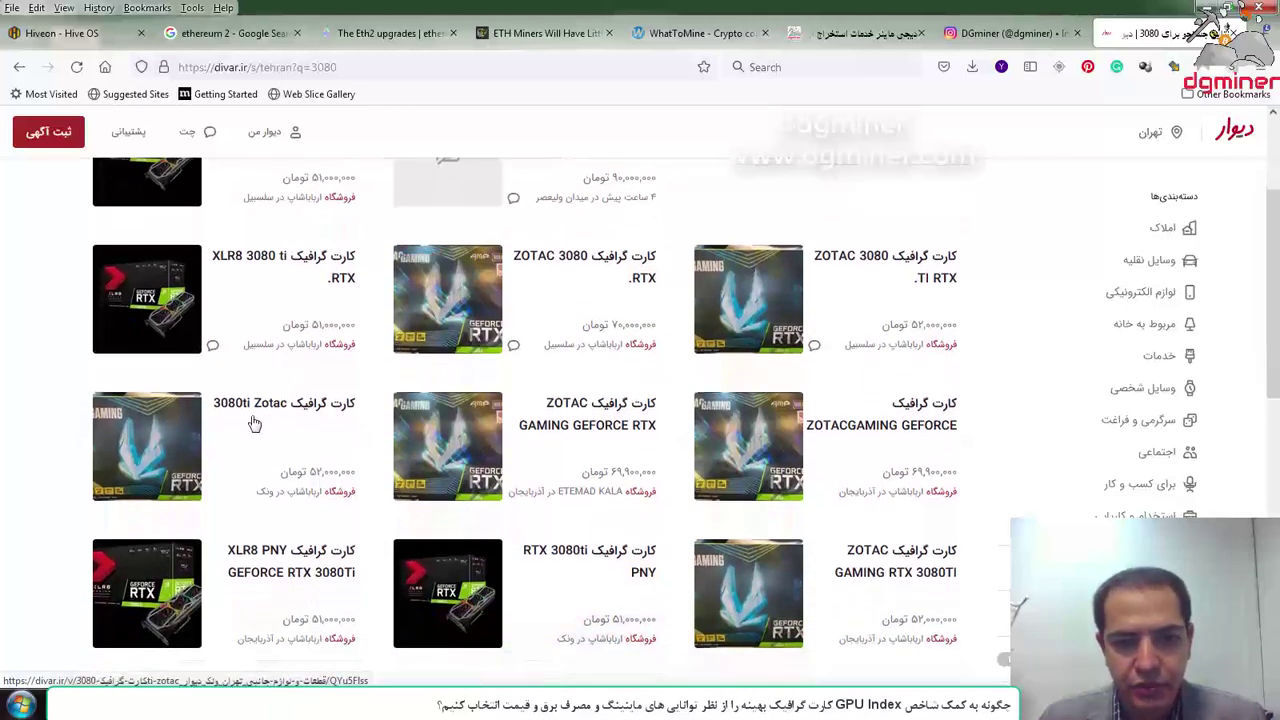
scroll(700, 414, down, 3)
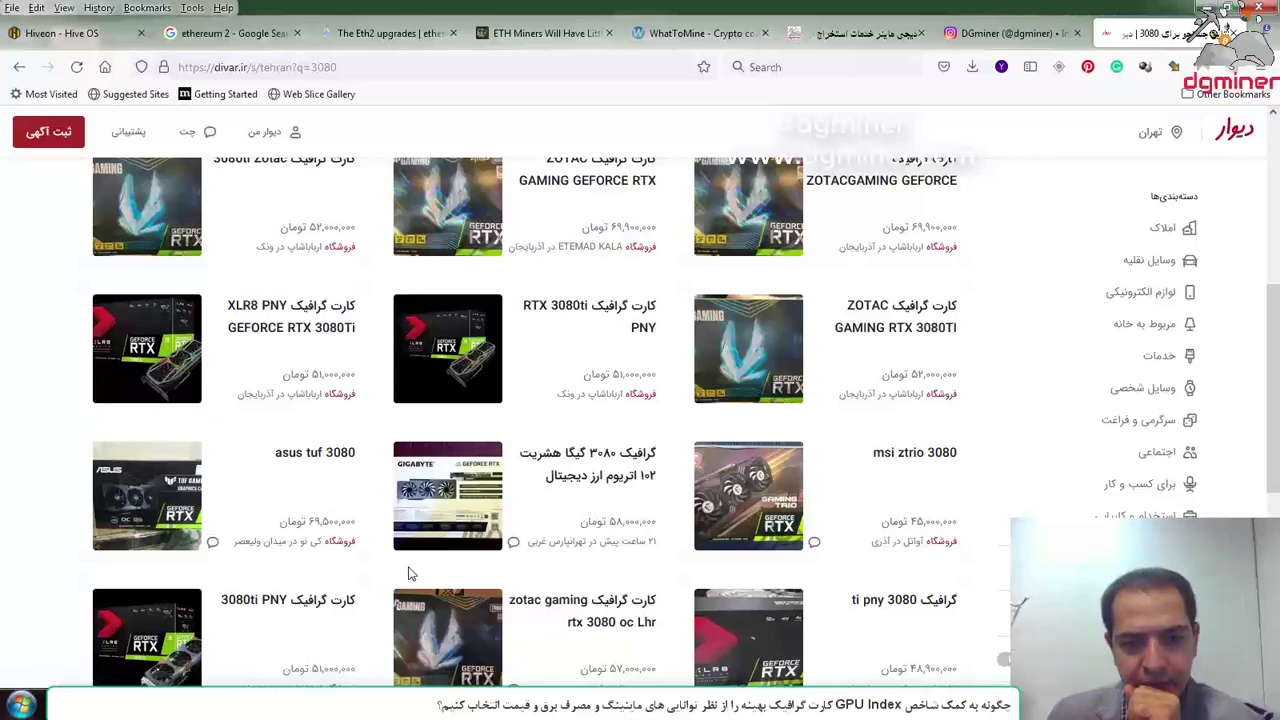
scroll(408, 573, down, 1)
scroll(408, 573, down, 1)
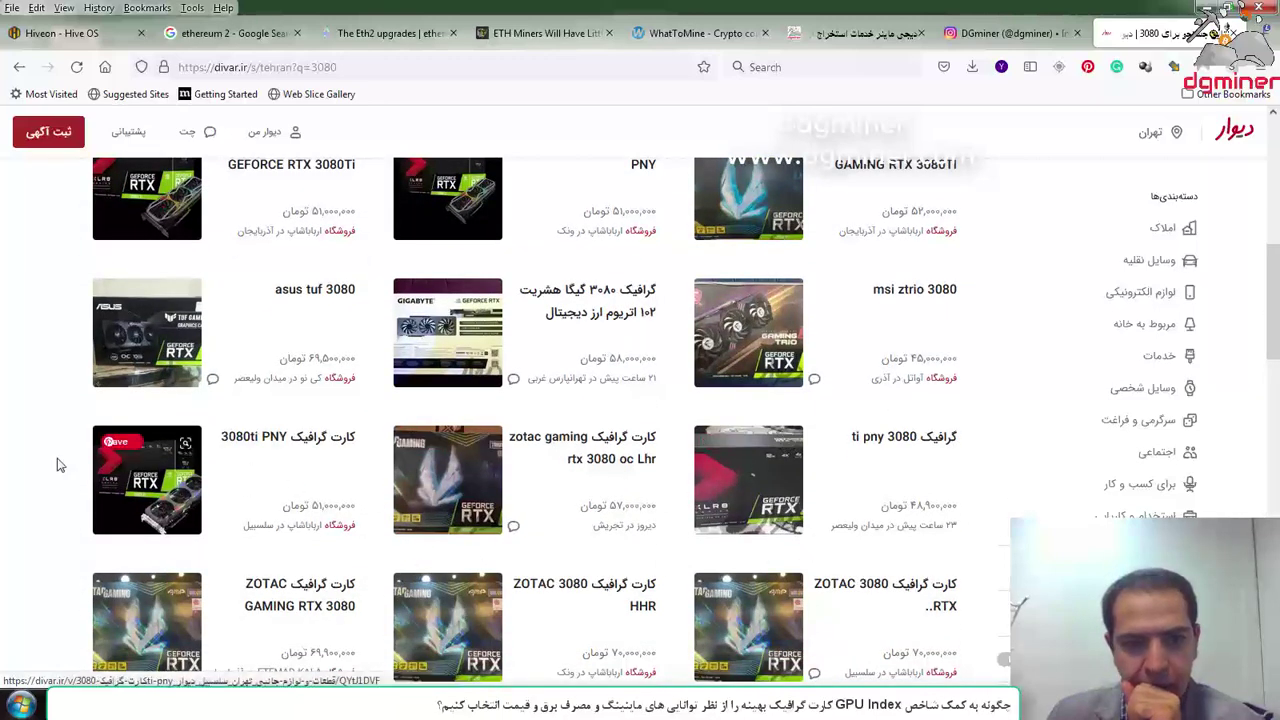
scroll(55, 467, down, 1)
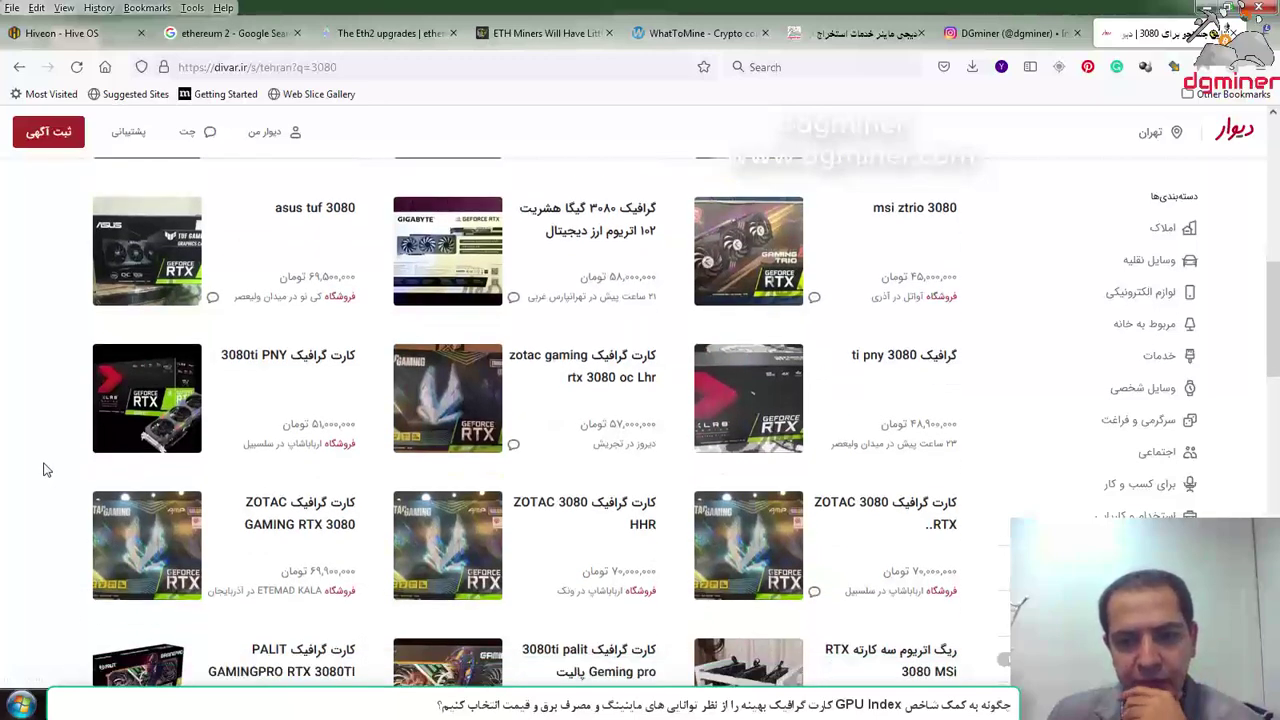
scroll(43, 469, up, 3)
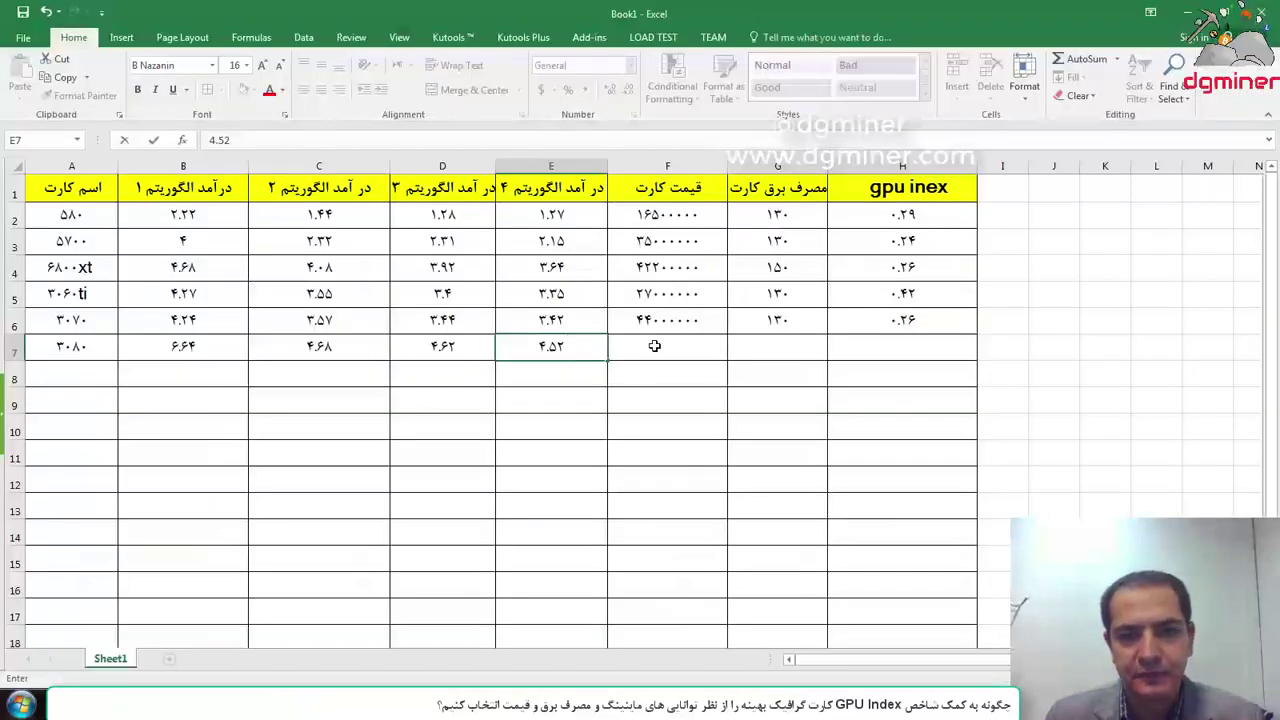
- Enter 69500000 in F7 of the Excel sheet as the 3080's card price and return to the browser
click(654, 345)
text(69)
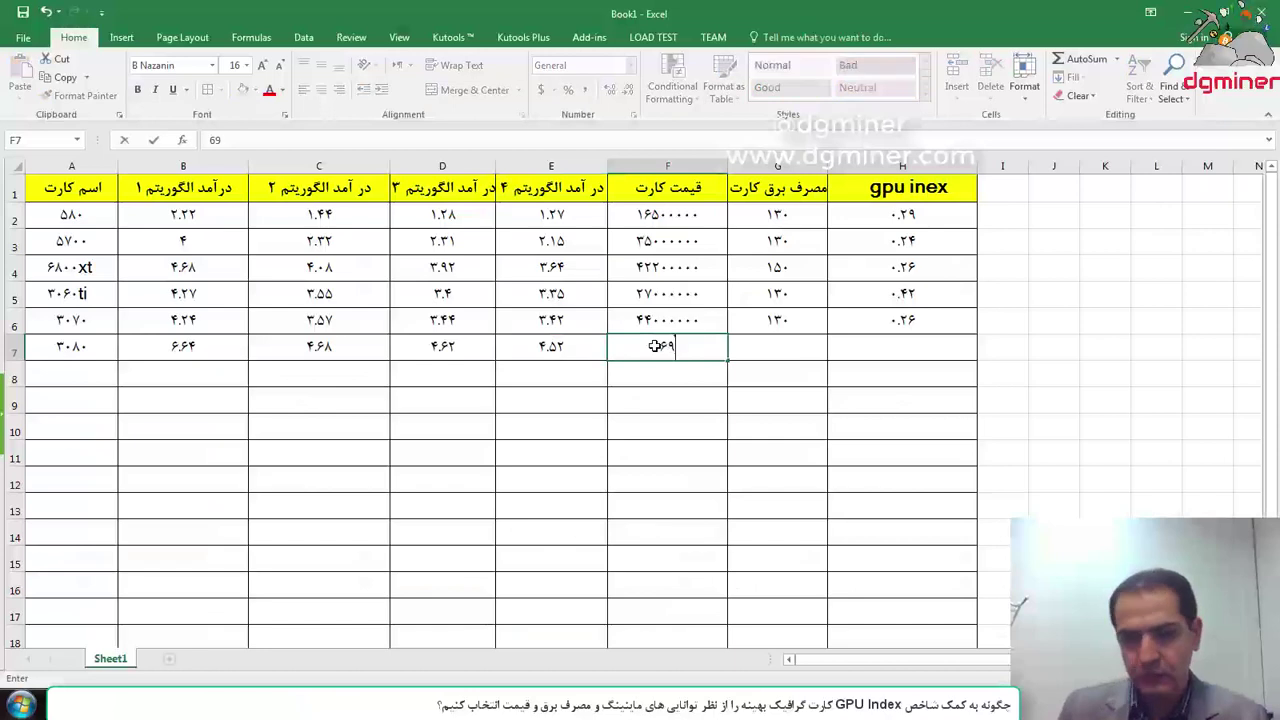
text(500000)
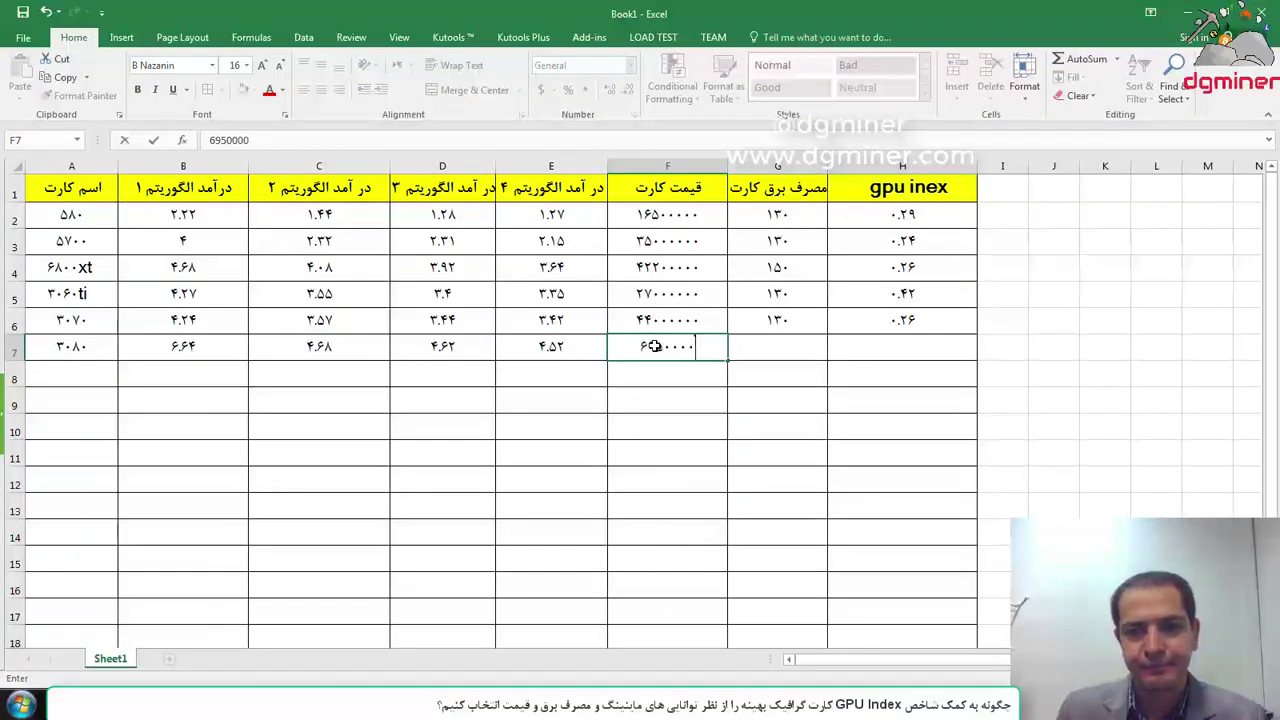
click(620, 369)
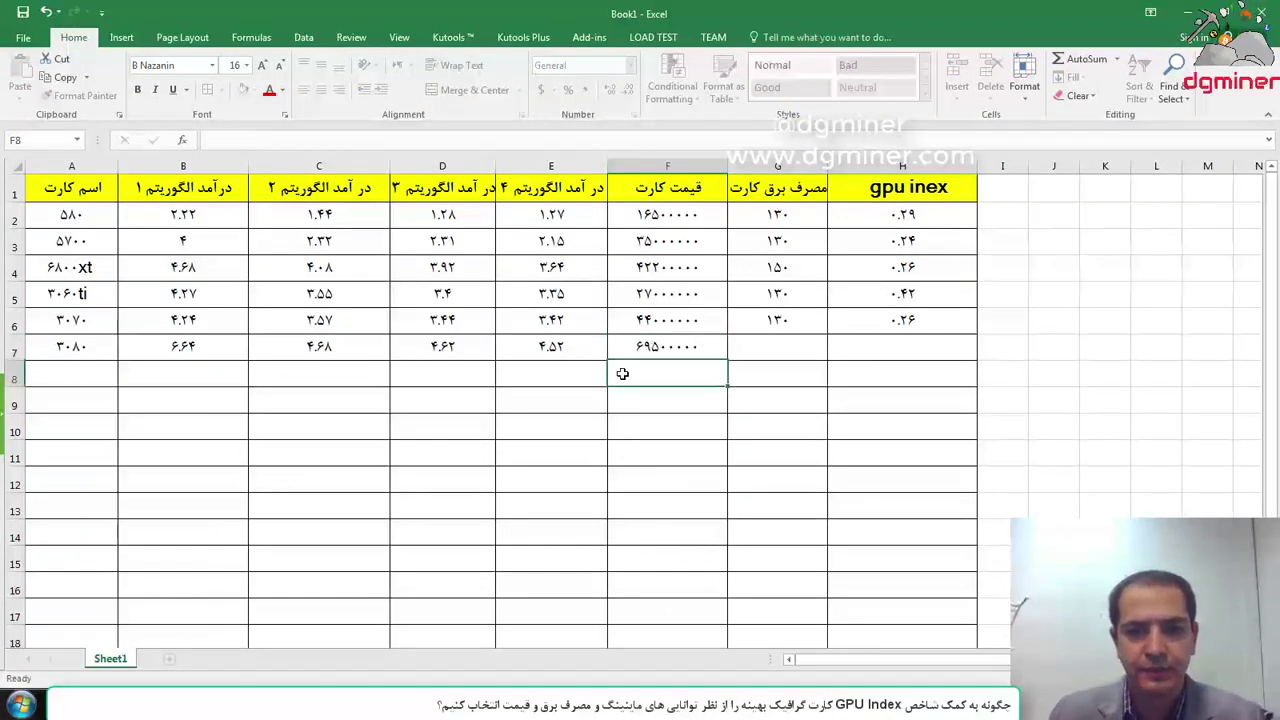
key(alt+Tab)
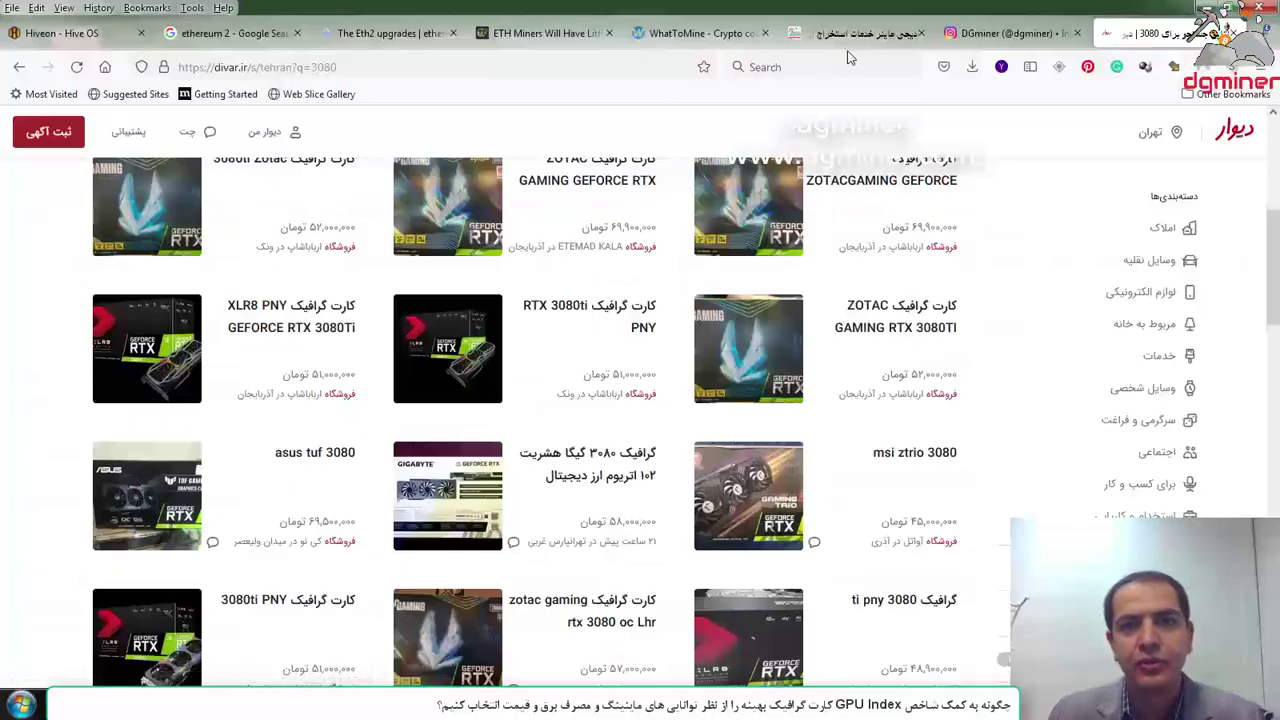
- Look up the 3080's Ethash power draw on WhatToMine and enter 230 in G7 of the Excel sheet as its power consumption
click(728, 38)
scroll(104, 548, up, 5)
scroll(104, 548, up, 4)
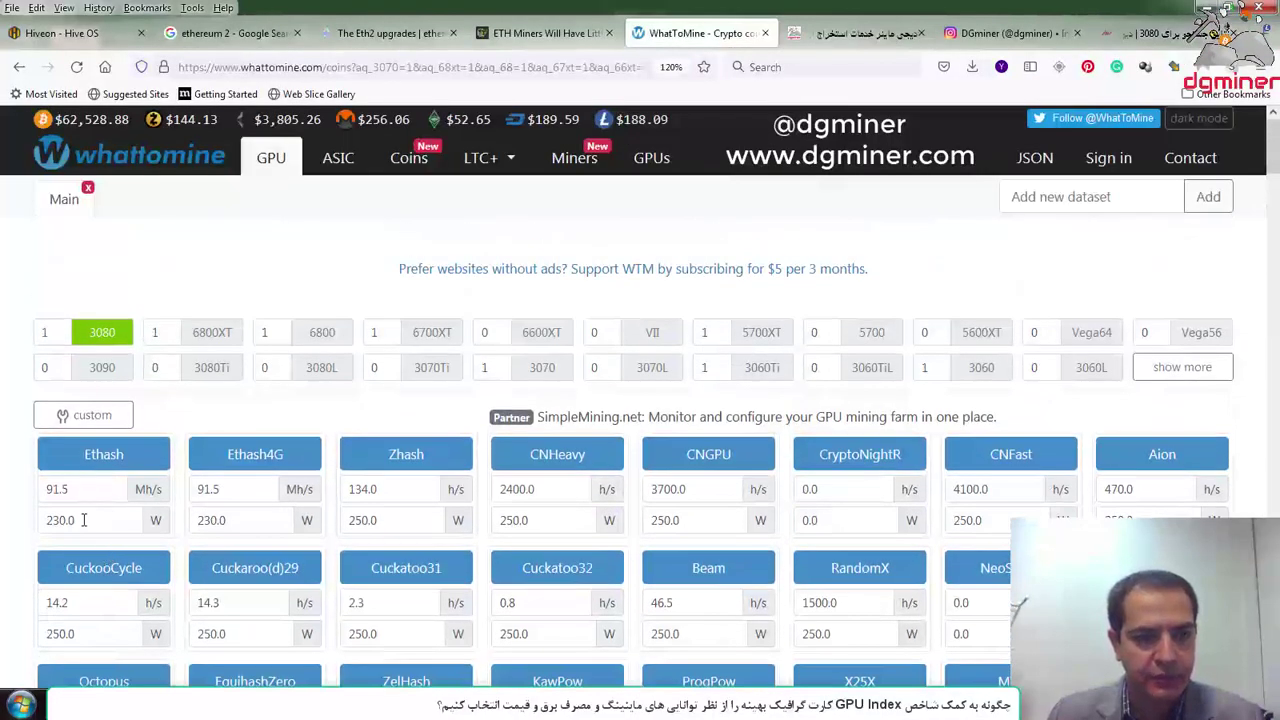
key(alt+Tab)
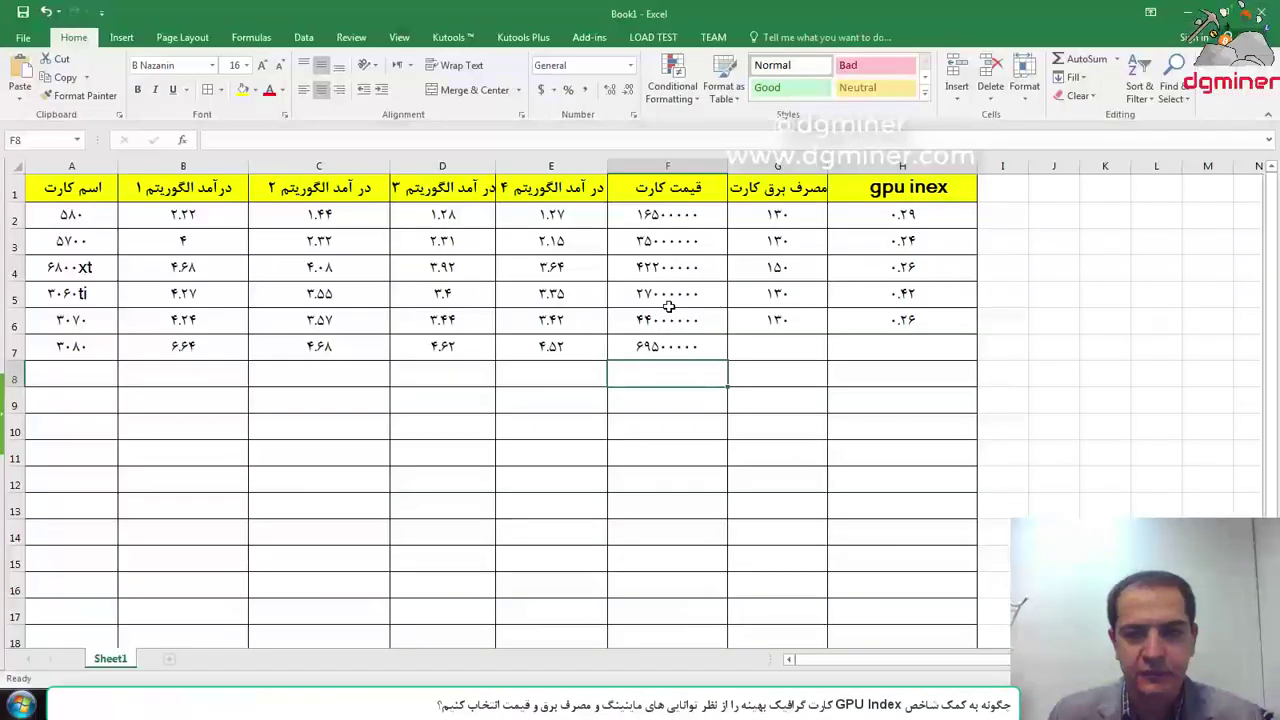
click(763, 352)
text(230)
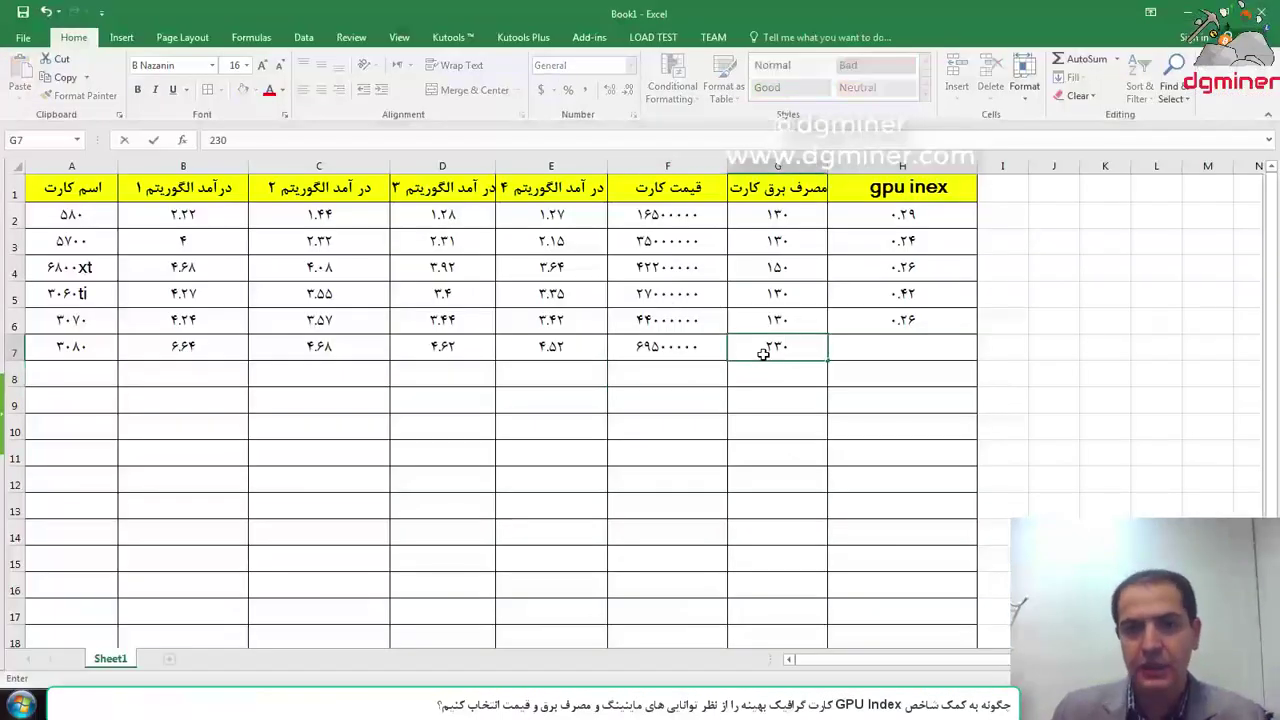
click(848, 392)
click(928, 318)
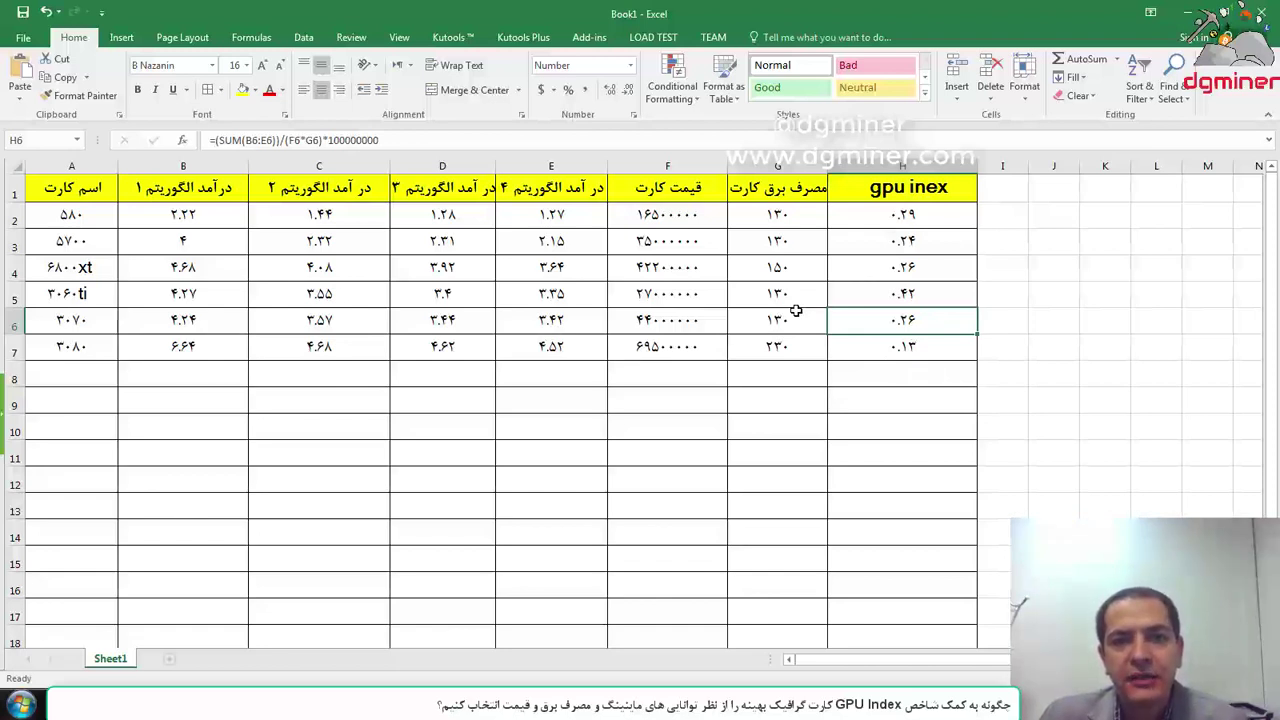
click(23, 12)
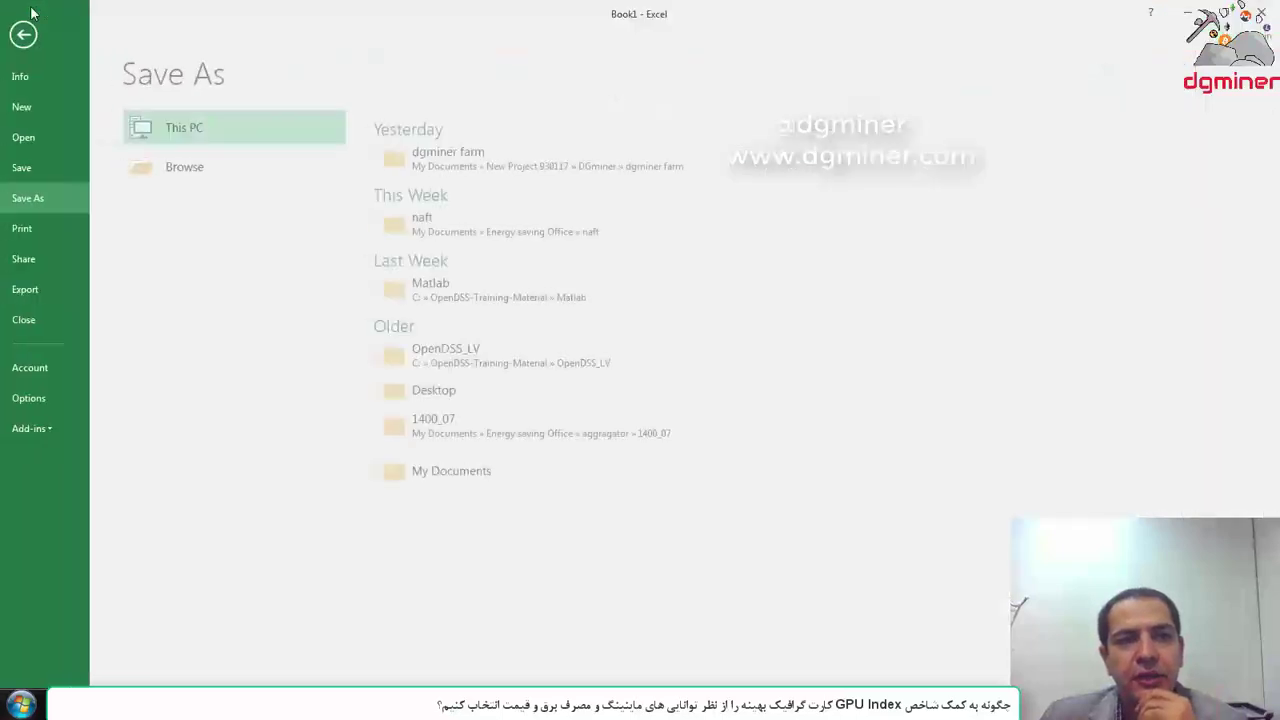
key(Escape)
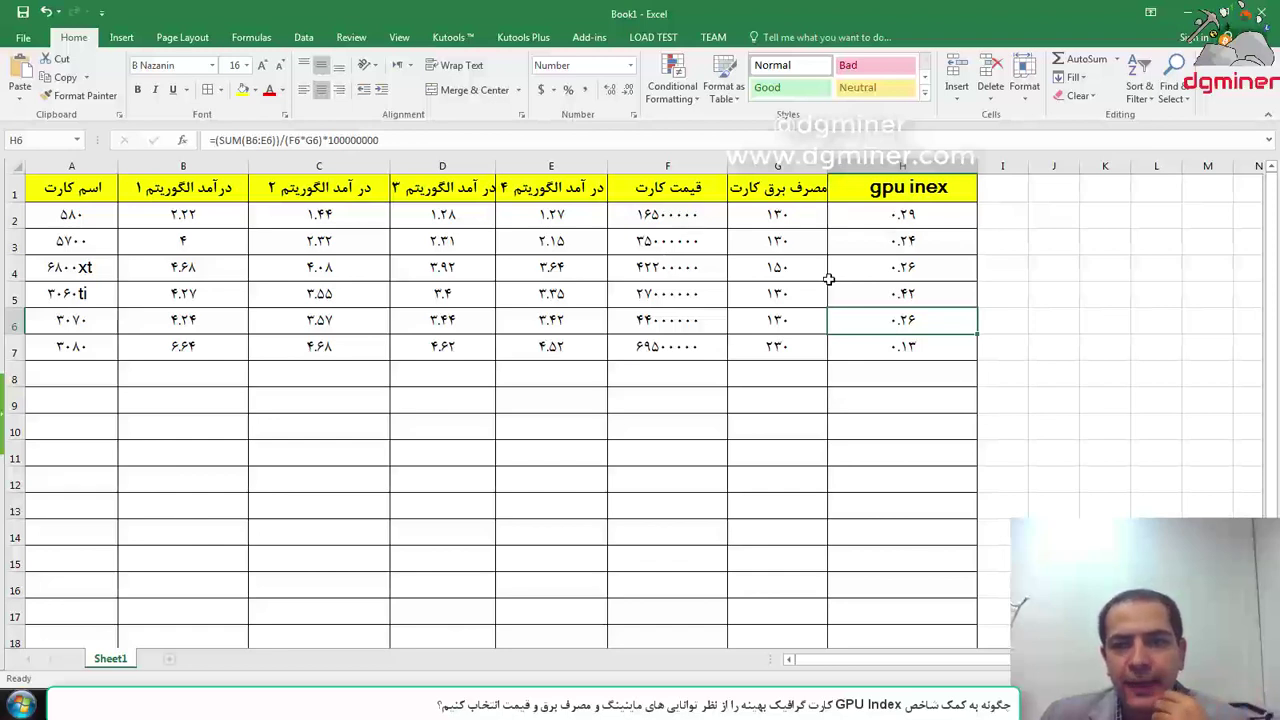
- Apply a green-yellow-red colour scale to the GPU Index values in H2:H7, with green marking the highest values
drag(860, 345, 862, 214)
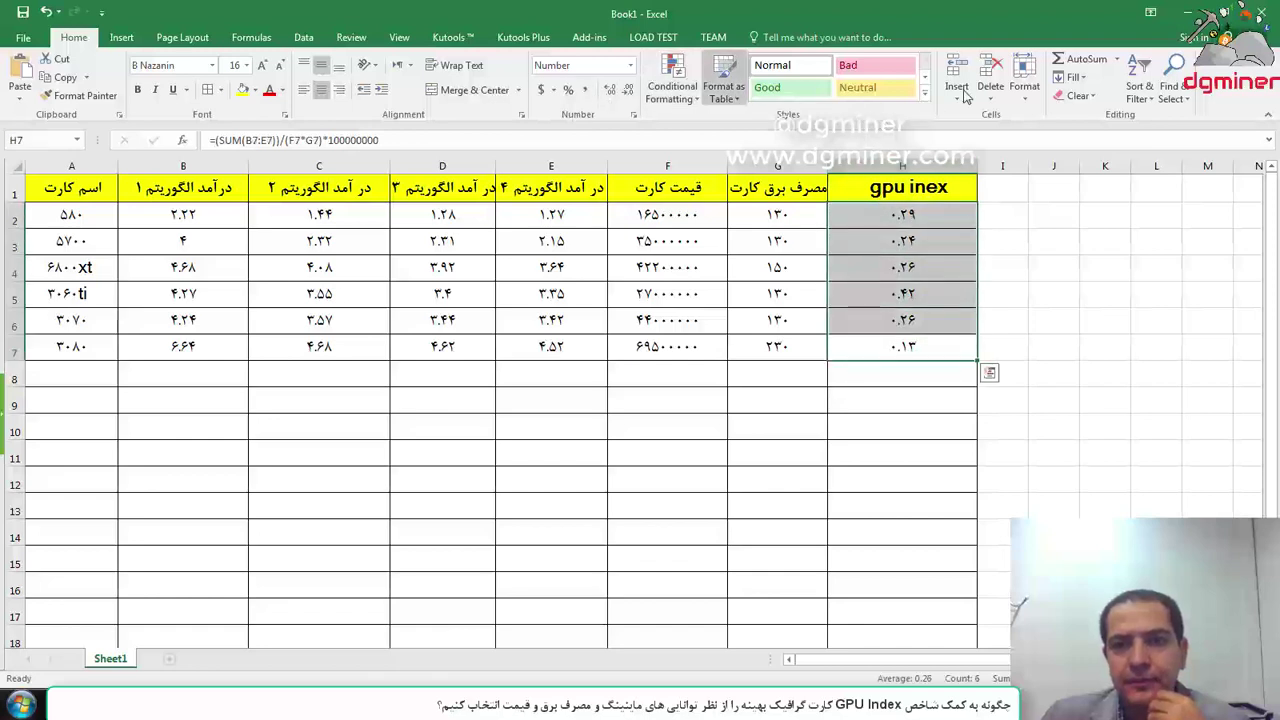
click(925, 79)
click(925, 60)
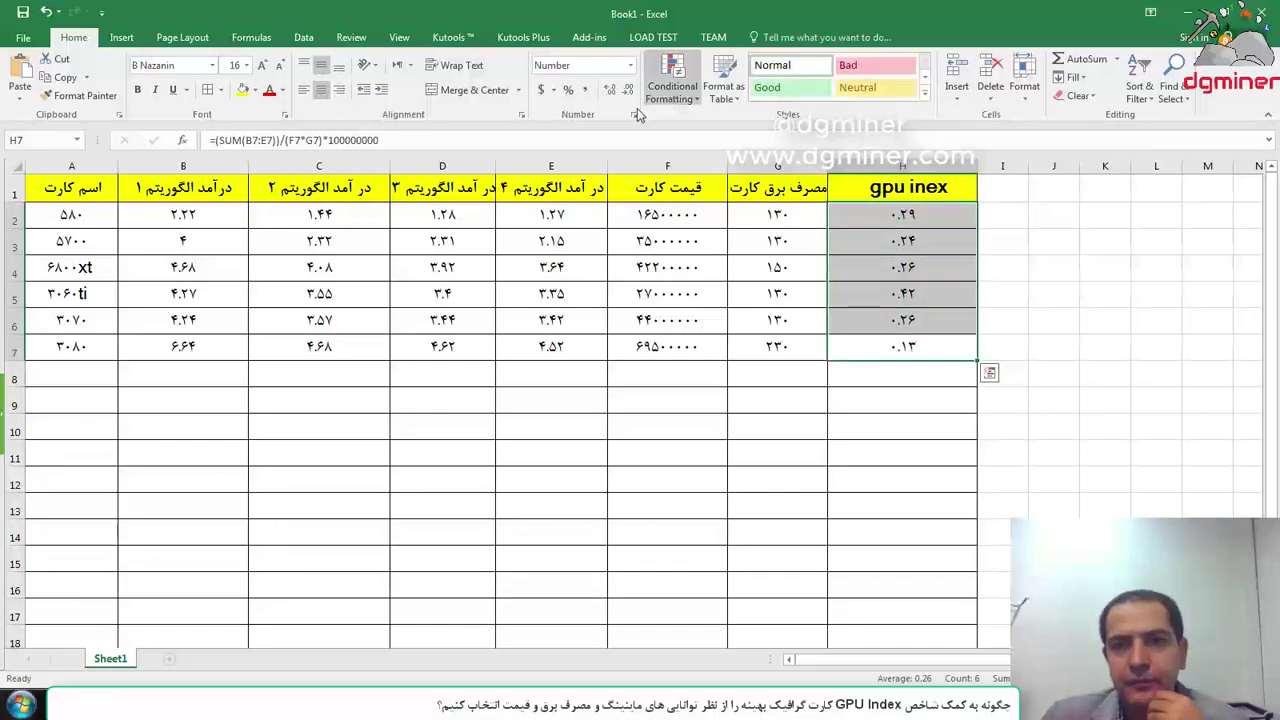
key(ctrl+1)
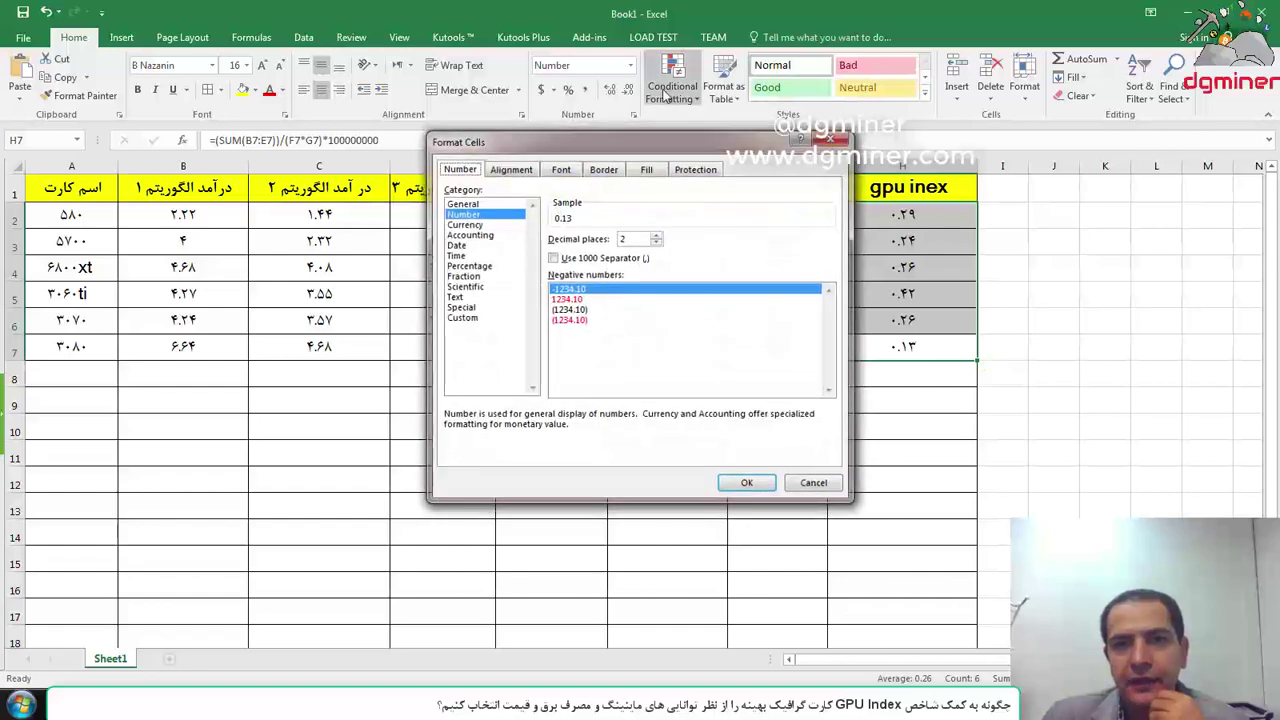
key(Escape)
click(668, 92)
mouse_move(688, 240)
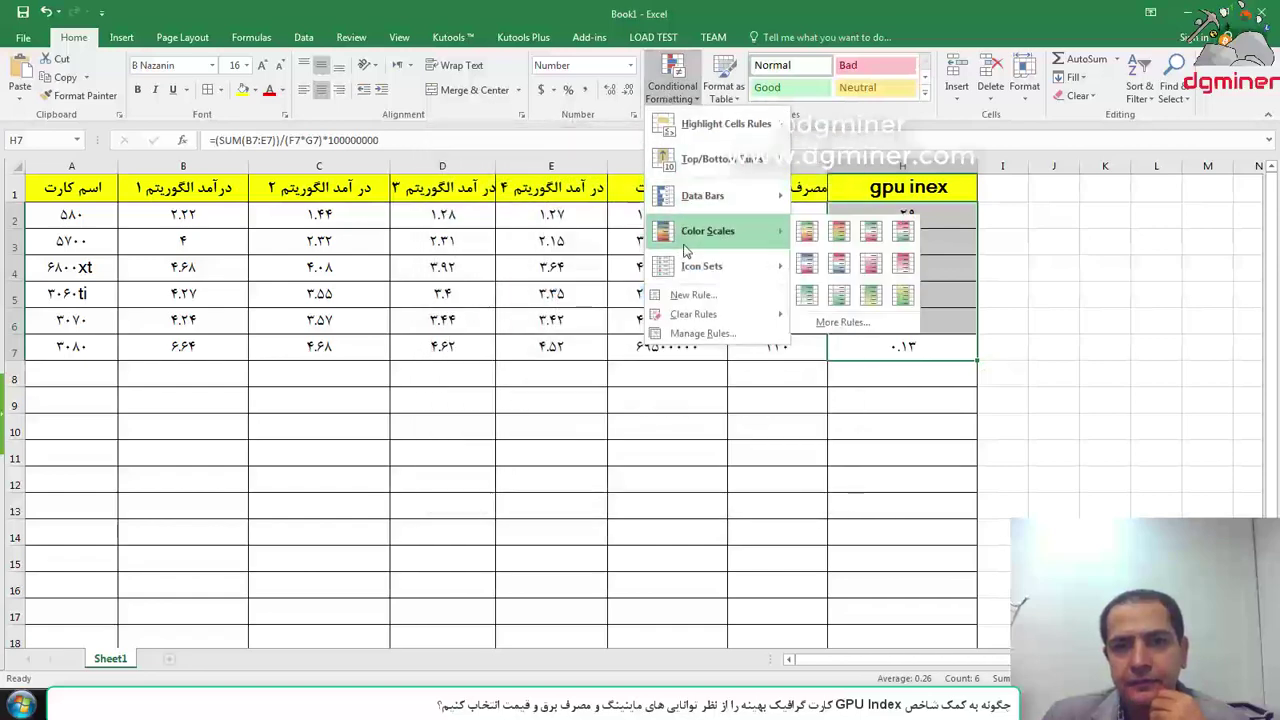
click(806, 232)
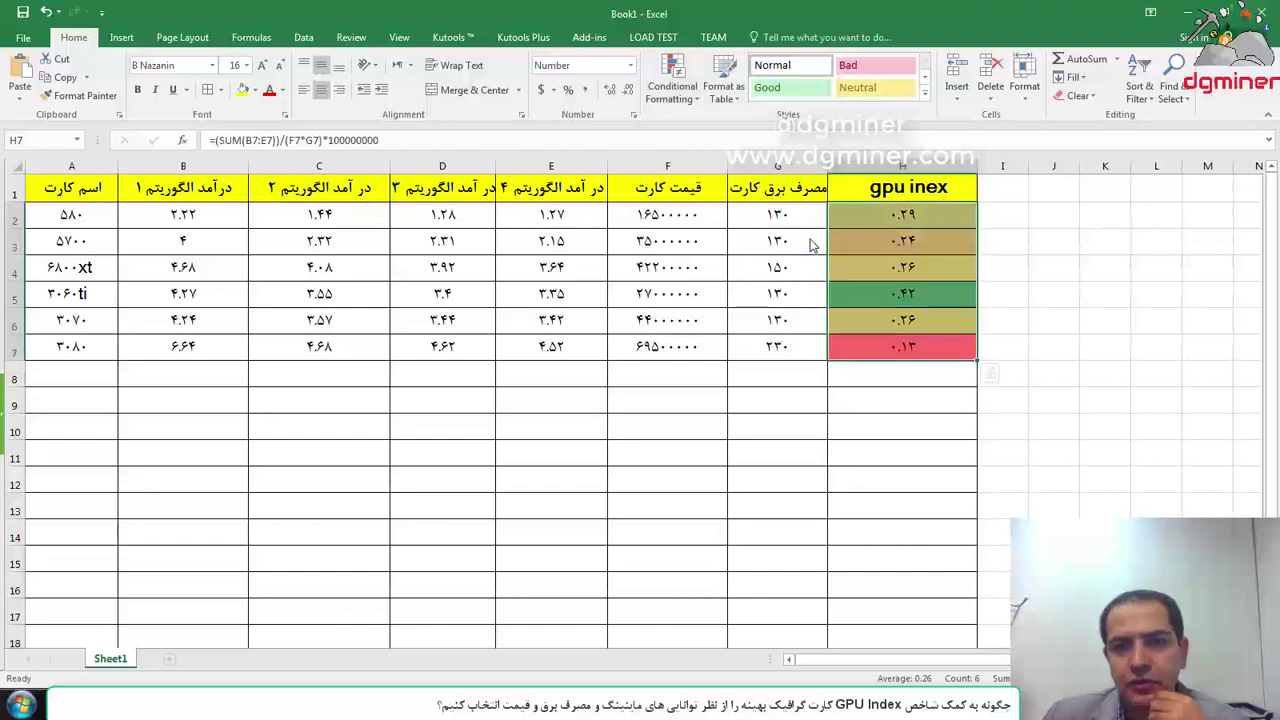
click(1008, 253)
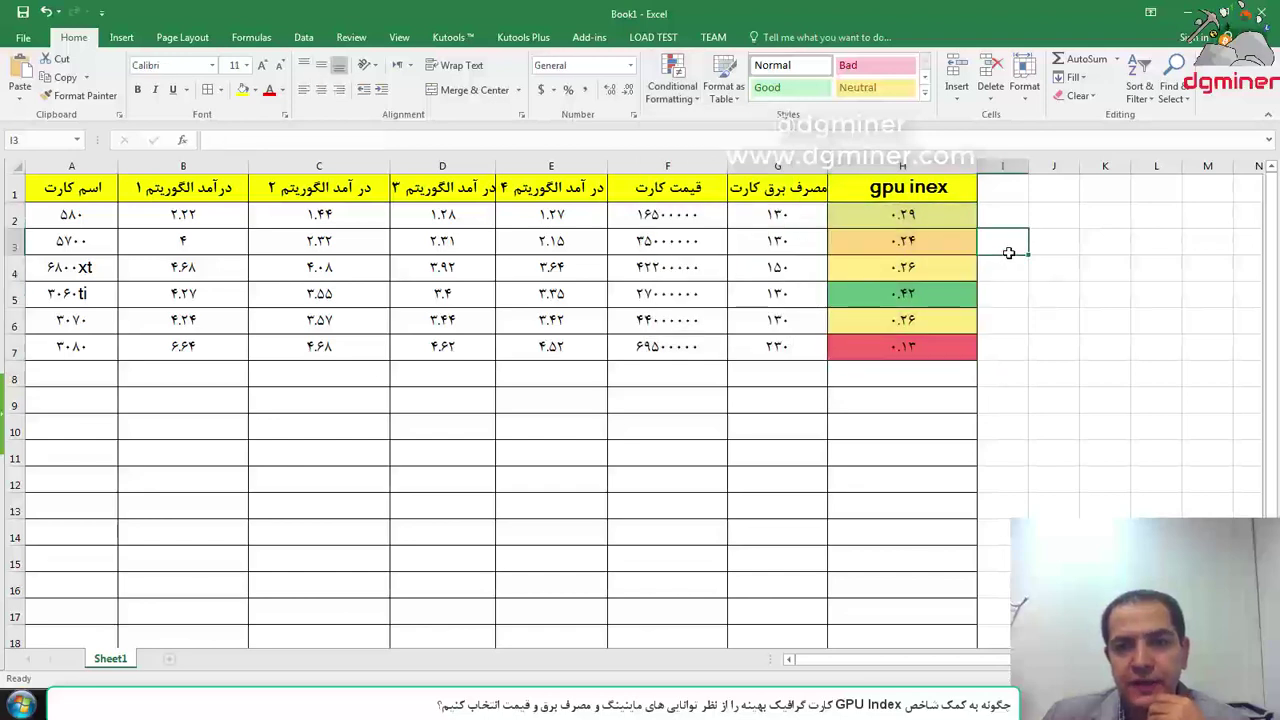
click(1043, 221)
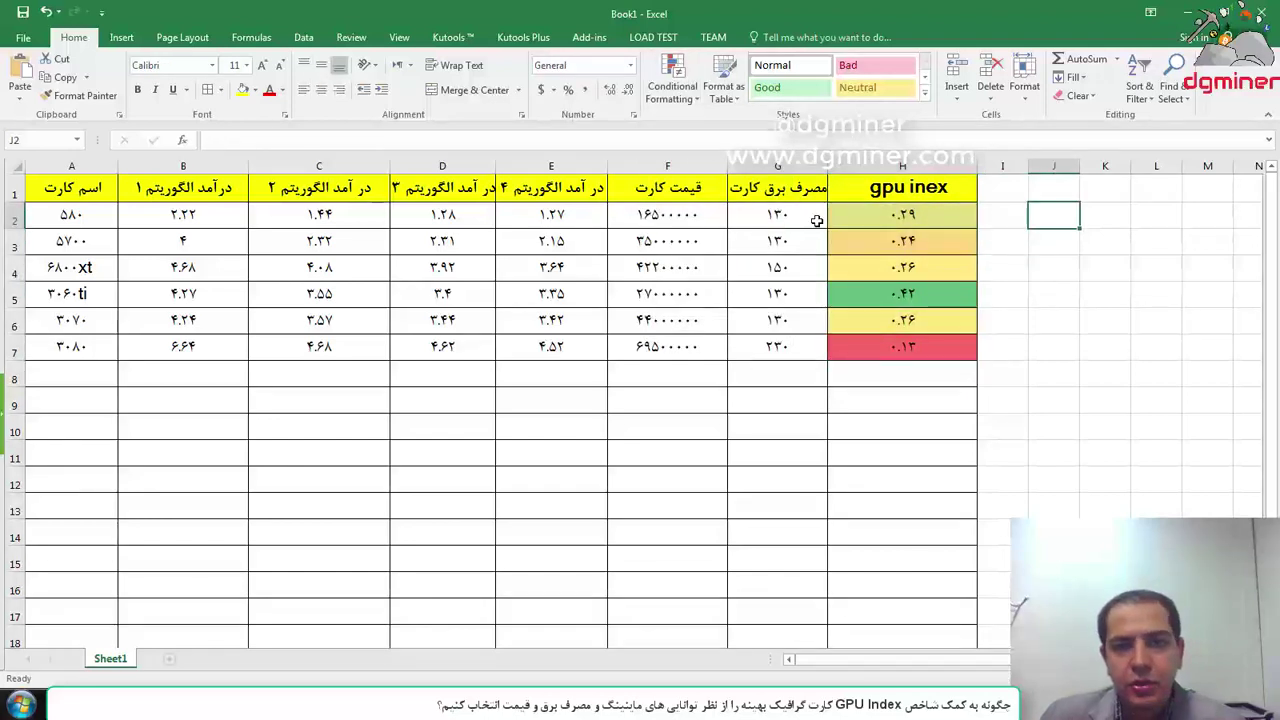
- Compare the 3060ti and 3080 rows across income, price, power consumption and GPU Index, and check the 6800xt's index
click(928, 294)
drag(928, 294, 36, 290)
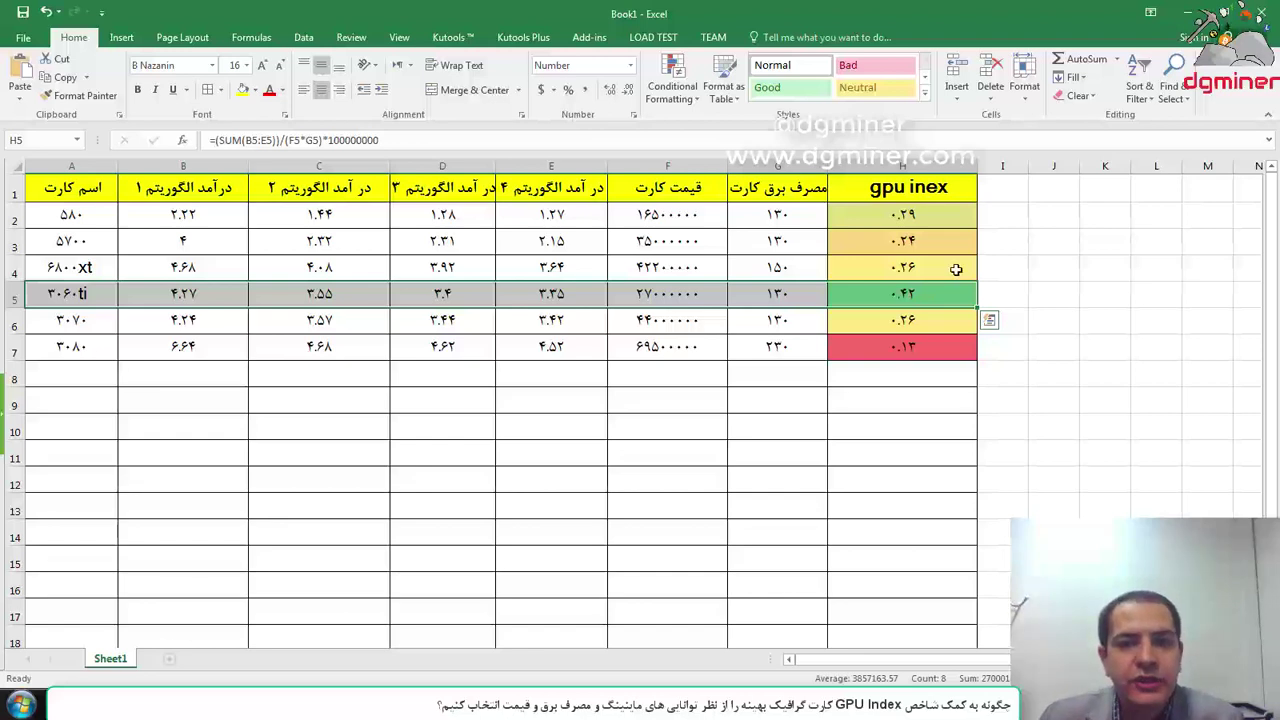
drag(65, 357, 912, 350)
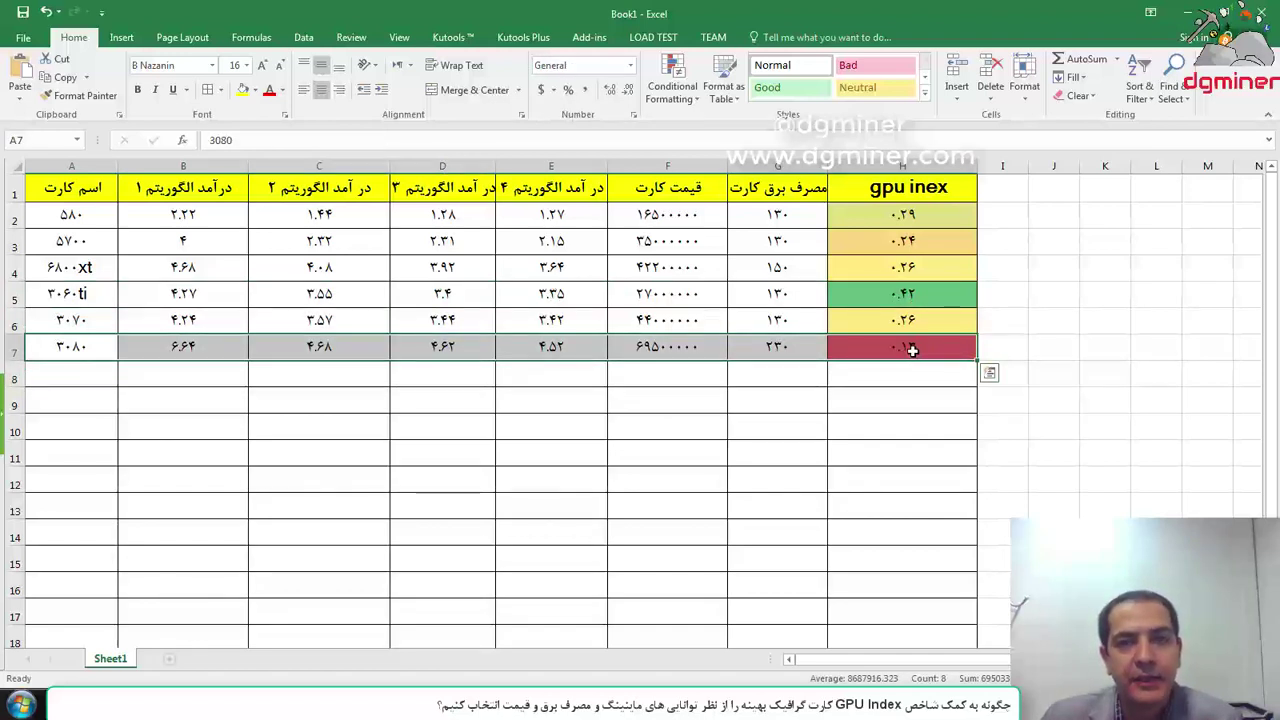
drag(745, 349, 91, 350)
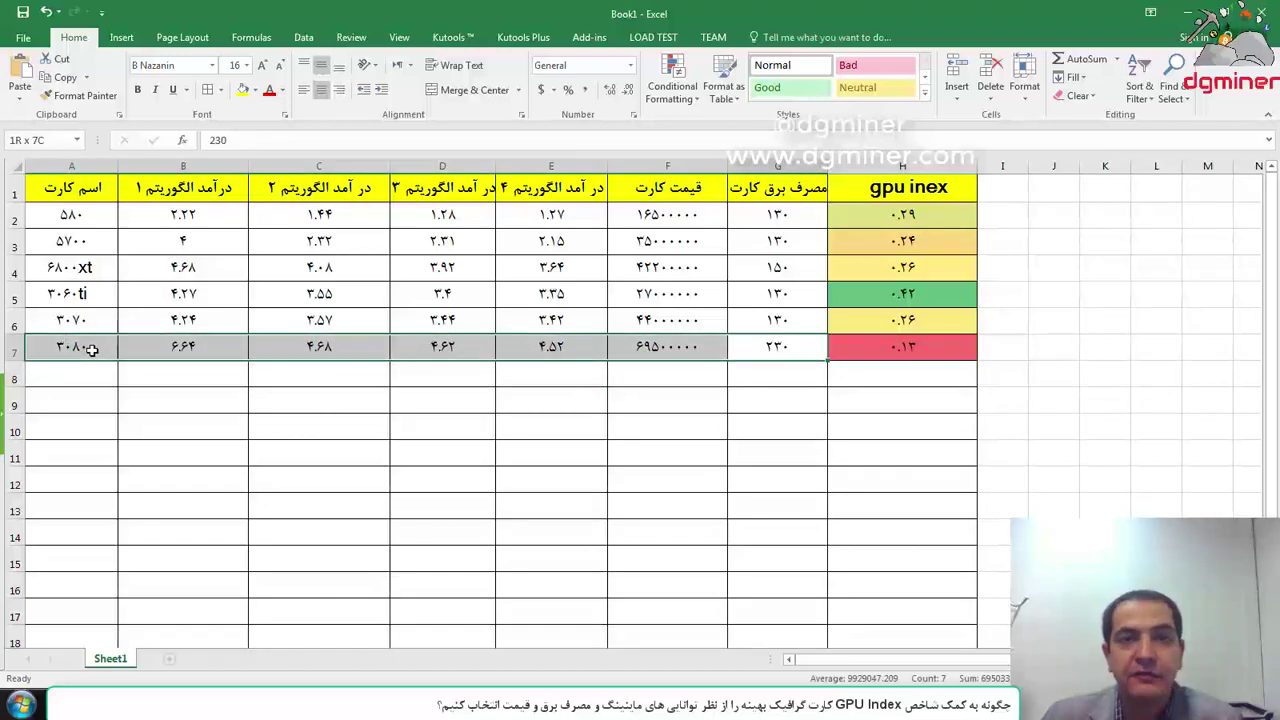
click(161, 369)
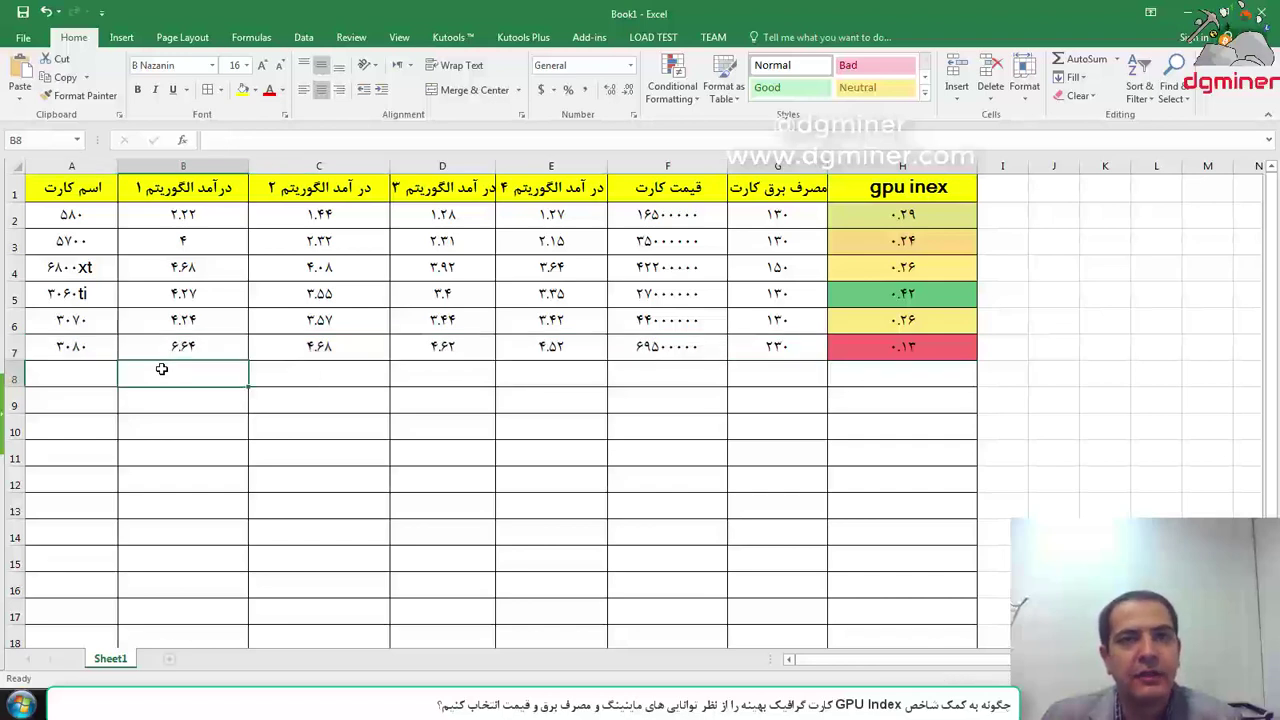
drag(900, 345, 88, 348)
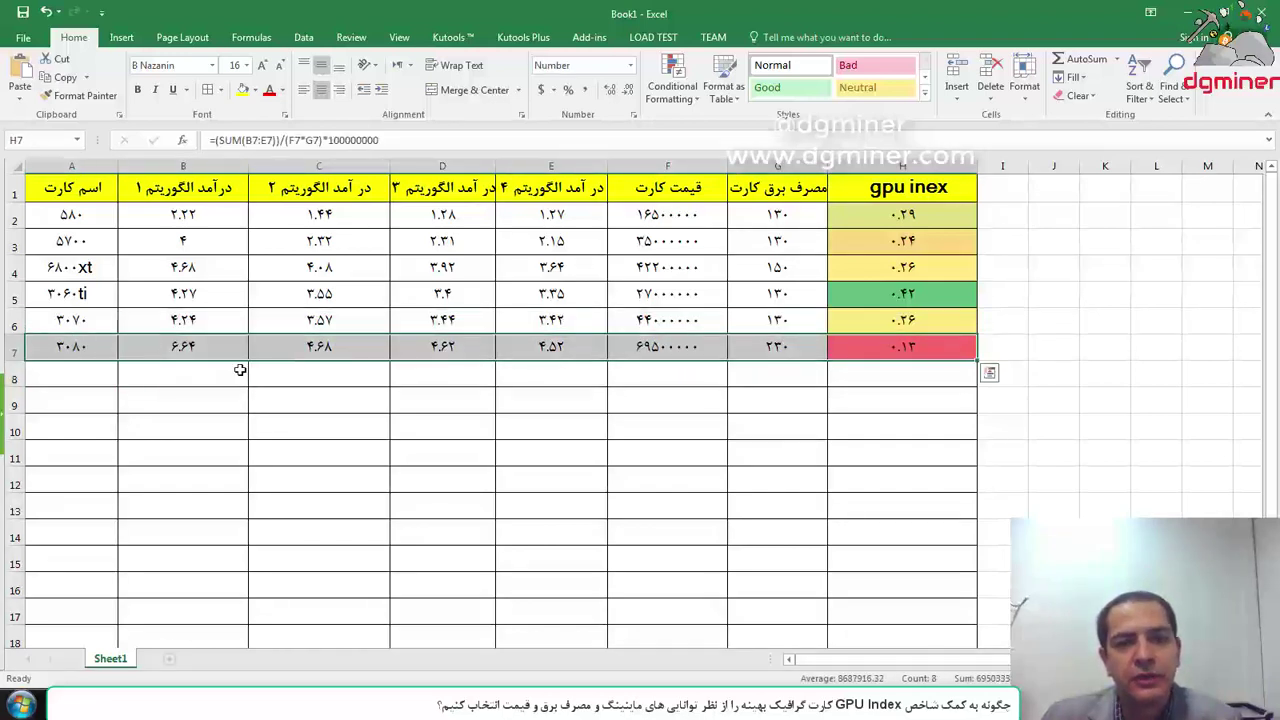
click(773, 380)
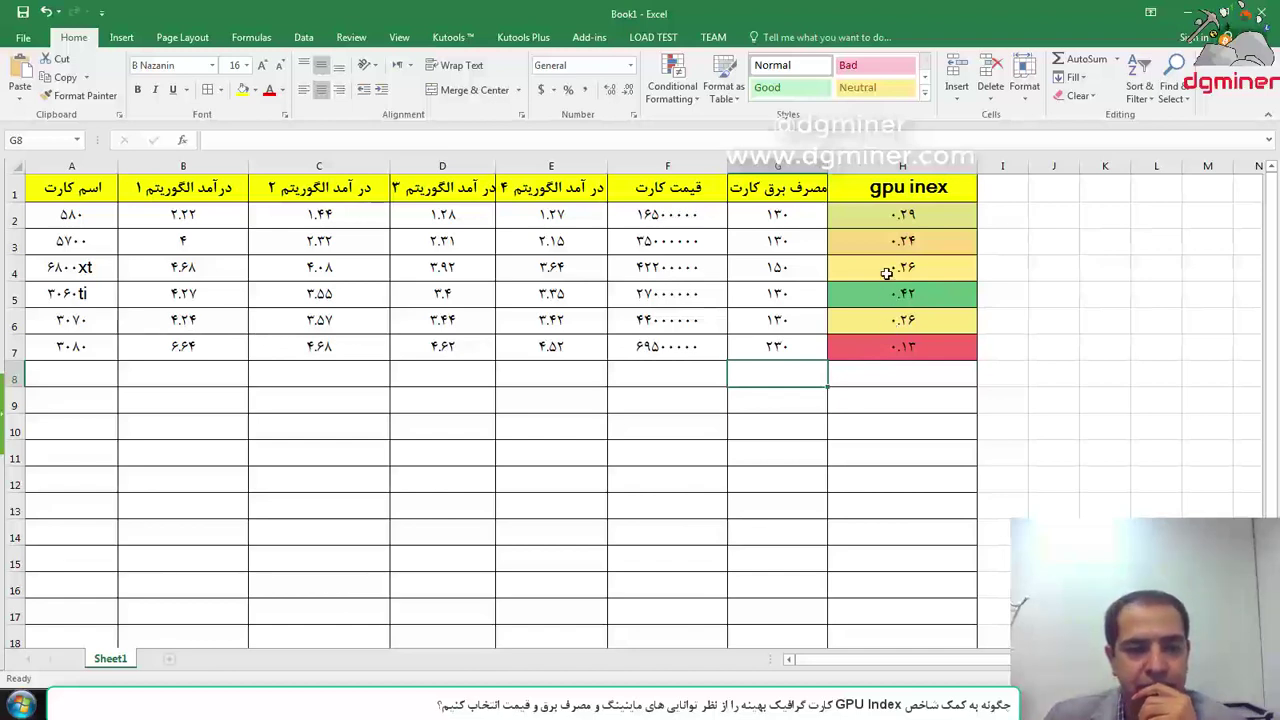
mouse_move(886, 272)
mouse_down()
mouse_move(890, 320)
mouse_move(889, 270)
mouse_up()
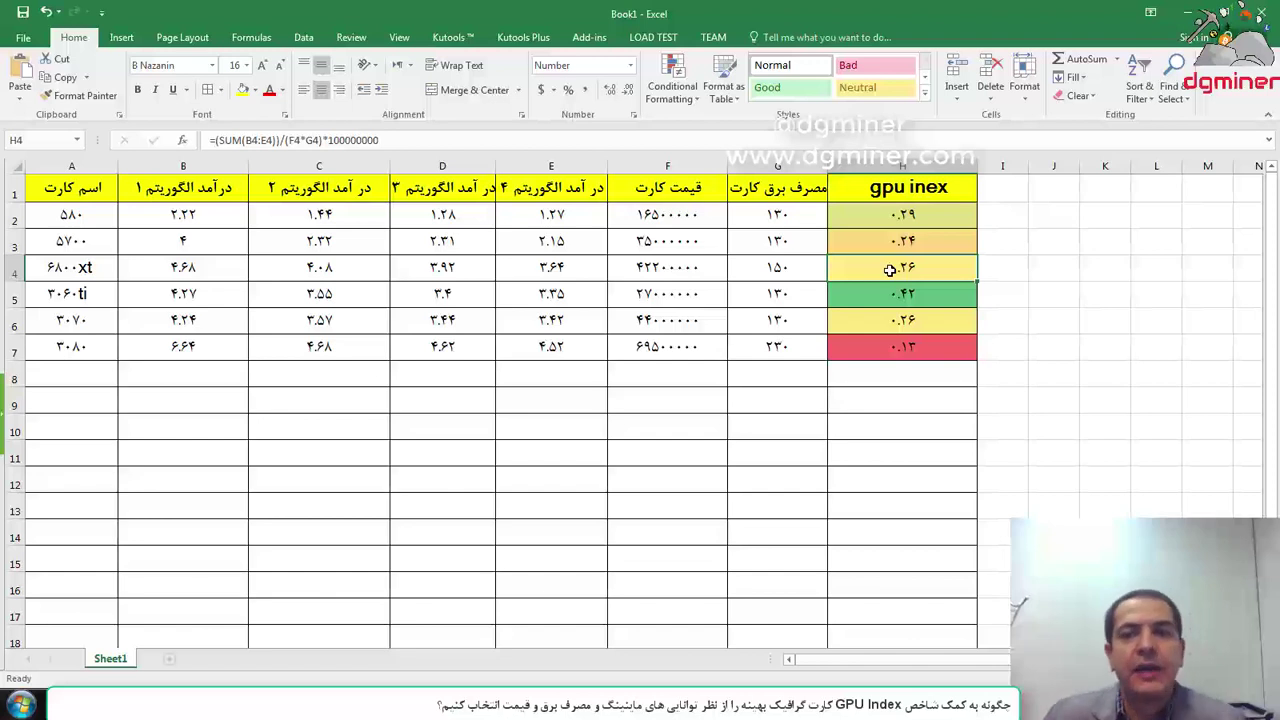
- Sort the whole table by the GPU Index column from largest to smallest, expanding the selection so each card's row stays together
click(905, 166)
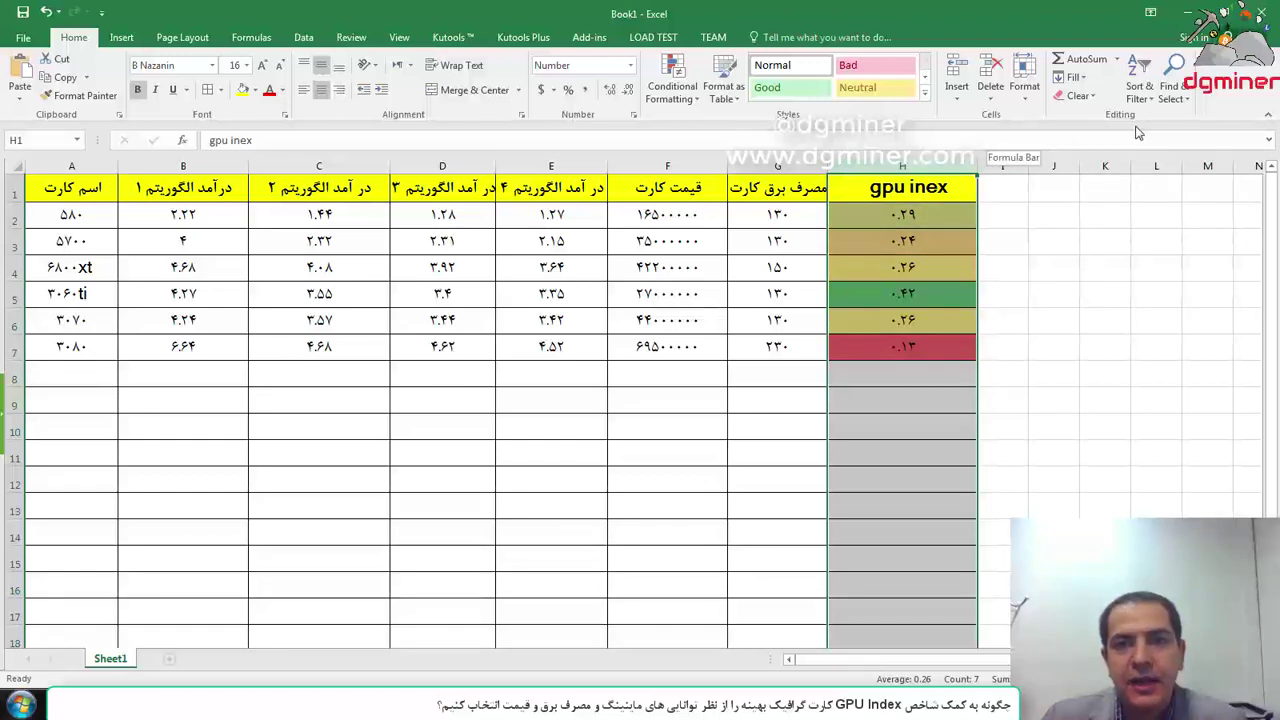
click(1140, 88)
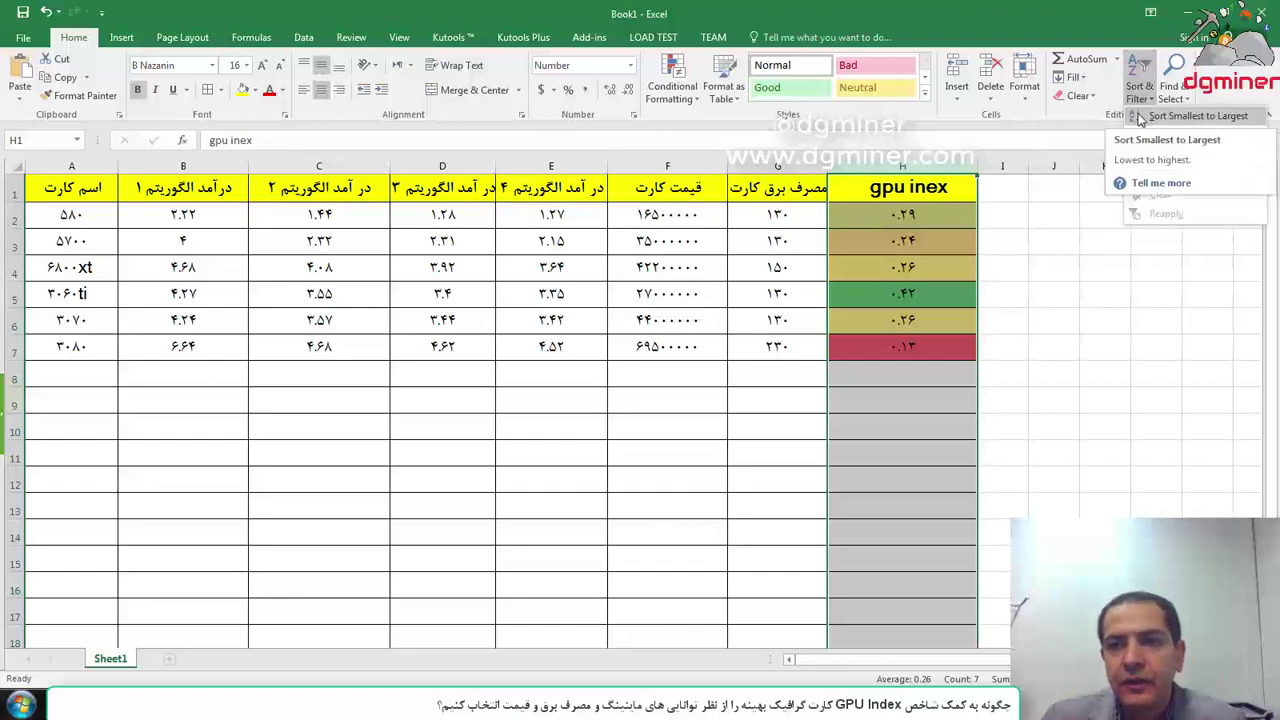
click(1148, 139)
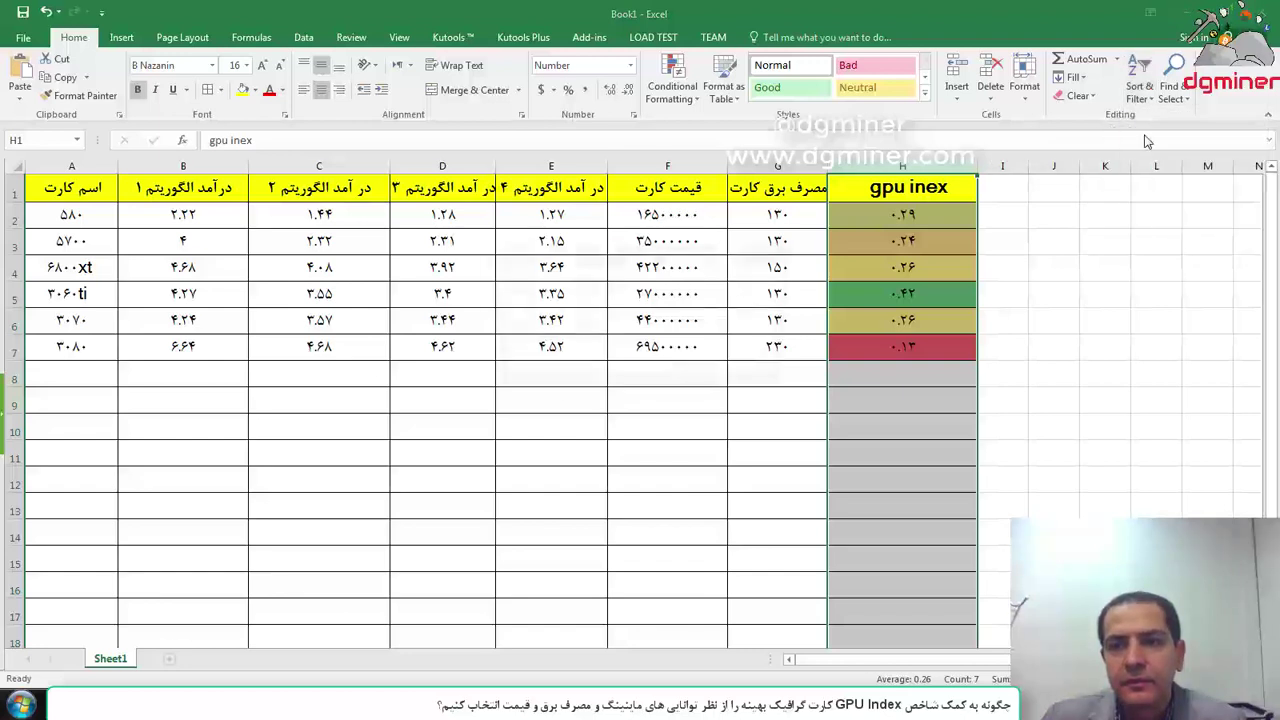
click(696, 371)
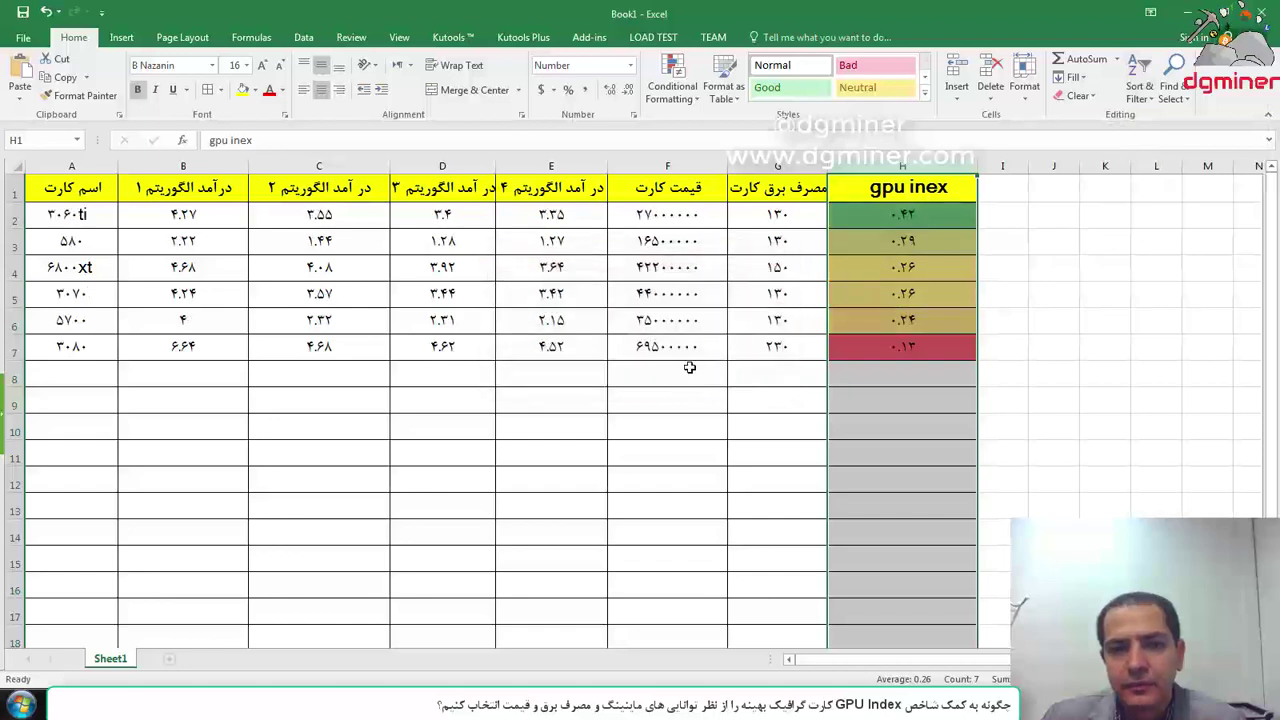
click(1156, 373)
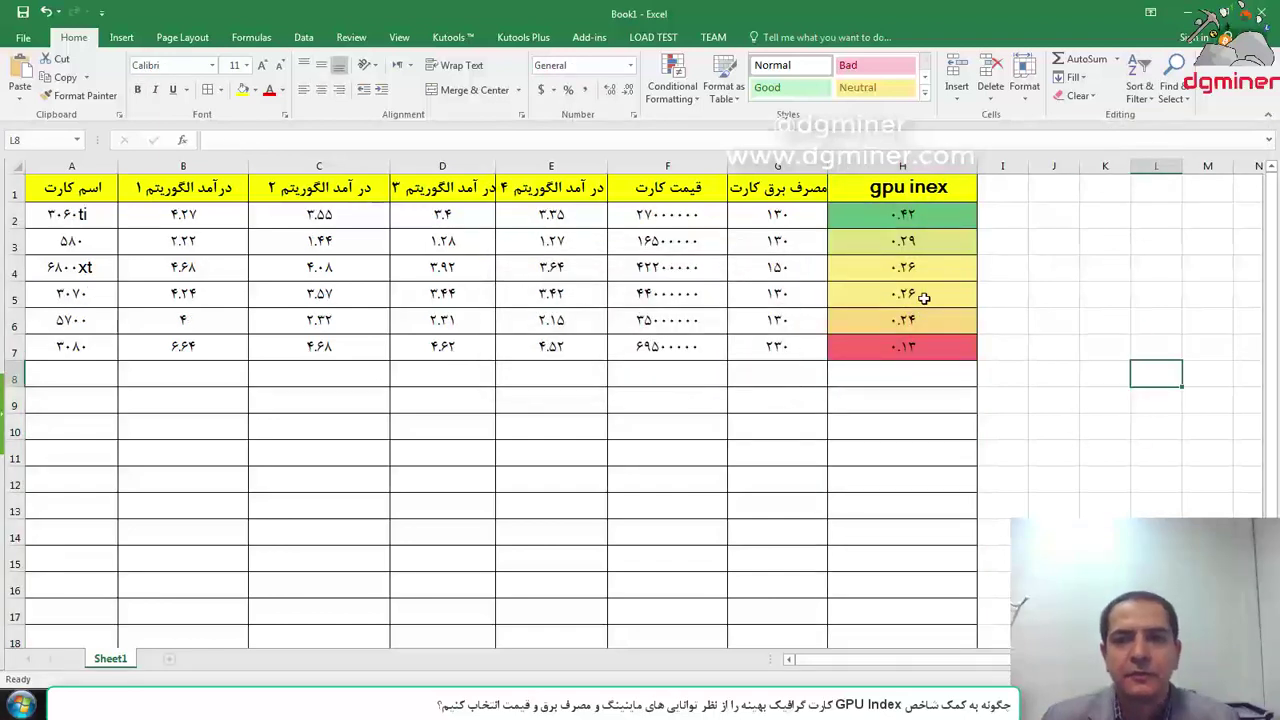